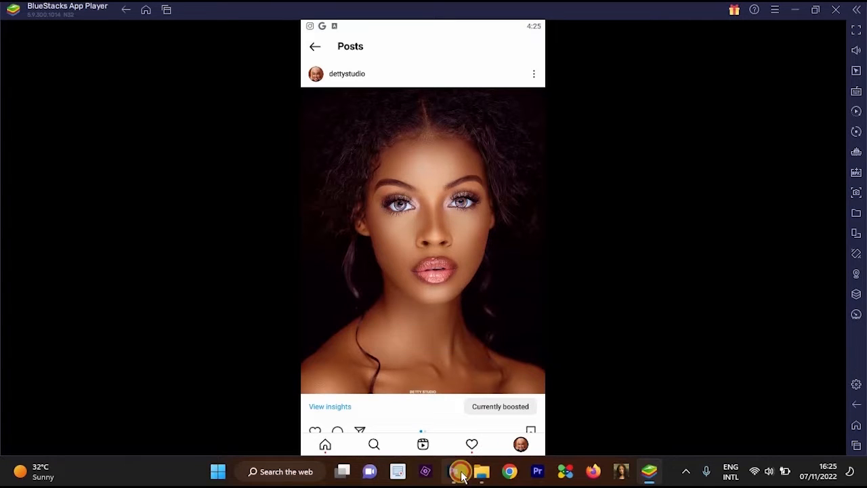
Switch to Photoshop and examine the open portrait's face and skin at several magnifications.
left_click(460, 472)
scroll(482, 186, "up", 1)
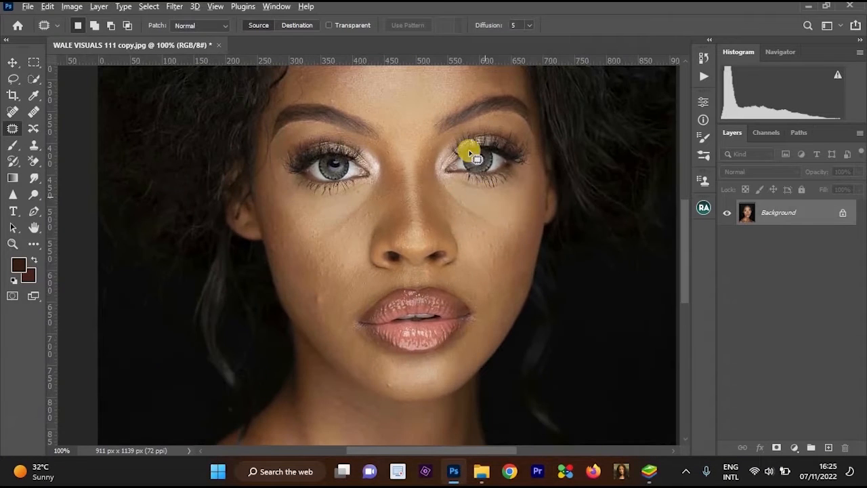
scroll(476, 157, "down", 1)
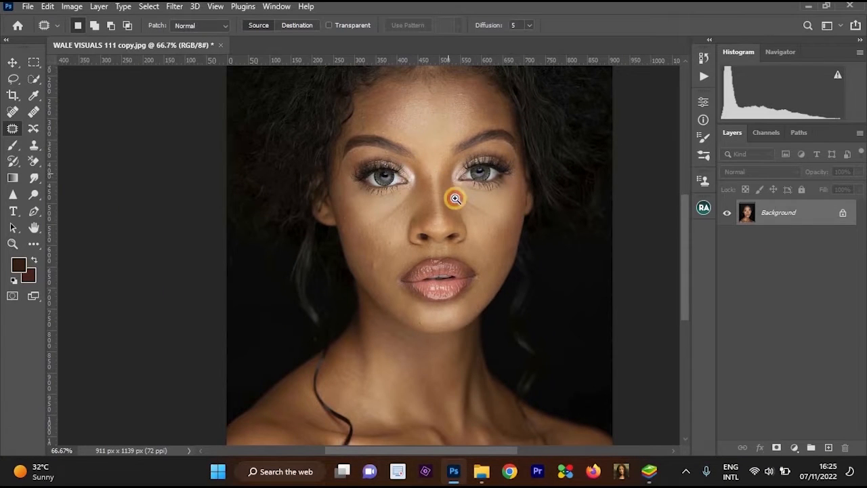
scroll(461, 233, "up", 1)
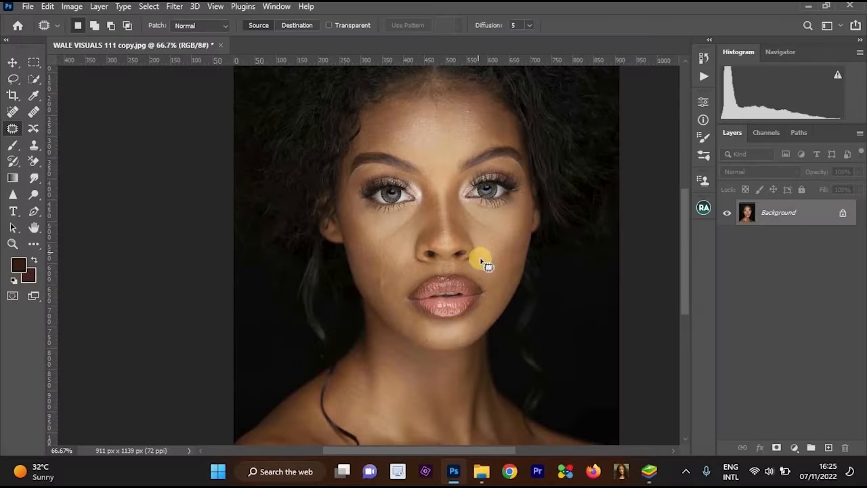
left_click(507, 234, "alt")
left_click_drag(513, 236, 508, 240)
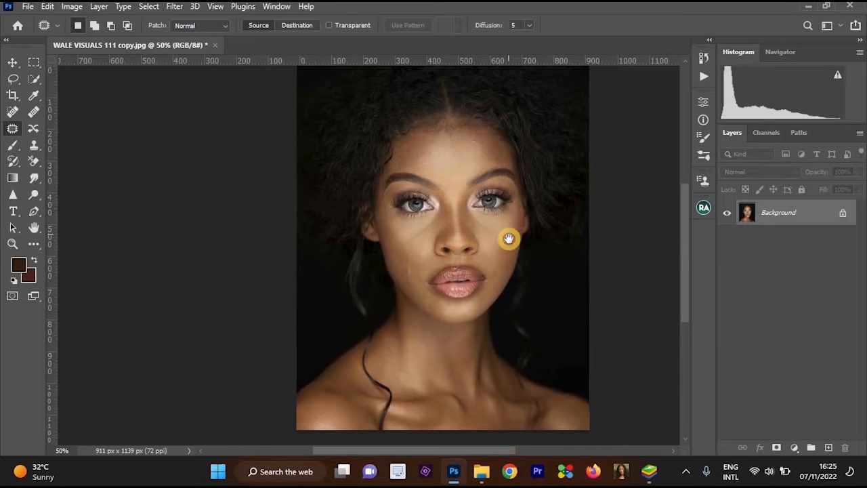
left_click(510, 239, "ctrl")
left_click_drag(525, 204, 512, 209)
left_click(516, 211, "ctrl")
left_click_drag(513, 242, 549, 215)
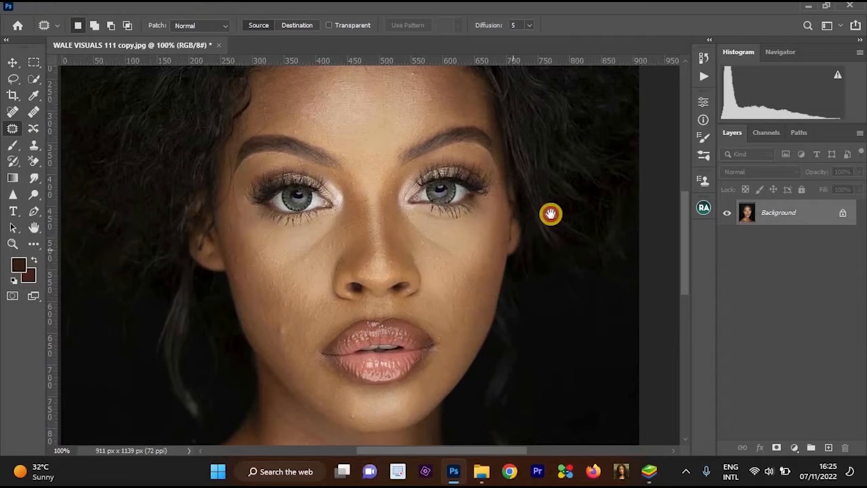
left_click(543, 222, "alt")
left_click_drag(496, 189, 481, 227)
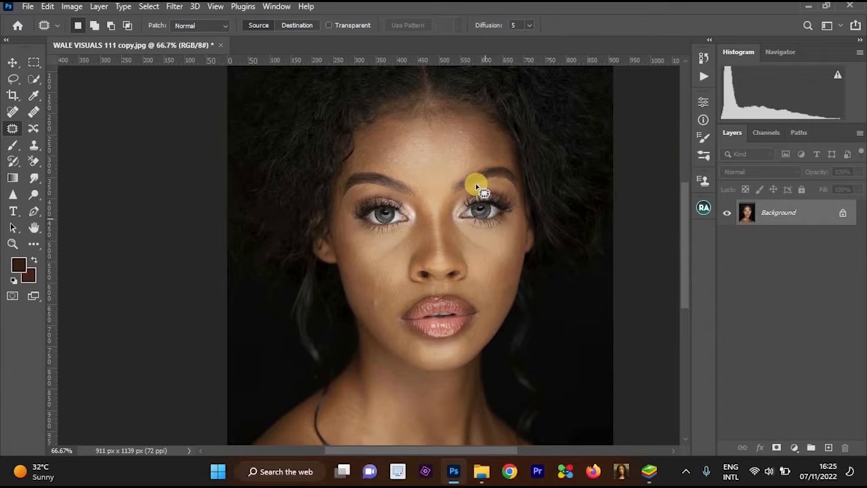
left_click(478, 216, "ctrl")
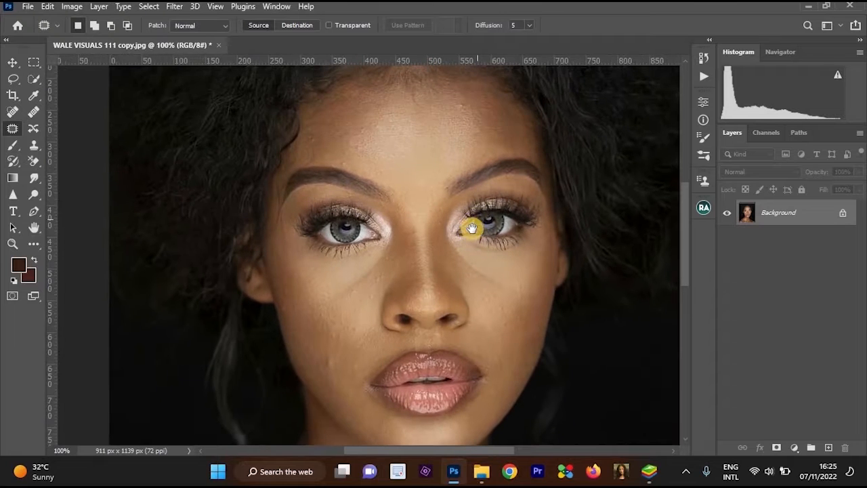
Examine the eyes, lashes and inner eye corners of the portrait in close detail.
left_click(440, 170, "ctrl")
left_click(419, 226, "ctrl")
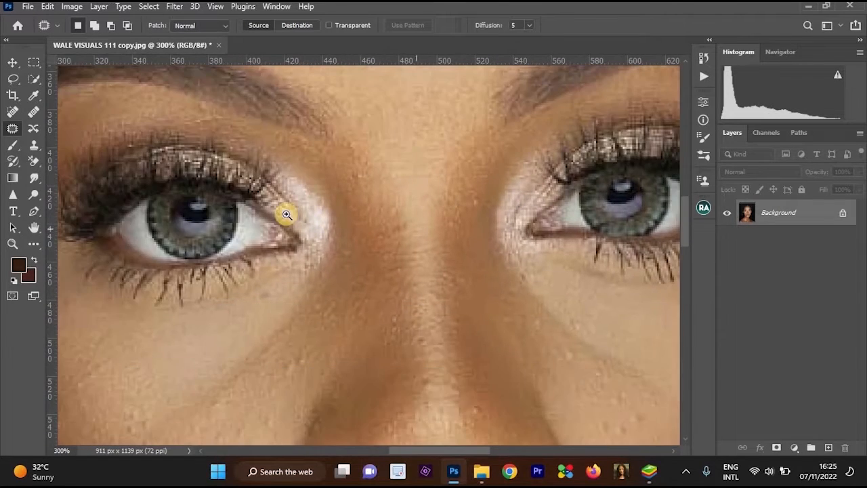
left_click(275, 233, "ctrl")
left_click(275, 234, "ctrl")
left_click_drag(276, 234, 456, 240)
left_click(329, 224, "ctrl")
left_click(329, 224, "ctrl")
left_click(328, 224, "ctrl")
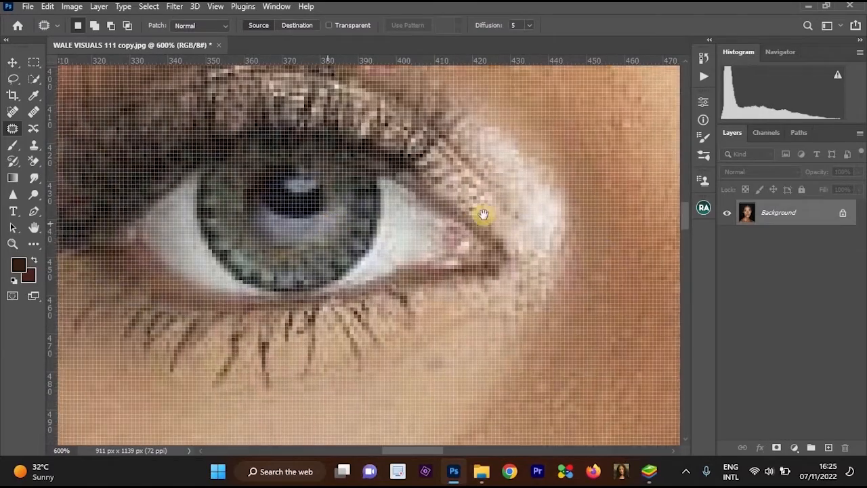
left_click(460, 162, "alt")
left_click(460, 161, "alt")
left_click(467, 169, "alt")
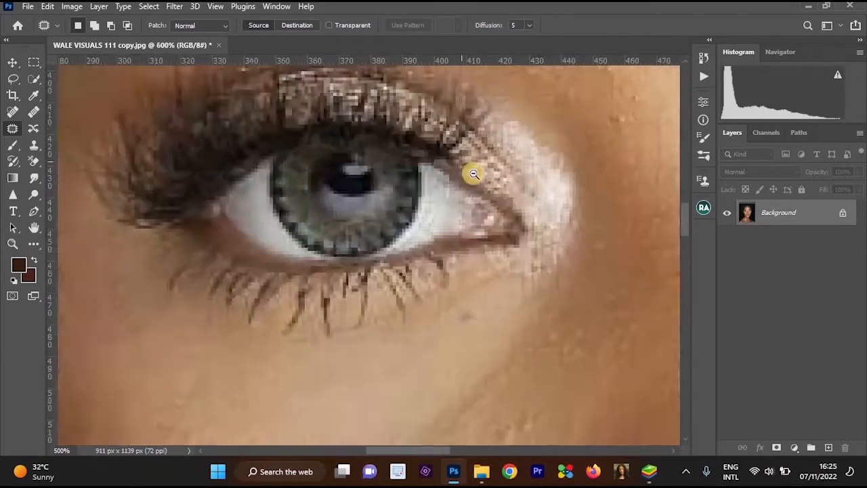
left_click(471, 174, "alt")
left_click(471, 174, "alt")
left_click(533, 201, "alt")
left_click(453, 221, "alt")
left_click(494, 223, "alt")
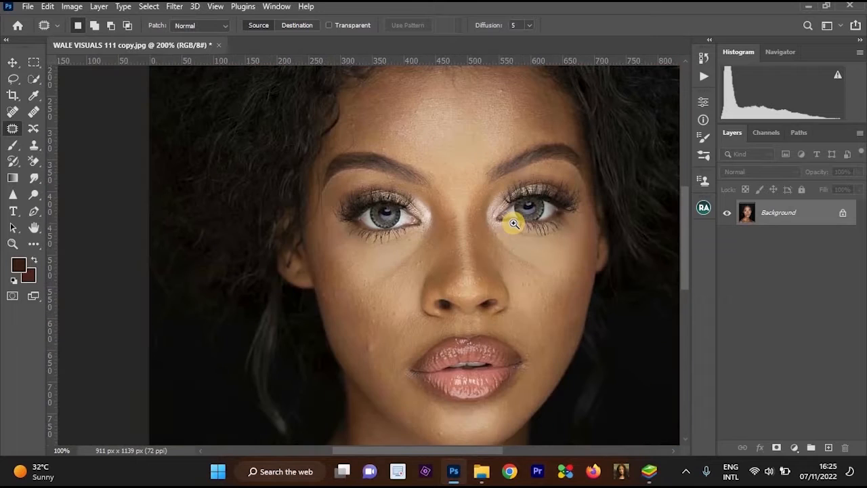
Examine the skin texture under the eyes, on the forehead and across the cheeks.
left_click(516, 231)
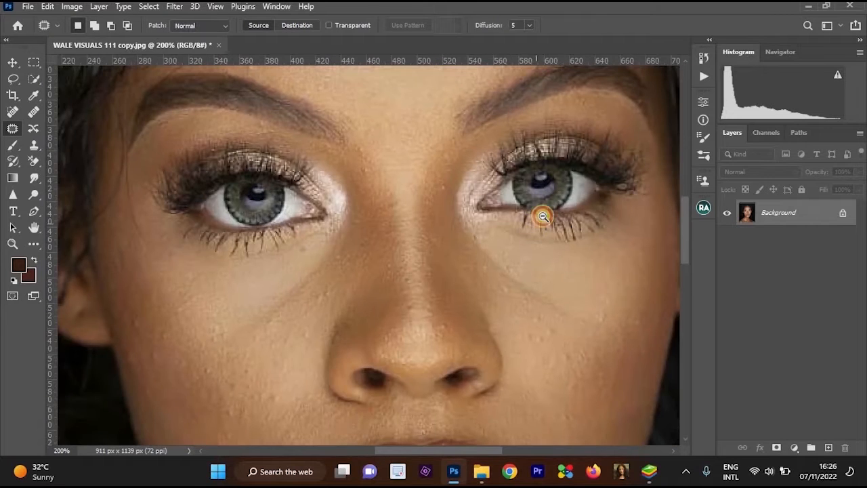
left_click(546, 228, "alt")
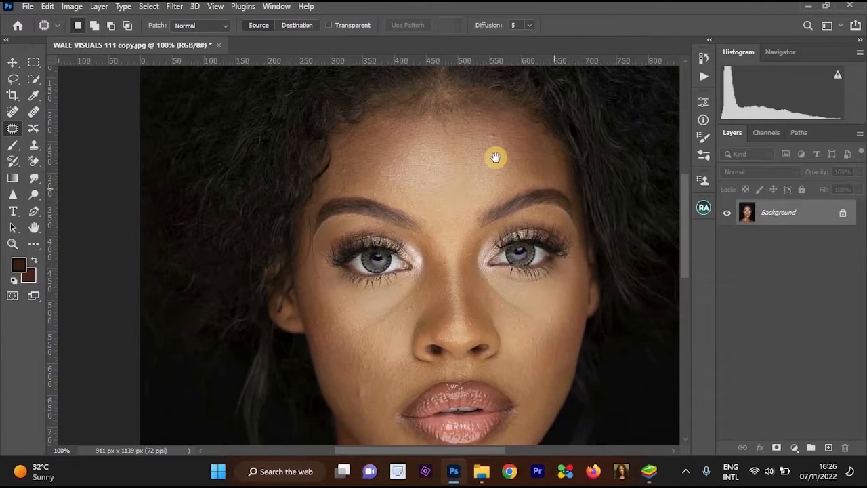
left_click(501, 132)
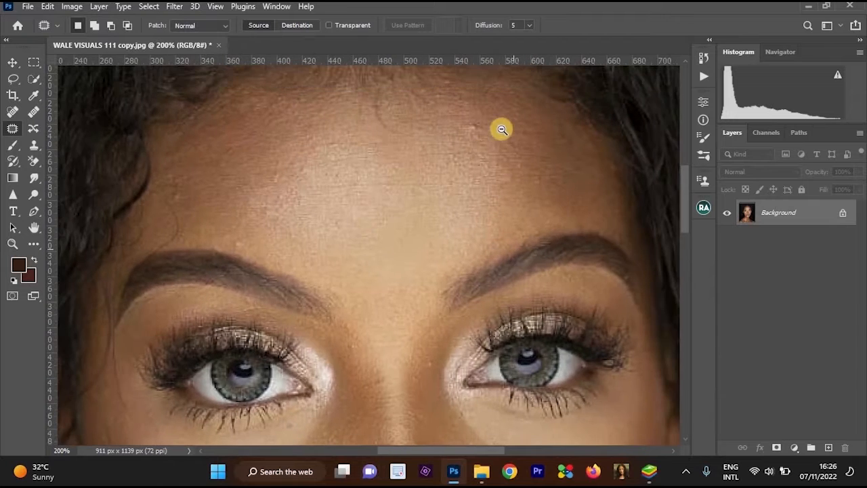
left_click(498, 142, "alt")
left_click_drag(505, 164, 454, 165)
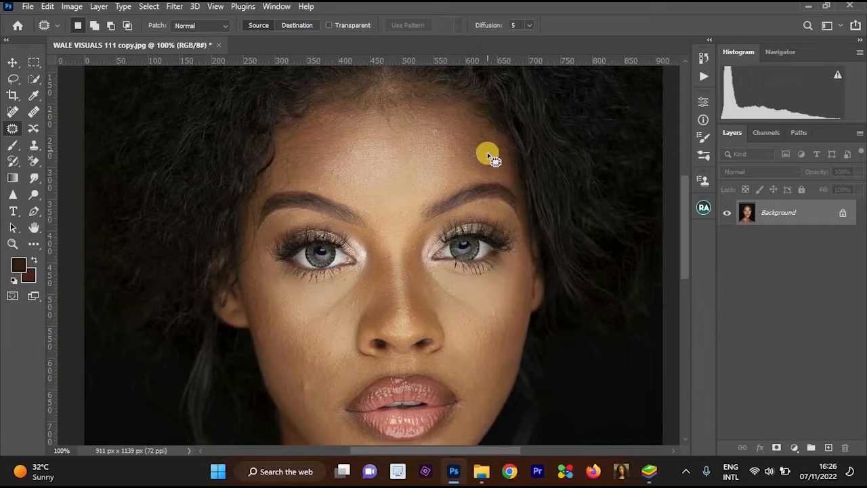
left_click(457, 181)
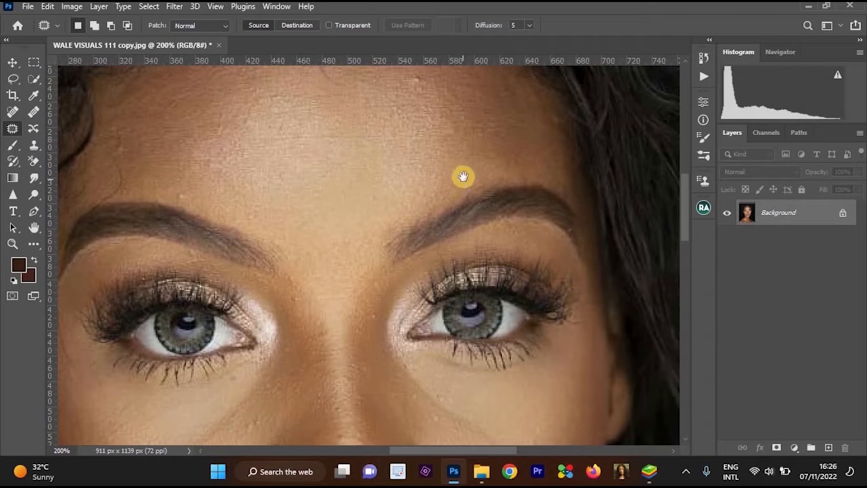
left_click(464, 176, "alt")
left_click(474, 161, "alt")
left_click(476, 161)
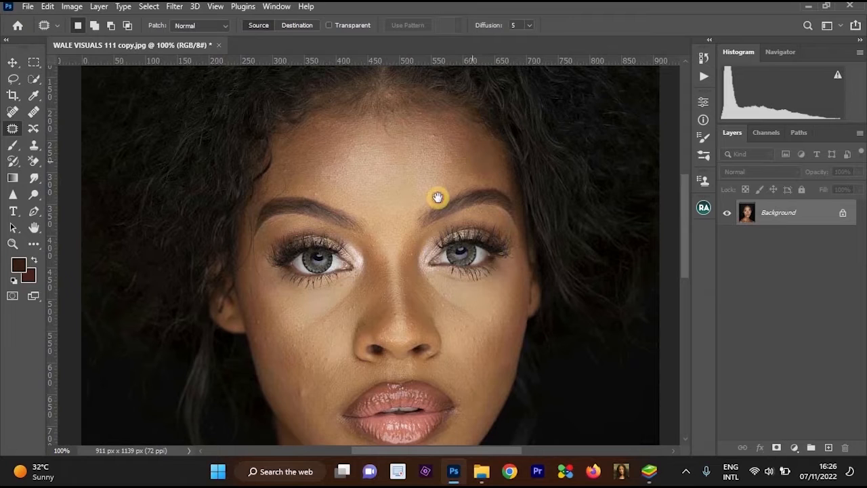
scroll(462, 192, "up", 1)
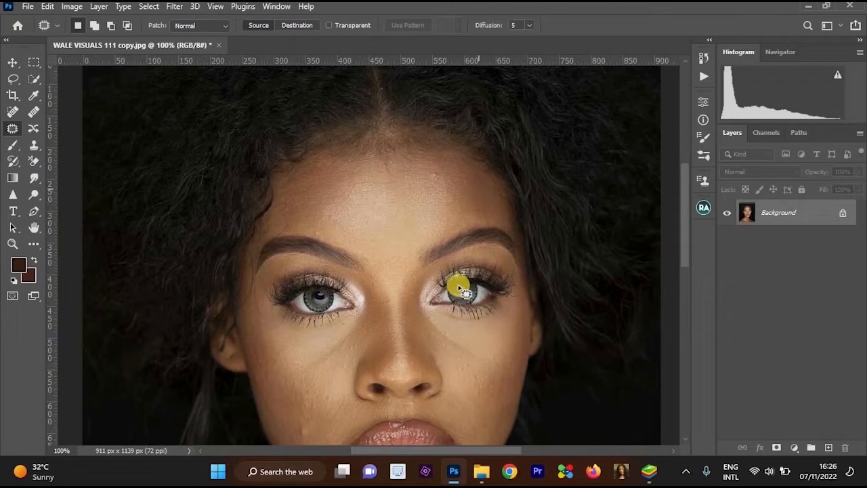
scroll(452, 208, "down", 3)
left_click(452, 210, "alt")
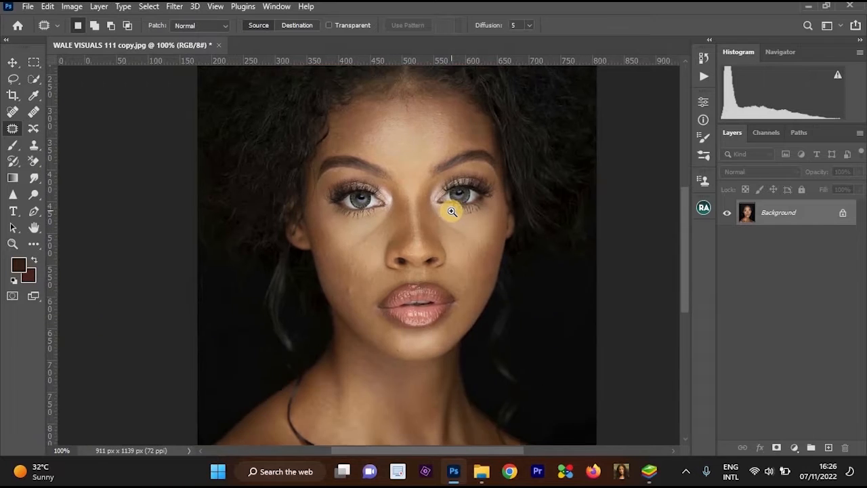
left_click(456, 219, "ctrl")
left_click(477, 228, "alt")
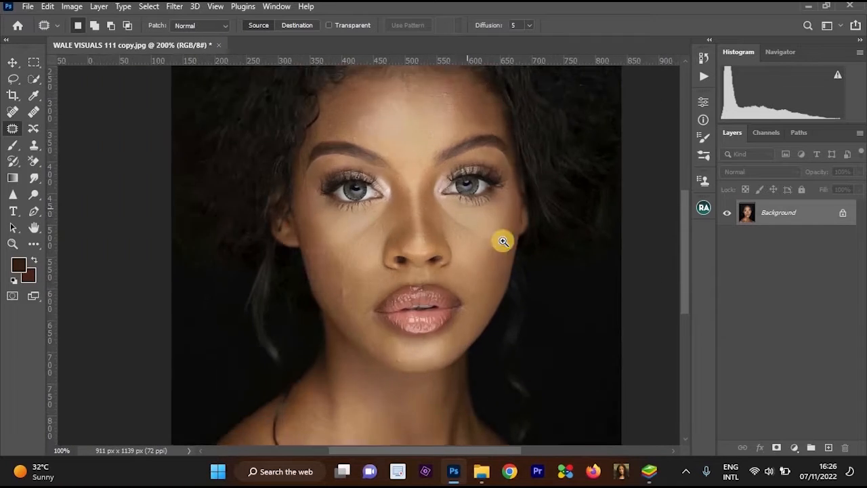
left_click(501, 243, "ctrl")
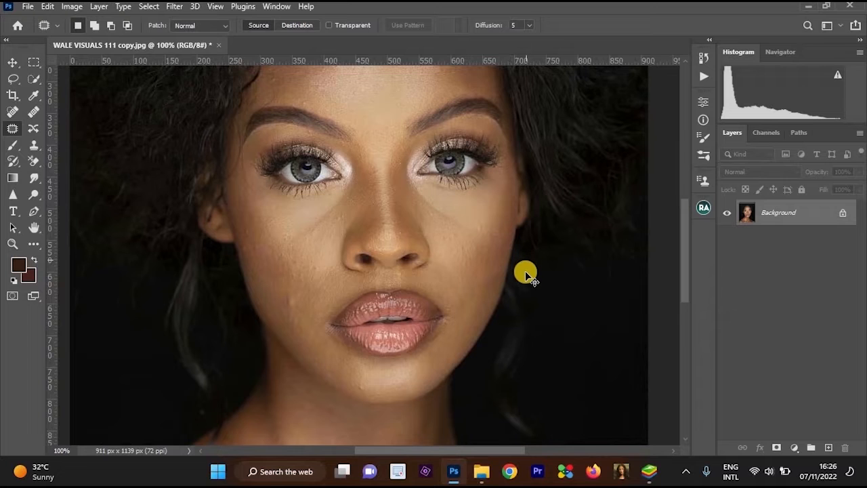
Duplicate the Background layer as "Background copy" within the same document.
key("ctrl+j")
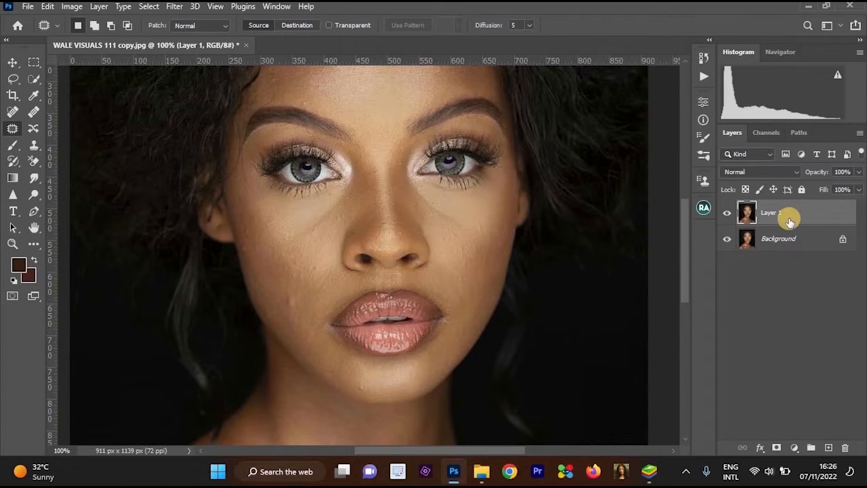
key("ctrl+z")
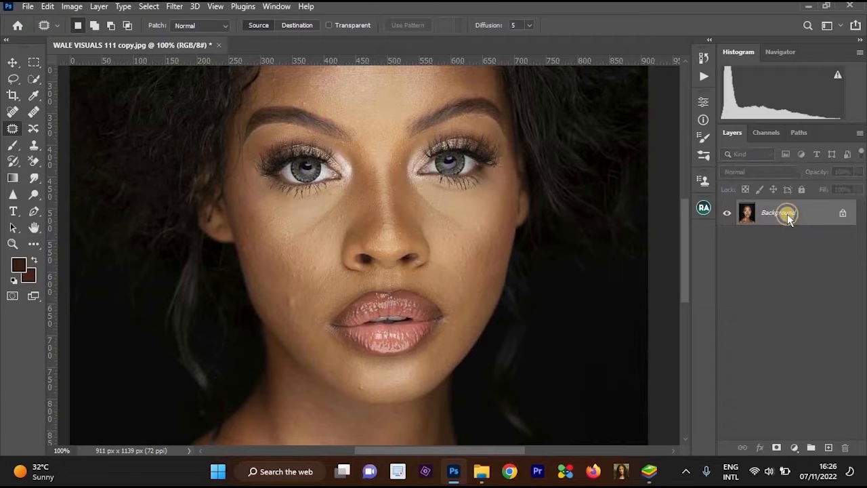
right_click(787, 213)
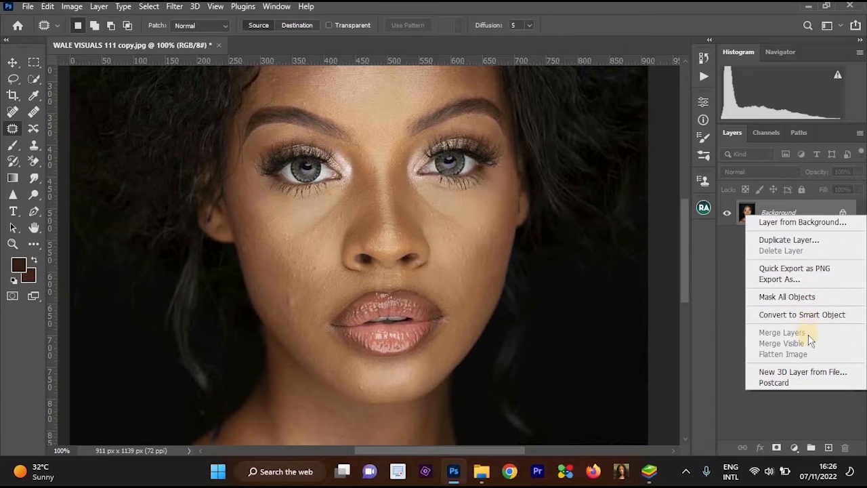
left_click(805, 243)
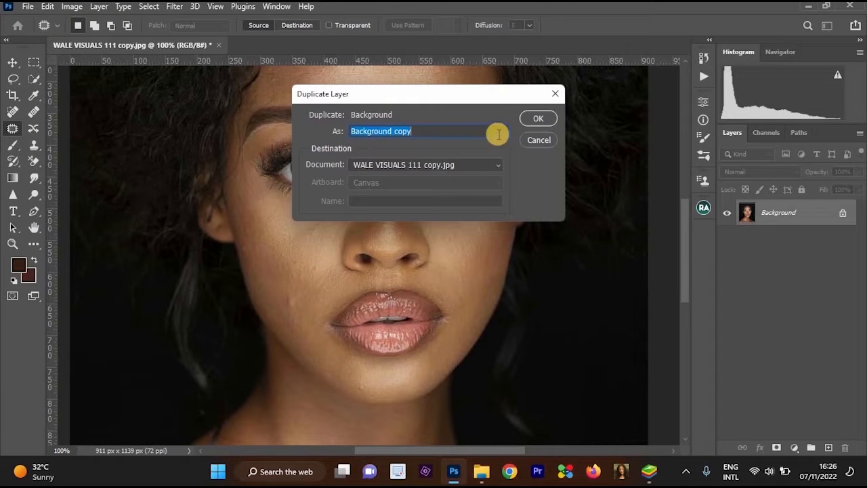
left_click(538, 122)
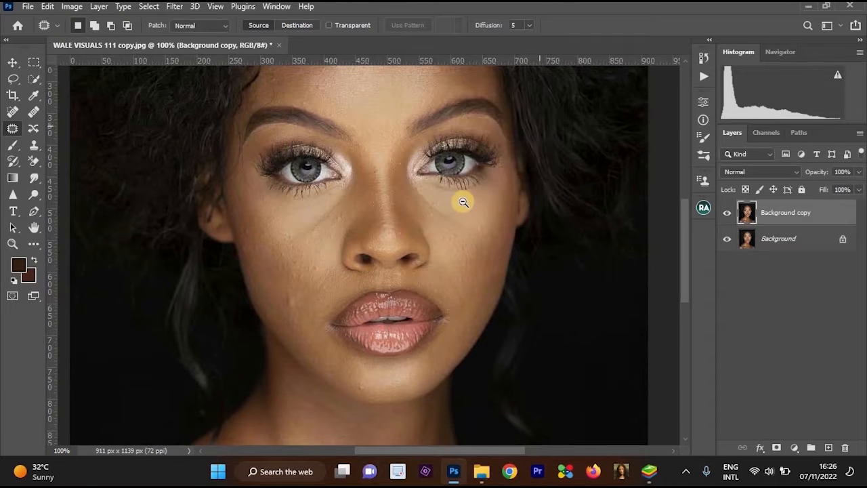
Remove the raised bump on the cheek beside the mouth with the Spot Healing Brush at size 15.
left_click(445, 220, "ctrl")
left_click_drag(463, 223, 486, 204)
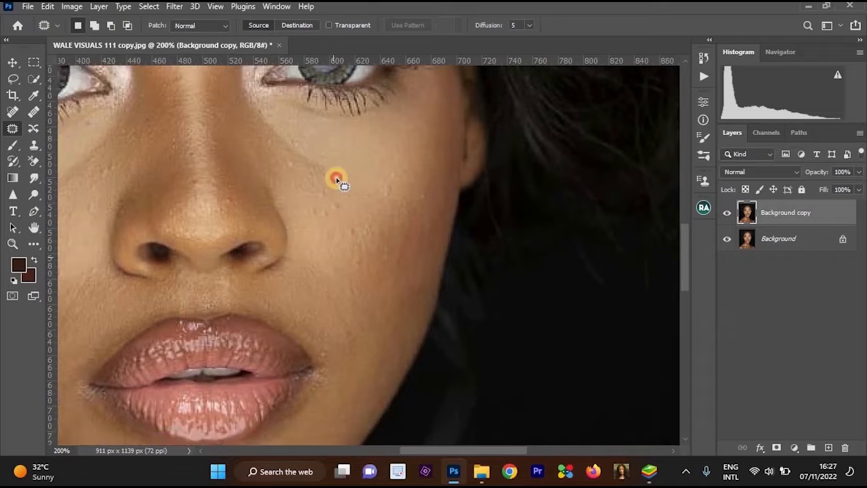
left_click_drag(336, 180, 481, 147)
left_click(402, 178, "alt")
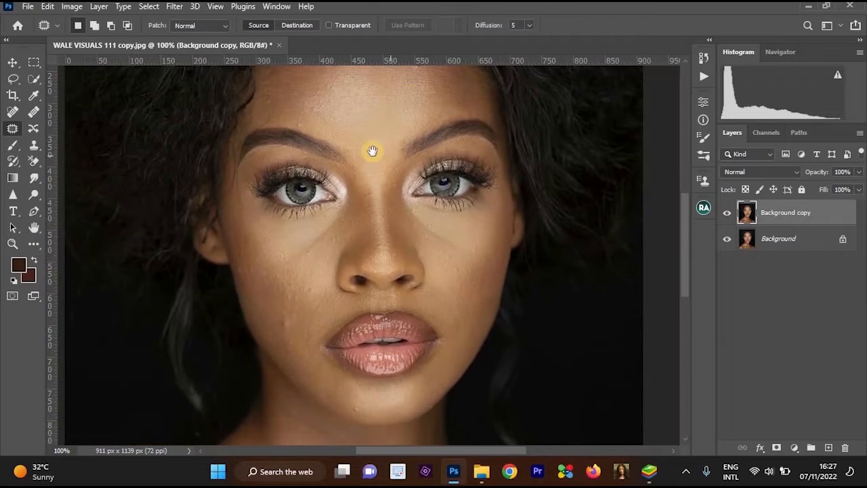
left_click(372, 149, "ctrl")
left_click(12, 112)
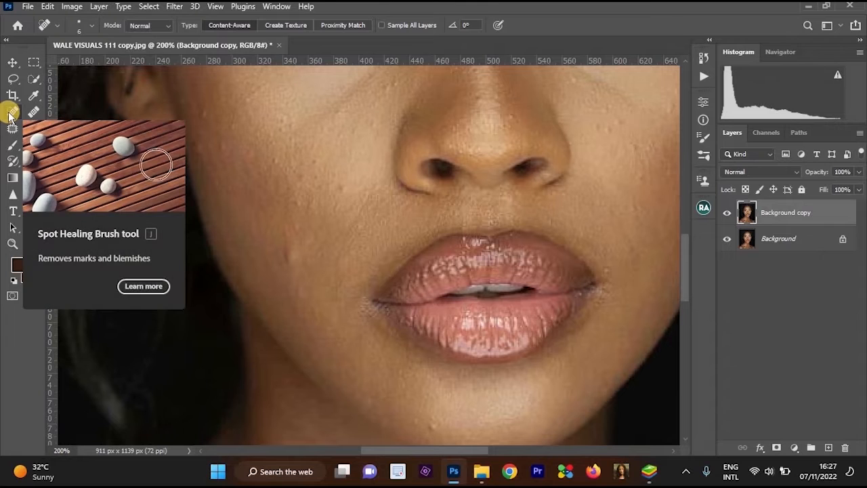
scroll(298, 258, "up", 1)
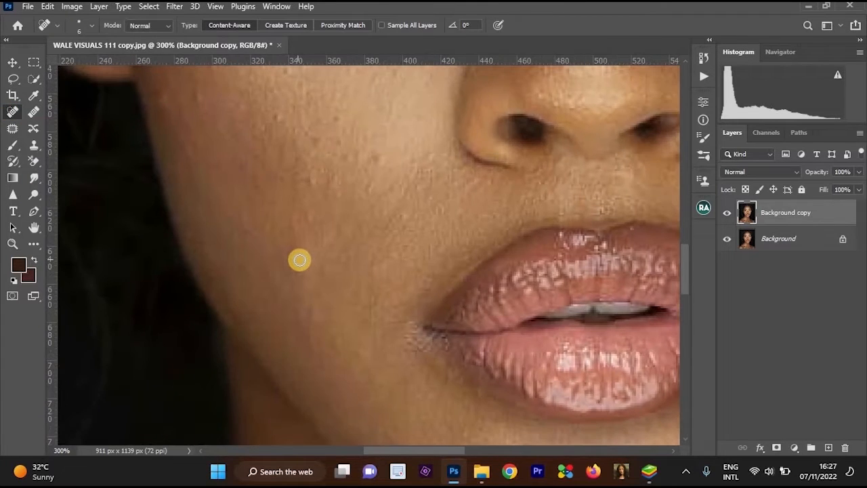
left_click(294, 260)
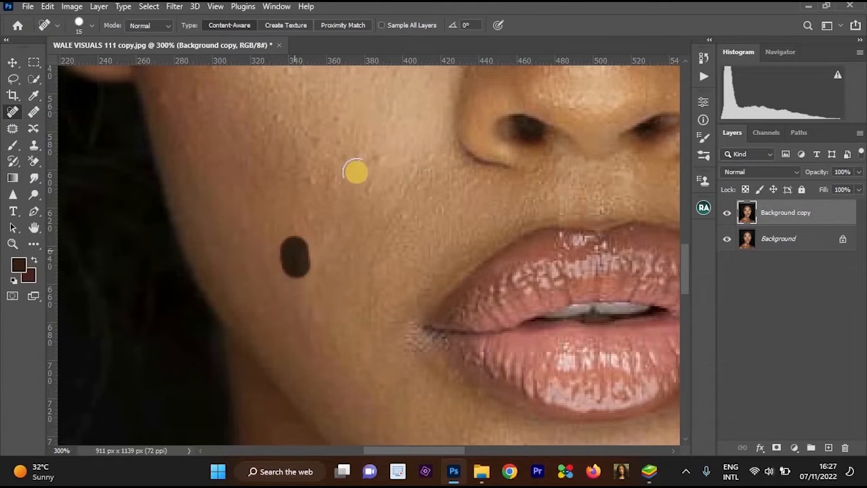
Heal the small bumps on the image-left cheek, from beside the nose out toward the ear, with the Spot Healing Brush.
left_click(376, 157)
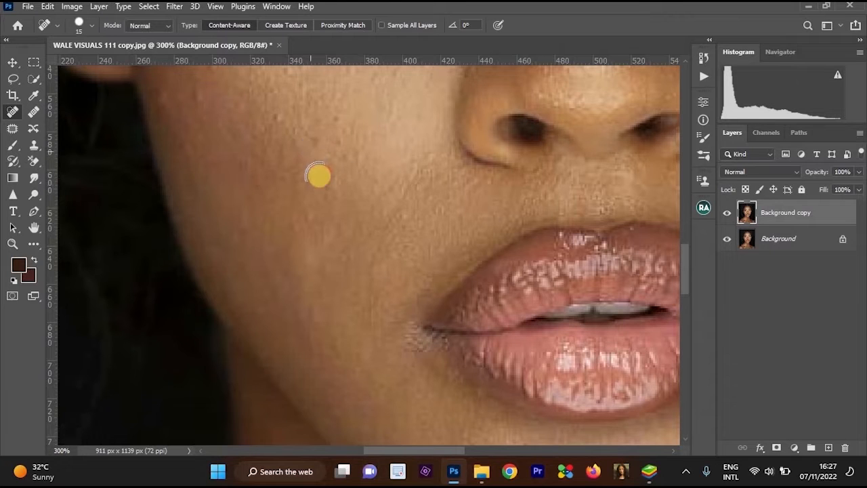
left_click(338, 152)
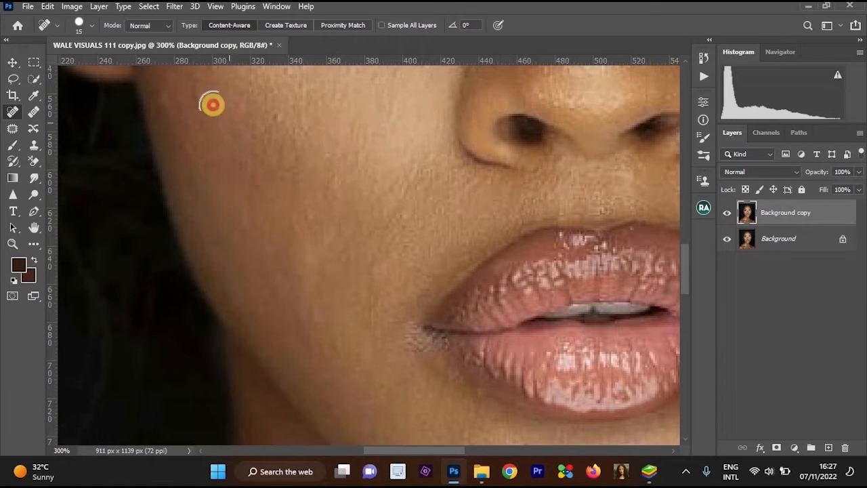
left_click(233, 104)
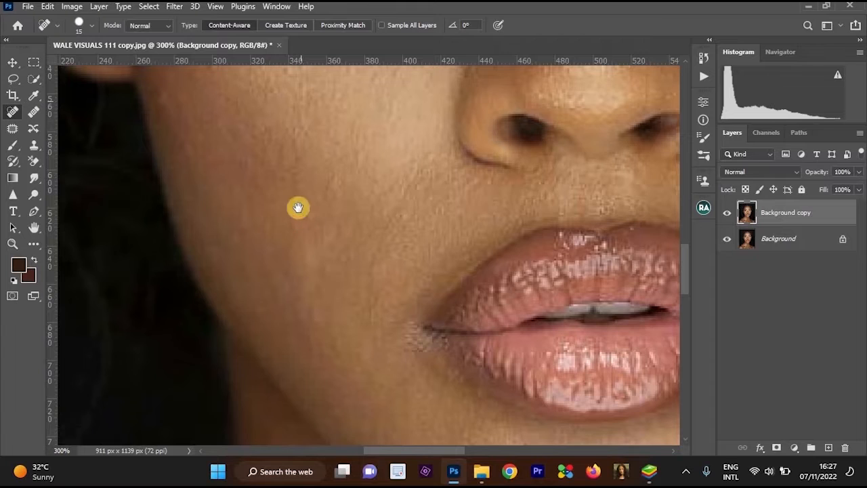
scroll(296, 205, "up", 3)
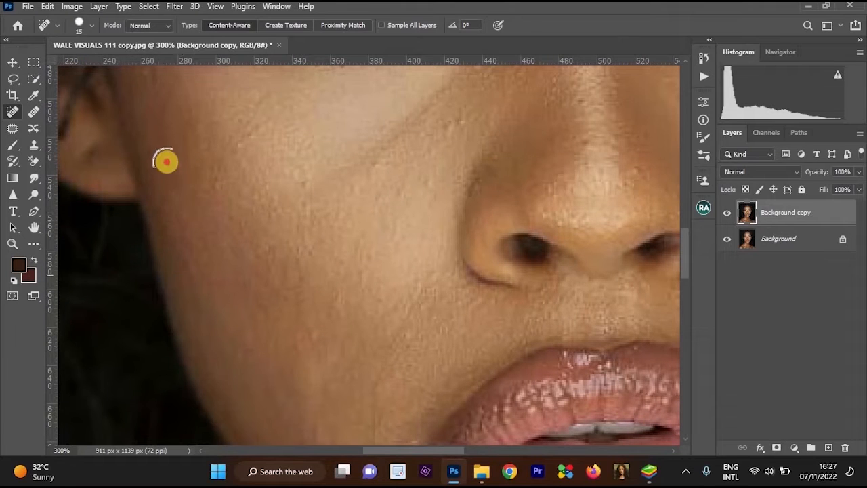
left_click(166, 161)
scroll(224, 257, "up", 4)
left_click(203, 231)
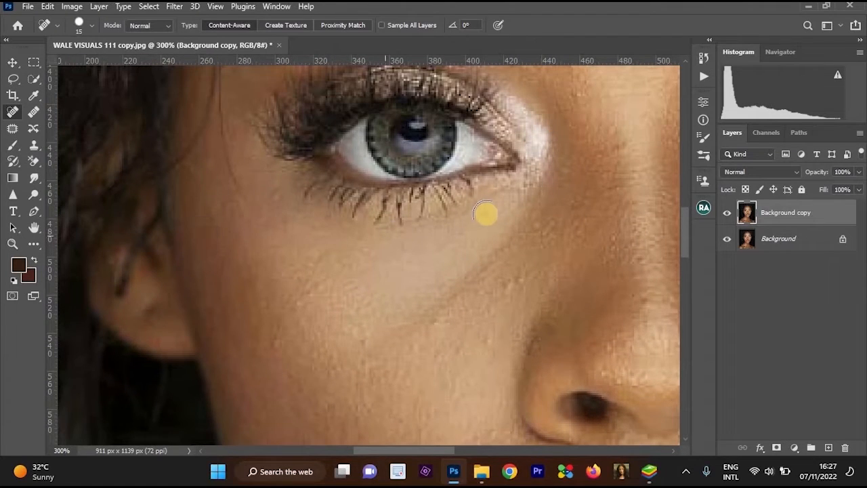
Remove the stray hair curl below the hairline and the small marks on the upper forehead with the Spot Healing Brush.
left_click(557, 143, "alt")
left_click_drag(454, 292, 406, 414)
left_click_drag(279, 122, 341, 203)
left_click(340, 203)
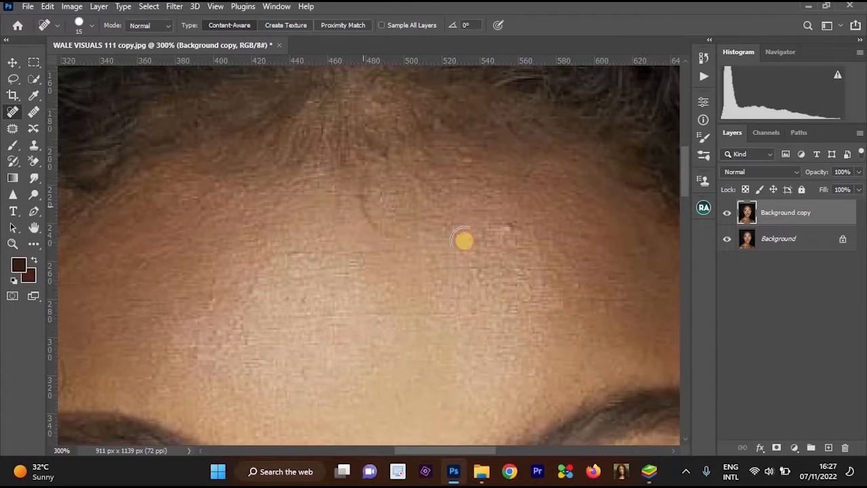
left_click_drag(486, 228, 521, 229)
left_click(546, 317)
left_click_drag(571, 291, 589, 291)
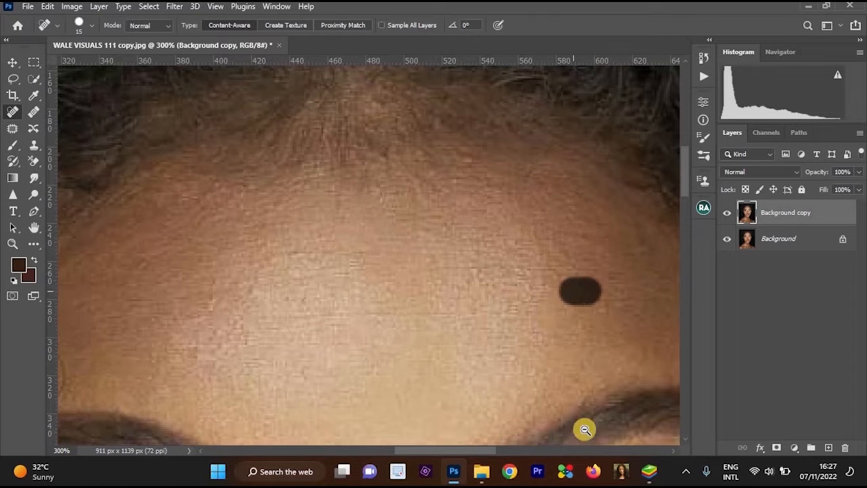
Heal the raised bumps on the image-right cheek, from the under-eye crease out toward the ear.
left_click(584, 429, "alt")
left_click_drag(584, 429, 419, 159)
left_click_drag(393, 356, 416, 201)
left_click(416, 201)
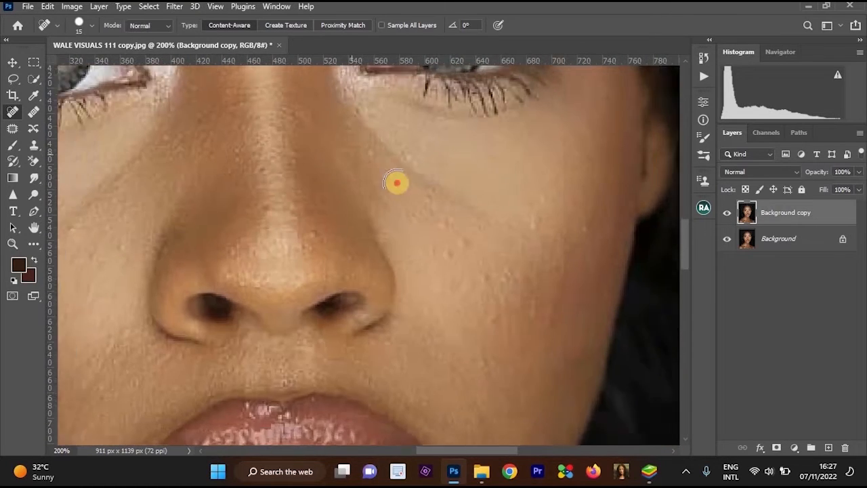
left_click(397, 181)
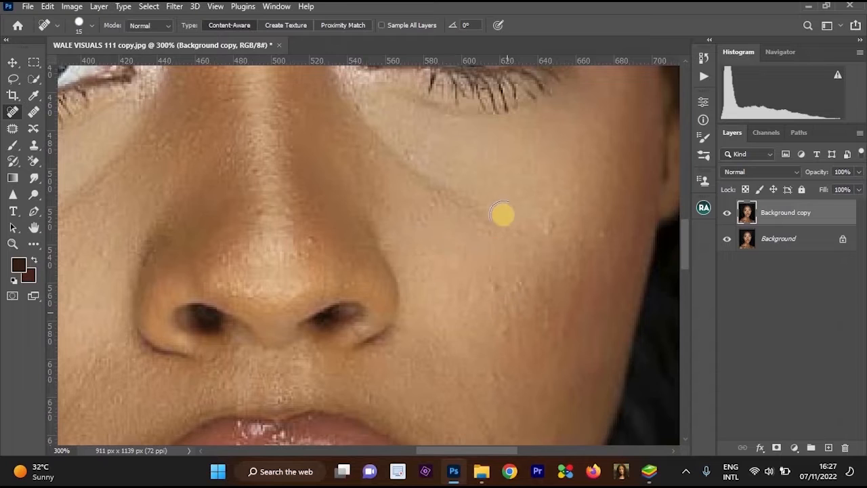
scroll(507, 211, "down", 2)
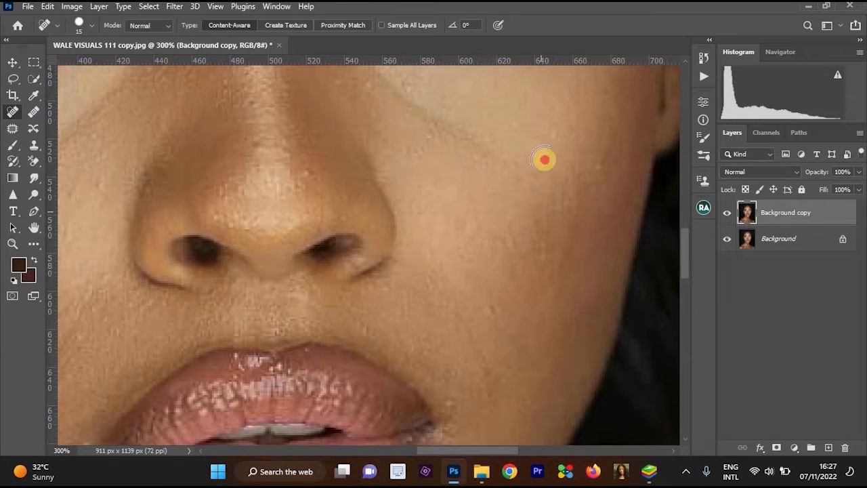
left_click(543, 158)
left_click(603, 183)
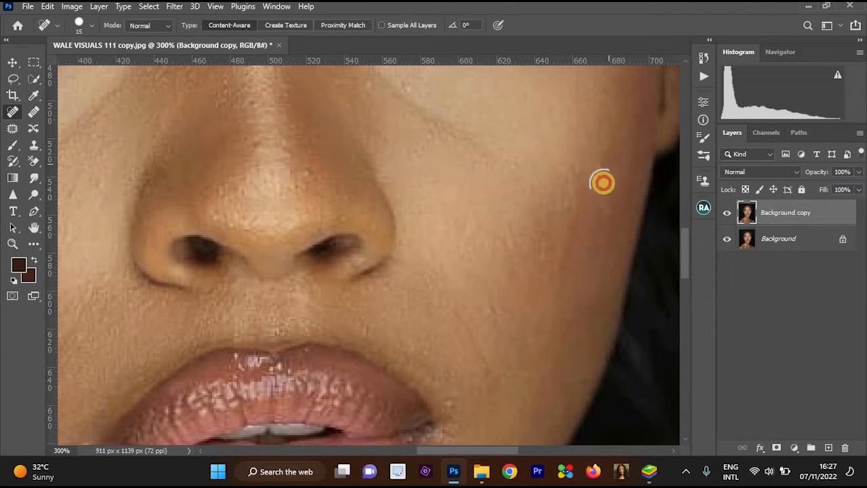
left_click(470, 223, "alt")
Clean up the small spots on the nose tip and along the nose bridge with the Spot Healing Brush.
left_click(445, 229, "ctrl")
left_click(444, 226, "ctrl")
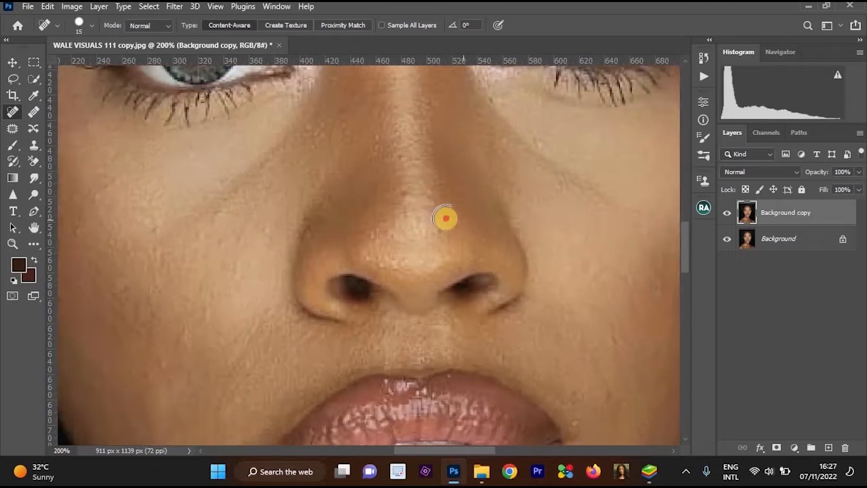
left_click(447, 218)
left_click(397, 193)
left_click(369, 136)
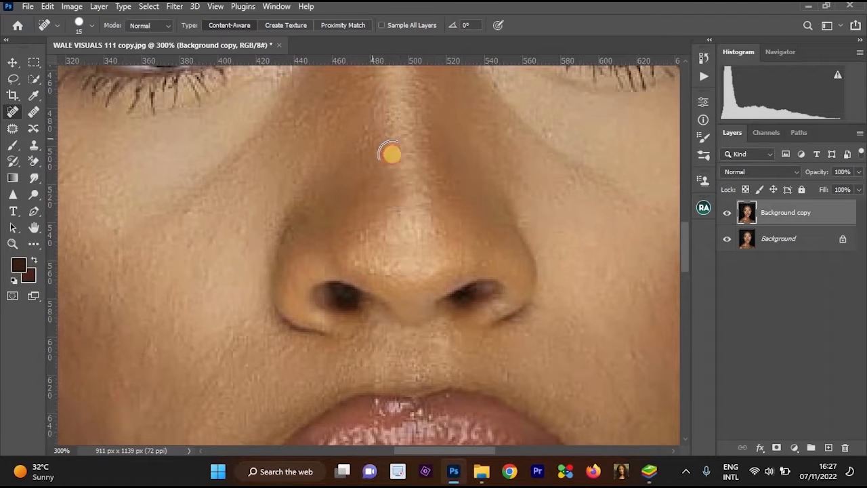
Heal the remaining blemishes on the image-left lower cheek, level with the lips, with spot touches and short strokes.
left_click_drag(342, 272, 493, 114)
left_click(304, 188)
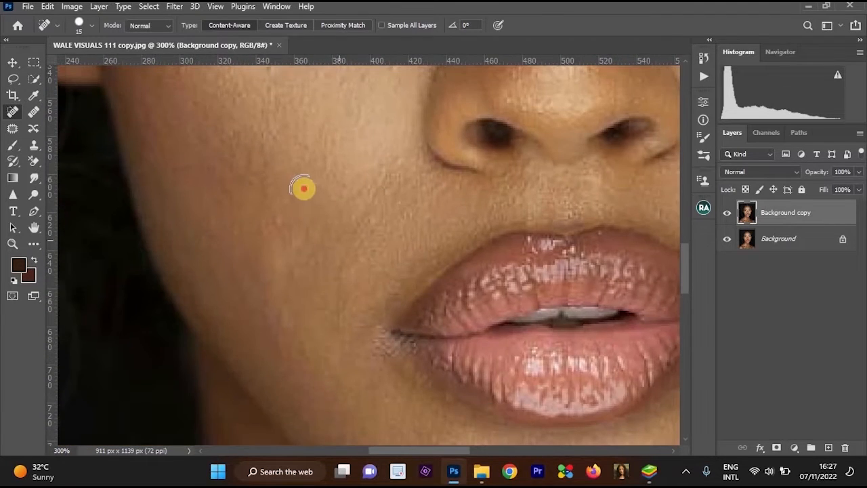
left_click_drag(273, 277, 273, 228)
left_click(275, 230)
left_click(269, 260)
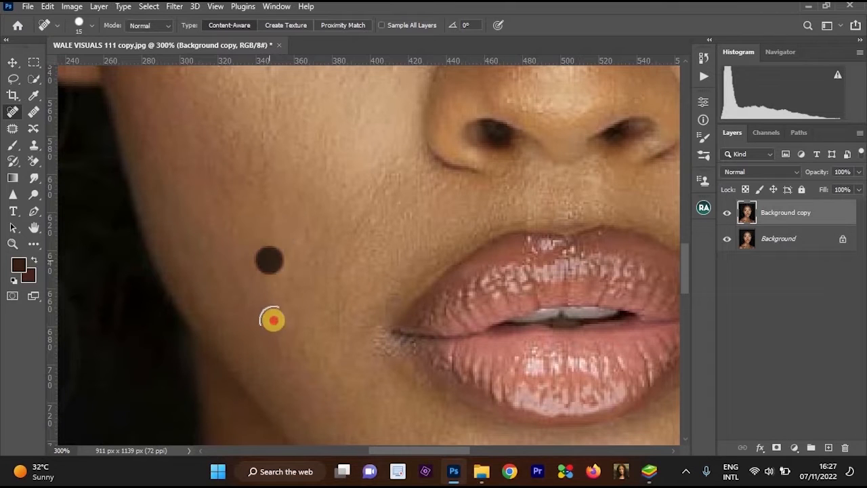
left_click_drag(272, 319, 283, 317)
Heal the small blemishes on the chin and along the jaw below the lips.
key("ctrl+minus")
left_click_drag(447, 195, 376, 78)
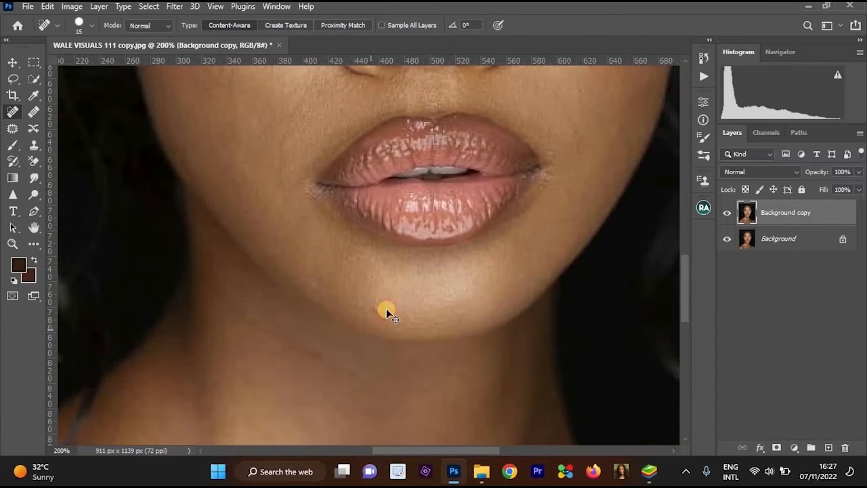
left_click(376, 318, "ctrl")
left_click(381, 305)
left_click(343, 300)
left_click(295, 274)
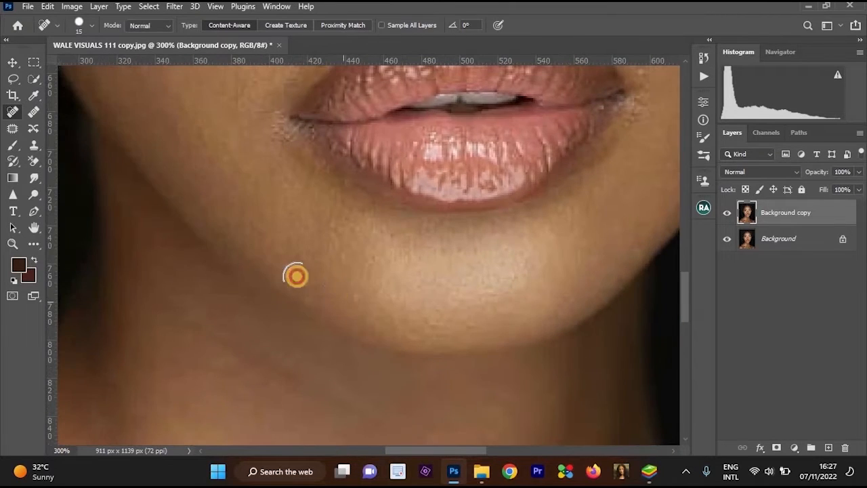
Touch up the leftover marks on the image-right cheek beside the nose with the Spot Healing Brush.
left_click(367, 257, "alt")
left_click_drag(431, 177, 378, 381)
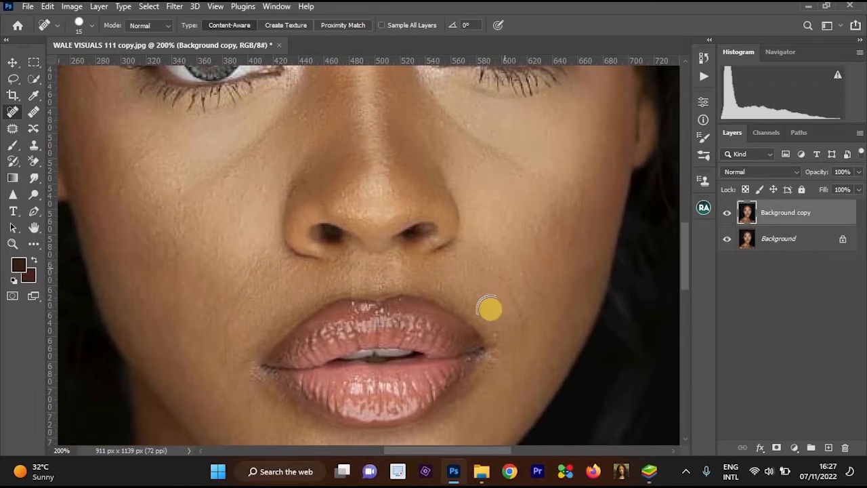
left_click(505, 263, "ctrl")
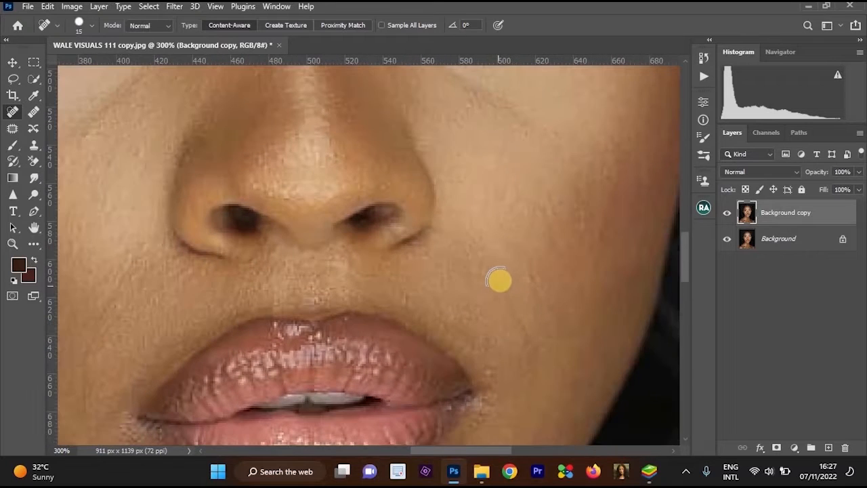
mouse_move(583, 194)
left_mouse_down()
mouse_move(538, 253)
mouse_move(551, 241)
left_mouse_up()
left_click(553, 239)
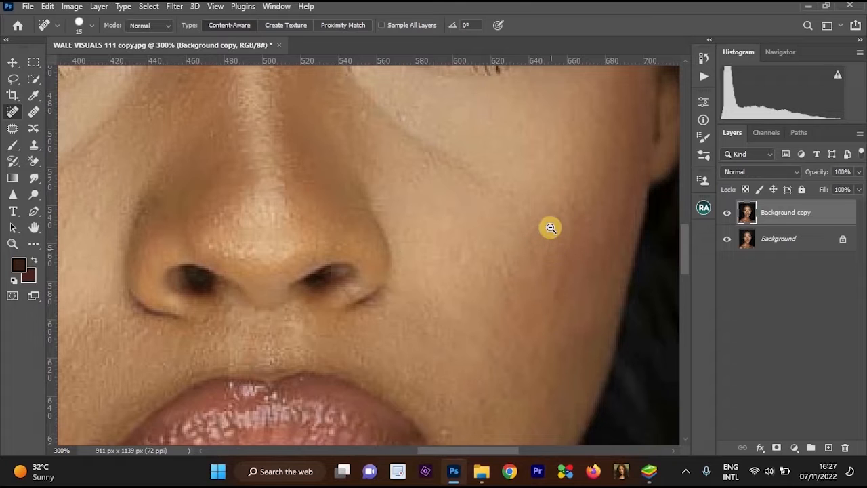
Heal the remaining spots on the forehead above the image-left eyebrow.
left_click(551, 228, "alt")
scroll(355, 189, "up", 3)
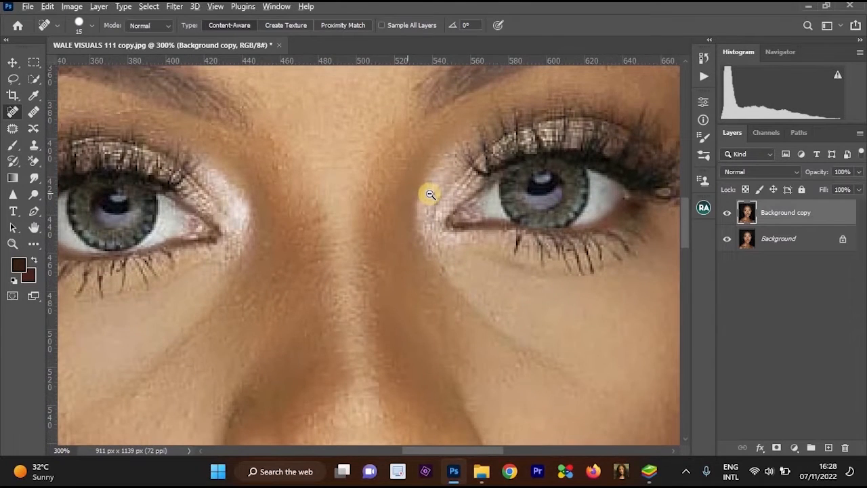
left_click_drag(429, 194, 451, 402)
mouse_move(444, 149)
left_mouse_down()
mouse_move(449, 275)
mouse_move(439, 304)
left_mouse_up()
left_click(456, 234, "alt")
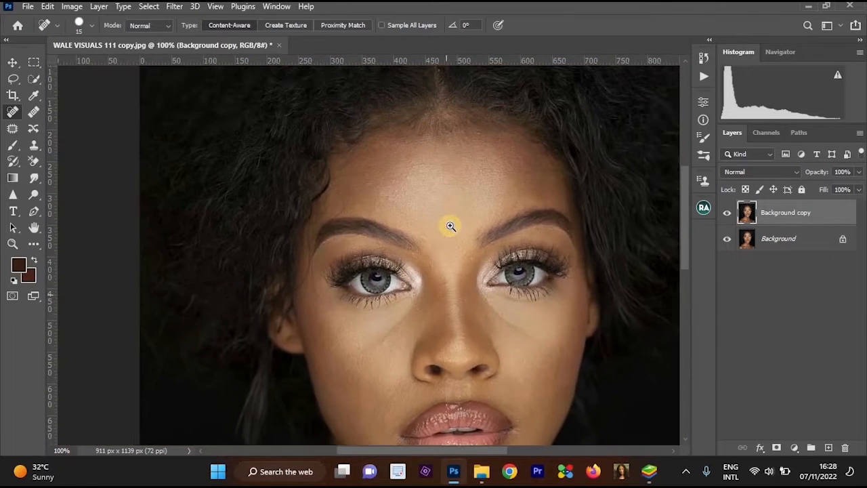
scroll(452, 222, "up", 1)
left_click(396, 306)
left_click(398, 326)
left_click(347, 245)
left_click(342, 188)
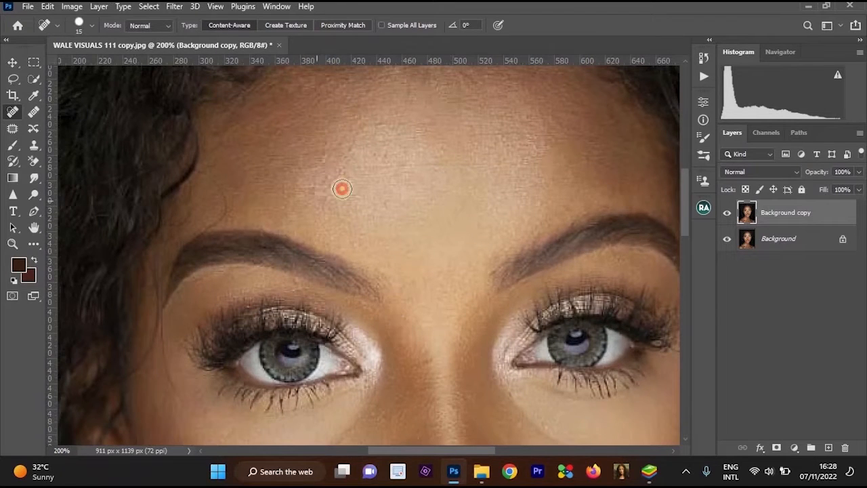
left_click(422, 185, "alt")
left_click(422, 185, "alt")
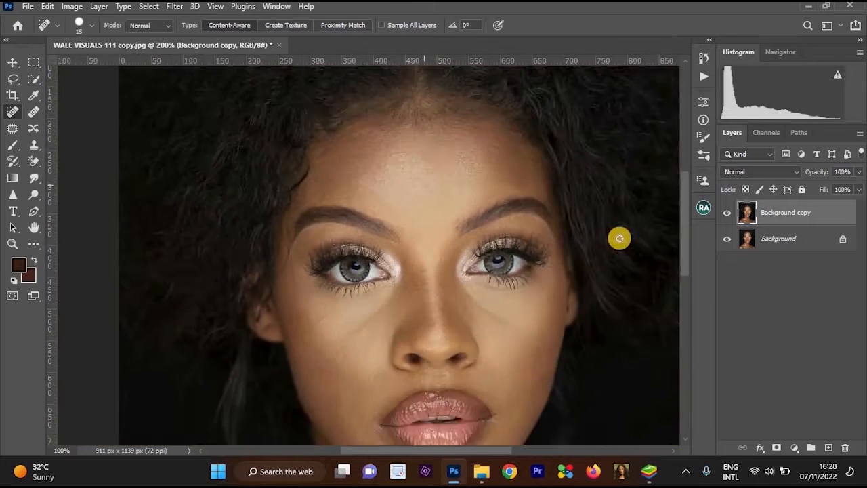
Merge the retouched Background copy layer into the Background layer.
left_click_drag(480, 228, 472, 160)
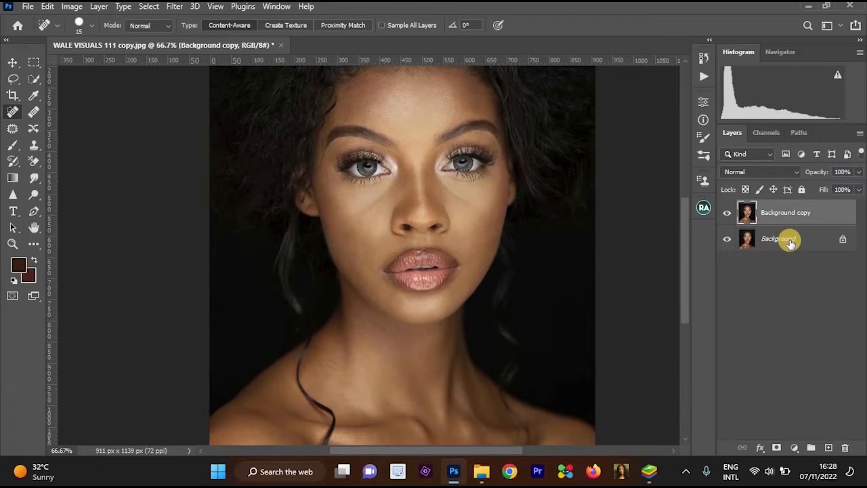
left_click(787, 245, "shift")
key("ctrl+e")
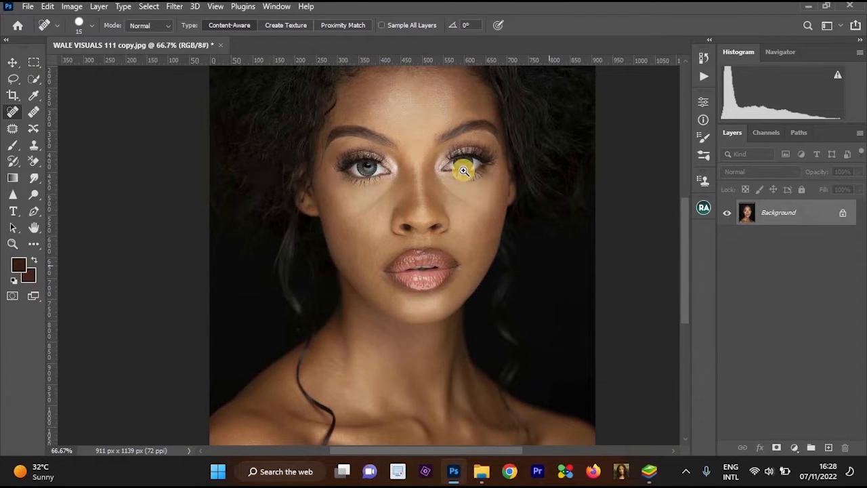
Add a Brightness/Contrast adjustment layer above Background with brightness 7 and contrast 11.
scroll(478, 211, "up", 1)
scroll(518, 238, "down", 2)
scroll(551, 269, "down", 1)
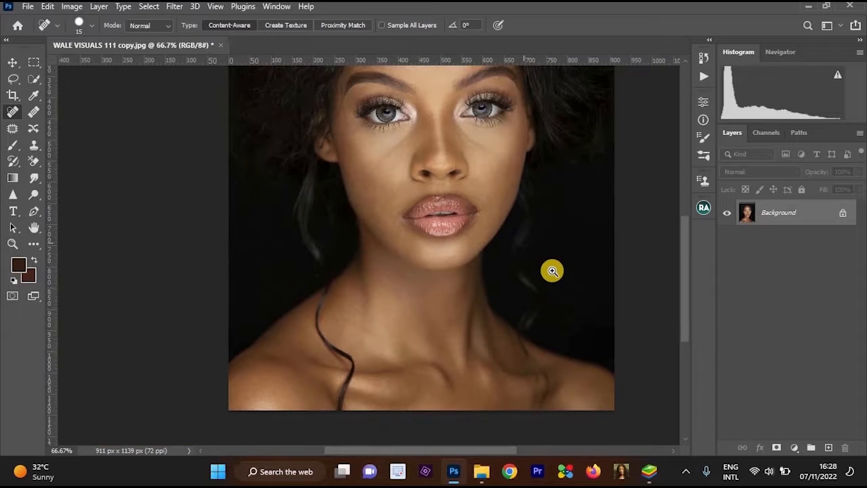
scroll(557, 179, "up", 1)
scroll(587, 229, "down", 2)
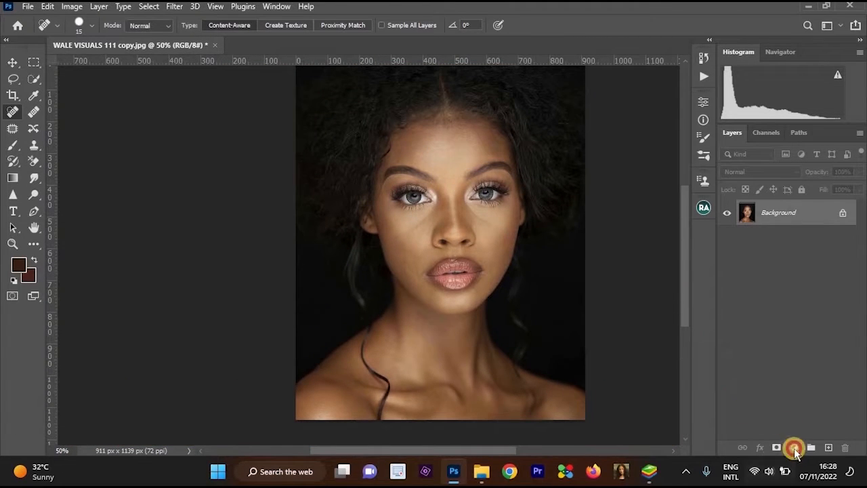
left_click(793, 448)
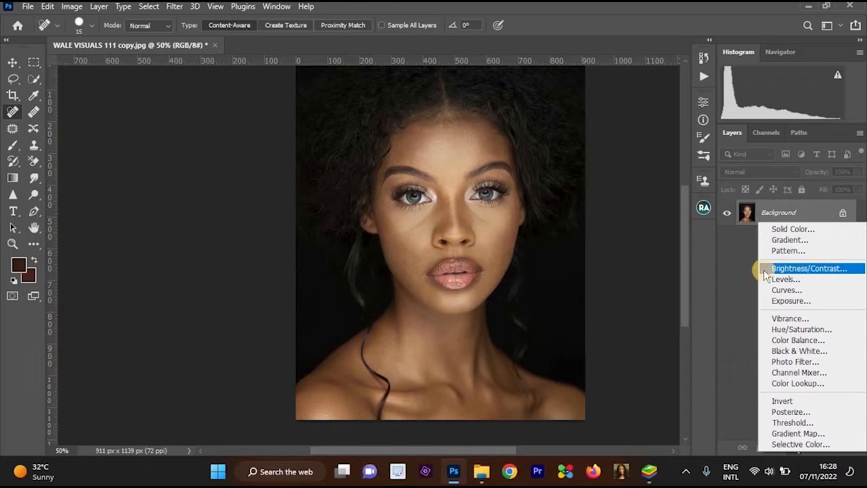
left_click(799, 268)
left_click(509, 217)
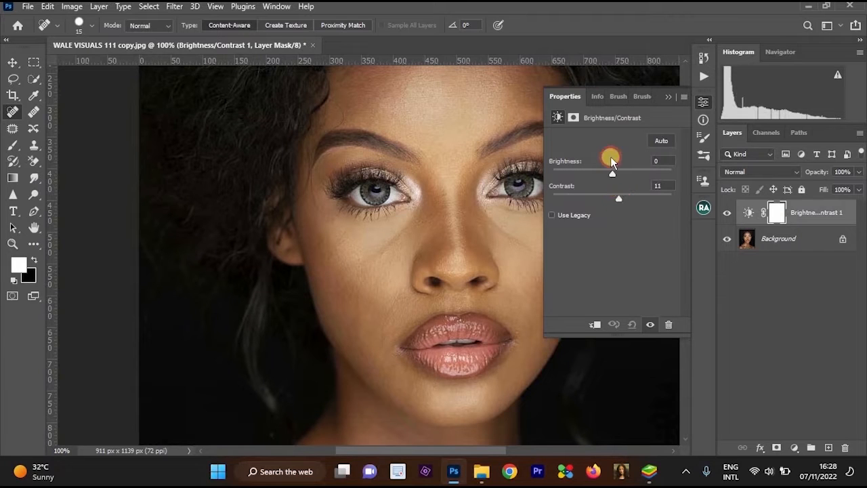
left_click_drag(615, 177, 617, 177)
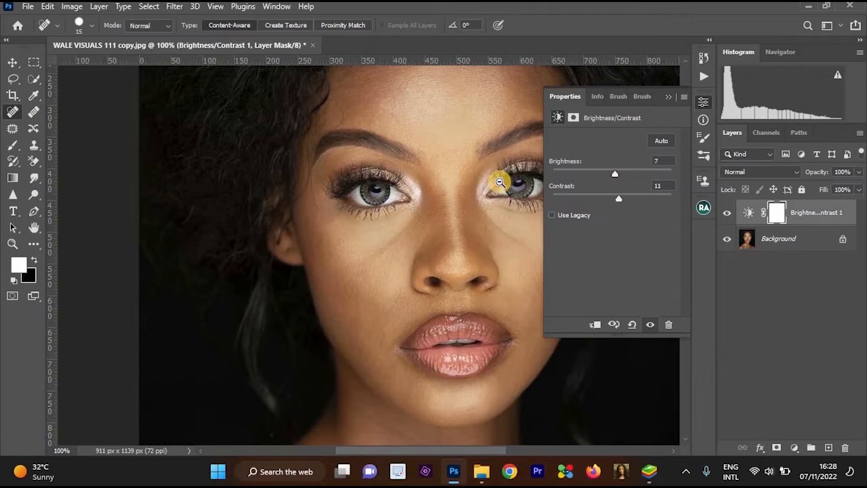
left_click(487, 219, "alt")
left_click(438, 227, "alt")
left_click(538, 244, "ctrl")
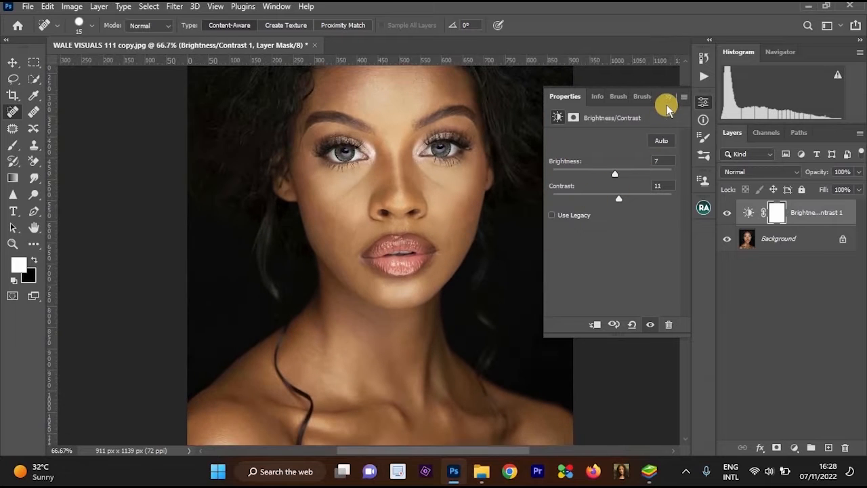
left_click(666, 99)
Try merging the Brightness/Contrast adjustment layer with Background, undo the merge, and select both layers again.
left_click(785, 240)
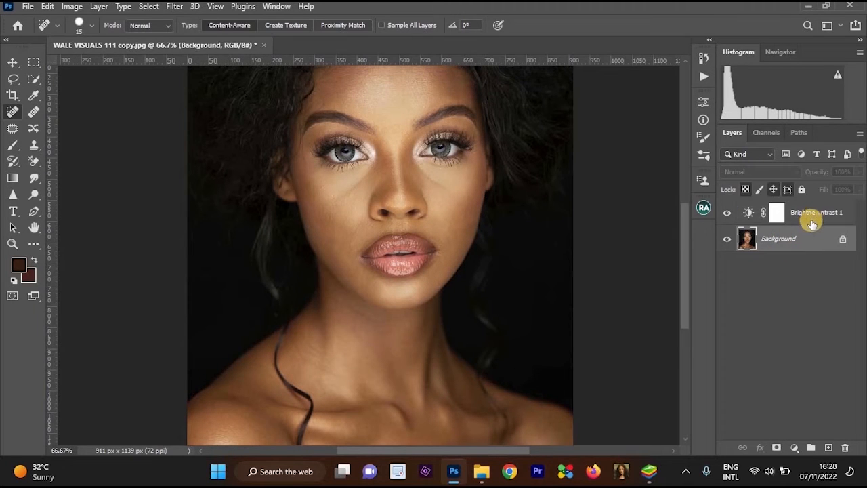
key("ctrl+e")
key("ctrl+z")
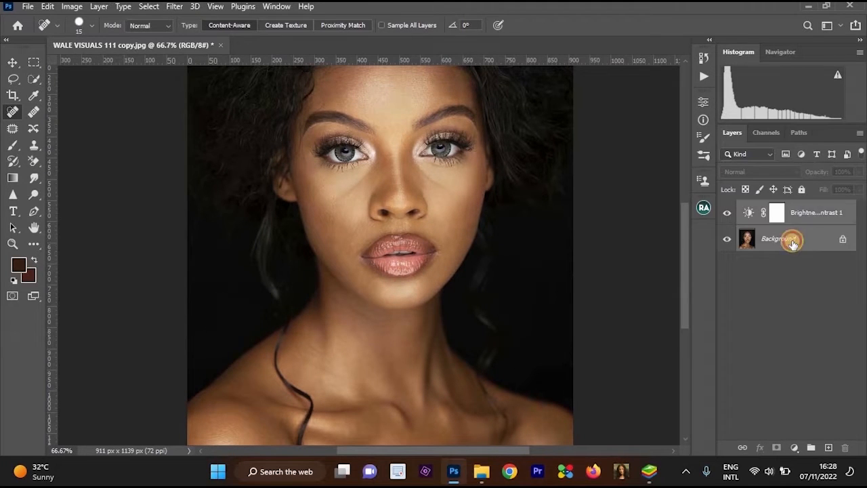
left_click(780, 248)
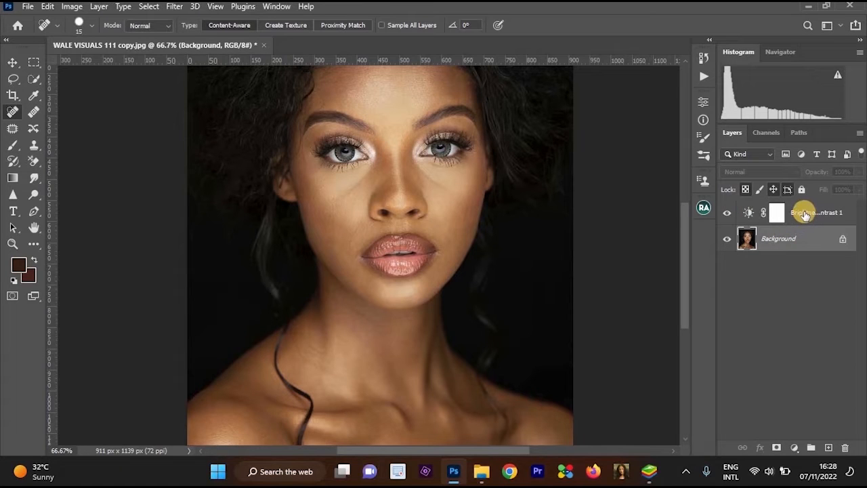
left_click(807, 215, "shift")
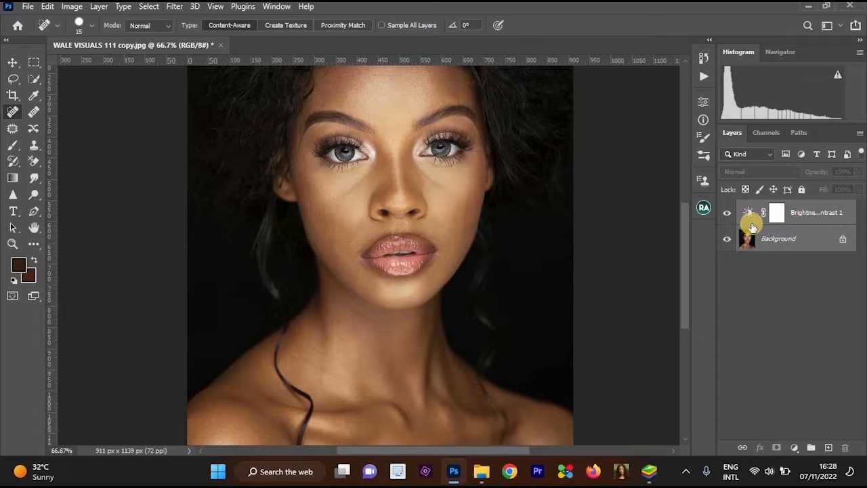
Merge the selected Brightness/Contrast adjustment layer and Background into a single layer.
key("ctrl+e")
key("ctrl+plus")
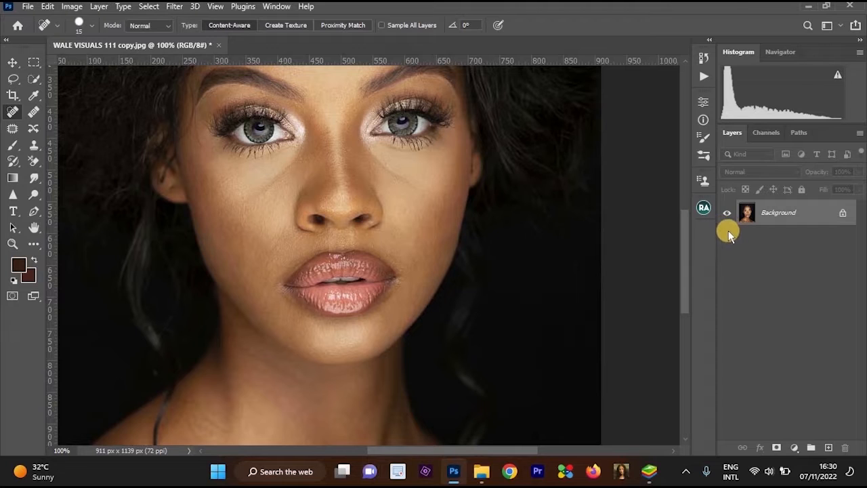
Examine the skin around and under both eyes at close range and in the full-face view.
left_click(451, 143, "ctrl")
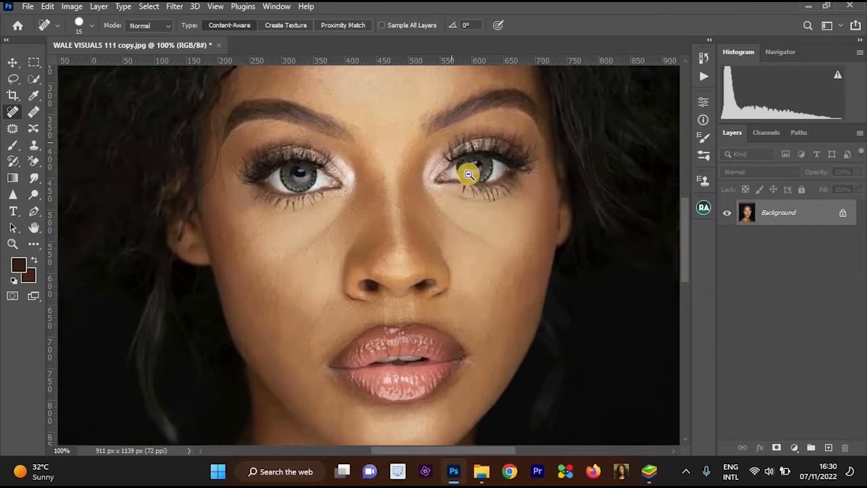
left_click(469, 172, "alt")
left_click_drag(455, 138, 456, 157)
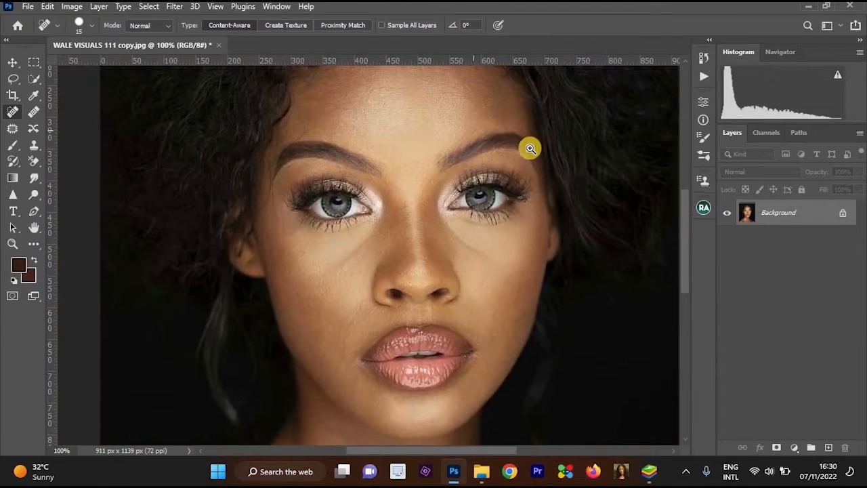
left_click(534, 178, "ctrl")
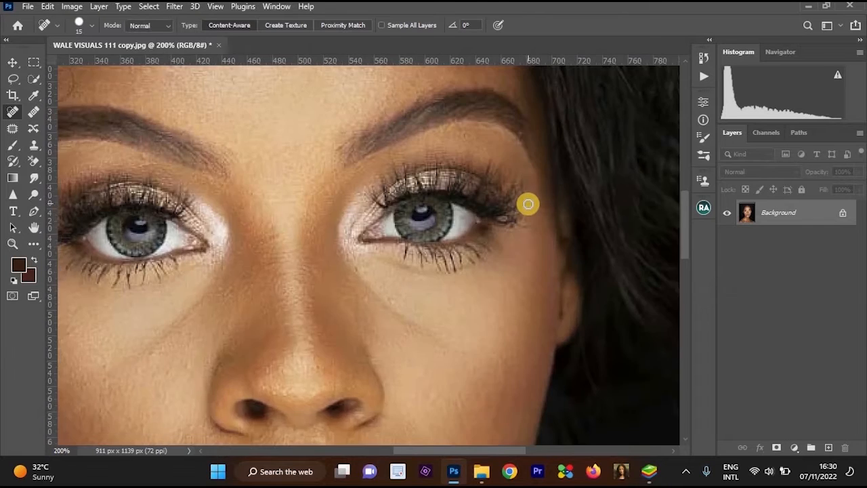
left_click(529, 195, "alt")
left_click_drag(532, 205, 538, 186)
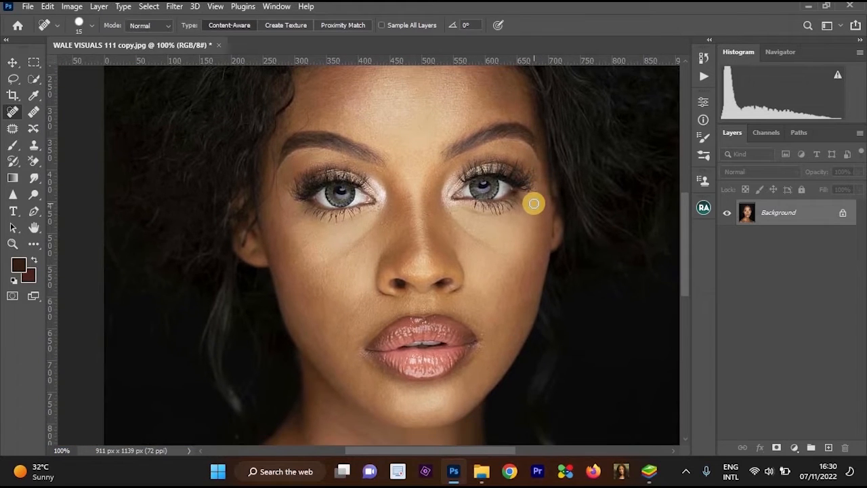
left_click(524, 207, "ctrl")
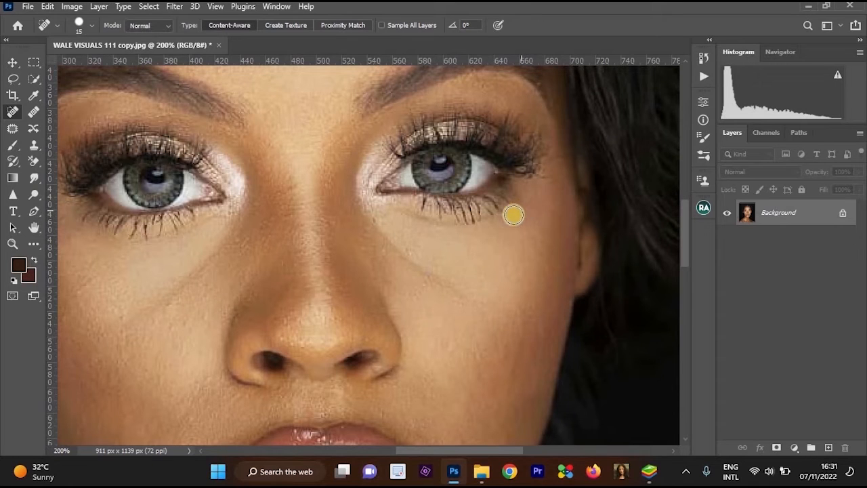
left_click(518, 216, "alt")
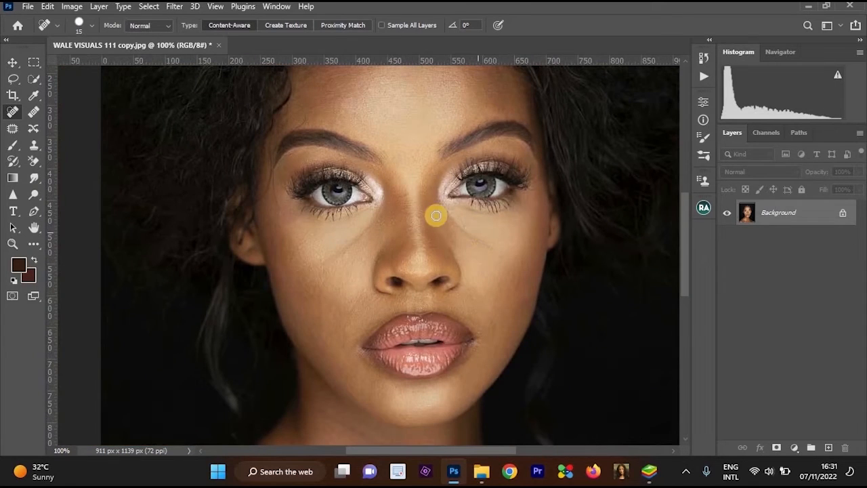
left_click(464, 196, "ctrl")
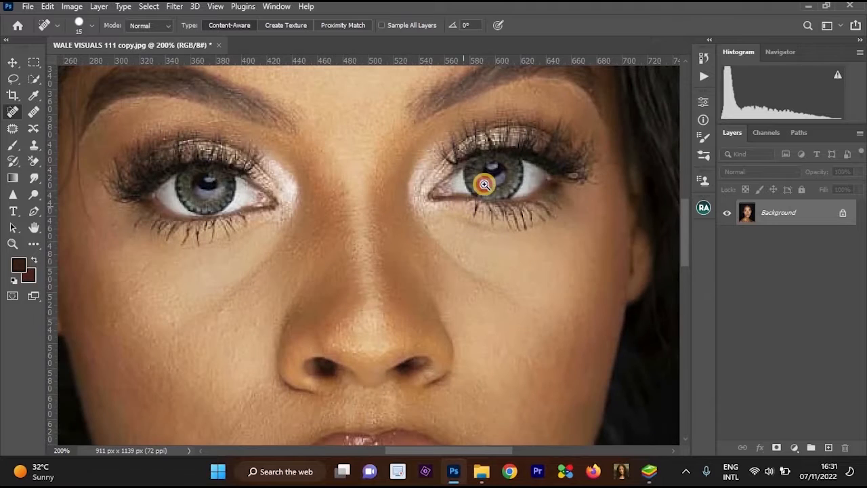
left_click(485, 188, "ctrl")
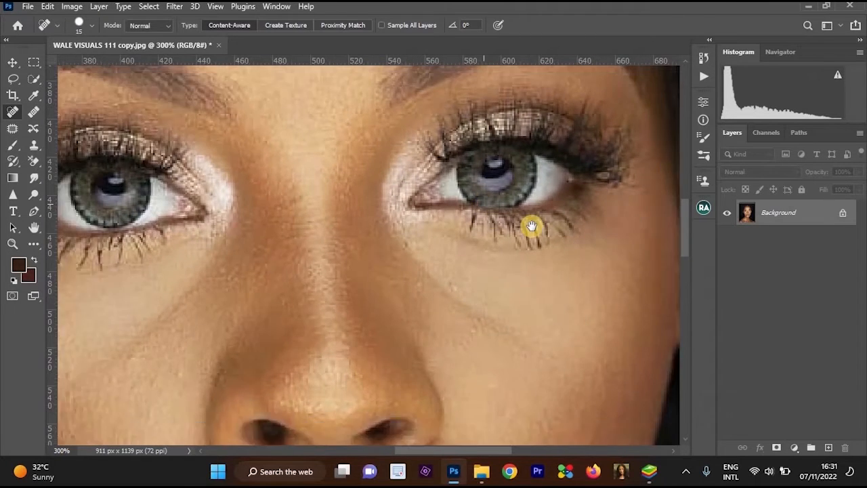
left_click(531, 225, "alt")
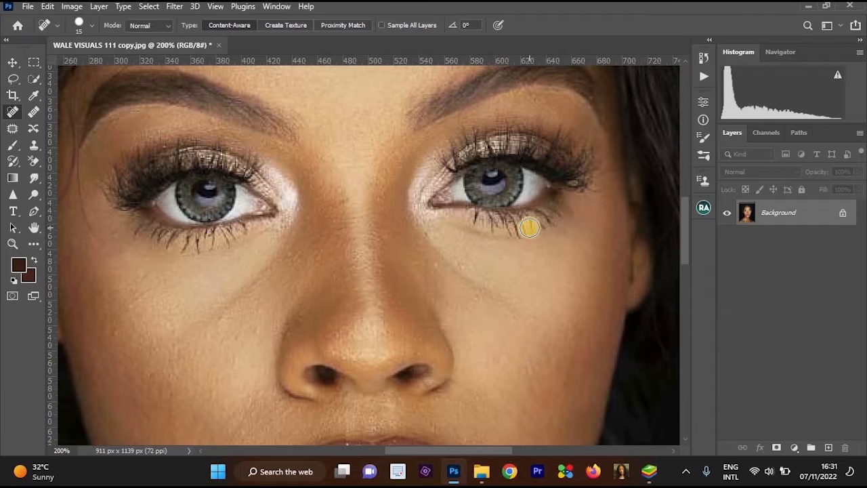
scroll(547, 185, "down", 2)
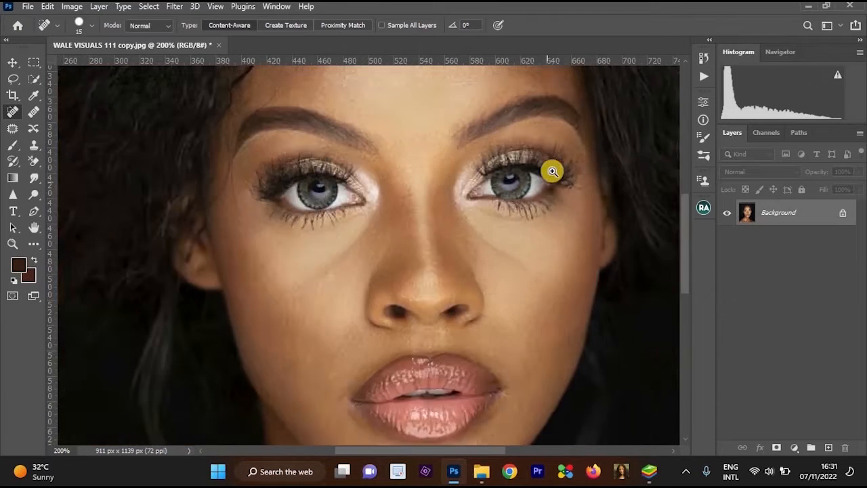
scroll(549, 203, "up", 1)
scroll(549, 206, "down", 1)
Duplicate the Background layer as "Low Frequency Color".
left_click(775, 213)
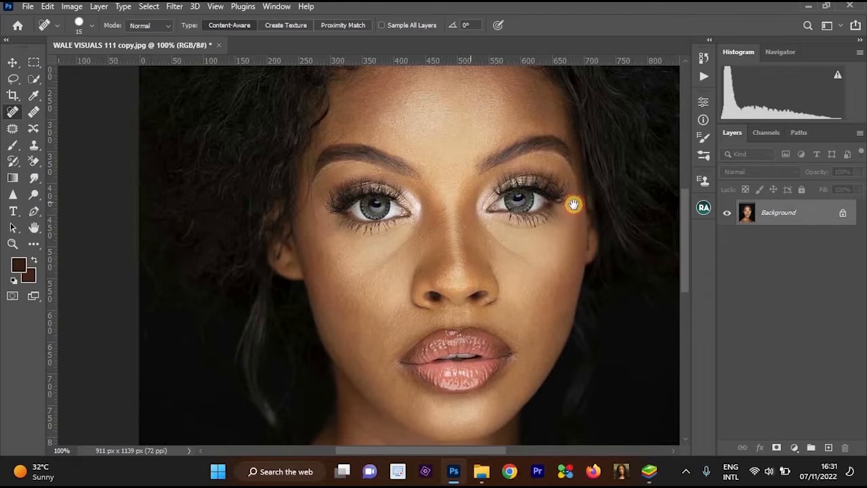
scroll(573, 203, "up", 1)
left_click(760, 214)
right_click(779, 214)
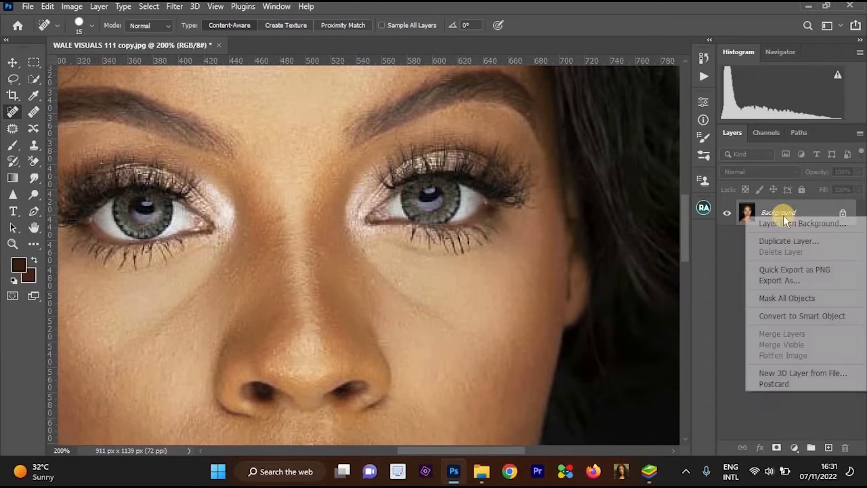
left_click(793, 239)
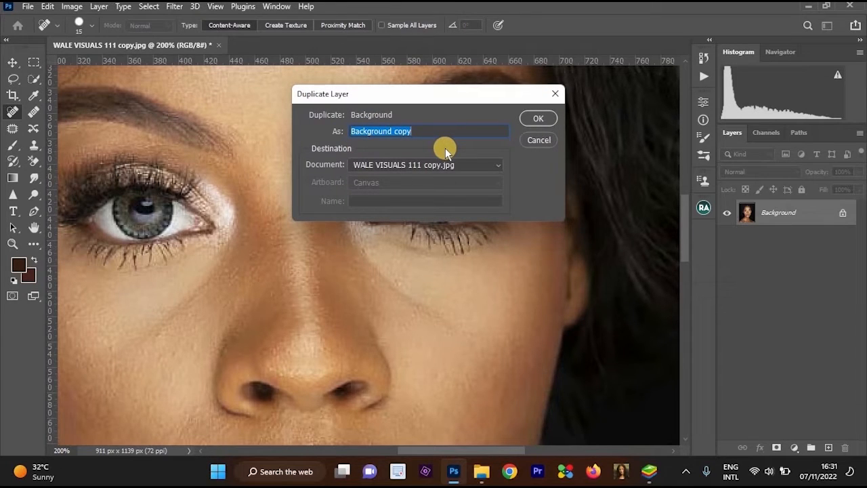
type("Low Frequency Co")
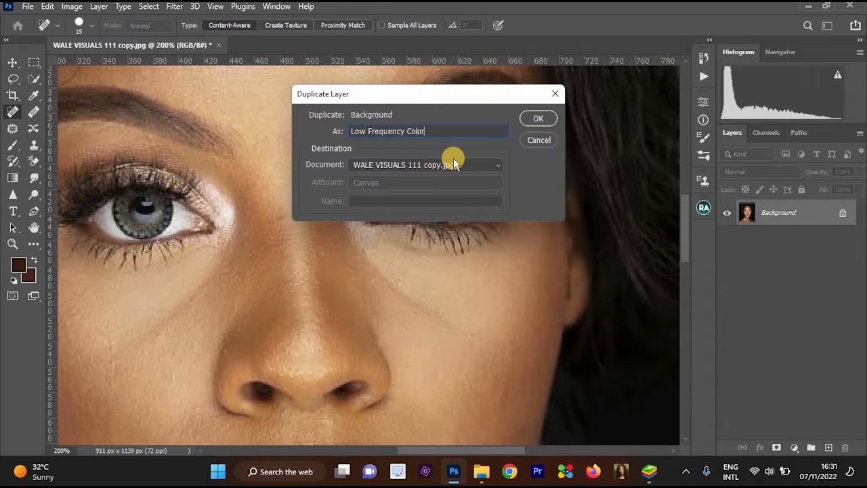
type("lor")
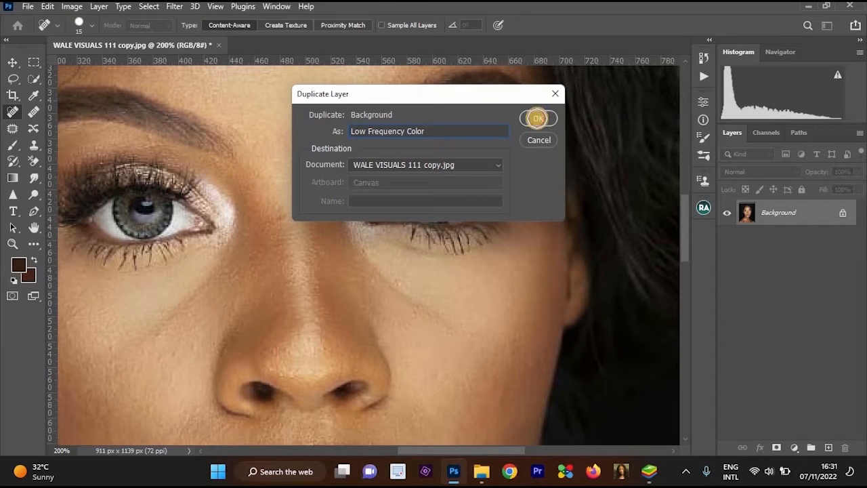
left_click(535, 119)
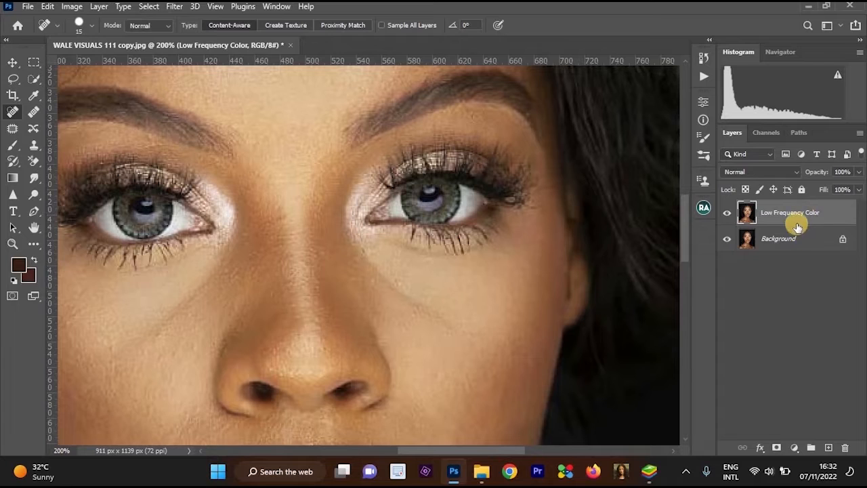
Duplicate the Background layer again as "High Frequency Layer".
right_click(746, 238)
left_click(785, 244)
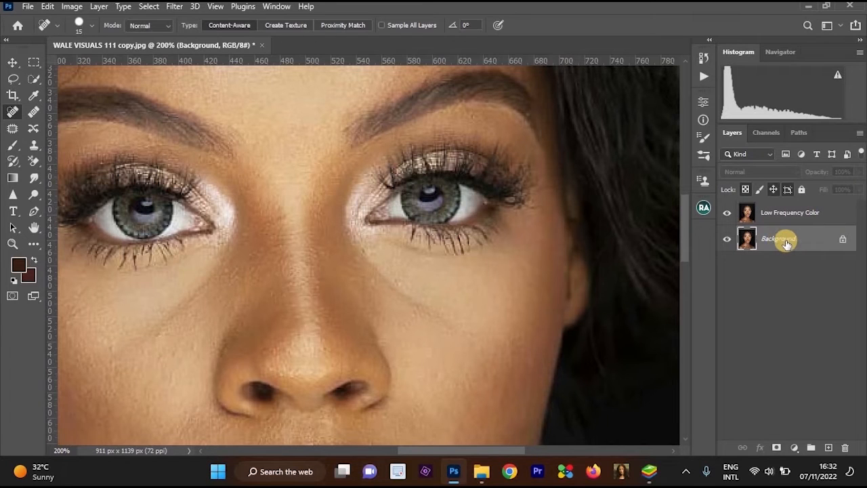
right_click(785, 240)
left_click(785, 237)
right_click(786, 239)
left_click(795, 263)
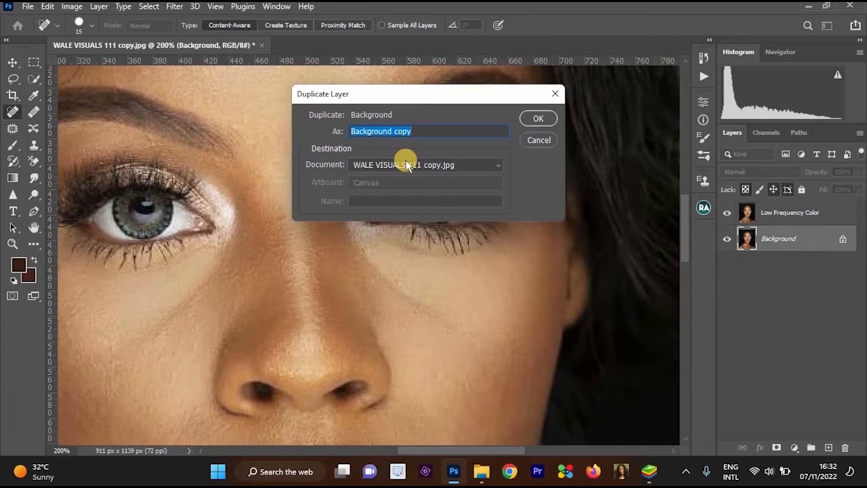
type("H")
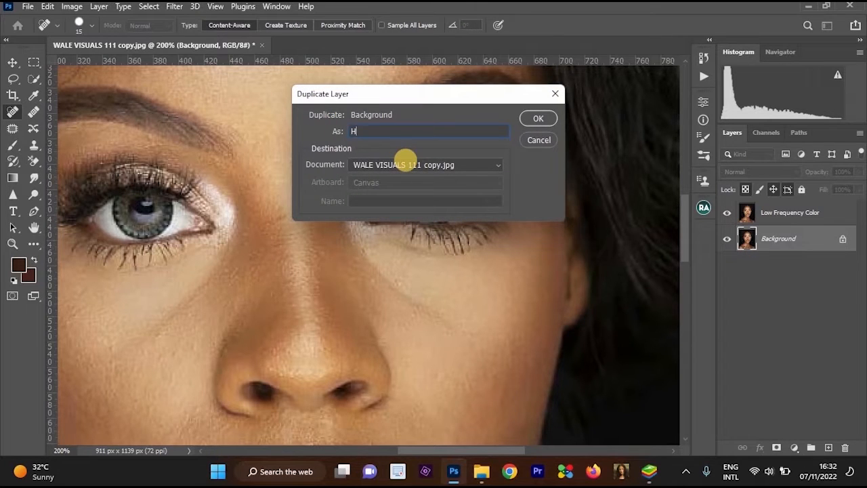
type("igh Frequency Layer")
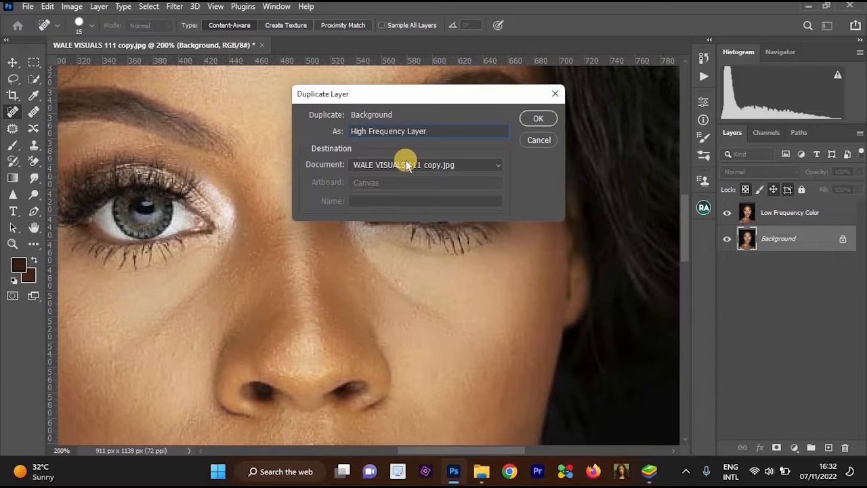
left_click(538, 119)
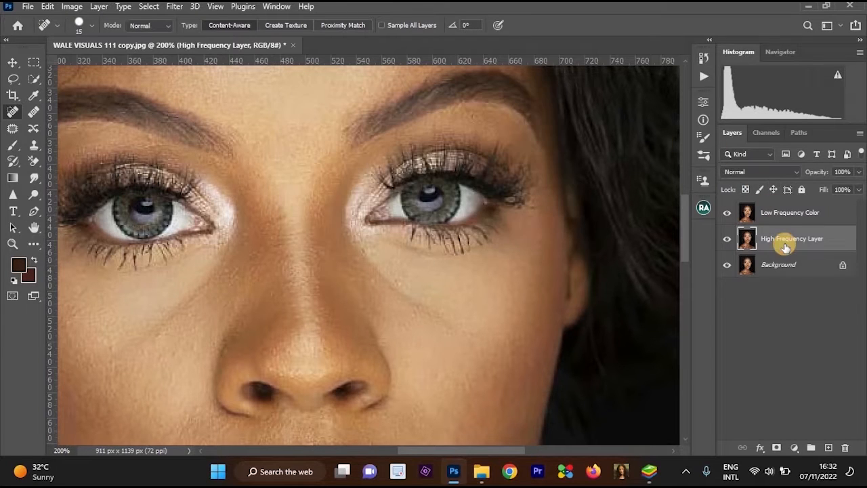
Apply a Gaussian Blur with a 4-pixel radius to the Low Frequency Color layer.
left_click_drag(785, 245, 771, 216)
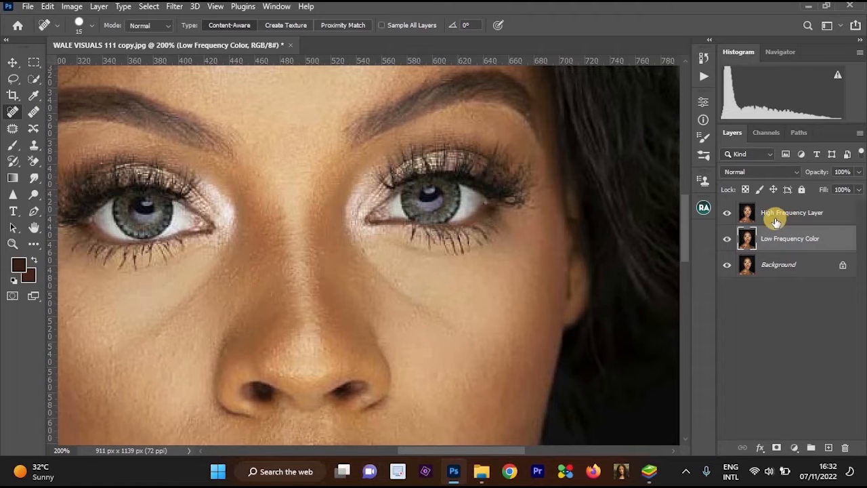
left_click_drag(793, 238, 789, 218)
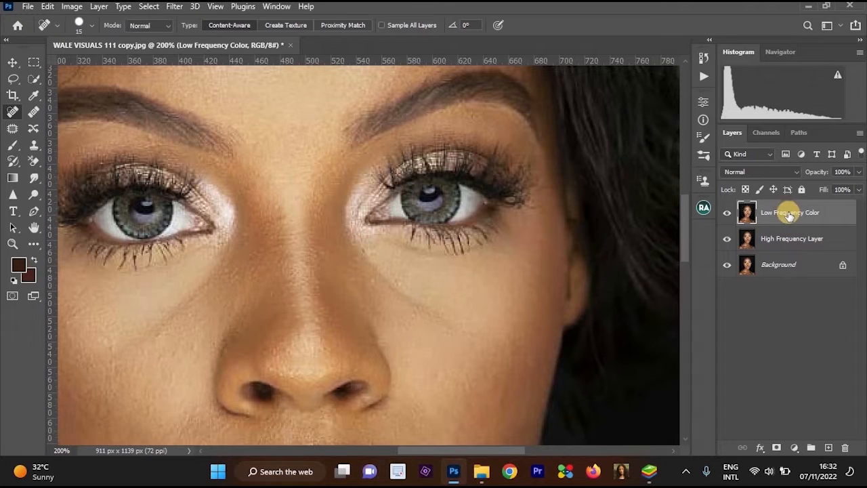
left_click(174, 6)
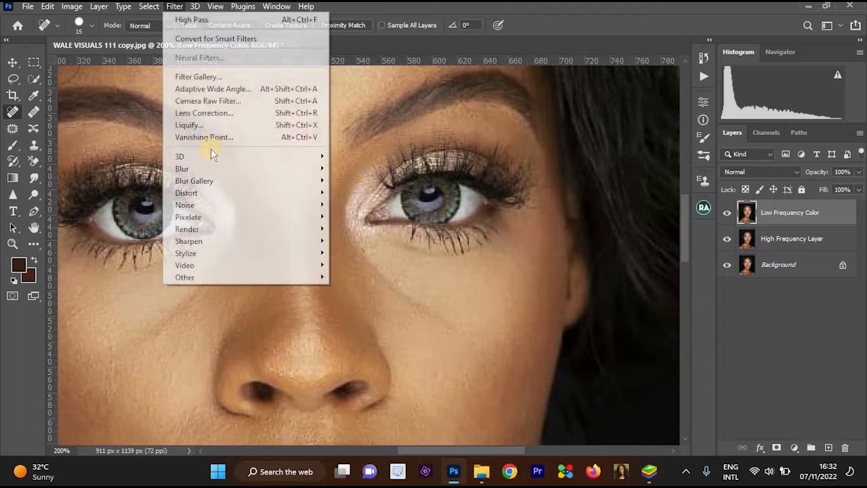
mouse_move(203, 168)
left_click(355, 217)
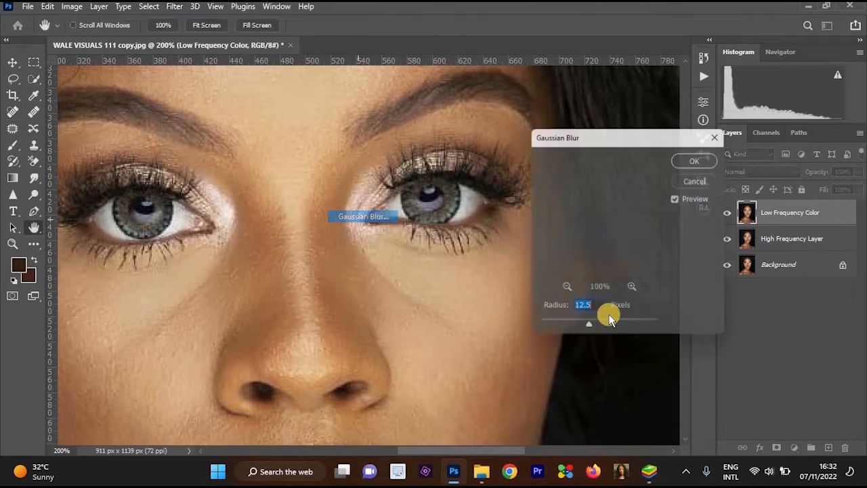
key("ctrl+minus")
key("ctrl+minus")
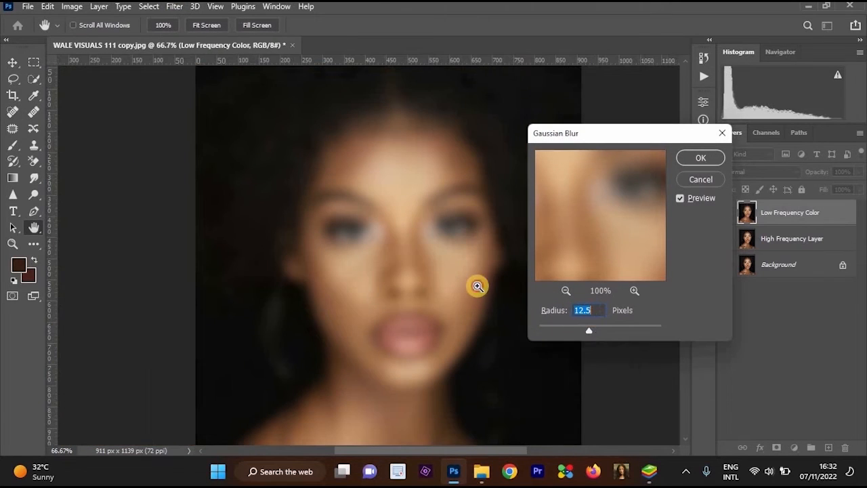
key("ctrl+plus")
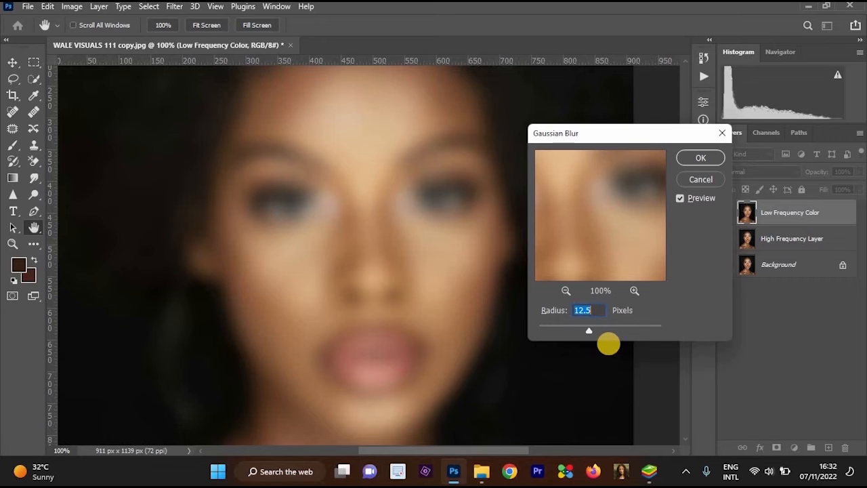
type("4")
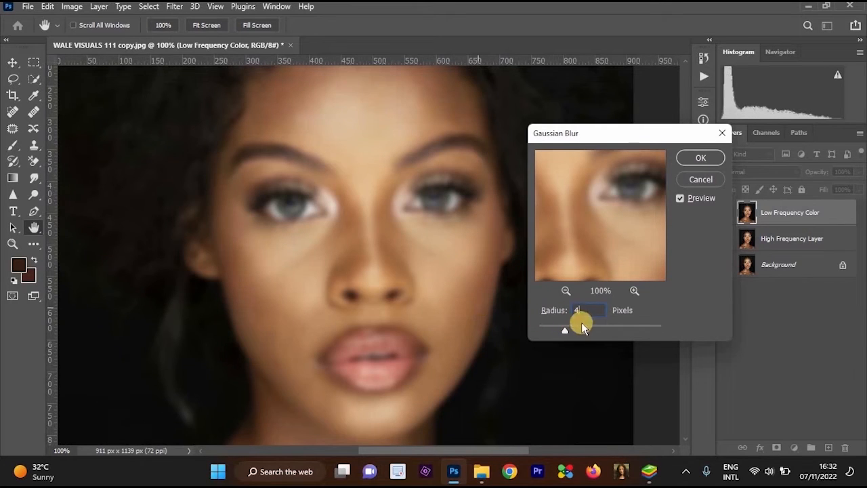
left_click(699, 158)
key("j")
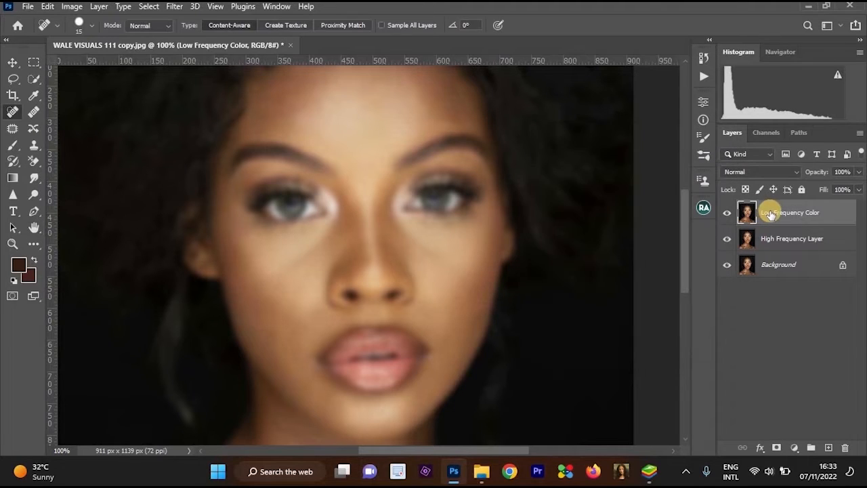
Move the Low Frequency Color layer below High Frequency Layer in the layer stack.
left_click_drag(773, 213, 780, 245)
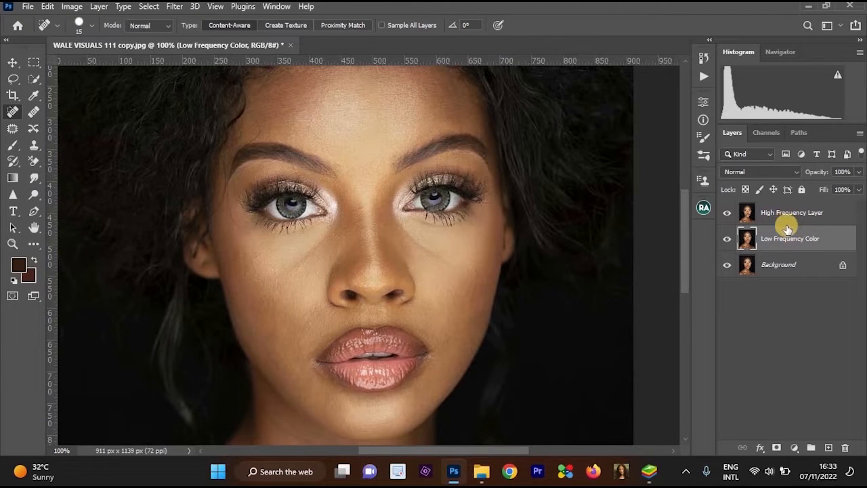
left_click(377, 205)
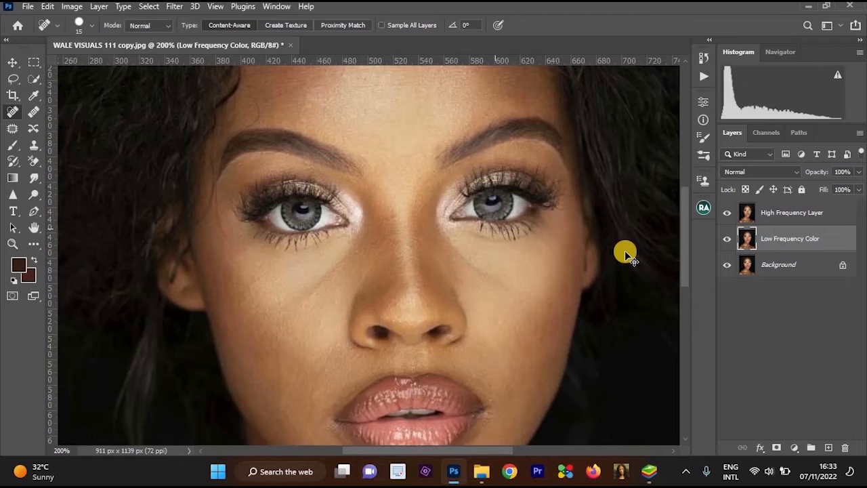
key("ctrl+minus")
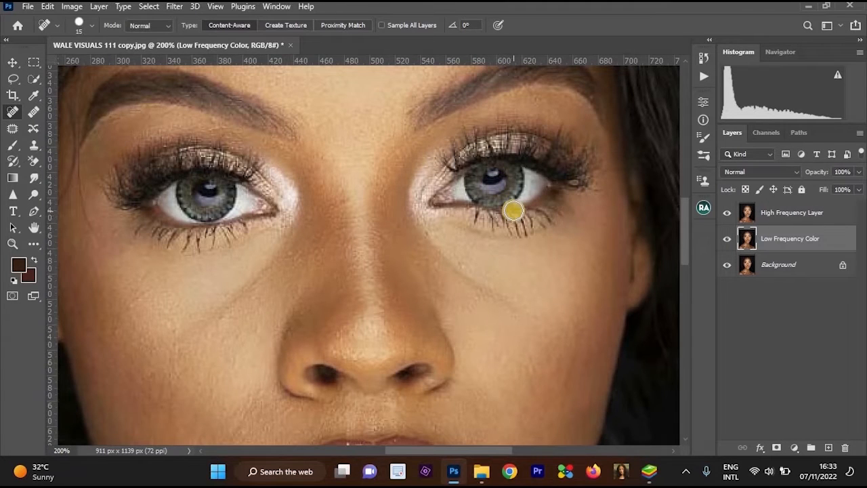
Run Apply Image on High Frequency Layer with Low Frequency Color as source layer, Subtract blending, scale 2 and offset 128.
left_click(795, 214)
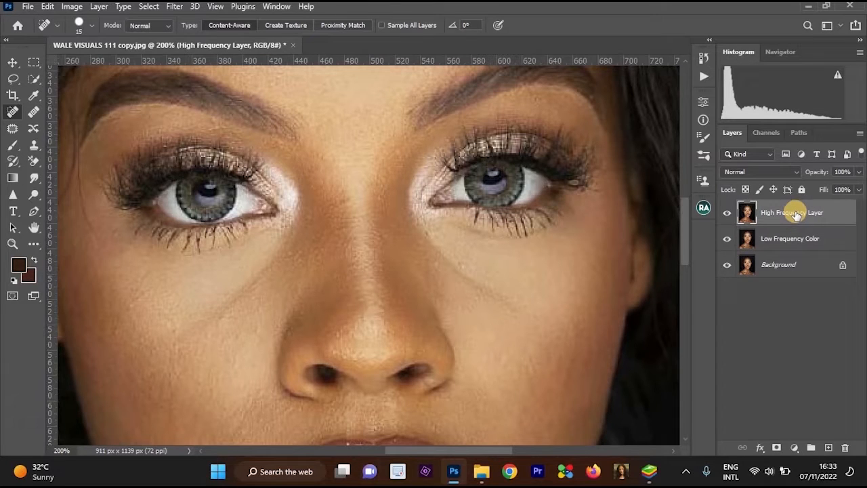
left_click(74, 8)
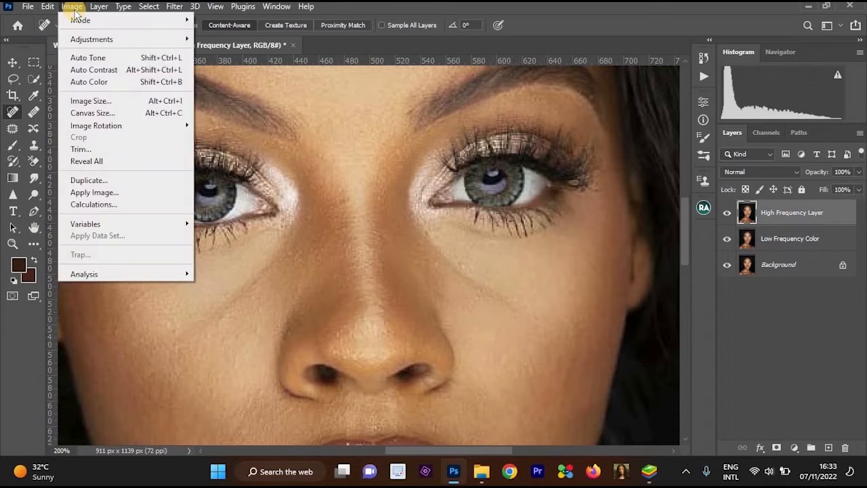
left_click(117, 195)
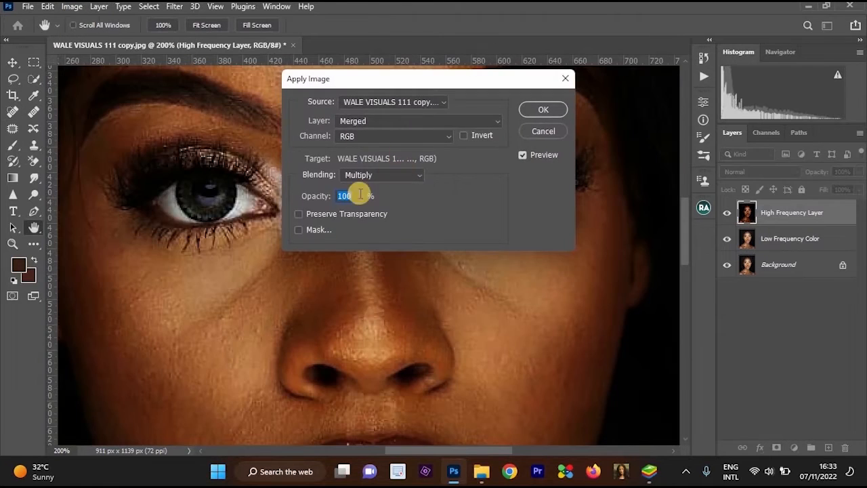
scroll(380, 254, "down", 2)
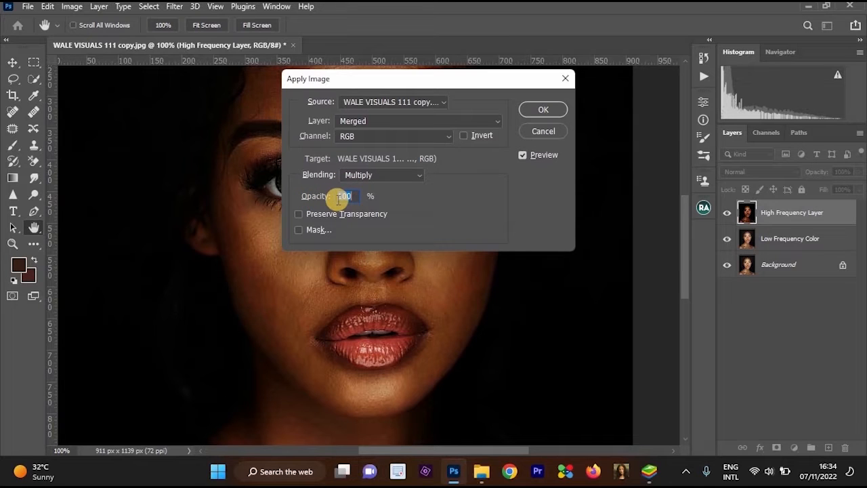
left_click(368, 121)
left_click(390, 165)
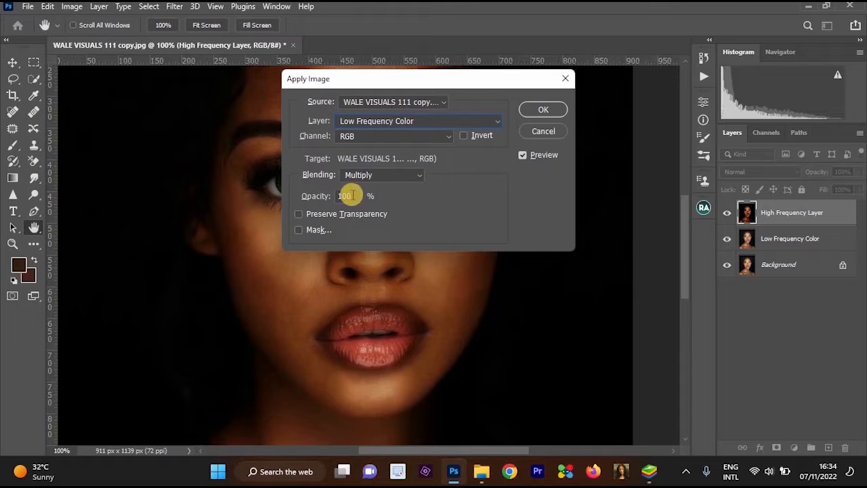
left_click(371, 174)
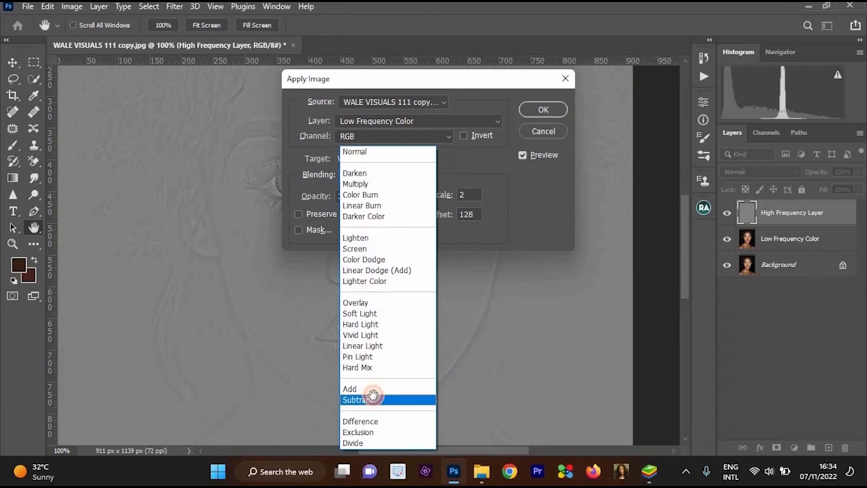
left_click(365, 399)
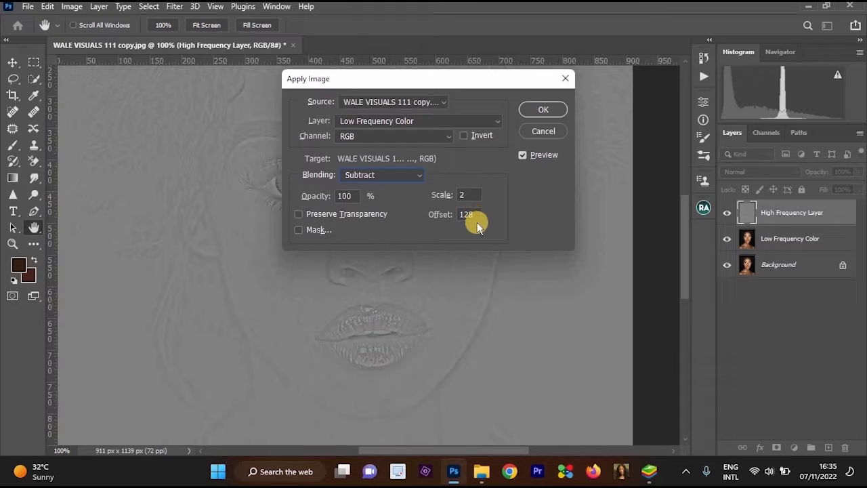
left_click(543, 109)
Set the blend mode of High Frequency Layer to Linear Light.
key("j")
left_click(538, 187, "alt")
left_click(504, 195, "ctrl")
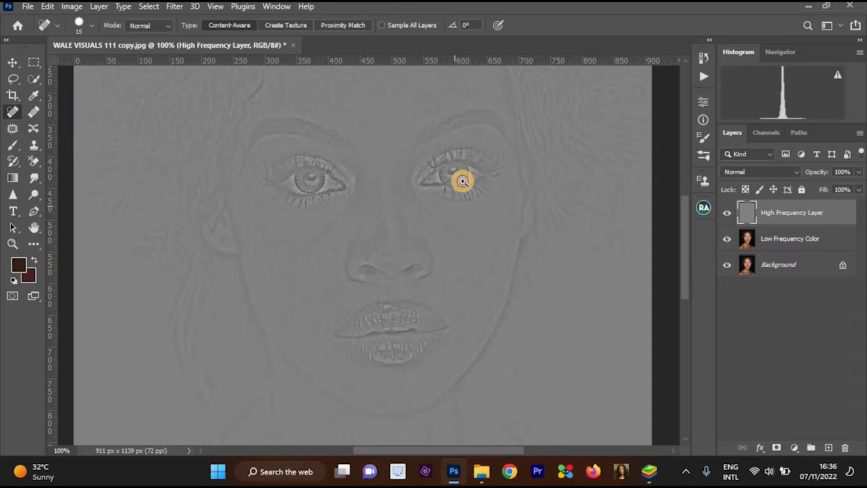
left_click(461, 178, "ctrl")
left_click(459, 177, "alt")
left_click(458, 176, "alt")
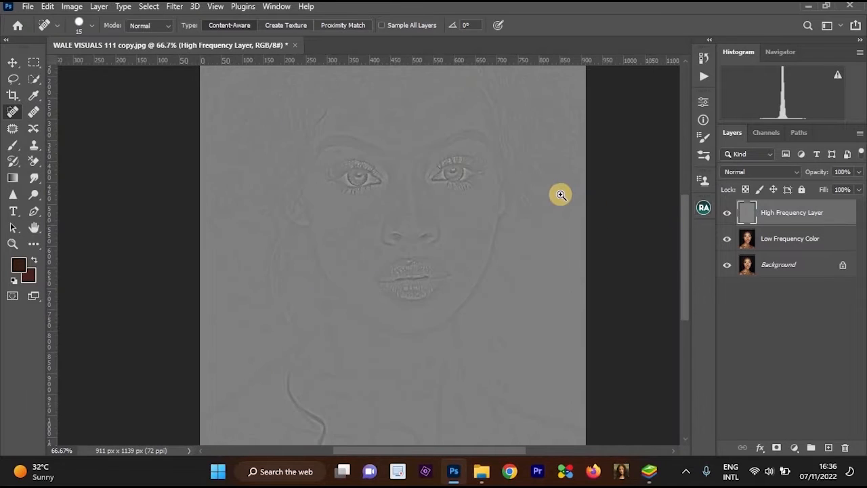
left_click(558, 196, "ctrl")
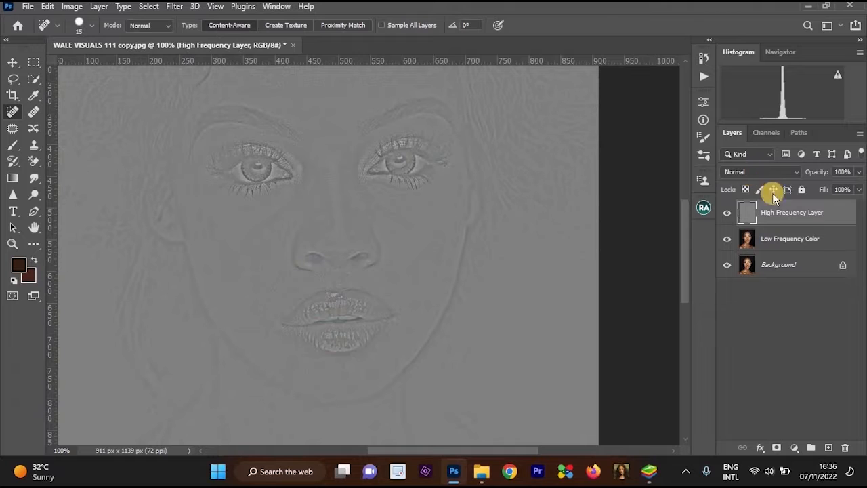
left_click(765, 173)
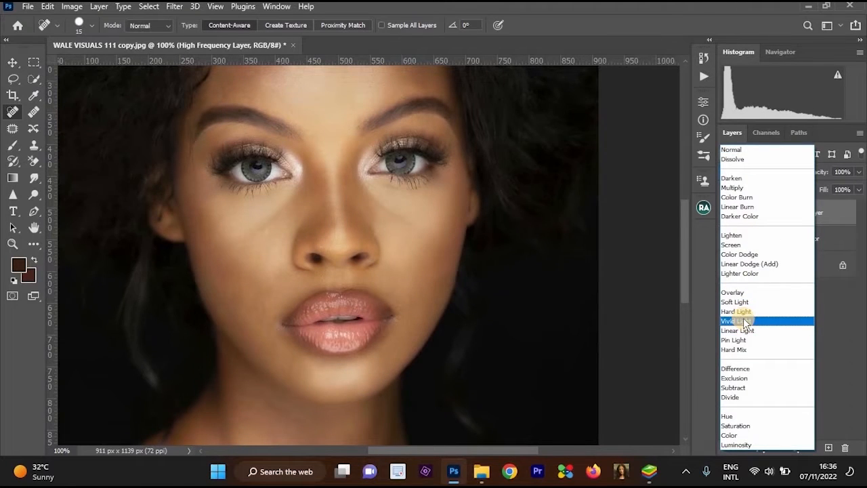
left_click(383, 209)
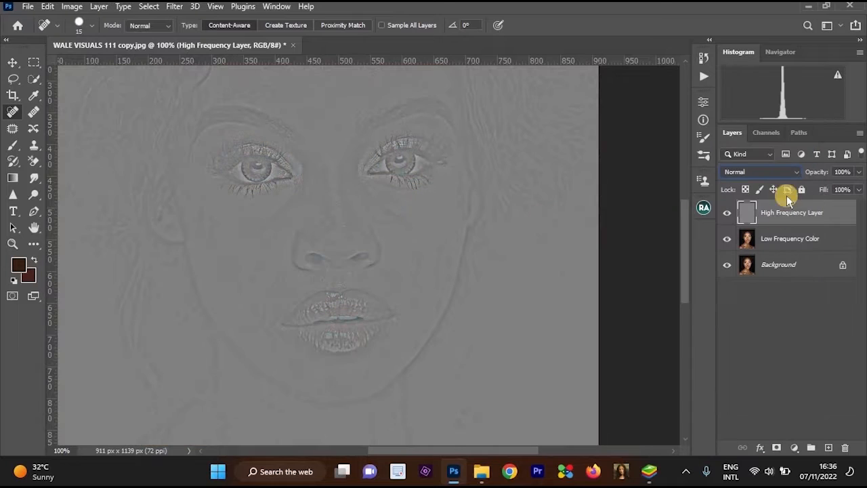
left_click(768, 171)
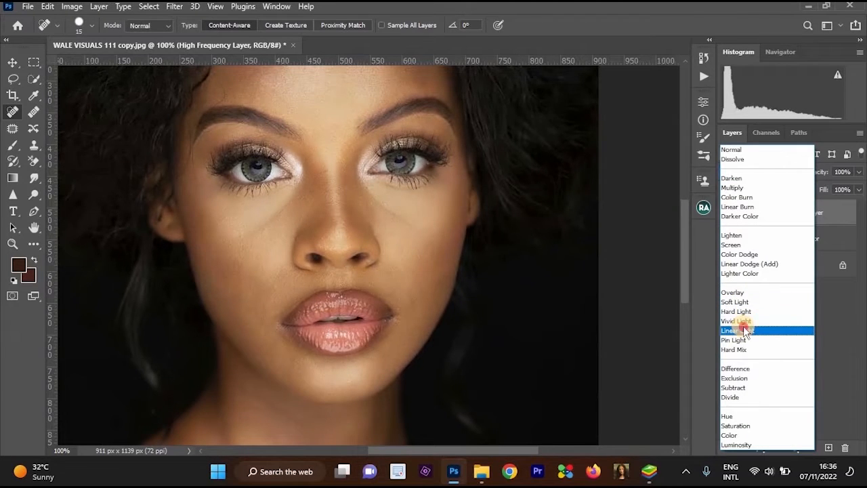
left_click(743, 326)
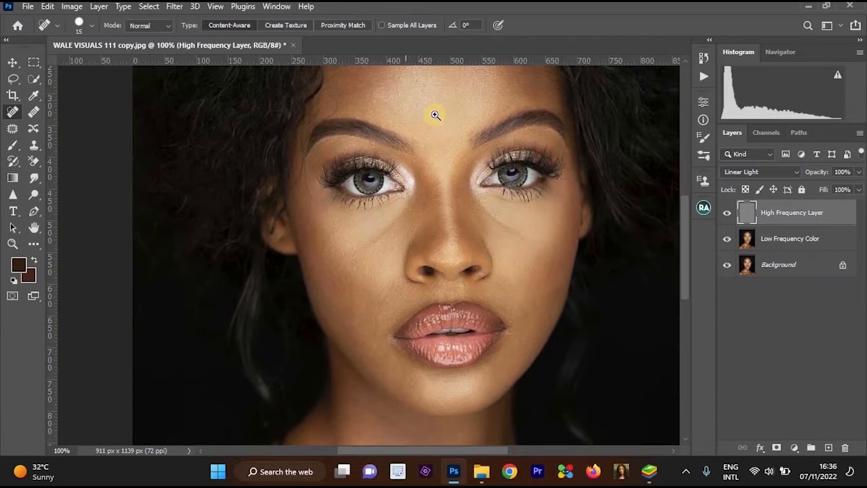
key("ctrl+plus")
left_click(772, 174)
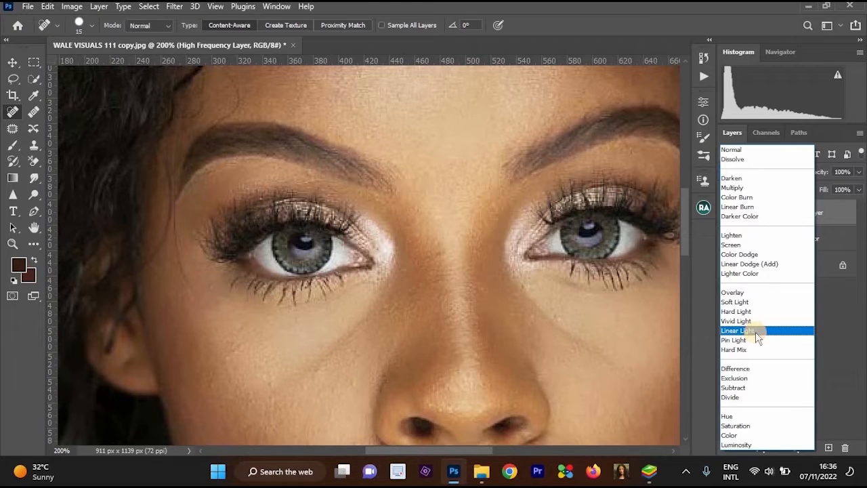
left_click(756, 331)
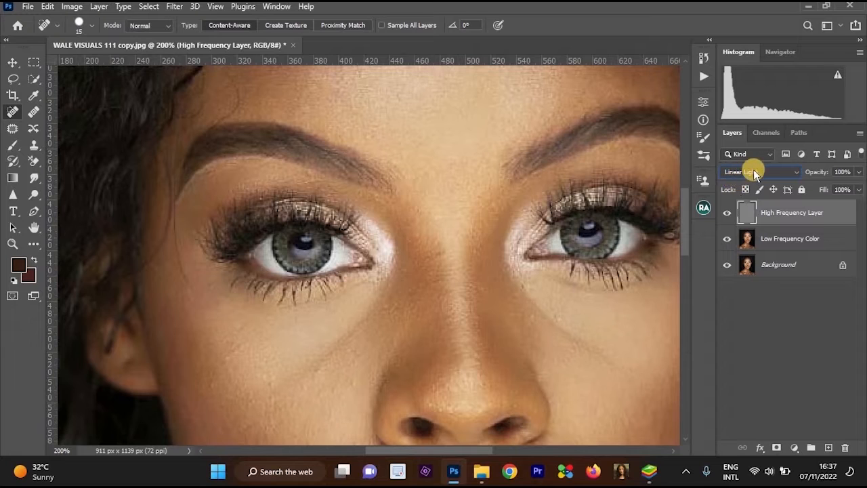
Convert the Low Frequency Color layer to a Smart Object.
left_click(790, 242)
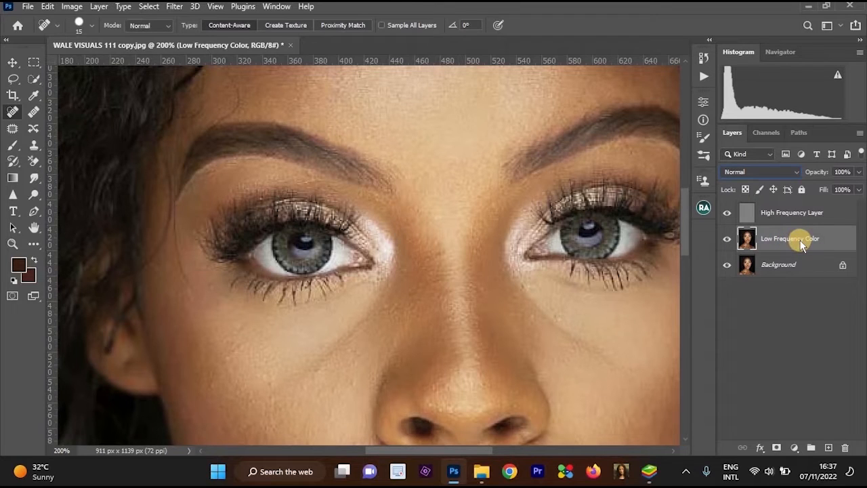
right_click(802, 245)
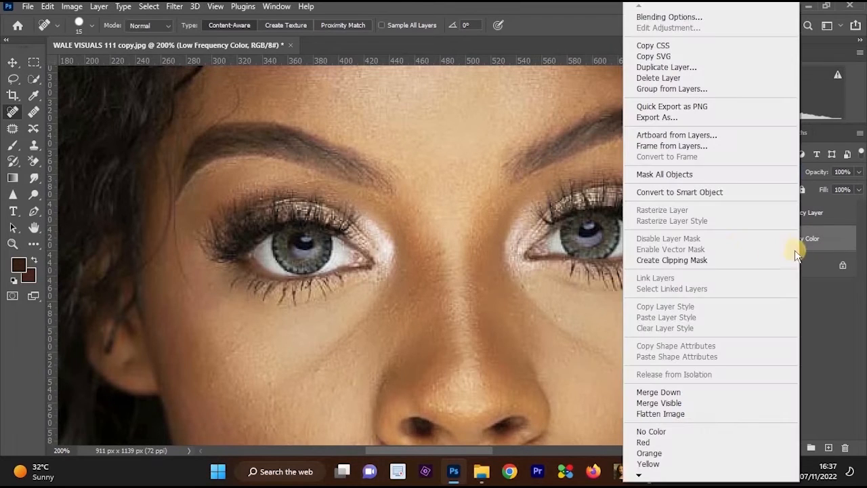
left_click(702, 193)
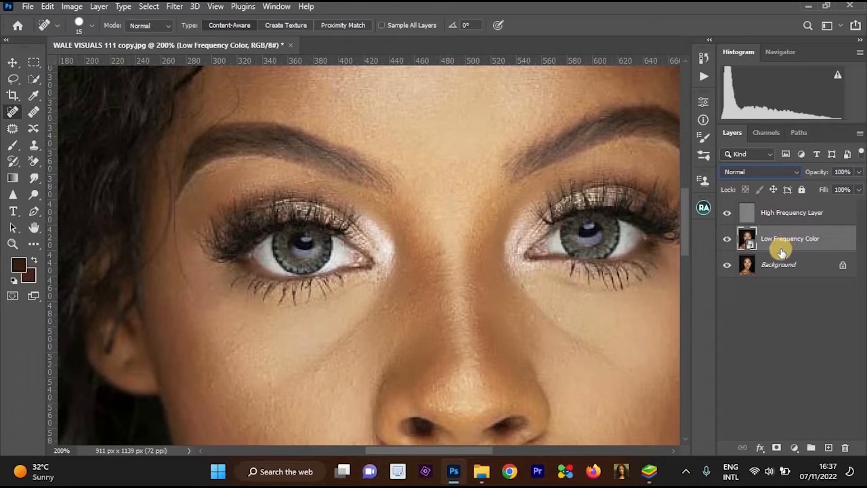
Start a Gaussian Blur smart filter on the Low Frequency Color layer and try a radius of 12.5 pixels.
scroll(568, 193, "down", 3)
left_click(174, 7)
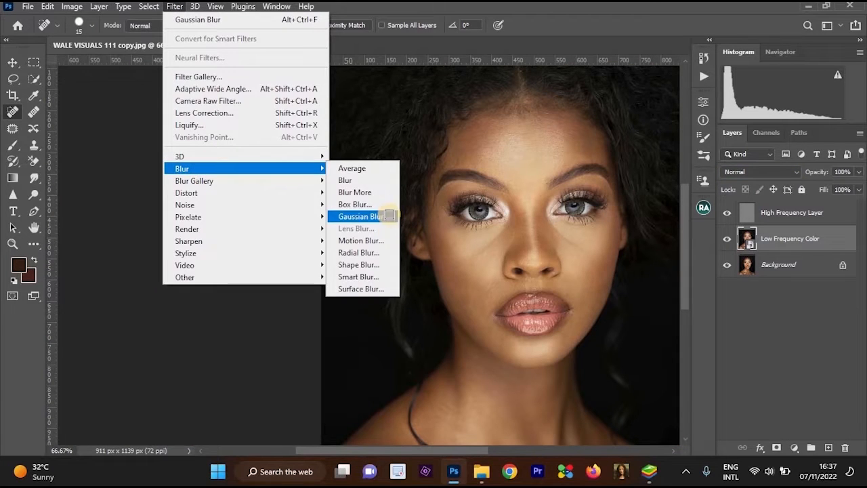
left_click(387, 214)
scroll(465, 180, "up", 3)
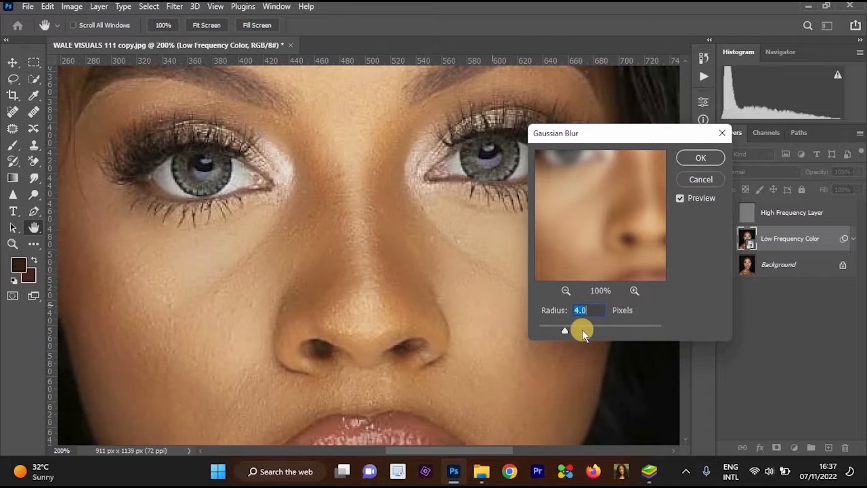
left_click(581, 327)
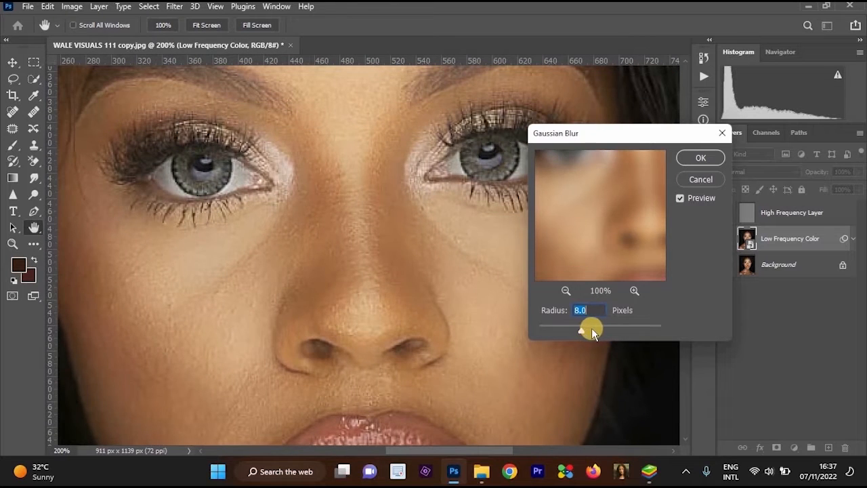
left_click(594, 330)
left_click(485, 309, "alt")
left_click(484, 306, "alt")
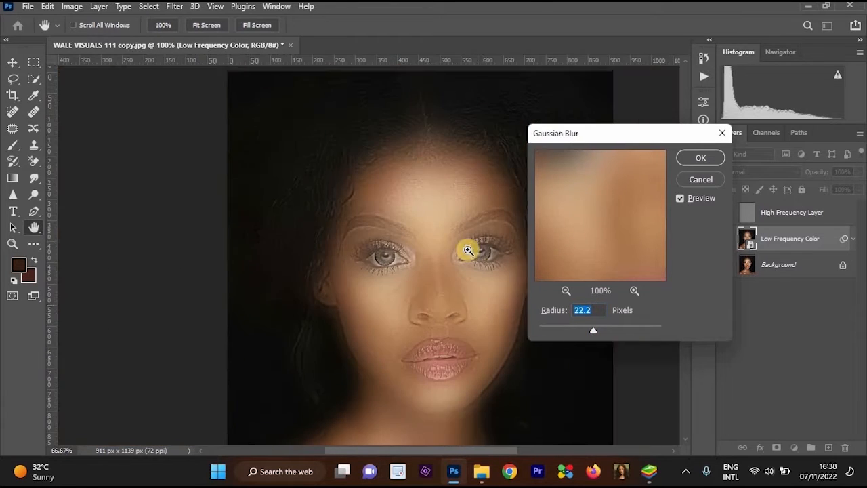
left_click_drag(467, 249, 476, 201)
left_click(589, 329)
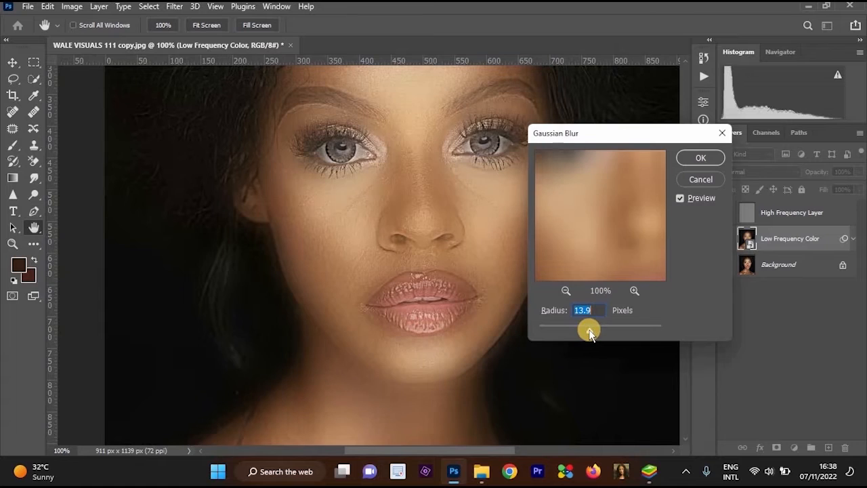
left_click_drag(593, 331, 589, 331)
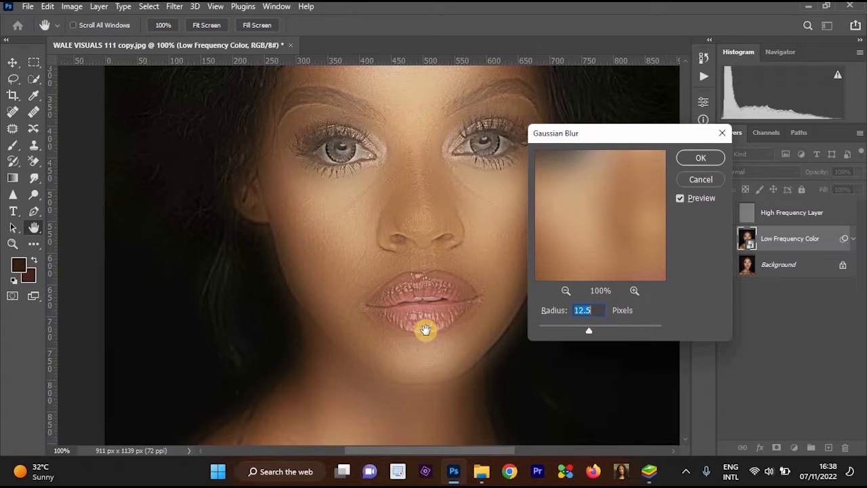
Examine the blur preview on the forehead, eyes, nose and lips at different magnifications.
left_click_drag(430, 328, 461, 381)
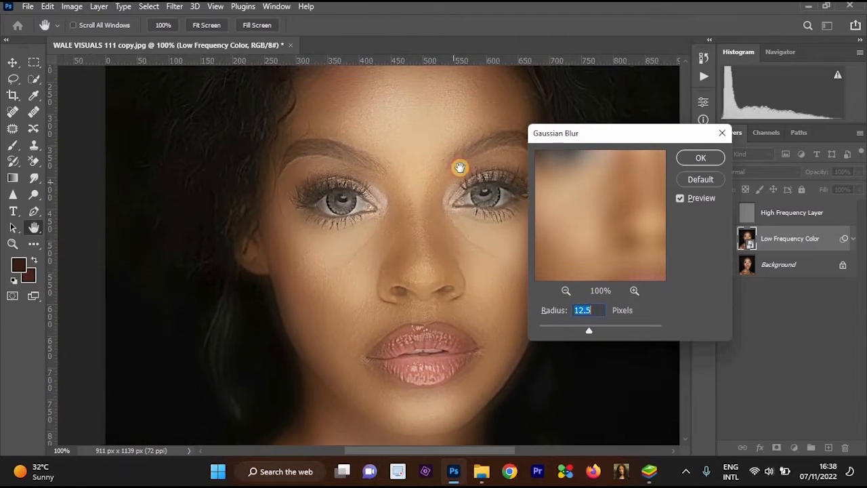
left_click(459, 167, "ctrl")
left_click_drag(406, 274, 408, 379)
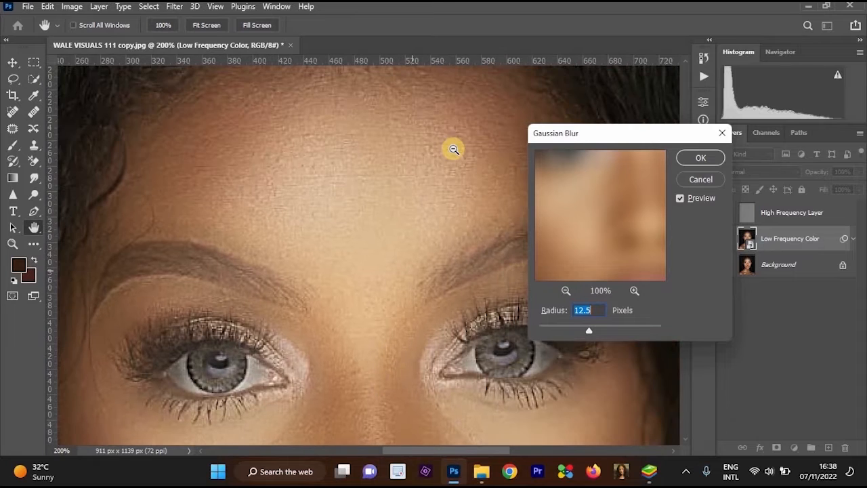
left_click(439, 296, "alt")
left_click_drag(460, 327, 467, 151)
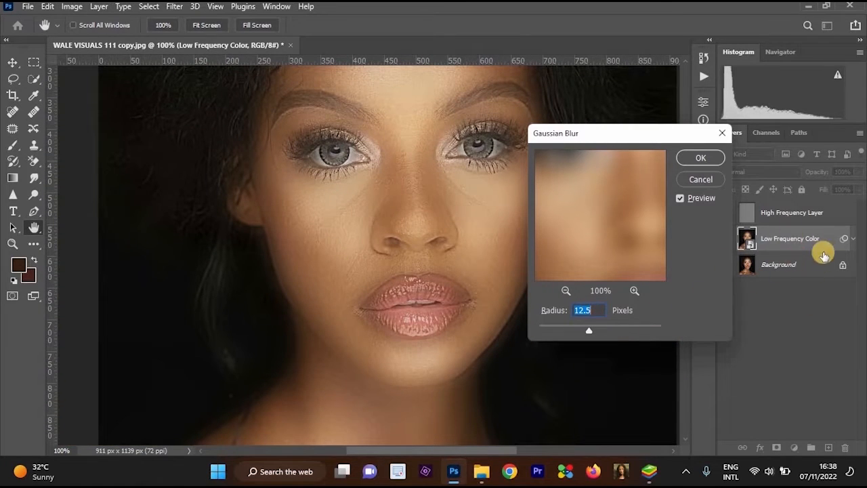
left_click(410, 218, "ctrl")
left_click_drag(416, 136, 441, 151)
left_click(432, 231, "alt")
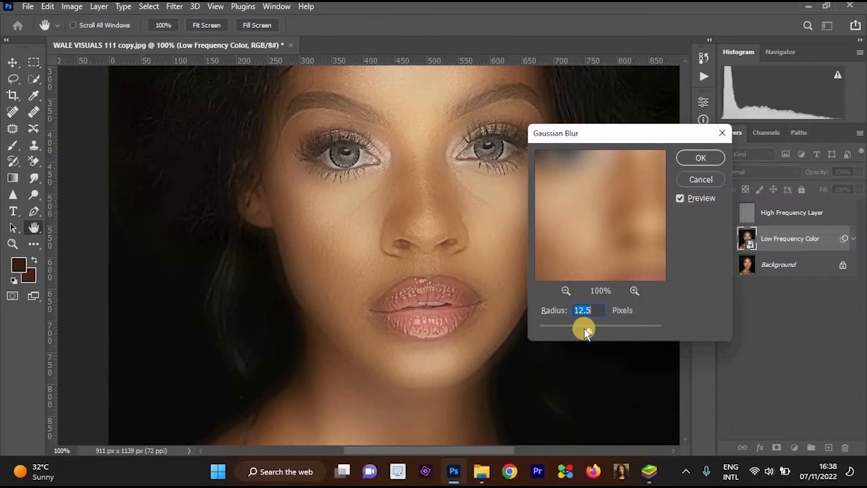
Set the Gaussian Blur radius to 18 pixels and apply the filter to the Low Frequency Color layer.
left_click(588, 330)
left_click_drag(587, 330, 595, 329)
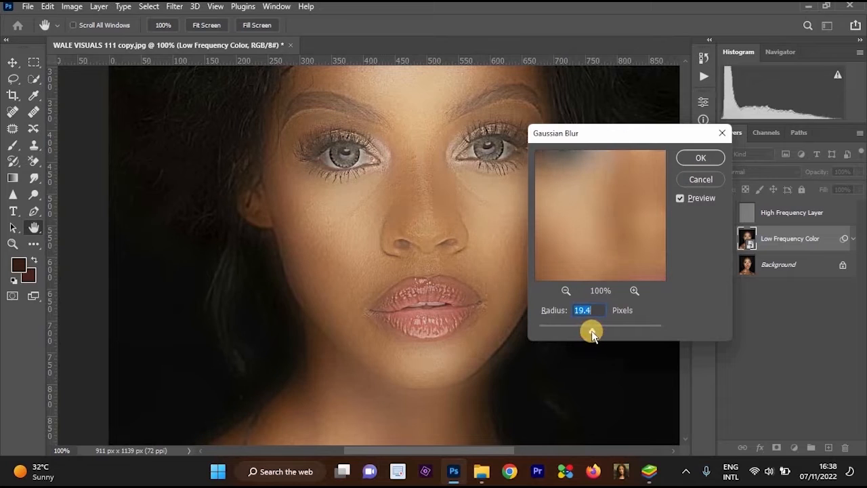
left_click(457, 272, "ctrl")
left_click_drag(455, 271, 460, 358)
left_click(460, 181, "alt")
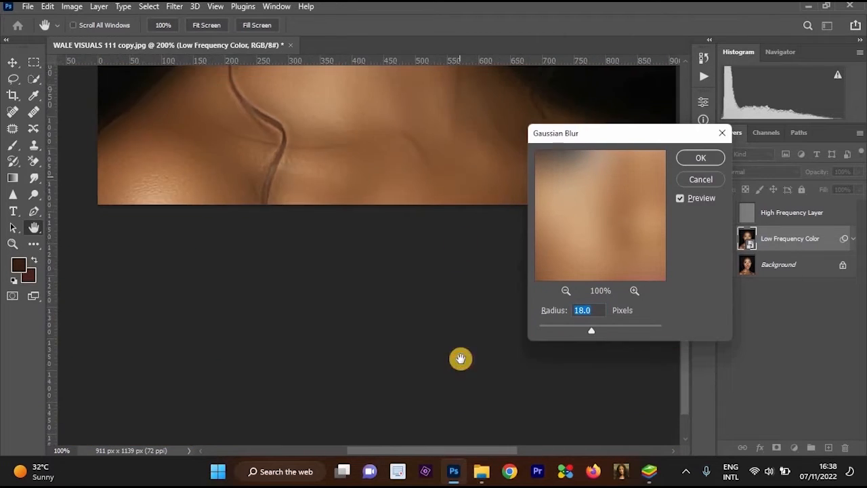
left_click(703, 157)
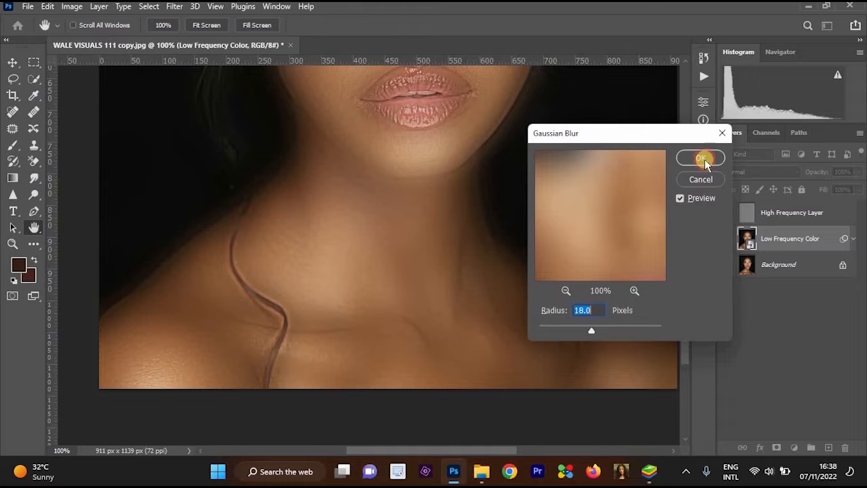
Select the smart filter mask on the Low Frequency Color layer and invert it to black.
left_click_drag(547, 308, 548, 357)
left_click_drag(511, 118, 575, 294)
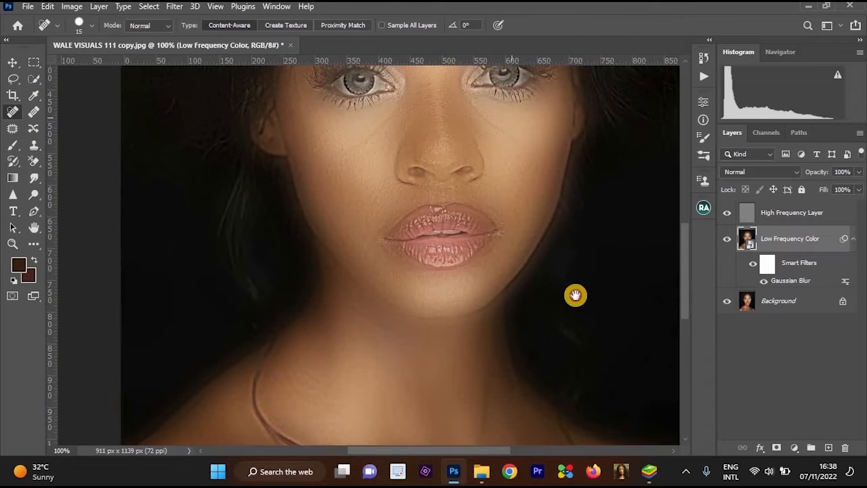
left_click(575, 297, "ctrl")
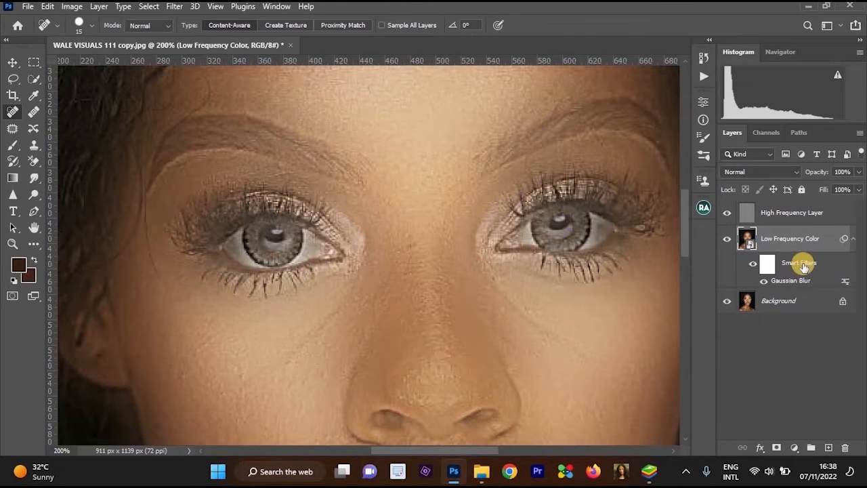
left_click(768, 264)
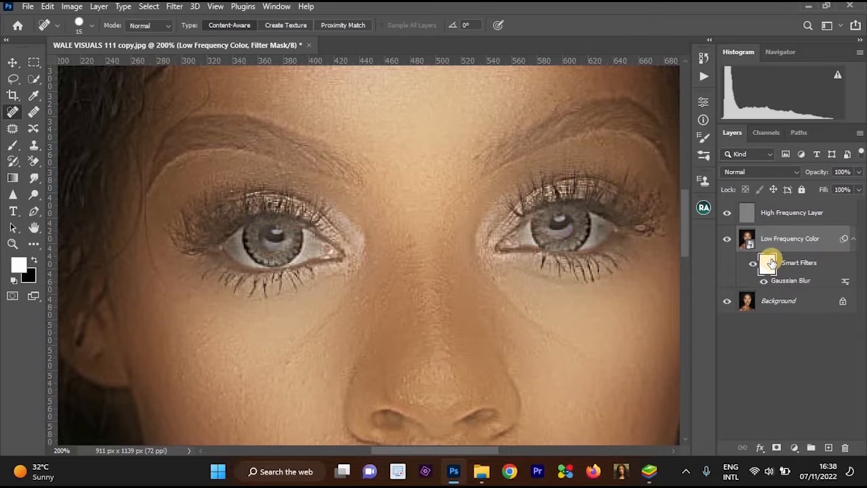
key("ctrl+i")
Choose the Brush tool for painting on the filter mask and set its flow to 48%.
left_click(566, 235, "alt")
left_click(571, 235, "alt")
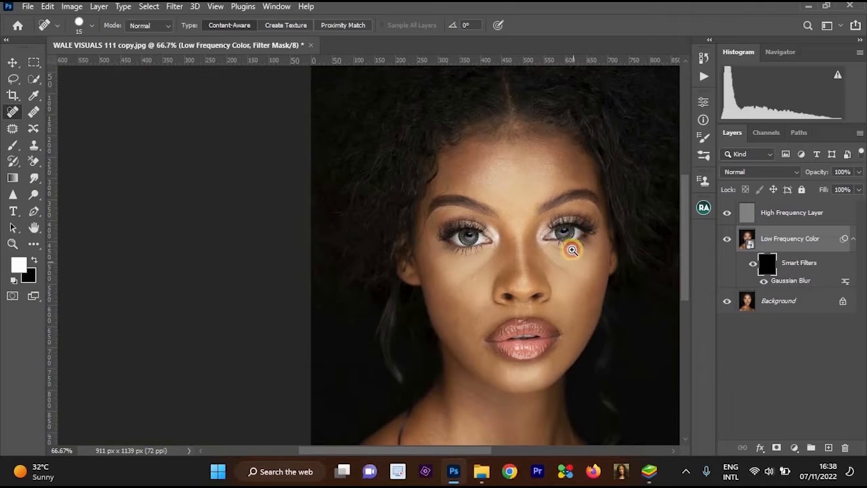
left_click(559, 270, "ctrl")
left_click_drag(565, 306, 555, 278)
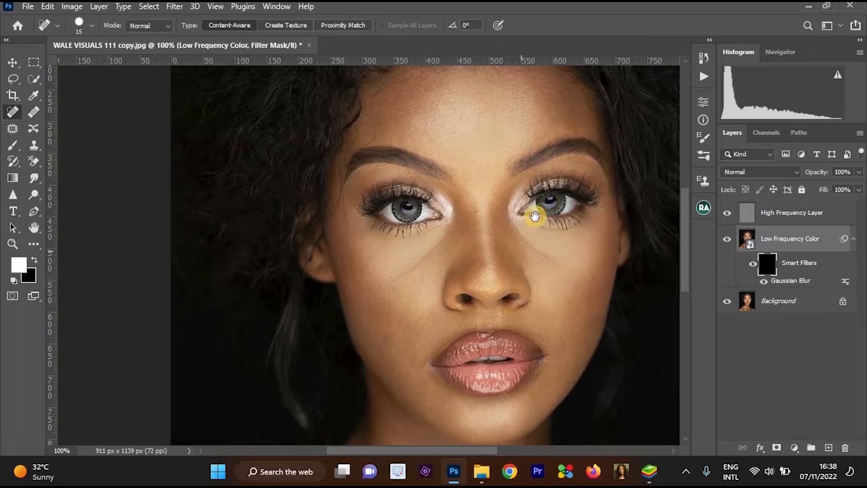
scroll(609, 223, "down", 3)
left_click(13, 146)
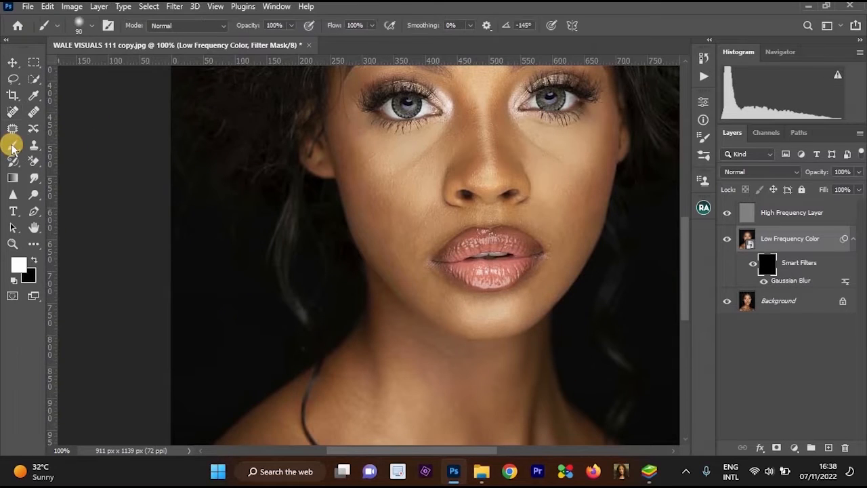
left_click(371, 26)
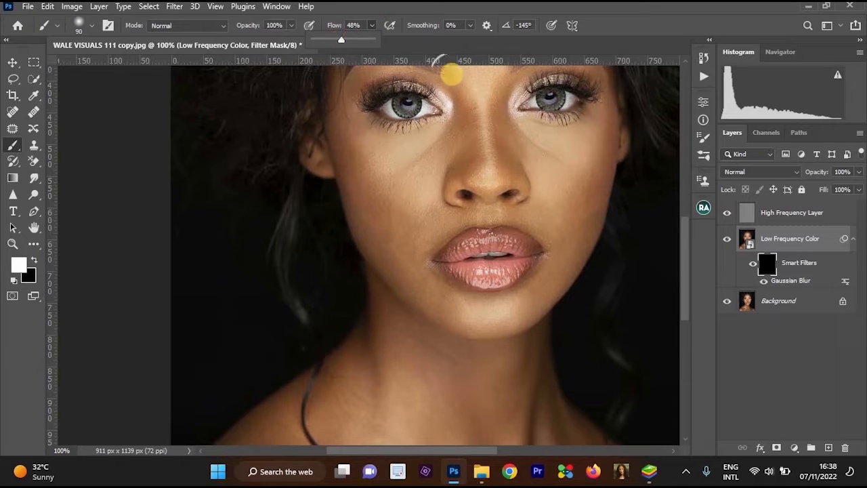
Paint white on the filter mask over the neck, collarbone and upper chest to bring in the blur.
scroll(475, 158, "down", 3)
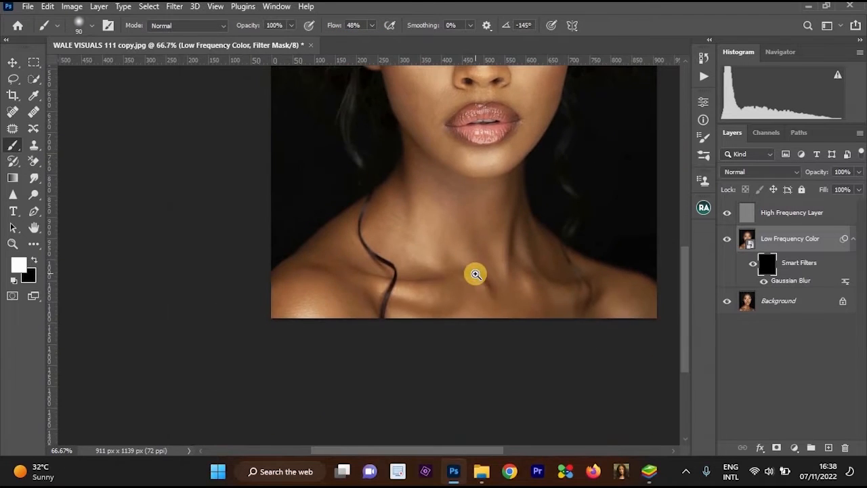
scroll(475, 273, "up", 2)
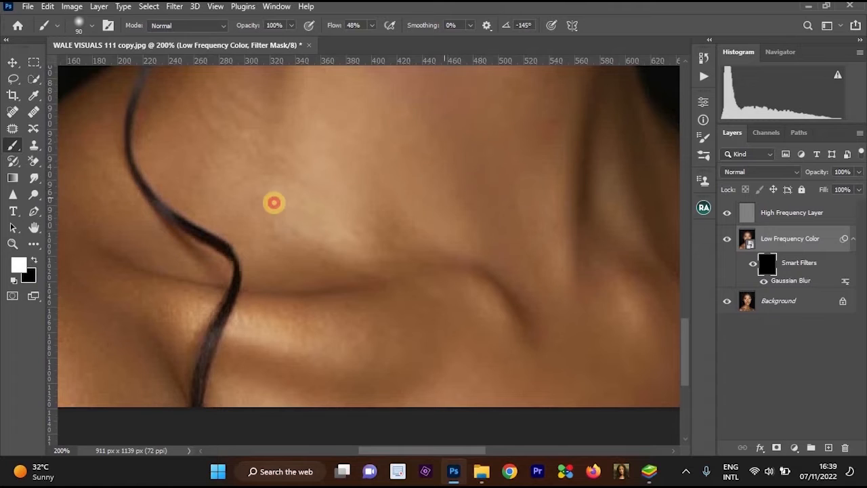
scroll(350, 120, "down", 1)
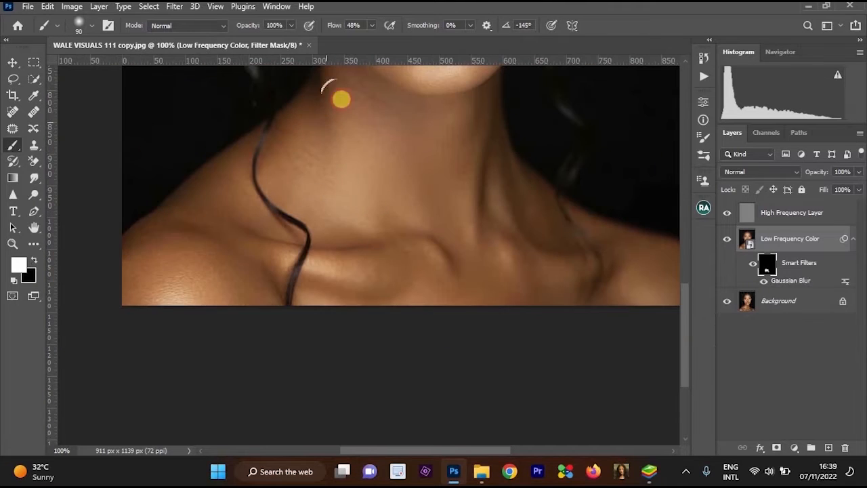
mouse_move(341, 99)
left_mouse_down()
mouse_move(397, 135)
mouse_move(456, 107)
mouse_move(518, 304)
left_mouse_up()
scroll(512, 256, "up", 1)
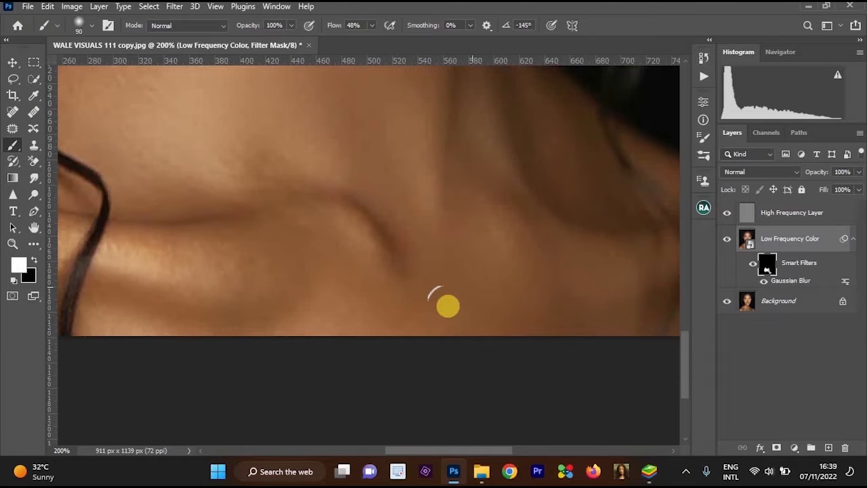
scroll(445, 304, "down", 1)
mouse_move(386, 265)
left_mouse_down()
mouse_move(329, 270)
mouse_move(334, 275)
mouse_move(386, 216)
mouse_move(310, 216)
mouse_move(281, 176)
mouse_move(268, 135)
mouse_move(293, 113)
left_mouse_up()
mouse_move(296, 160)
left_mouse_down()
mouse_move(421, 188)
mouse_move(420, 219)
left_mouse_up()
mouse_move(421, 230)
left_mouse_down()
mouse_move(427, 258)
mouse_move(415, 202)
mouse_move(442, 313)
mouse_move(420, 270)
mouse_move(360, 260)
mouse_move(496, 254)
left_mouse_up()
key("x")
Paint black on the filter mask along the dark background beside the neck and shoulder, and switch back to white.
key("x")
mouse_move(436, 276)
left_mouse_down()
mouse_move(390, 318)
mouse_move(394, 298)
mouse_move(381, 297)
mouse_move(428, 343)
mouse_move(449, 337)
mouse_move(459, 287)
mouse_move(495, 310)
mouse_move(468, 283)
mouse_move(472, 217)
mouse_move(410, 305)
mouse_move(373, 309)
mouse_move(426, 344)
mouse_move(417, 327)
mouse_move(468, 327)
mouse_move(488, 312)
mouse_move(459, 235)
mouse_move(434, 213)
mouse_move(361, 271)
left_mouse_up()
key("x")
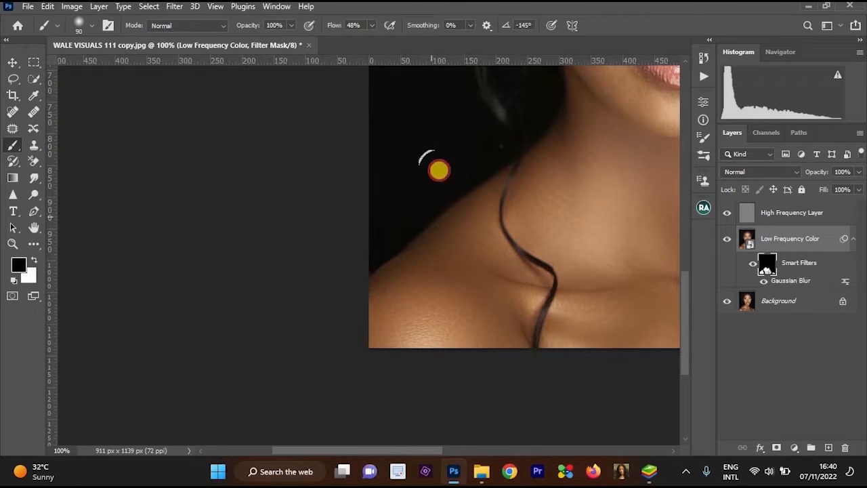
left_click_drag(439, 170, 474, 146)
mouse_move(596, 257)
left_mouse_down()
mouse_move(413, 252)
mouse_move(451, 240)
left_mouse_up()
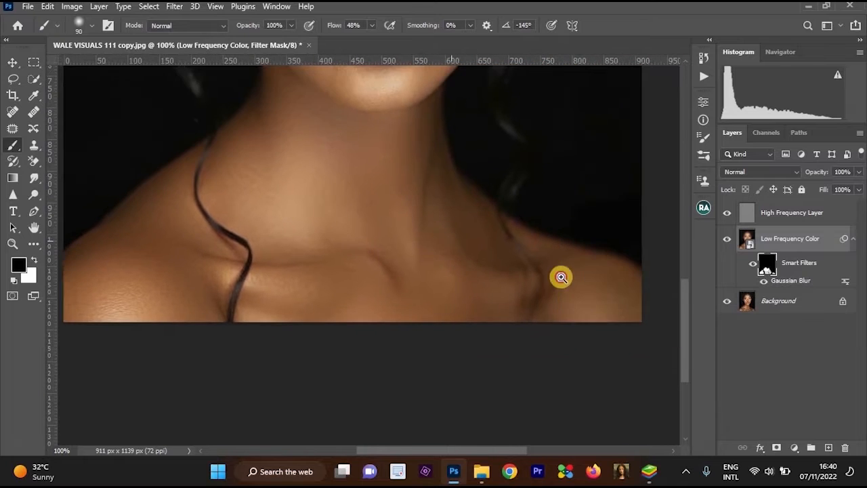
left_click(560, 277, "ctrl")
key("x")
left_click(579, 295, "ctrl+alt")
left_click(579, 295, "ctrl+alt")
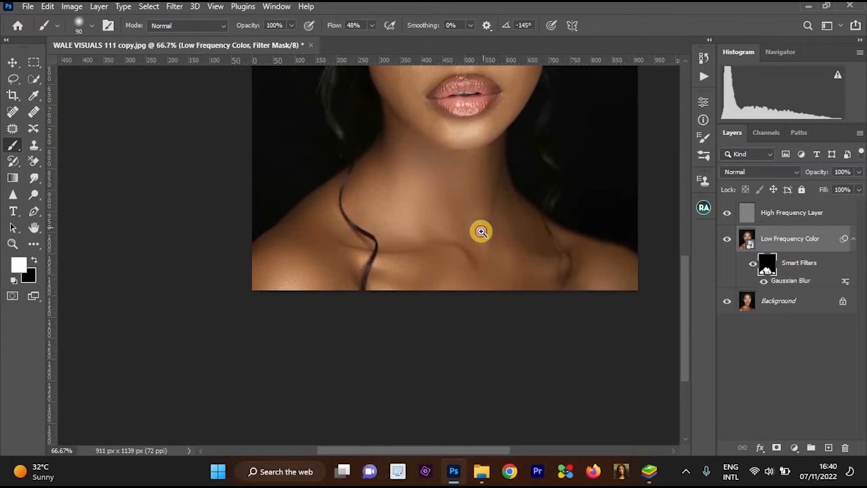
Try painting white on the filter mask across the collarbone crease and undo the stroke.
left_click(481, 231, "ctrl")
left_click(480, 259, "ctrl")
left_click(474, 363, "ctrl+alt")
left_click(415, 343, "ctrl+alt")
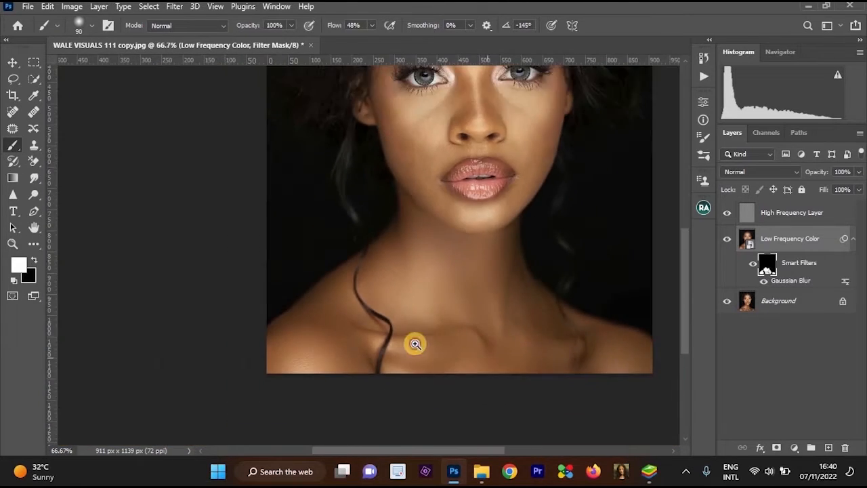
left_click(417, 335, "ctrl")
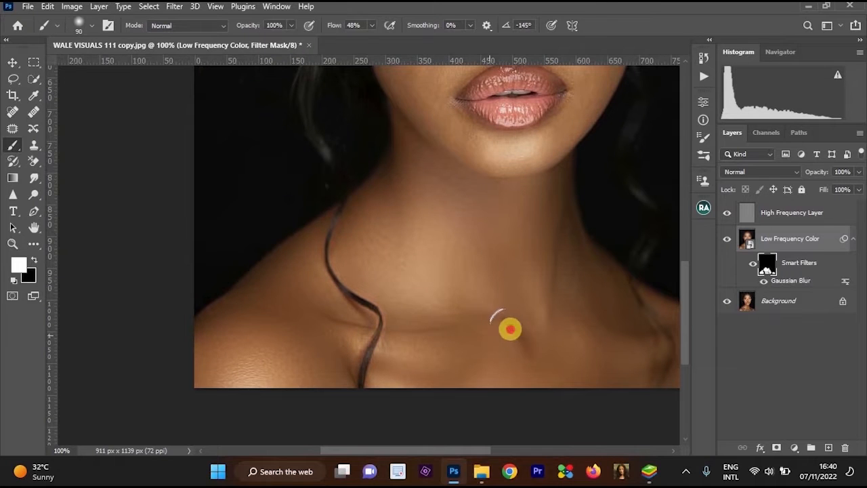
mouse_move(510, 329)
left_mouse_down()
mouse_move(370, 329)
mouse_move(458, 332)
left_mouse_up()
key("ctrl+z")
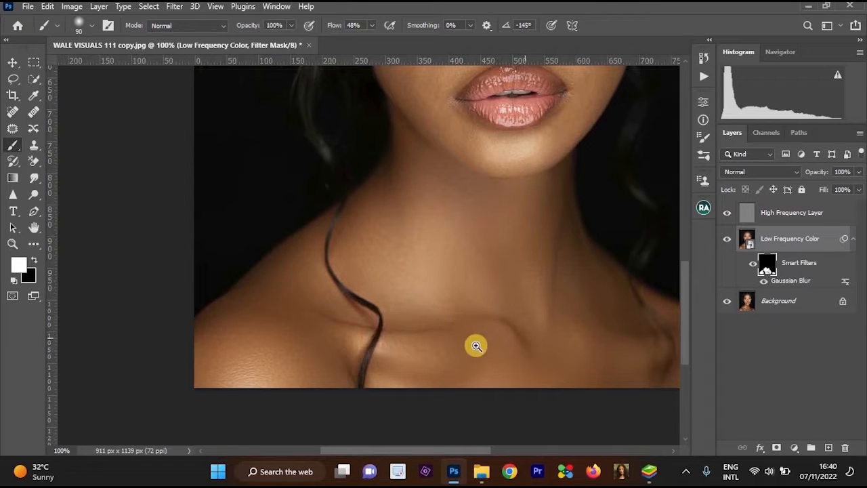
Examine the smoothed neck, collarbone and shoulders at different magnifications.
left_click(359, 325, "ctrl")
left_click(417, 334, "ctrl+alt")
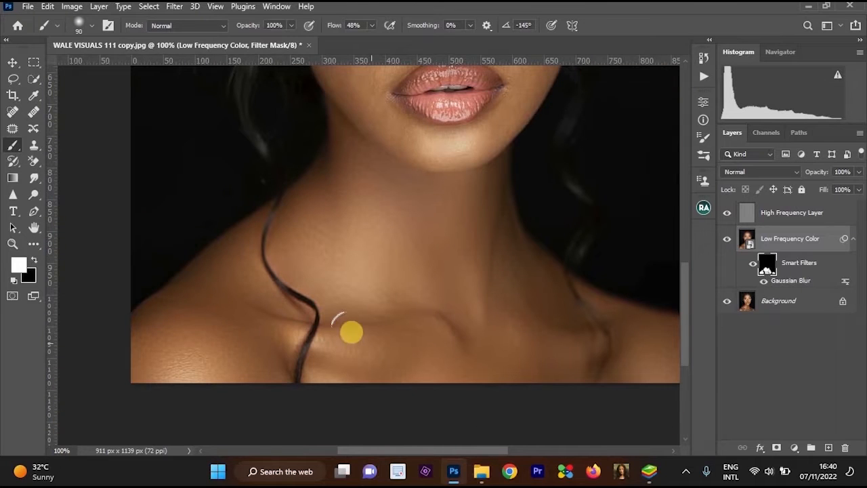
mouse_move(434, 324)
left_mouse_down()
mouse_move(443, 341)
mouse_move(466, 348)
mouse_move(445, 270)
mouse_move(462, 338)
left_mouse_up()
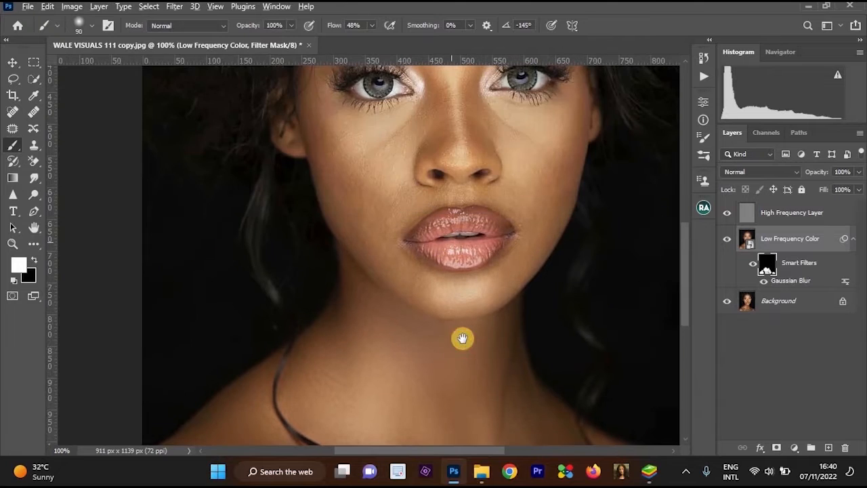
key("ctrl+minus")
left_click(476, 339, "ctrl")
left_click_drag(458, 283, 442, 187)
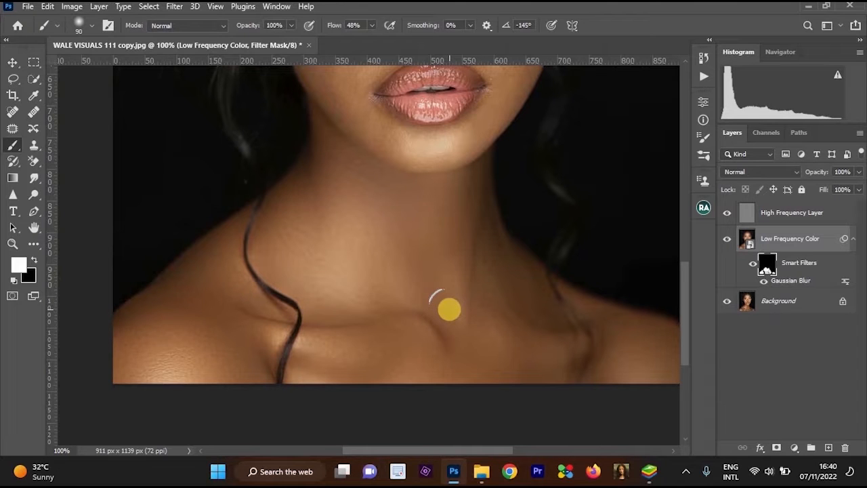
Paint white on the filter mask over both cheeks and the chin to smooth the facial skin.
left_click_drag(448, 190, 361, 256)
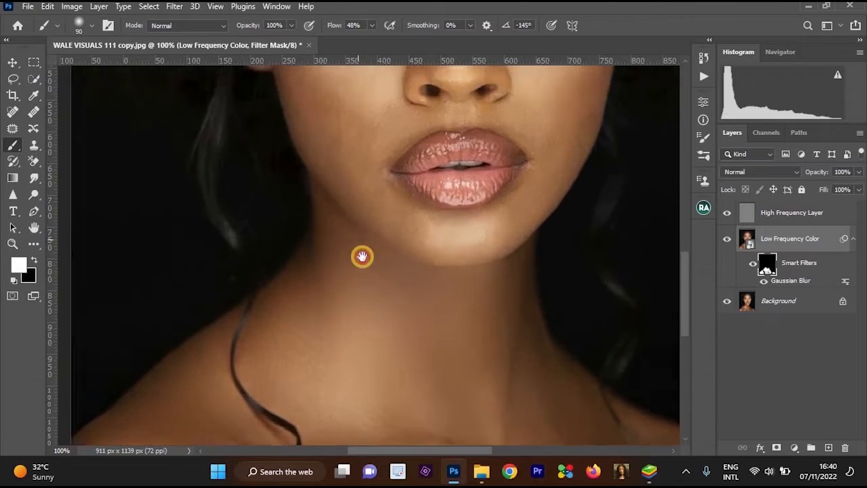
left_click(363, 256, "ctrl")
left_click_drag(358, 142, 366, 247)
left_click(366, 247, "alt")
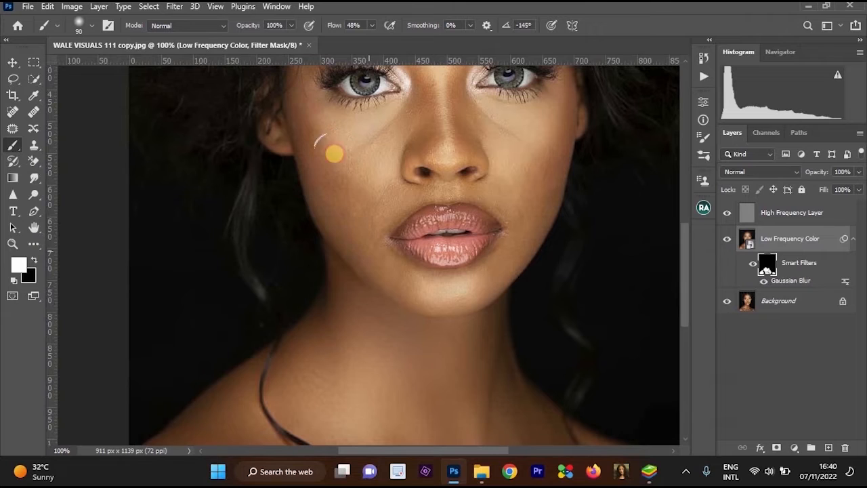
mouse_move(334, 154)
left_mouse_down()
mouse_move(345, 203)
mouse_move(300, 88)
mouse_move(317, 156)
mouse_move(322, 114)
mouse_move(356, 171)
mouse_move(354, 137)
mouse_move(367, 148)
mouse_move(407, 107)
mouse_move(353, 194)
mouse_move(363, 210)
mouse_move(387, 198)
mouse_move(370, 223)
mouse_move(376, 251)
mouse_move(404, 281)
mouse_move(463, 290)
mouse_move(493, 269)
mouse_move(516, 210)
mouse_move(518, 185)
mouse_move(497, 132)
mouse_move(527, 117)
mouse_move(531, 170)
left_mouse_up()
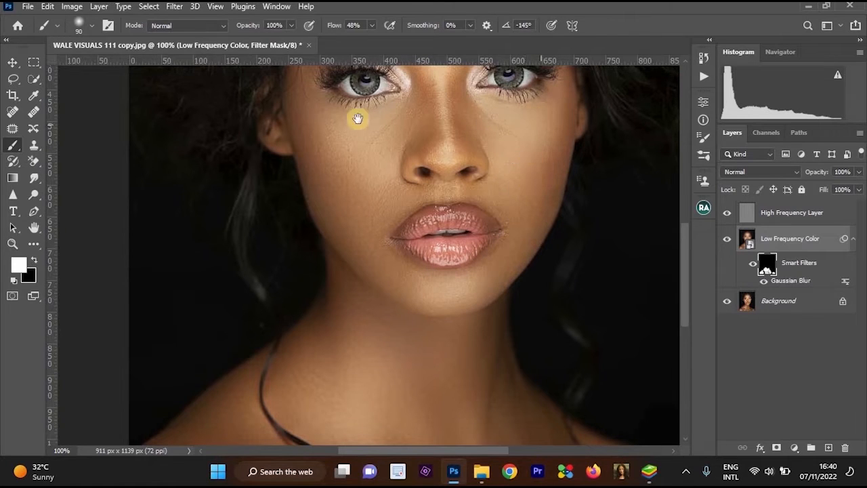
Lower the brush flow to 35% and paint white on the filter mask over the nose with an 80 px brush.
left_click(371, 27)
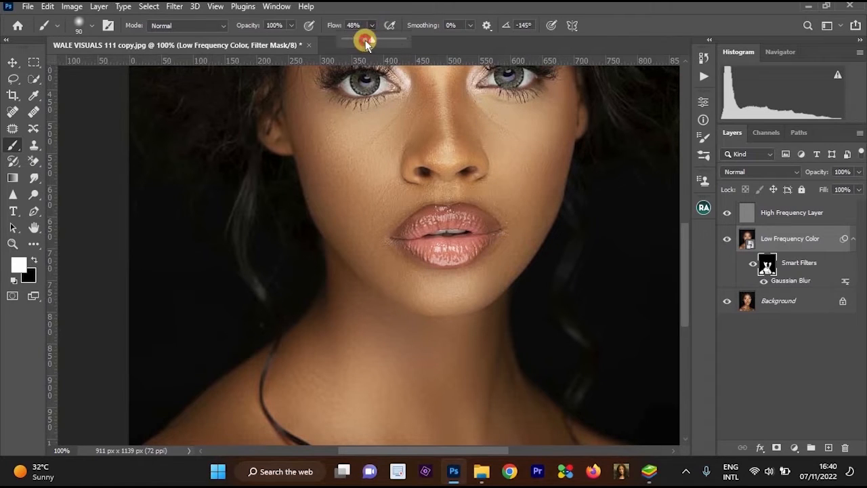
left_click(365, 40)
left_click_drag(431, 66, 441, 124)
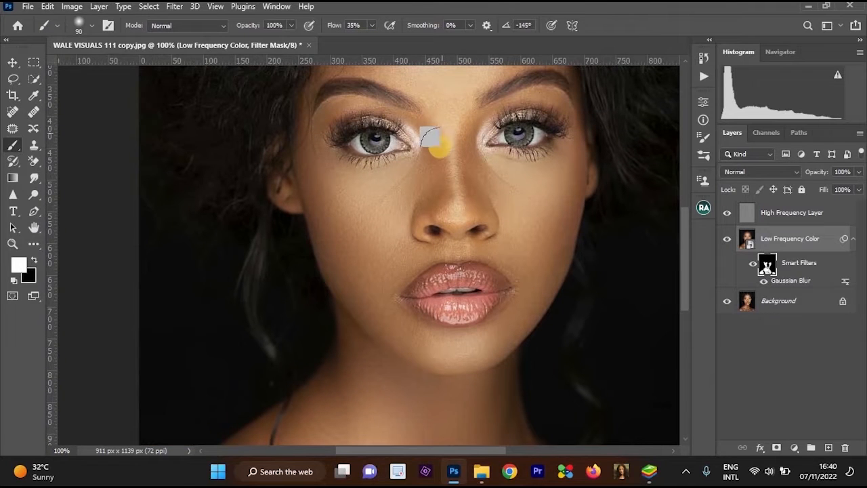
scroll(415, 130, "up", 1)
left_click_drag(409, 128, 447, 260)
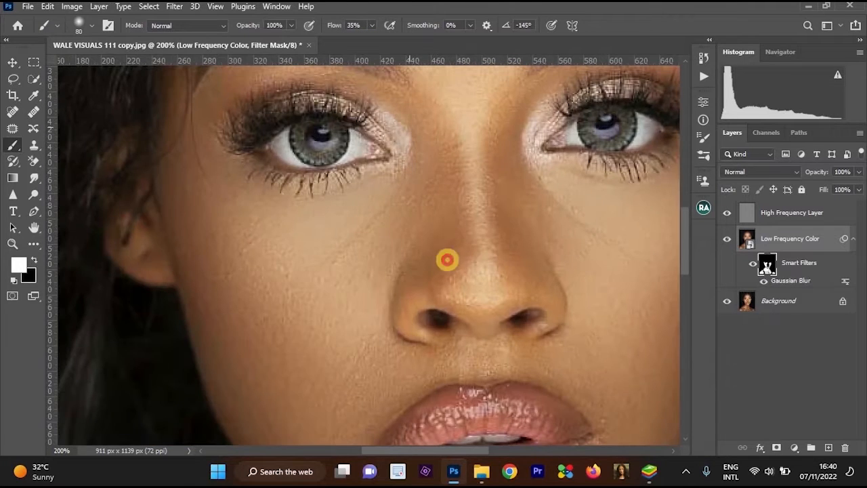
key("x")
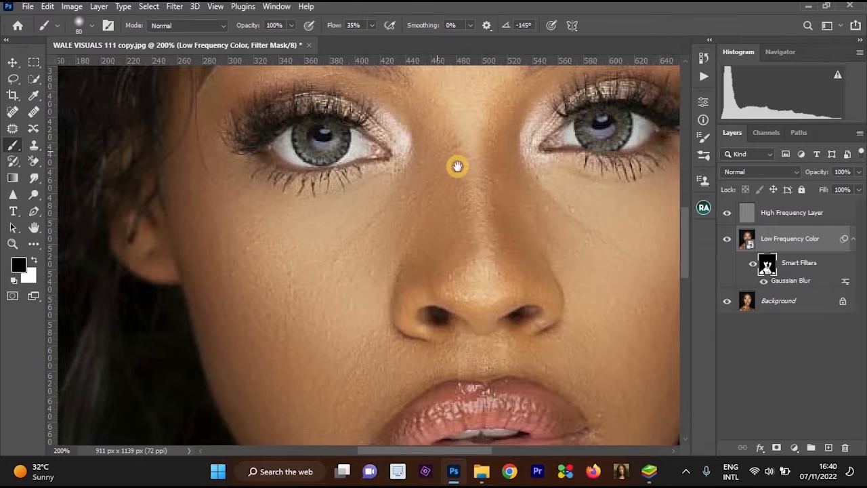
scroll(456, 167, "down", 1)
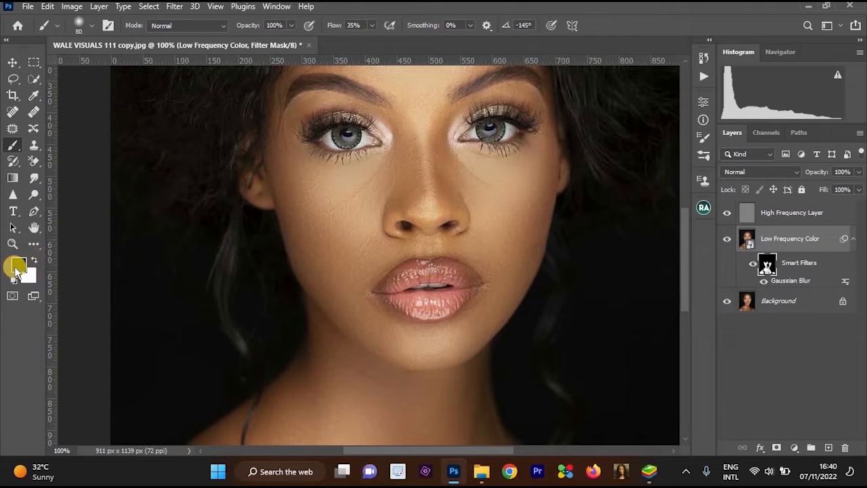
left_click(31, 278)
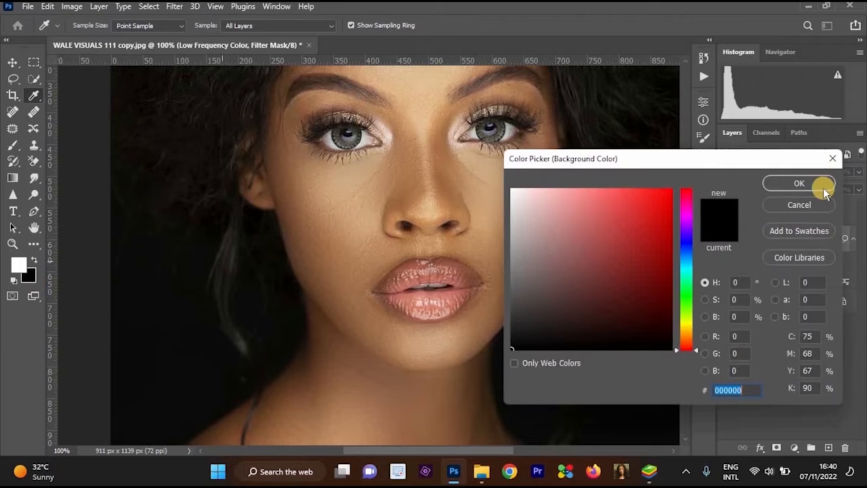
left_click(832, 159)
Paint white on the filter mask over the forehead between and above the eyebrows.
left_click_drag(437, 153, 461, 234)
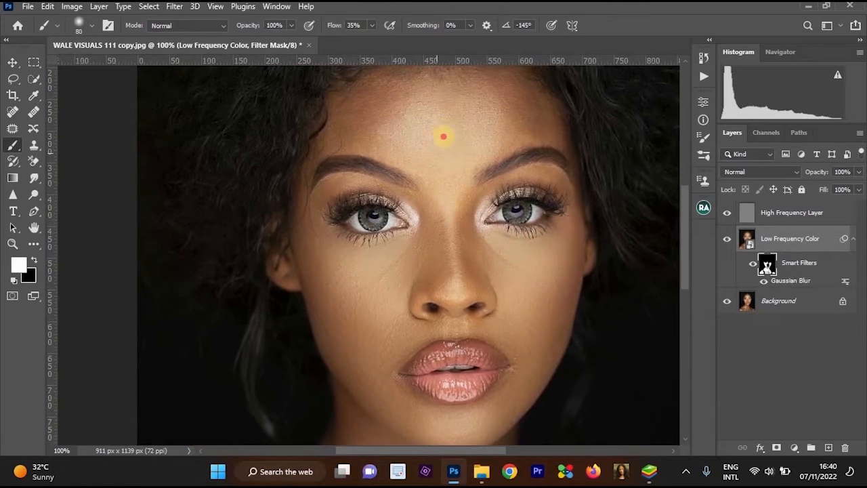
left_click_drag(444, 136, 465, 163)
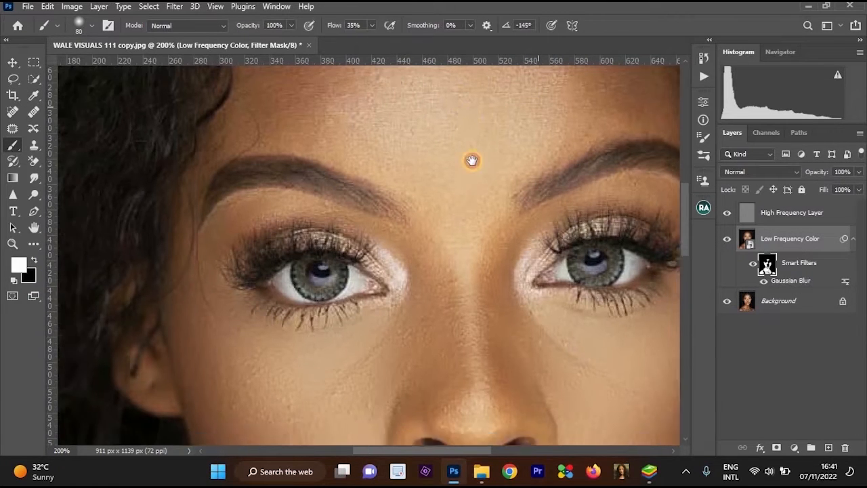
left_click(507, 139, "alt")
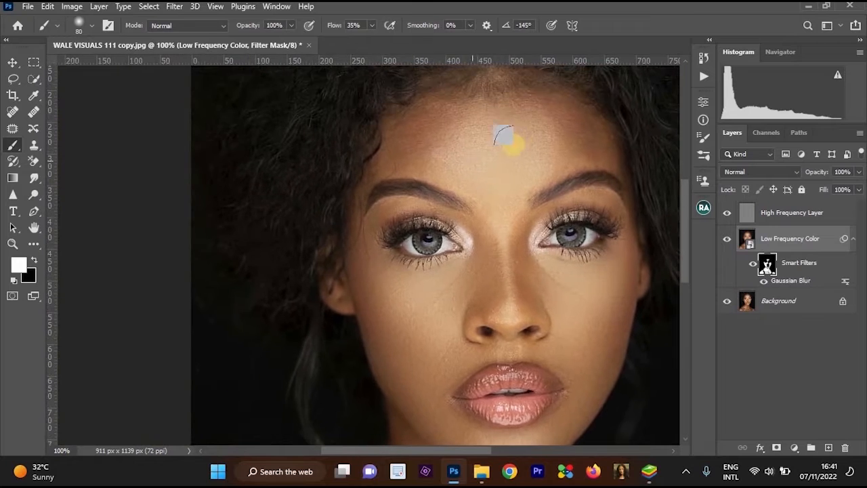
left_click(18, 266)
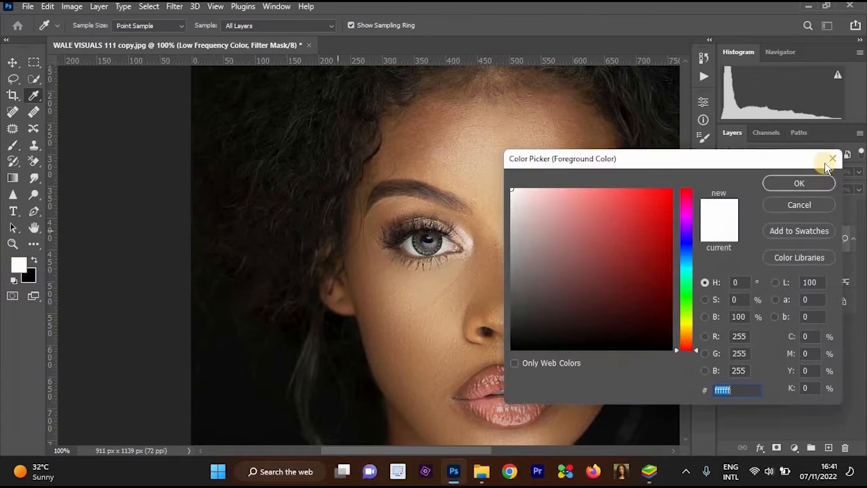
left_click(833, 159)
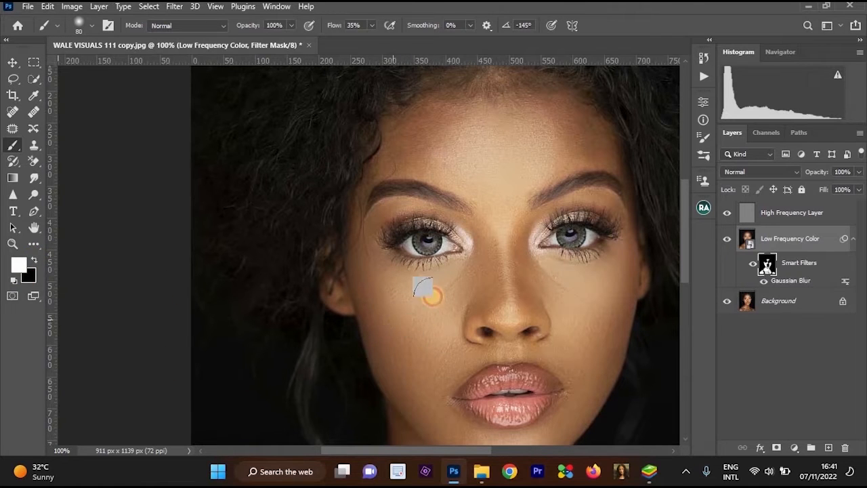
mouse_move(497, 161)
left_mouse_down()
mouse_move(519, 184)
mouse_move(519, 204)
left_mouse_up()
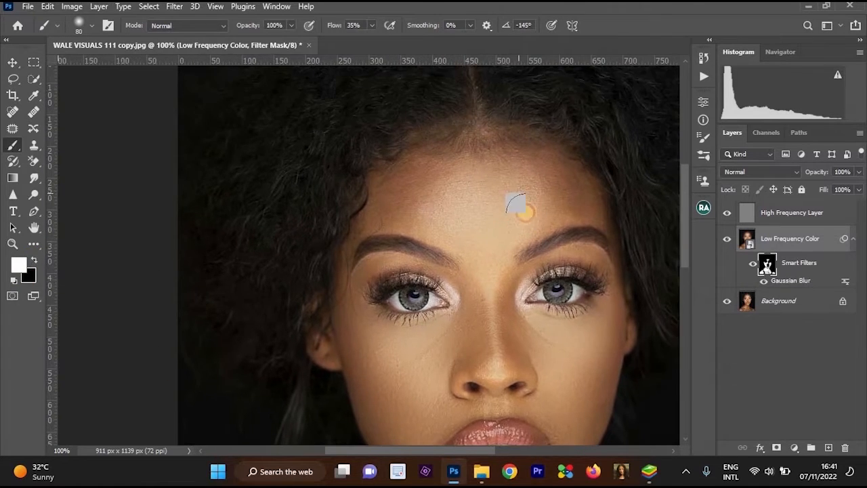
Paint white on the filter mask across the upper forehead to smooth the remaining skin.
mouse_move(414, 172)
left_mouse_down()
mouse_move(396, 201)
mouse_move(517, 214)
mouse_move(522, 196)
mouse_move(589, 204)
mouse_move(490, 175)
mouse_move(401, 189)
mouse_move(378, 221)
mouse_move(487, 234)
left_mouse_up()
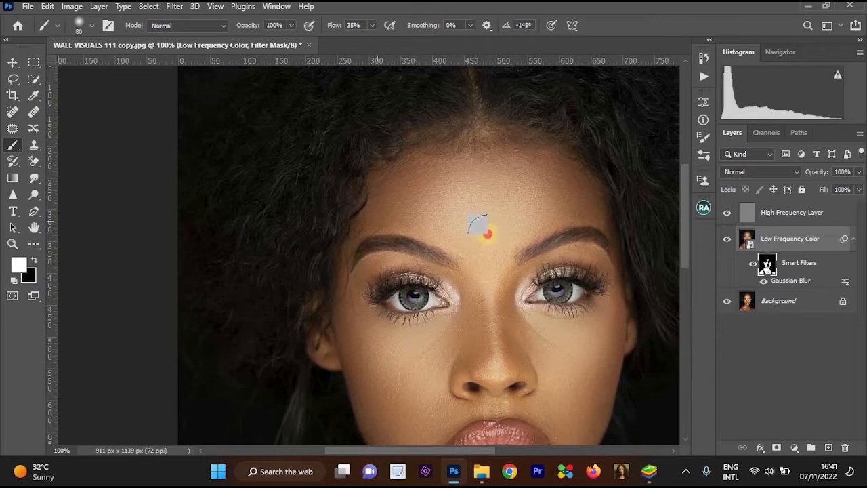
left_click(34, 259)
left_click_drag(405, 235, 360, 158)
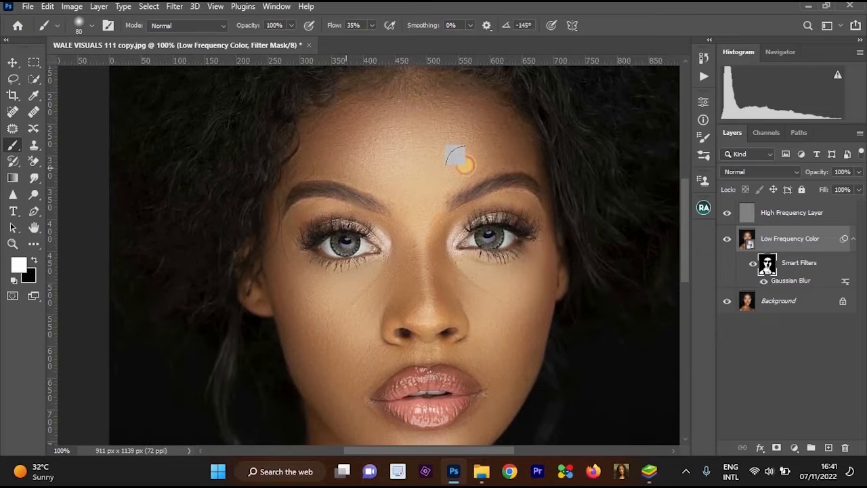
Paint black on the filter mask around the inner corners of both eyes to restore their detail.
key("x")
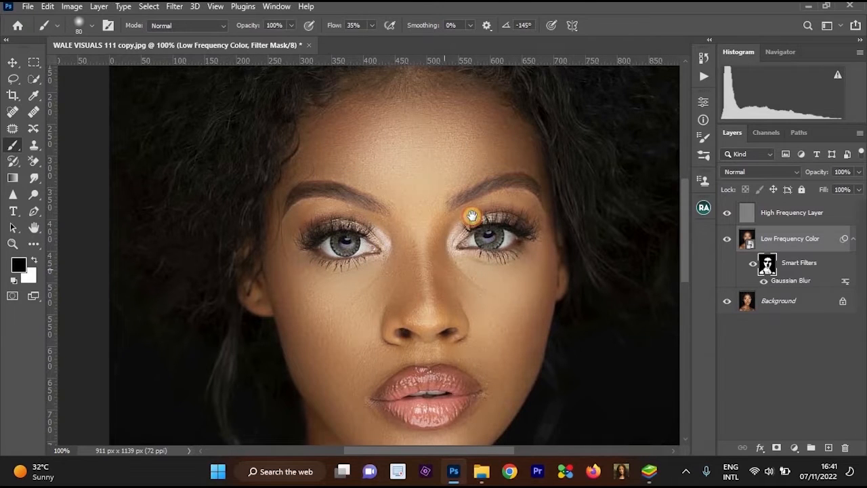
scroll(474, 203, "down", 3)
left_click(452, 177, "ctrl")
key("x")
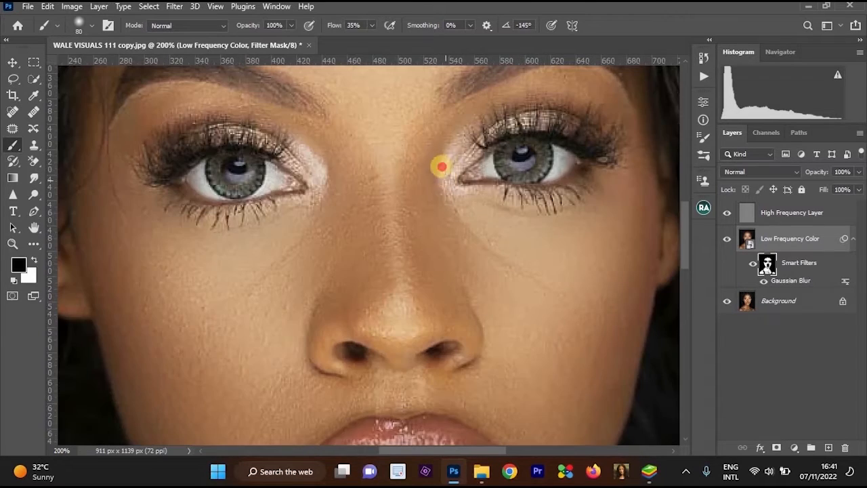
left_click_drag(308, 169, 282, 182)
scroll(395, 215, "down", 1)
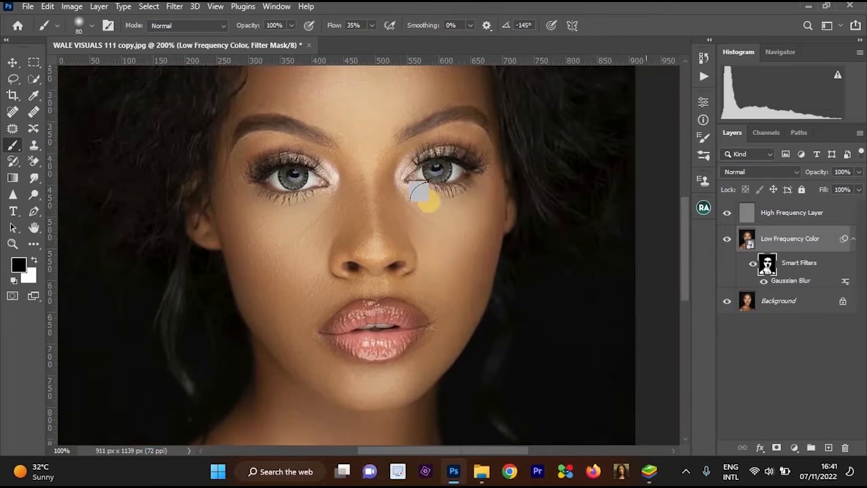
Examine the smoothed face, lips, jawline and neck at different magnifications.
scroll(433, 193, "down", 2)
key("x")
left_click_drag(468, 150, 484, 210)
left_click_drag(469, 275, 505, 223)
key("ctrl+minus")
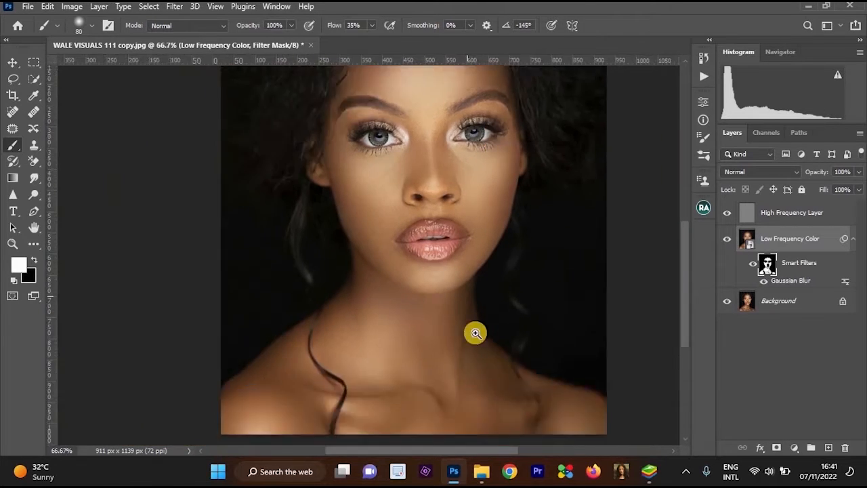
left_click_drag(474, 332, 485, 261)
key("ctrl+plus")
key("x")
mouse_move(433, 163)
left_mouse_down()
mouse_move(485, 143)
mouse_move(392, 153)
mouse_move(343, 112)
mouse_move(421, 122)
left_mouse_up()
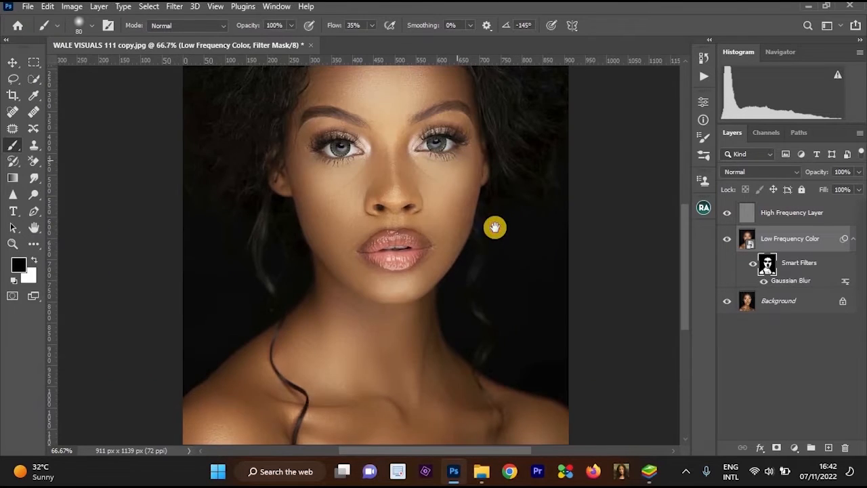
key("ctrl+plus")
left_click_drag(525, 215, 518, 187)
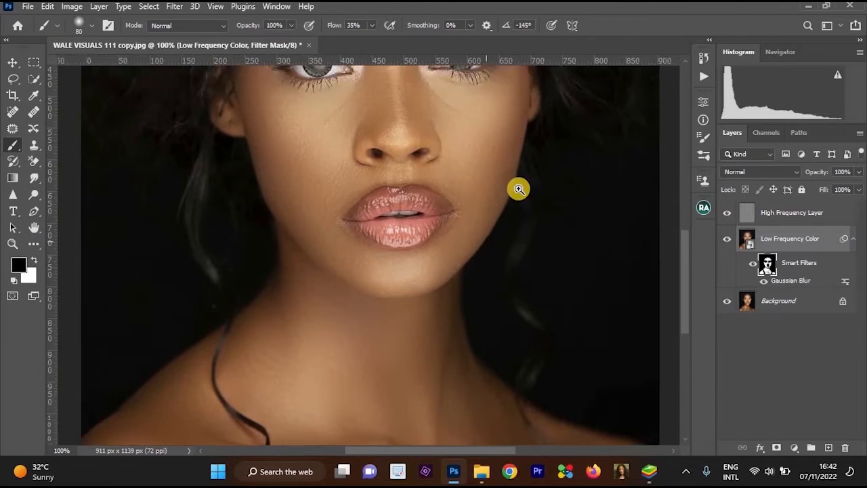
left_click_drag(497, 229, 520, 196)
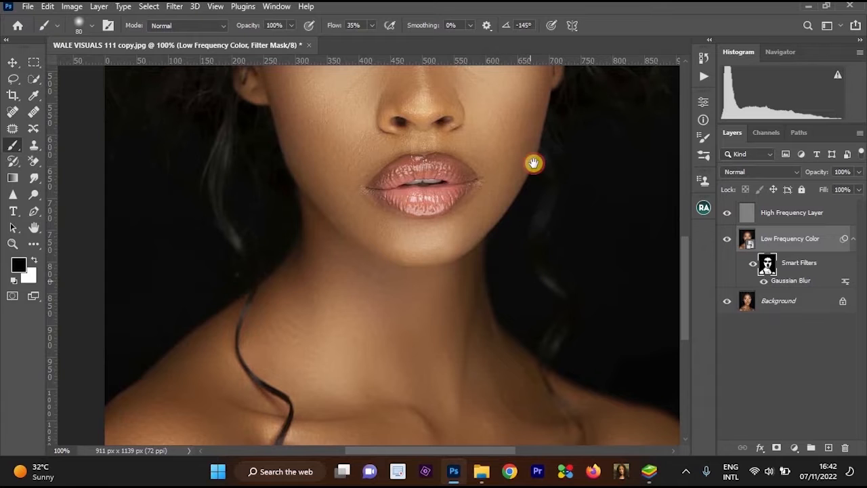
key("ctrl+plus")
left_click_drag(534, 164, 559, 281)
Toggle the Gaussian Blur smart filter's visibility to compare the portrait with and without the smoothing.
key("ctrl+minus")
key("ctrl+minus")
key("ctrl+minus")
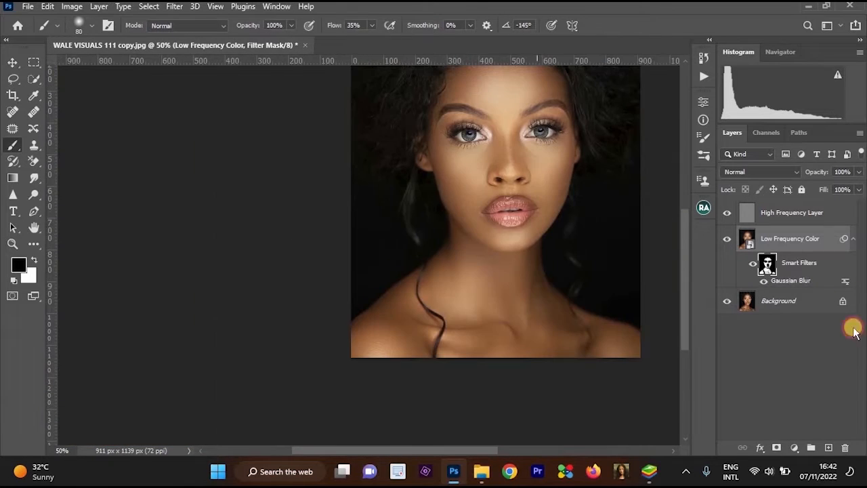
left_click(765, 283)
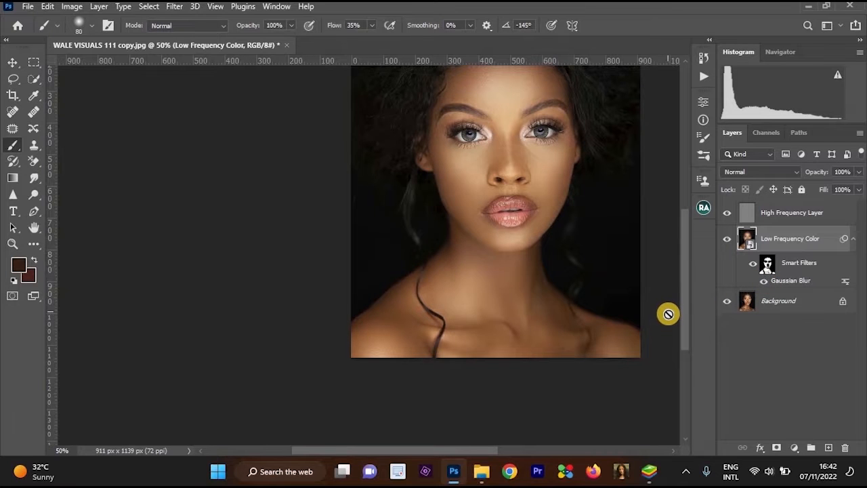
key("ctrl+plus")
key("ctrl+plus")
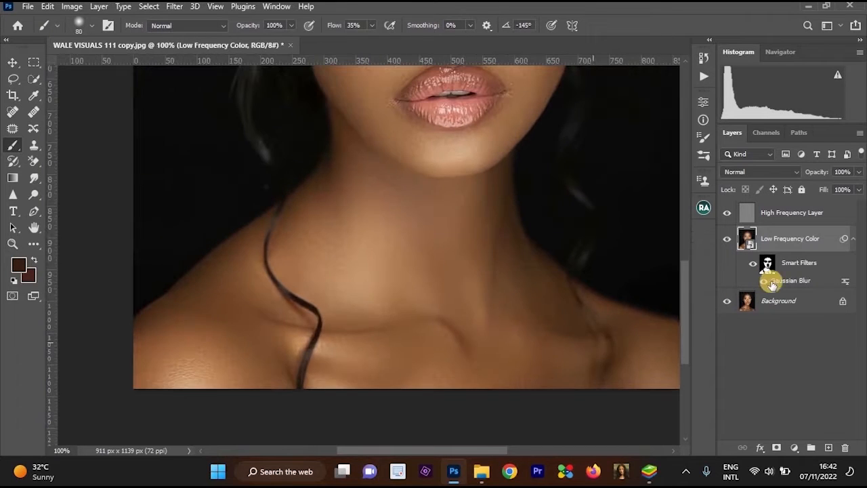
Reselect the smart filter mask and paint white over the shadowed side of the neck down to the collarbone.
left_click(767, 261)
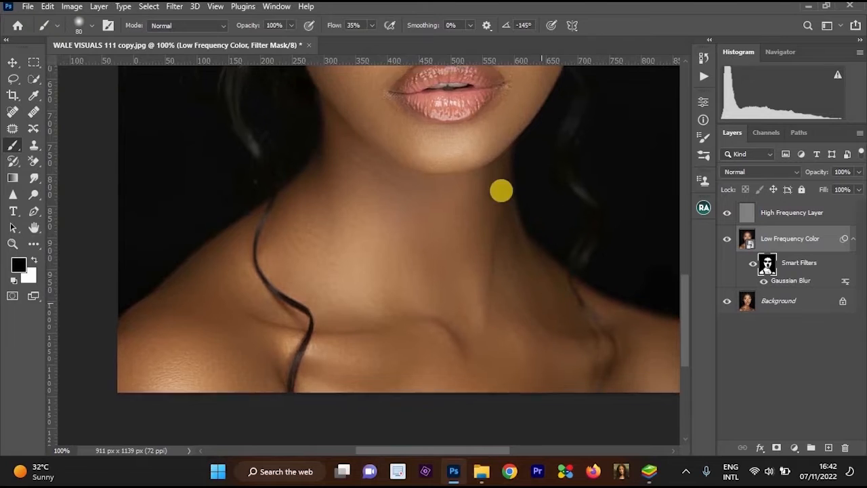
key("ctrl+plus")
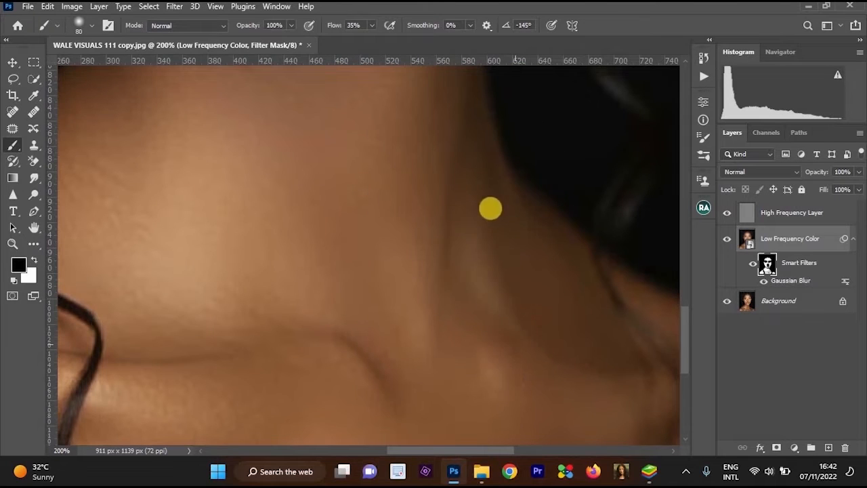
key("x")
key("ctrl+minus")
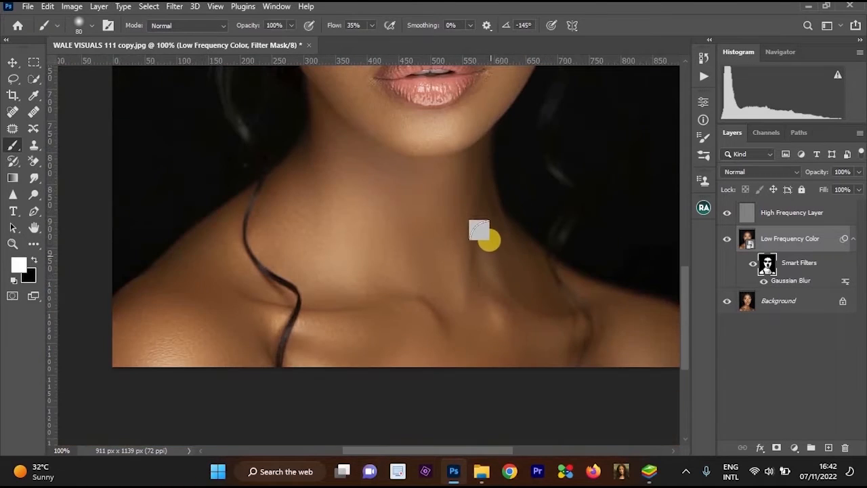
left_click(490, 314)
key("x")
key("x")
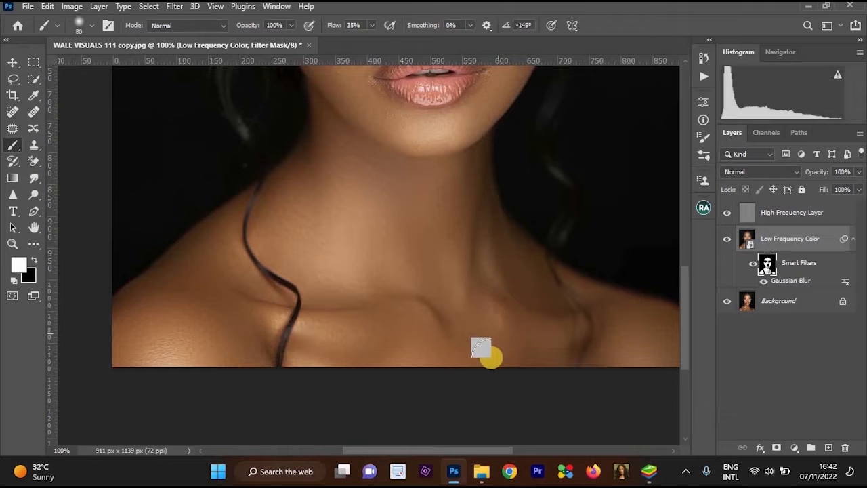
key("x")
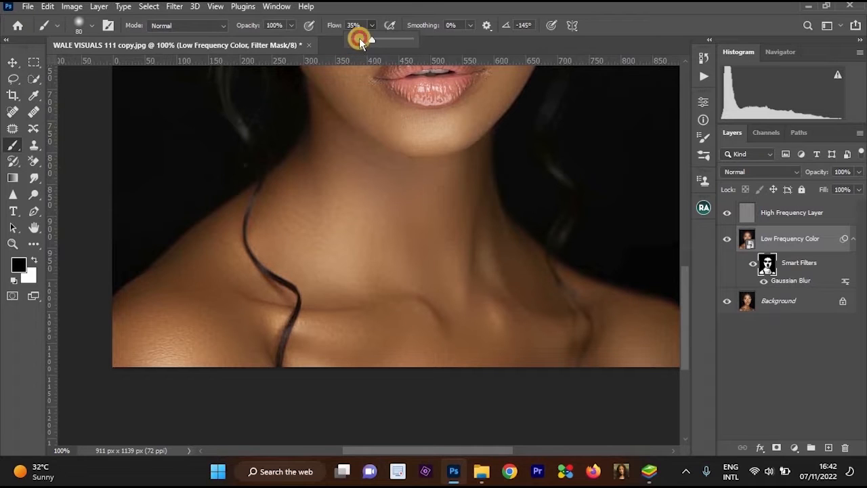
Lower the brush flow to 14% and touch up the filter mask along the shadowed side of the neck.
left_click(360, 42)
key("x")
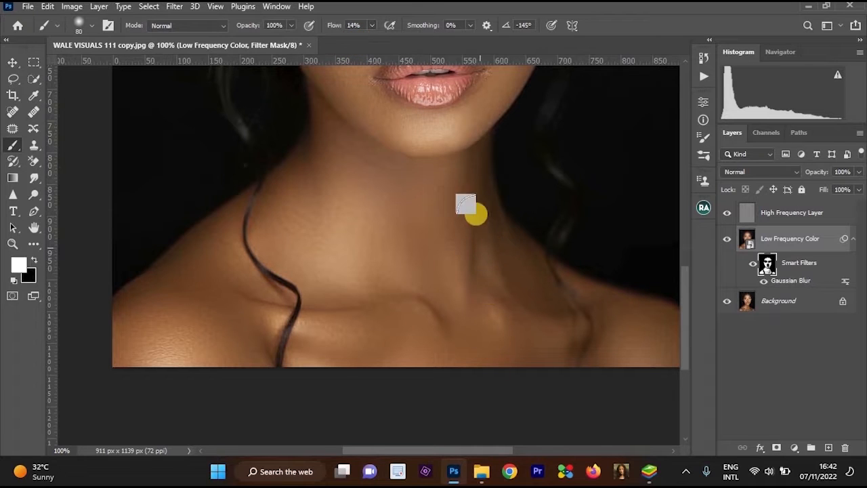
key("x")
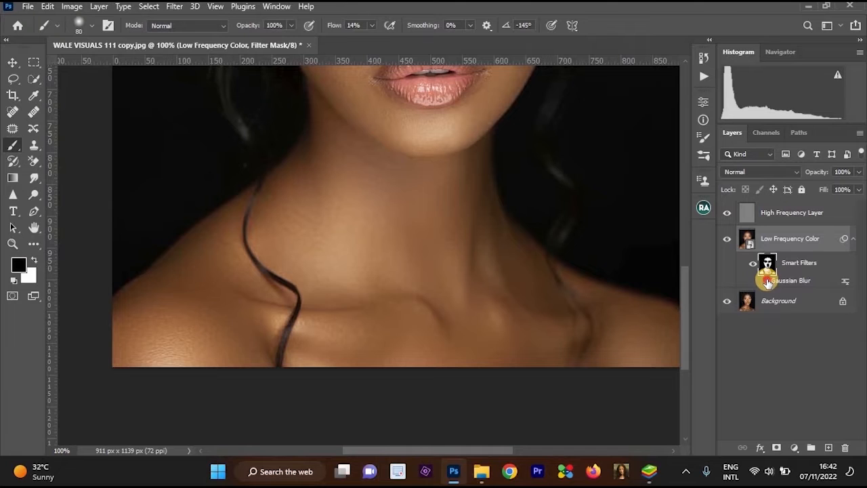
key("ctrl+minus")
key("x")
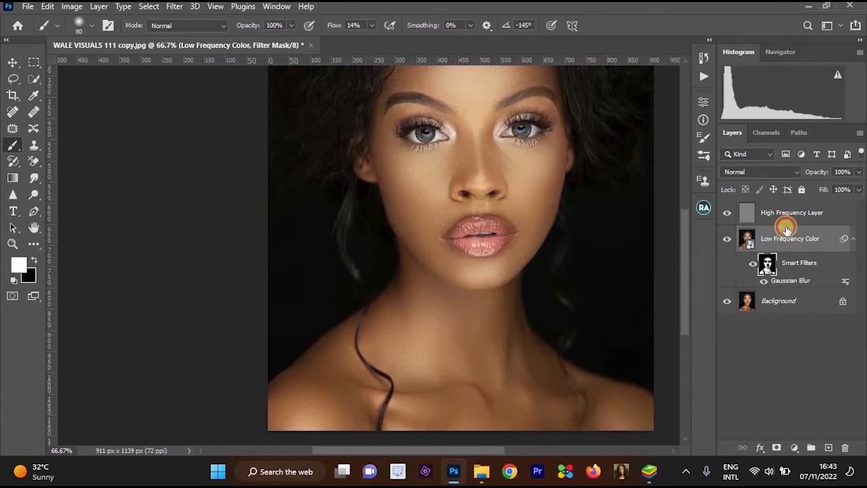
Select all three layers and examine the retouched face at different magnifications.
left_click(785, 218)
left_click(784, 303, "shift")
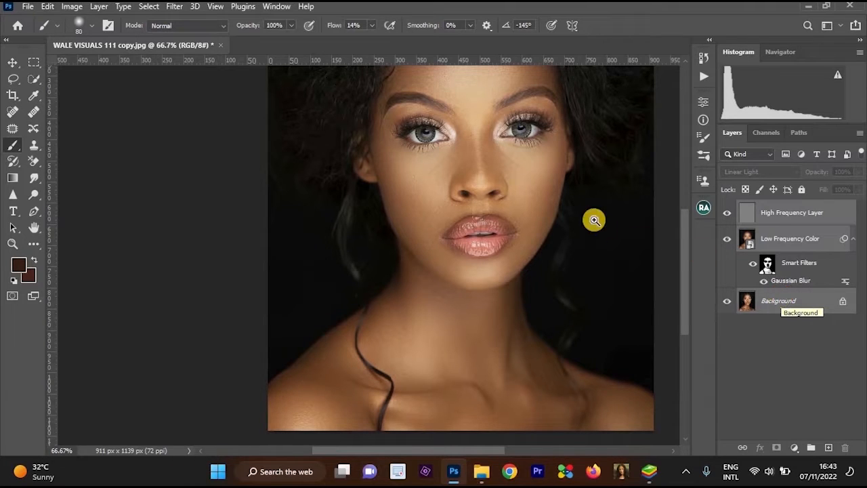
left_click(594, 220)
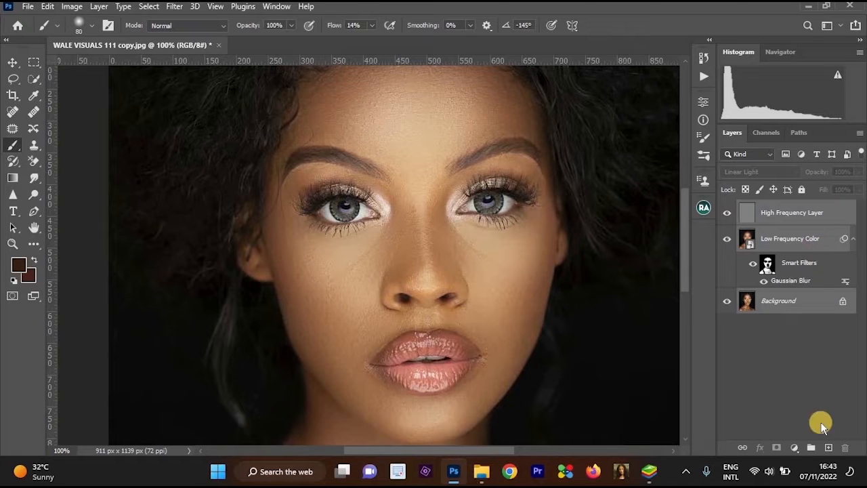
left_click(586, 244)
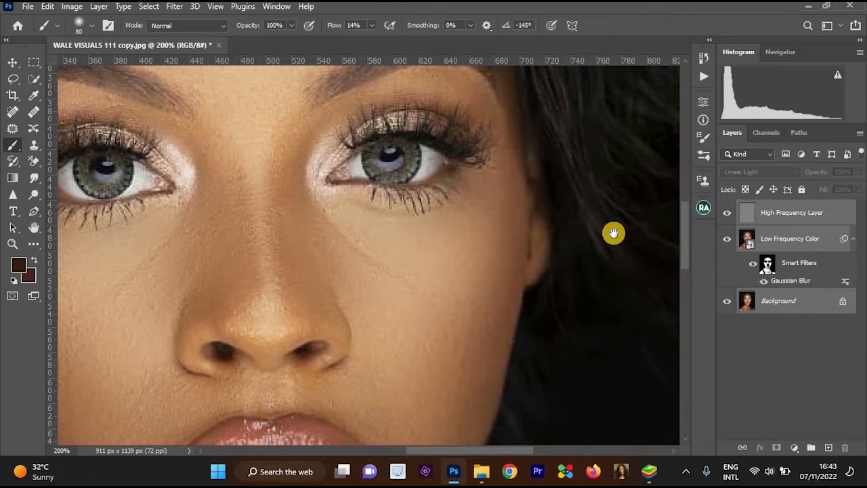
key("ctrl+minus")
key("ctrl+minus")
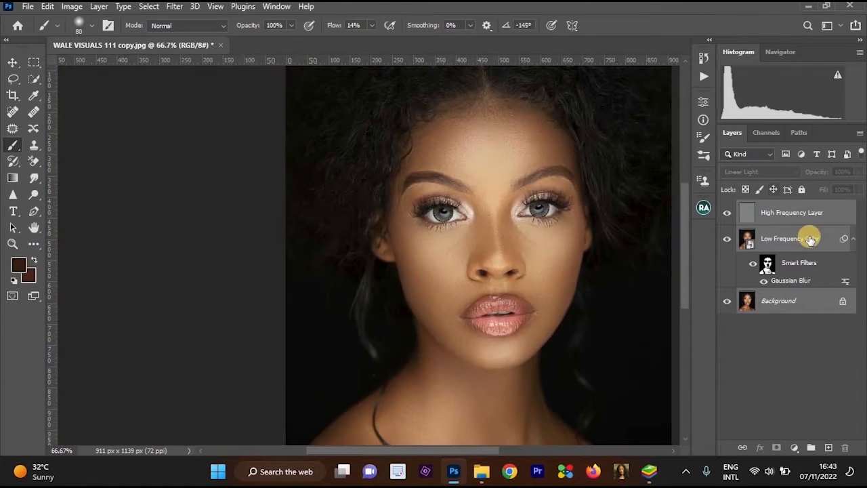
scroll(549, 187, "up", 1)
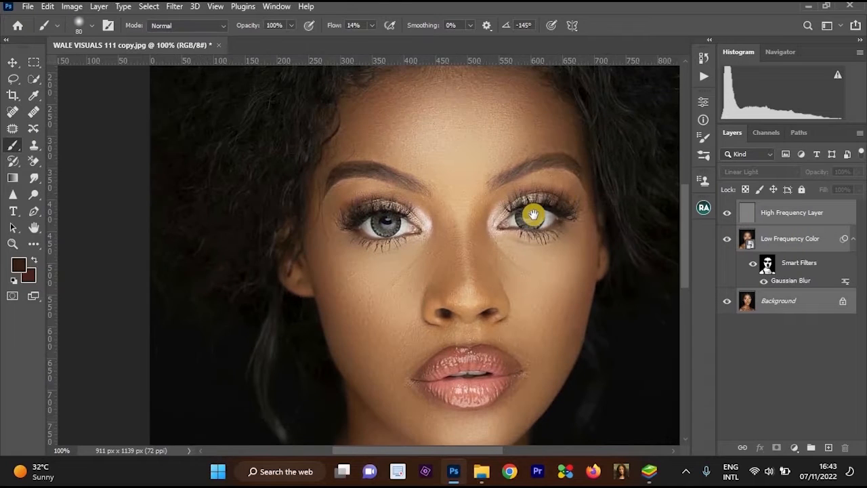
left_click_drag(532, 215, 491, 231)
Select the High Frequency Layer, Low Frequency Color and Background layers and merge them into one.
left_click(810, 207)
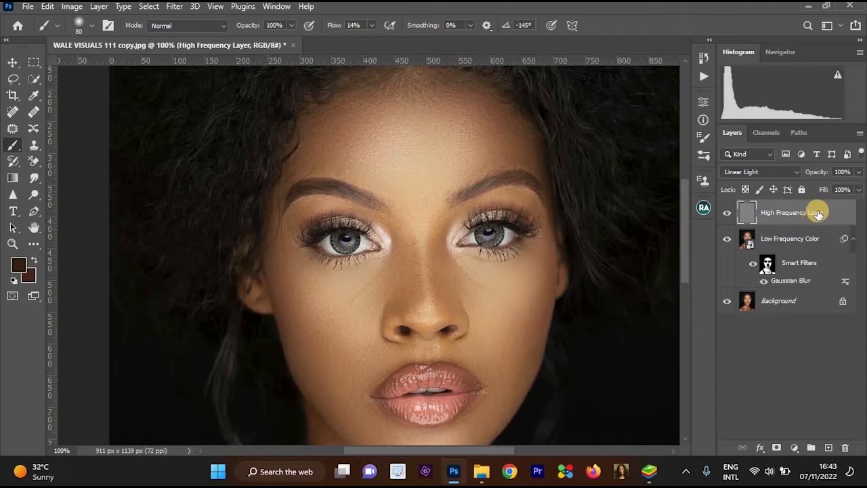
left_click(802, 302, "ctrl")
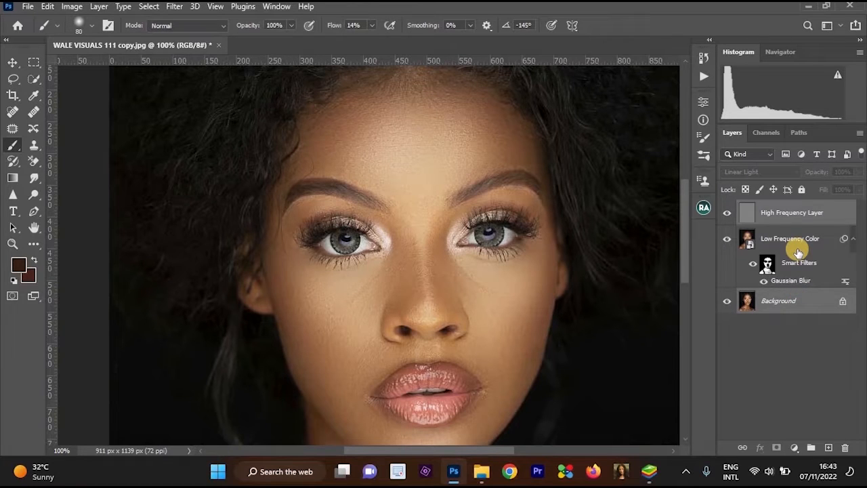
left_click(798, 247, "ctrl")
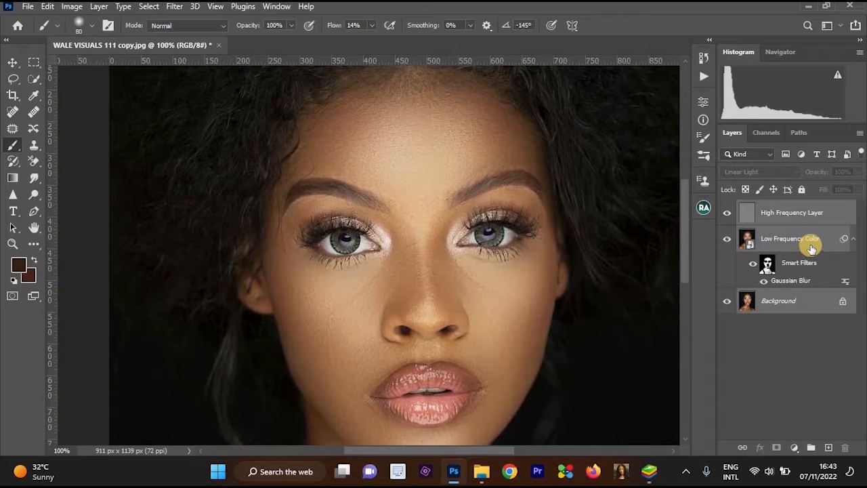
key("ctrl+e")
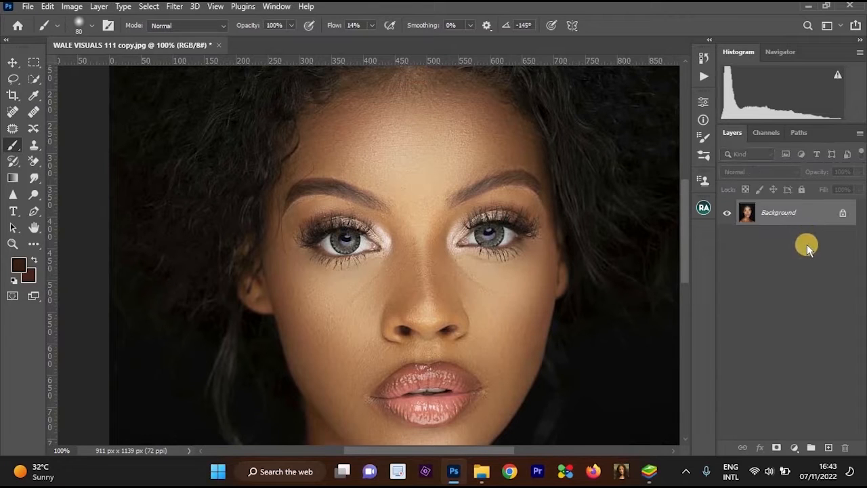
Duplicate the merged Background layer.
left_click(575, 249, "alt")
left_click_drag(575, 248, 539, 196)
left_click(539, 197, "ctrl")
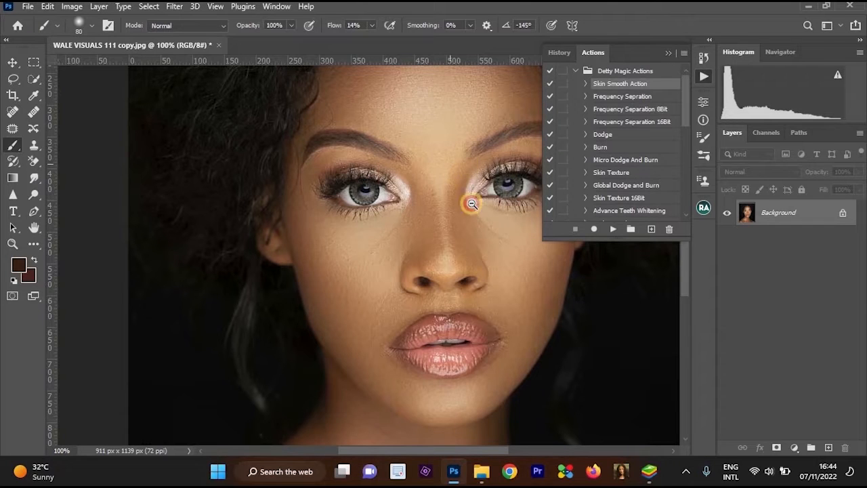
left_click(455, 209, "alt")
key("ctrl+j")
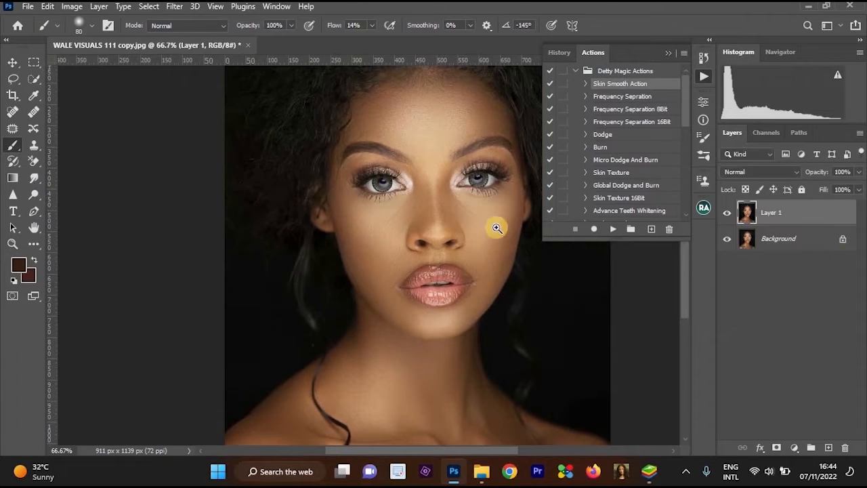
Invert the colours of the duplicated layer above the Background.
left_click(452, 211, "ctrl")
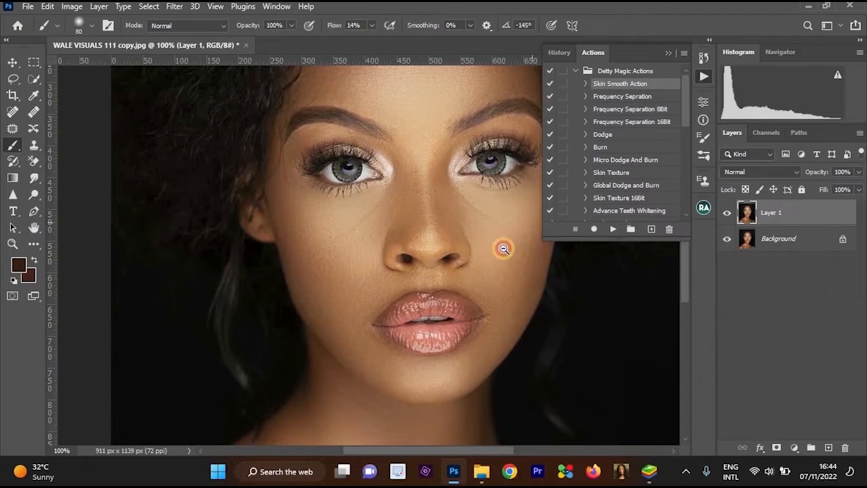
left_click(484, 265, "alt")
left_click(475, 182, "ctrl")
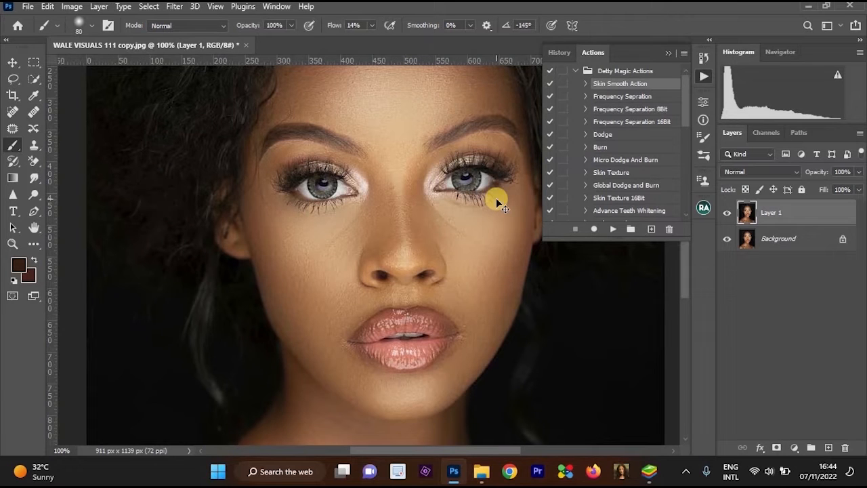
key("ctrl+i")
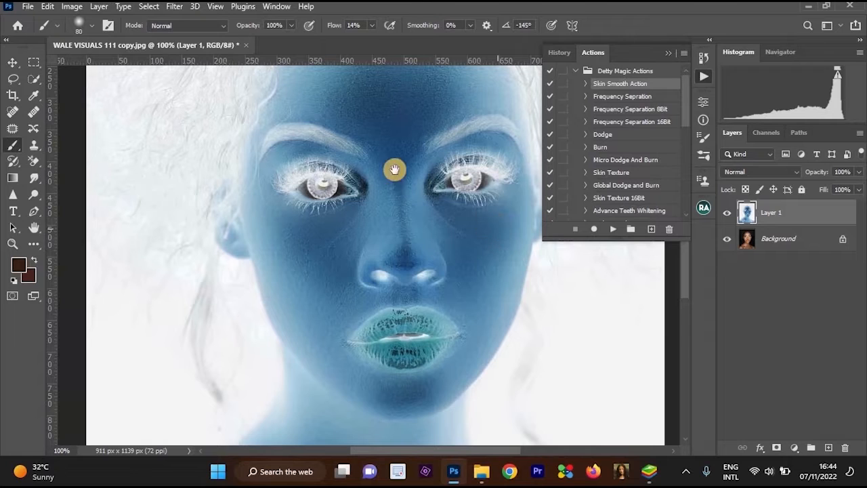
left_click(431, 203, "alt")
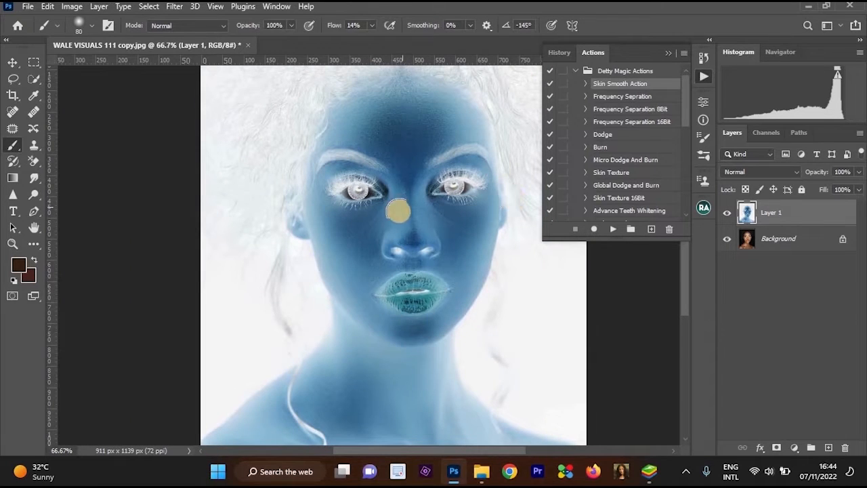
left_click(459, 193, "ctrl")
left_click(480, 228, "ctrl+alt")
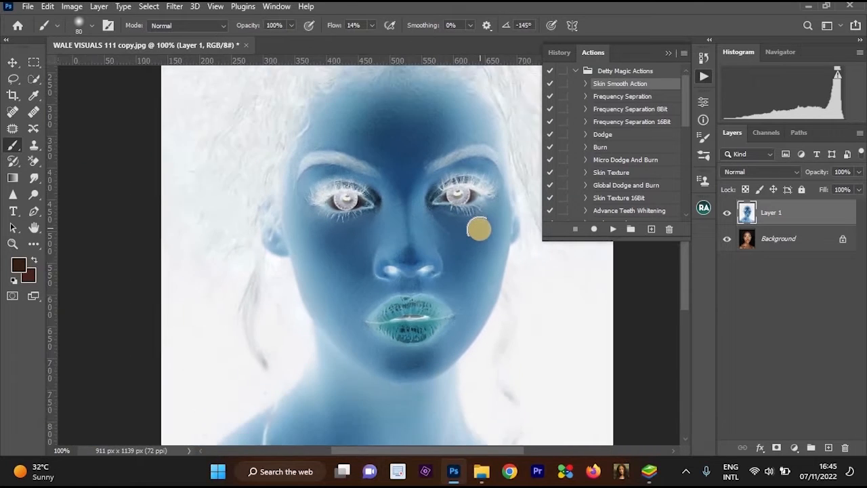
Apply a Gaussian Blur with a 5-pixel radius to the inverted Layer 1.
left_click(479, 217, "ctrl")
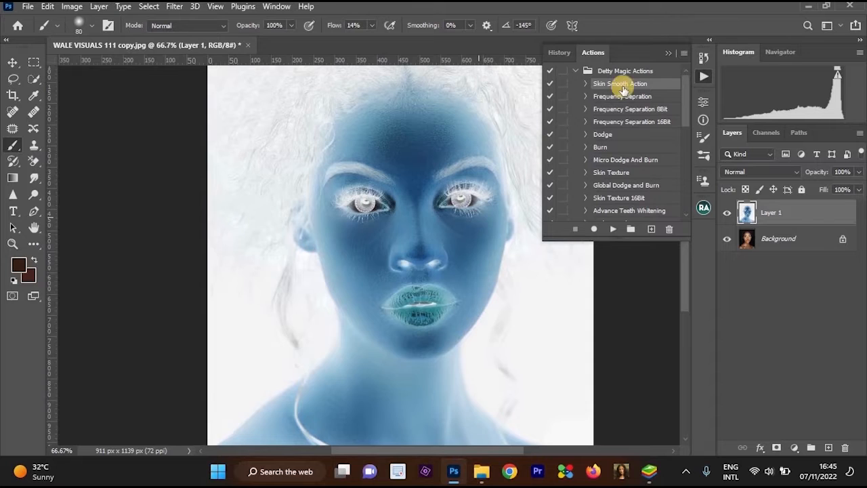
left_click(665, 55)
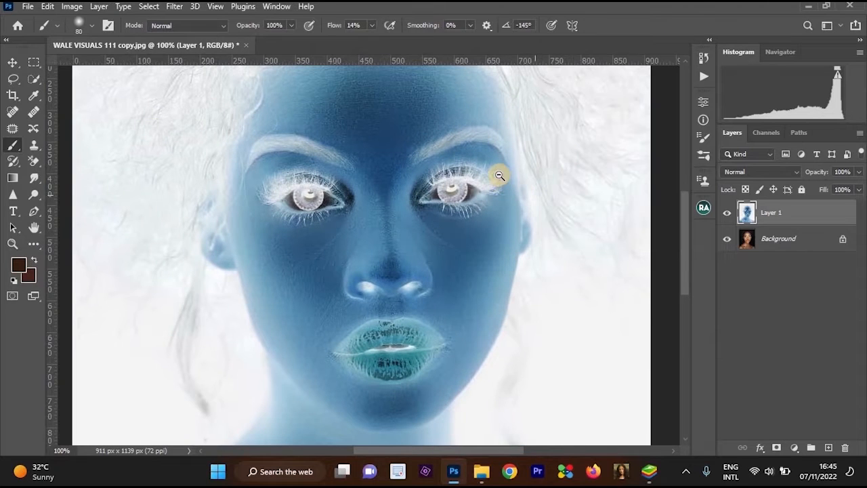
left_click(495, 219, "ctrl+alt")
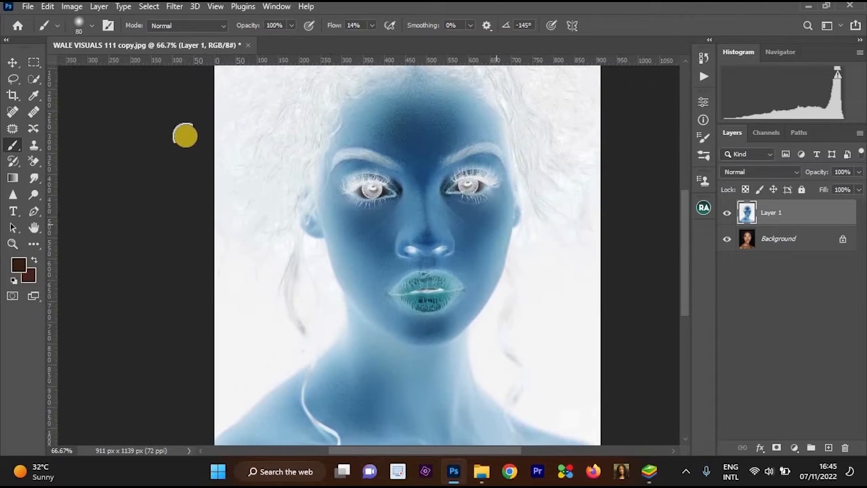
left_click(175, 8)
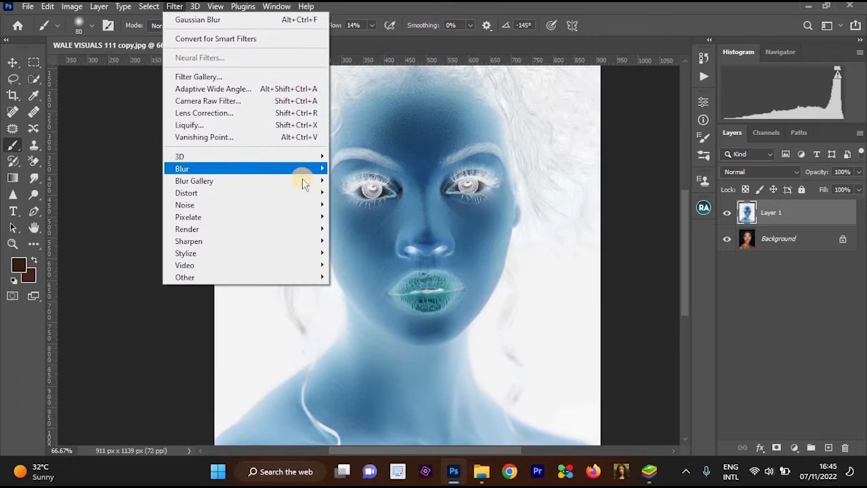
mouse_move(302, 170)
left_click(363, 216)
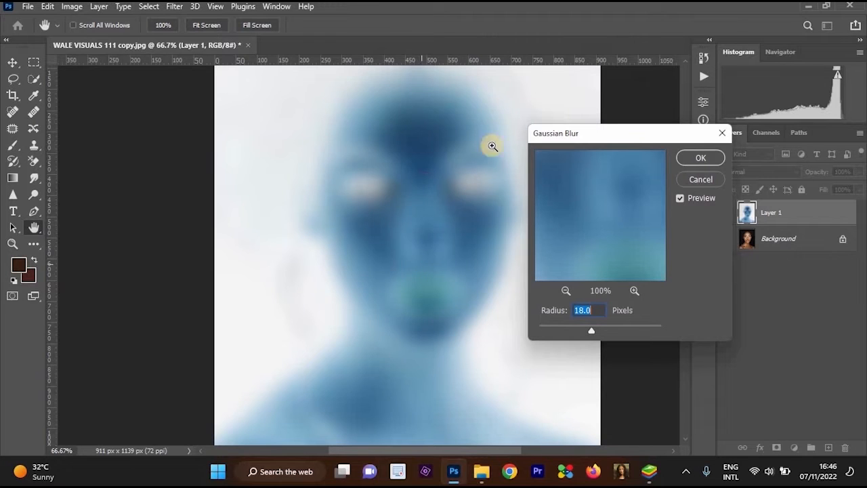
scroll(482, 88, "up", 2)
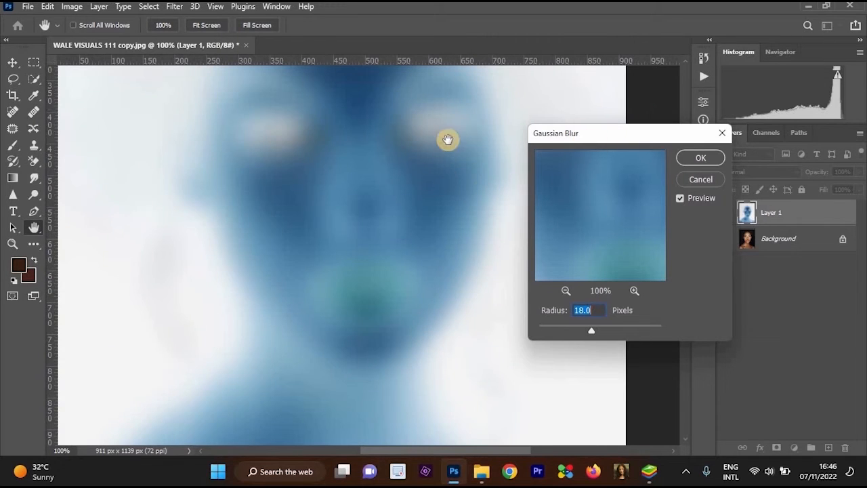
left_click_drag(447, 141, 464, 235)
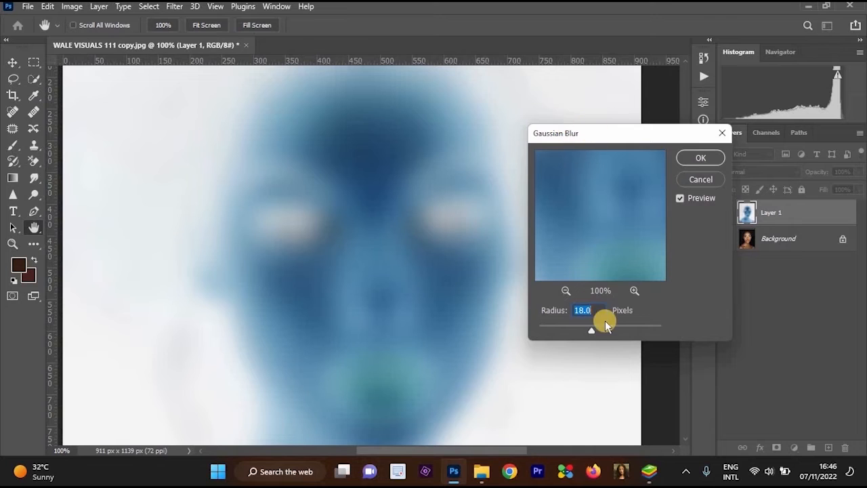
left_click(598, 309)
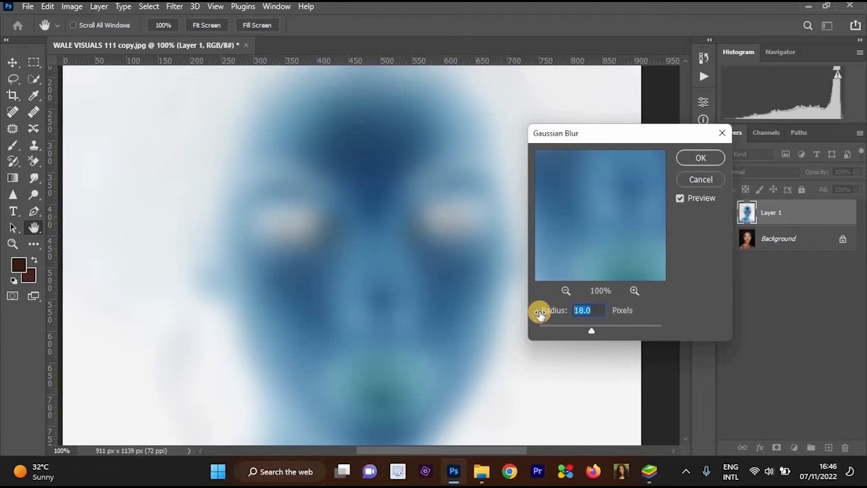
type("5")
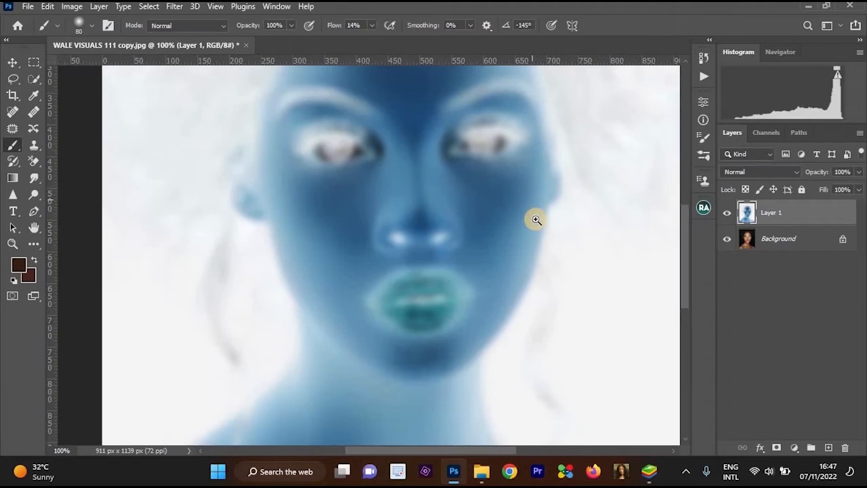
left_click(536, 219, "alt")
left_click(536, 219, "ctrl")
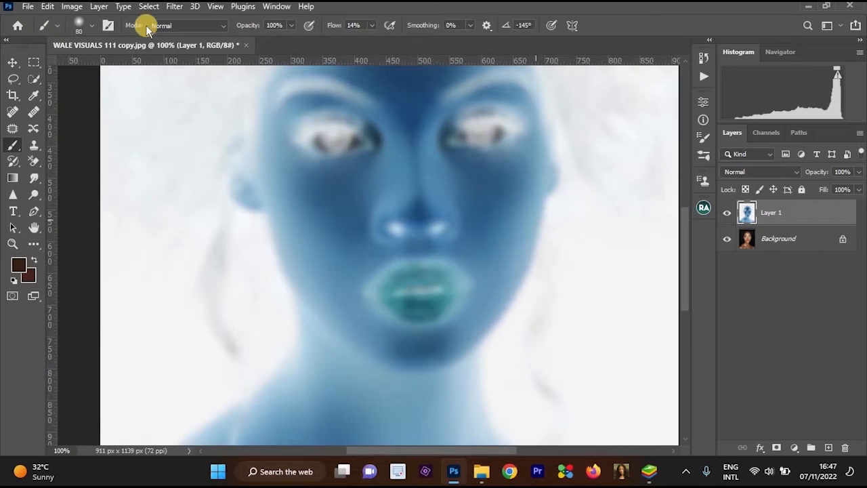
Apply a High Pass filter with a 10-pixel radius to Layer 1.
left_click(177, 8)
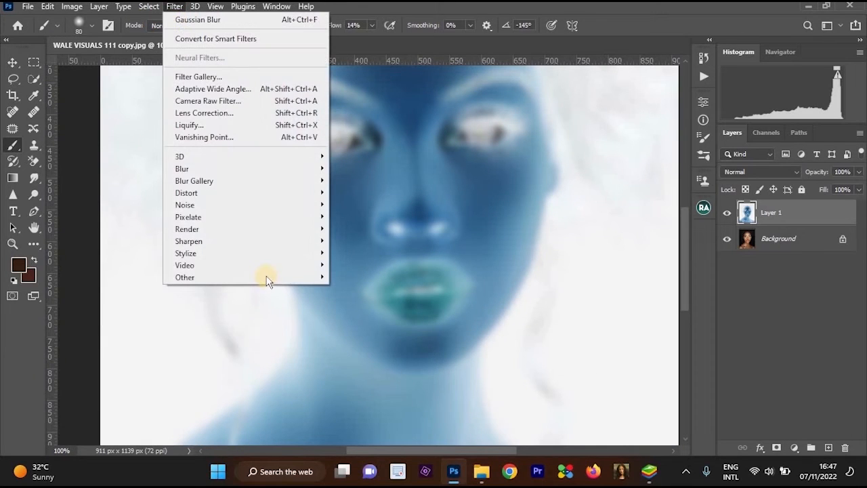
mouse_move(269, 277)
left_click(368, 289)
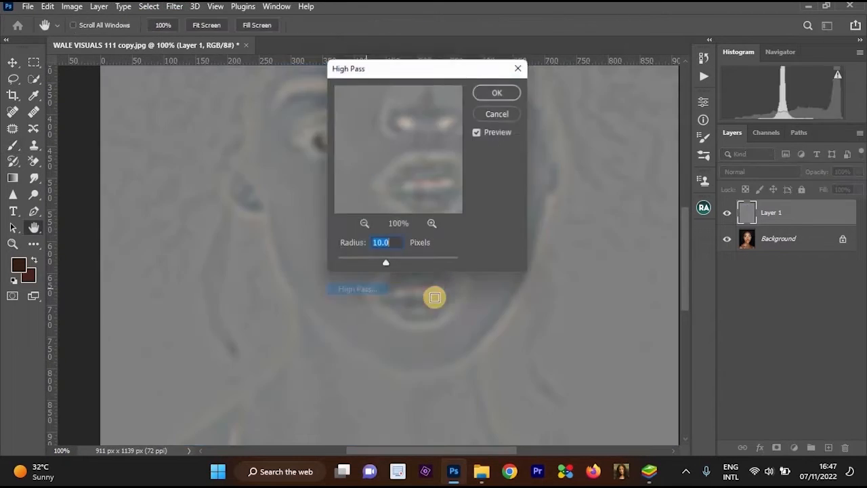
left_click_drag(465, 314, 284, 254)
left_click_drag(269, 217, 249, 272)
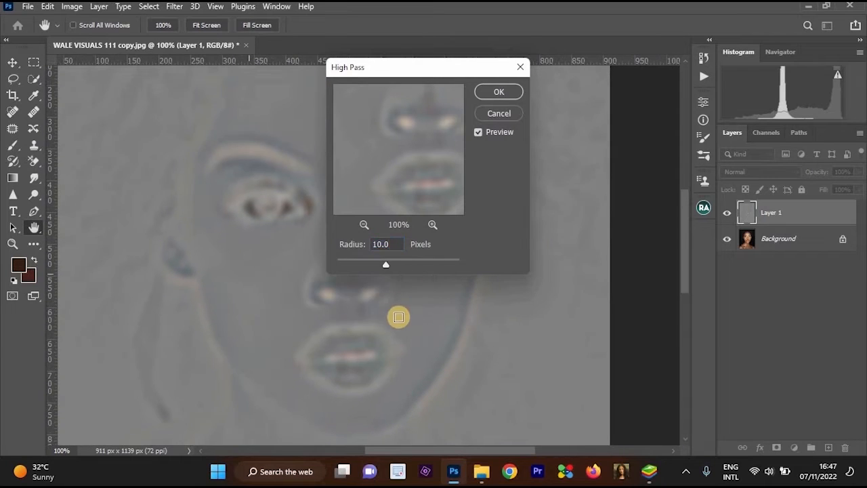
left_click(500, 97)
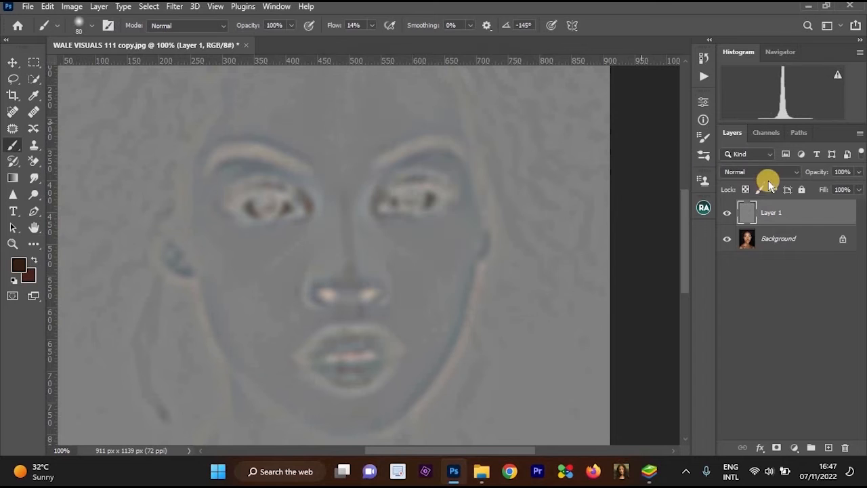
Set Layer 1's blend mode to Linear Light and inspect the effect on the face.
left_click(769, 173)
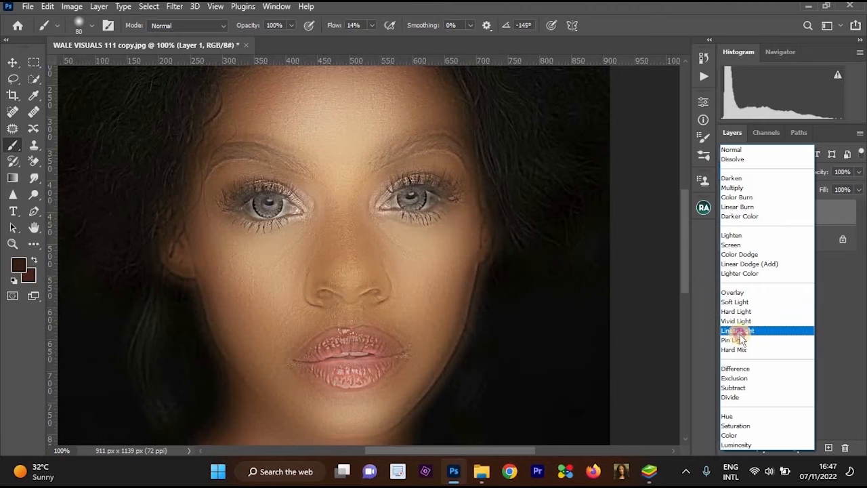
left_click(757, 329)
left_click_drag(490, 174, 531, 245)
scroll(531, 245, "down", 1)
left_click_drag(449, 129, 520, 150)
scroll(519, 151, "up", 1)
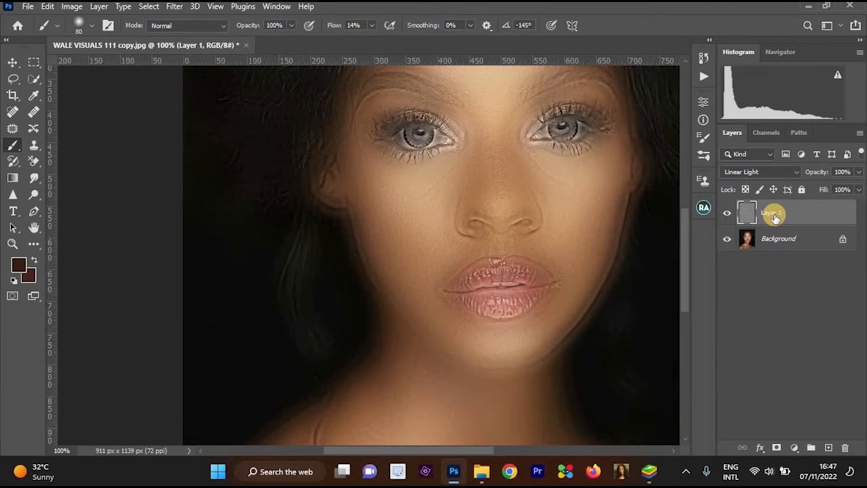
Add a white layer mask to Layer 1 and invert it to black.
left_click(776, 448)
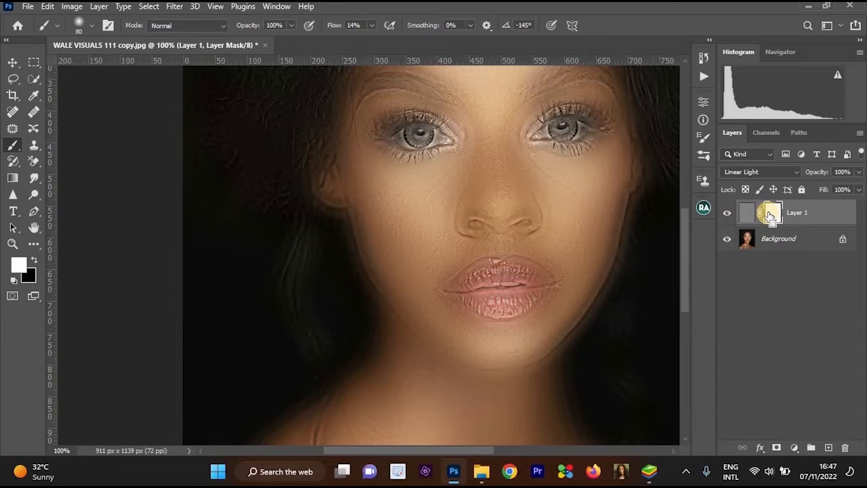
key("ctrl+i")
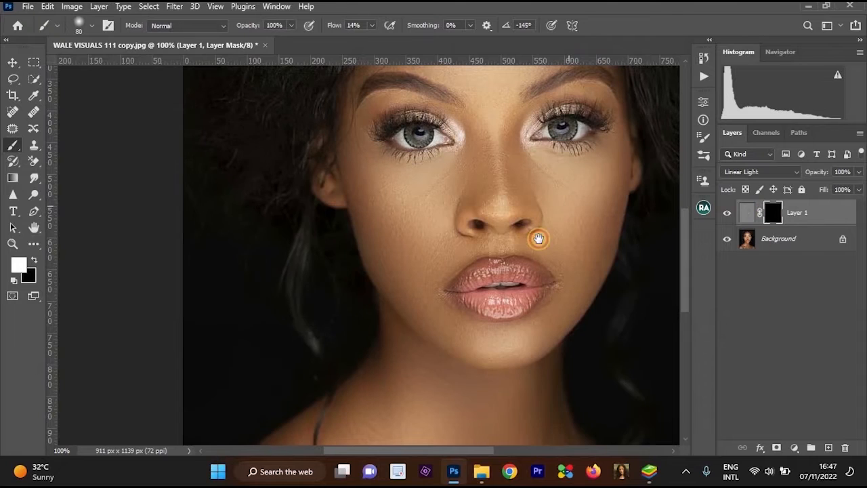
scroll(537, 203, "up", 2)
scroll(539, 167, "up", 1)
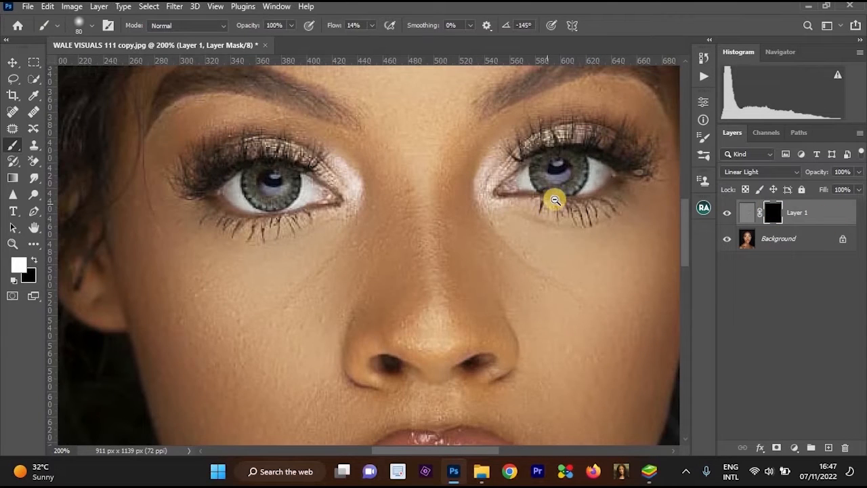
scroll(552, 199, "down", 1)
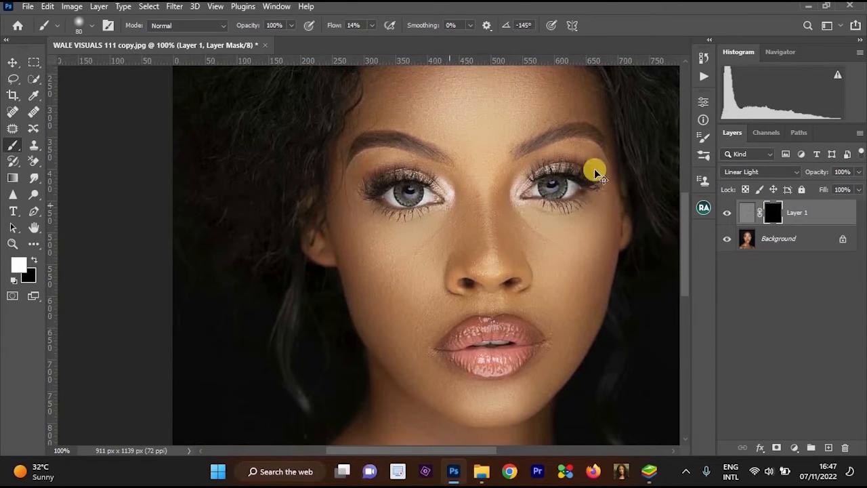
Remove Layer 1's mask and add a new one directly filled with black.
key("ctrl+i")
left_click(755, 212)
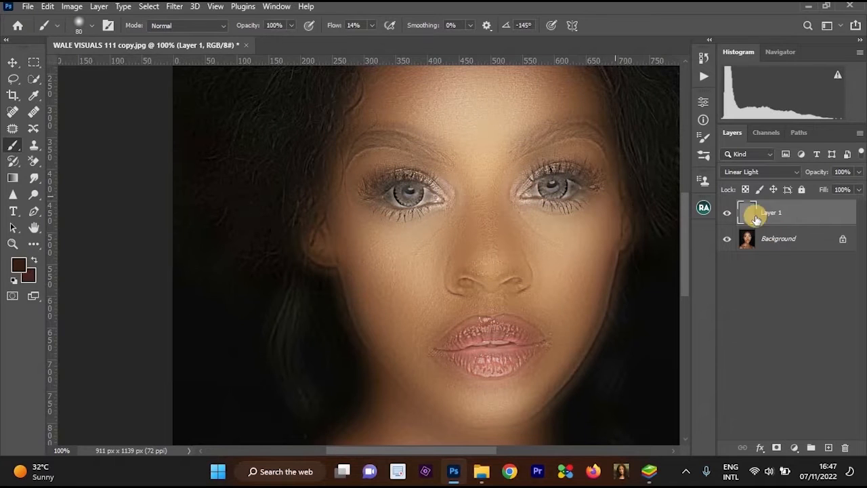
left_click(775, 450, "alt")
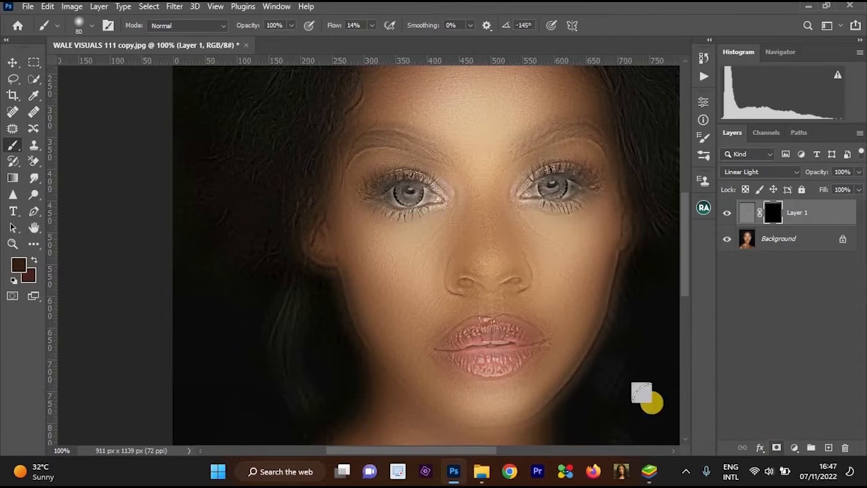
Paint white on Layer 1's mask across the forehead with a soft 80-pixel brush at 61% flow.
scroll(522, 207, "up", 1)
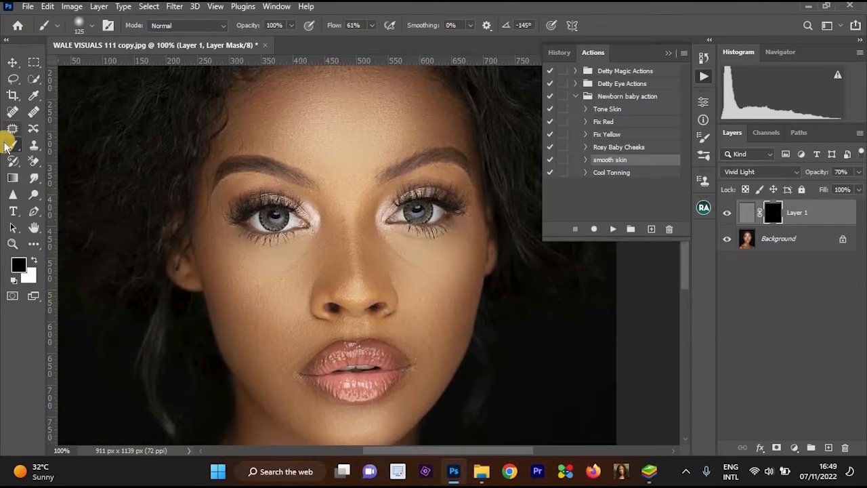
scroll(304, 121, "up", 1)
mouse_move(325, 129)
left_mouse_down()
mouse_move(411, 206)
mouse_move(376, 218)
left_mouse_up()
scroll(426, 216, "down", 1)
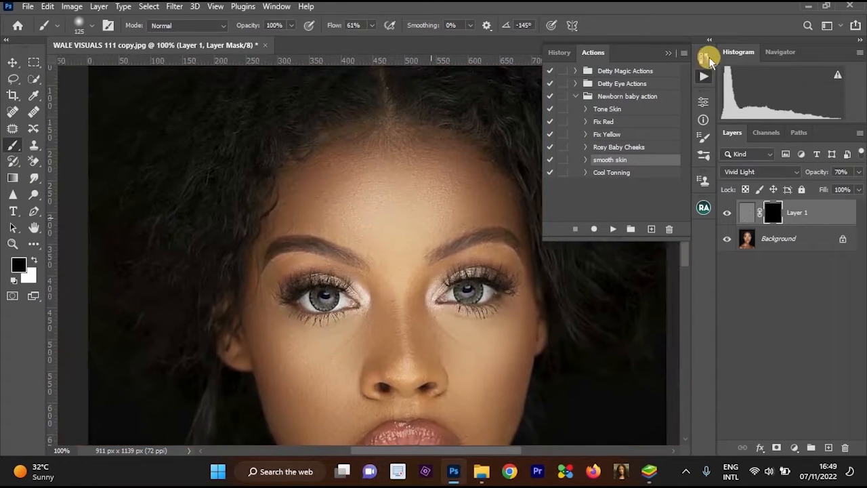
left_click(498, 206)
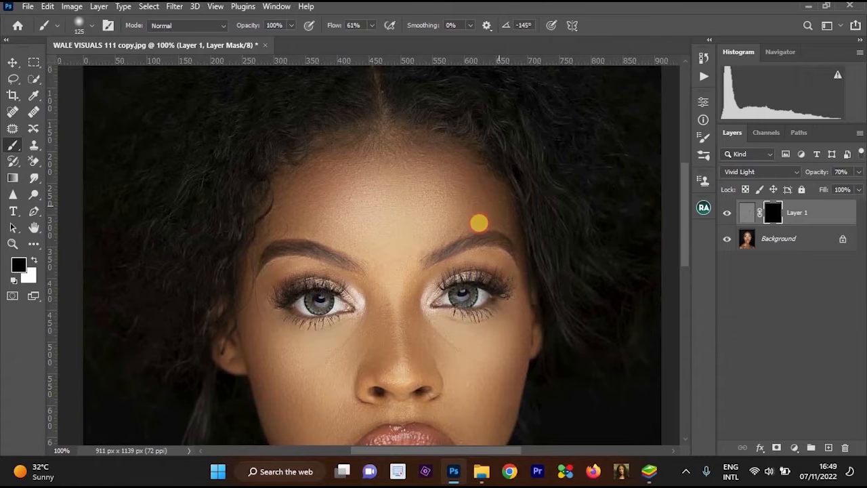
left_click(421, 188)
left_click_drag(453, 234, 455, 251)
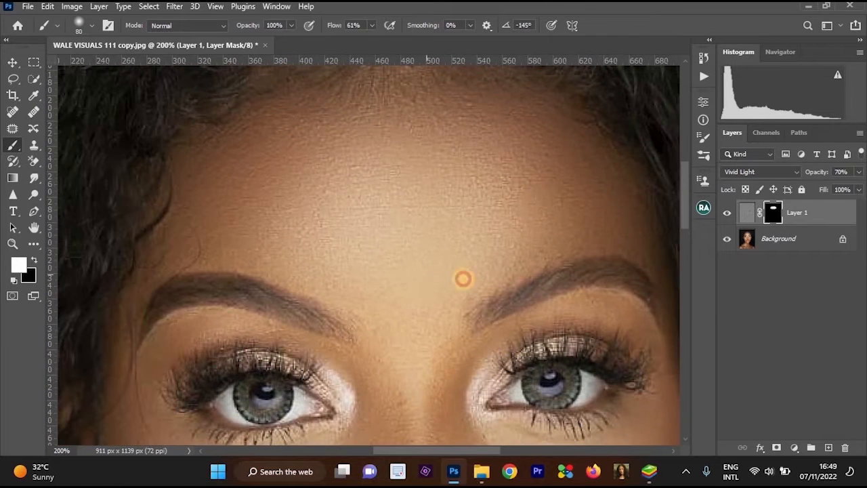
mouse_move(594, 201)
left_mouse_down()
mouse_move(570, 141)
mouse_move(498, 111)
mouse_move(359, 141)
left_mouse_up()
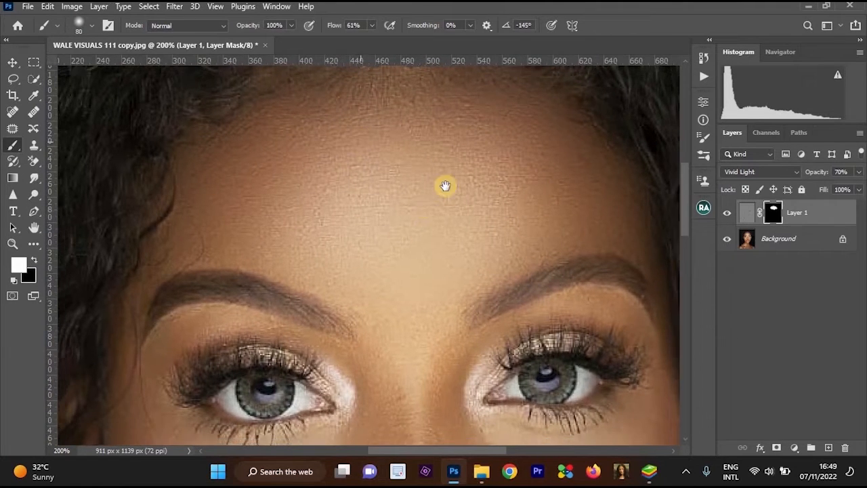
Reduce the brush to 60 pixels and paint white on Layer 1's mask between the eyebrows and down the nose.
left_click(443, 186, "alt")
left_click(432, 186, "alt")
left_click(426, 183)
left_click(405, 162)
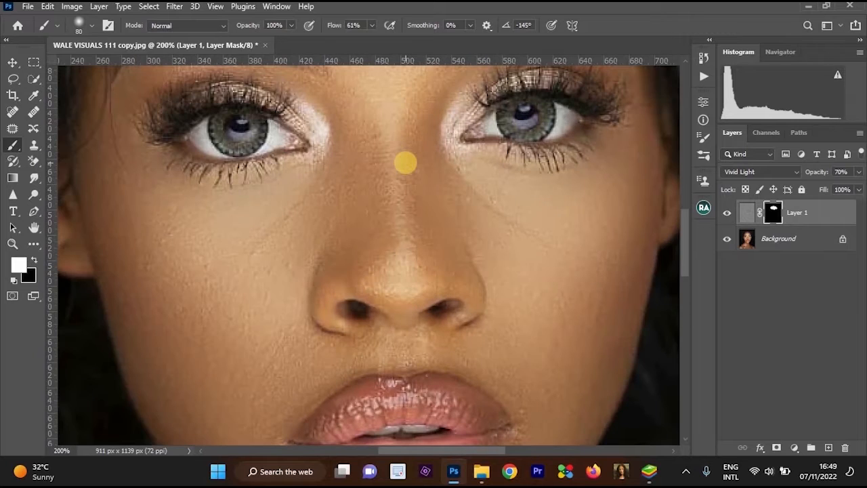
key("bracketleft")
key("bracketleft")
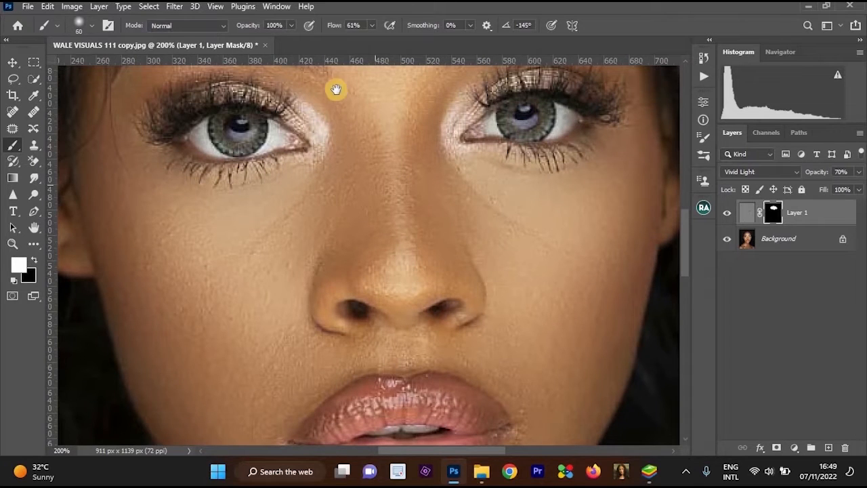
left_click_drag(336, 88, 395, 244)
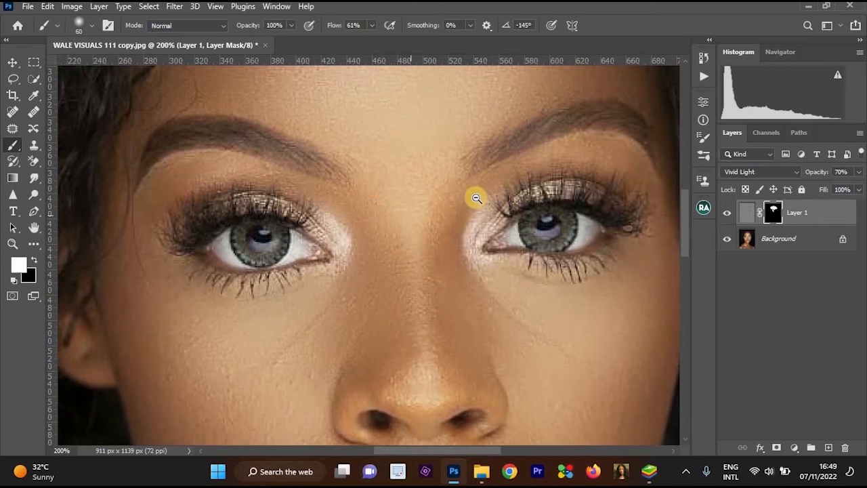
scroll(483, 273, "down", 1)
scroll(483, 266, "up", 1)
left_click(440, 154)
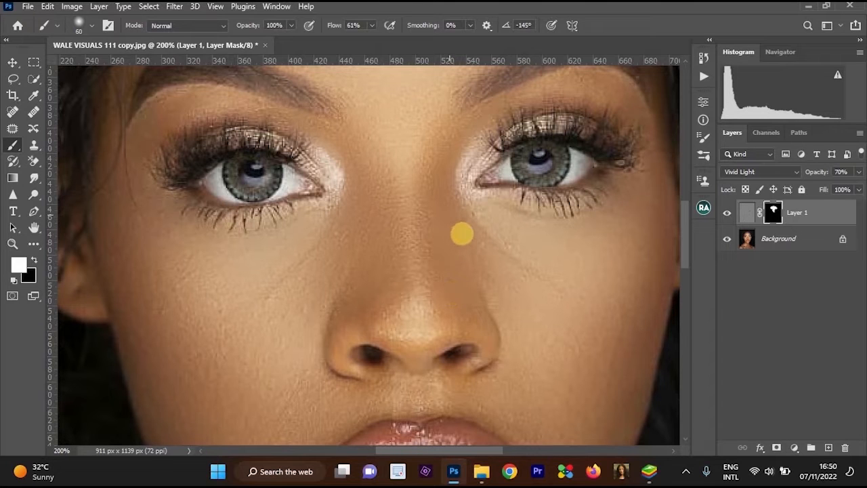
Paint white on Layer 1's mask over the cheek on the image's right side.
left_click(498, 243, "alt")
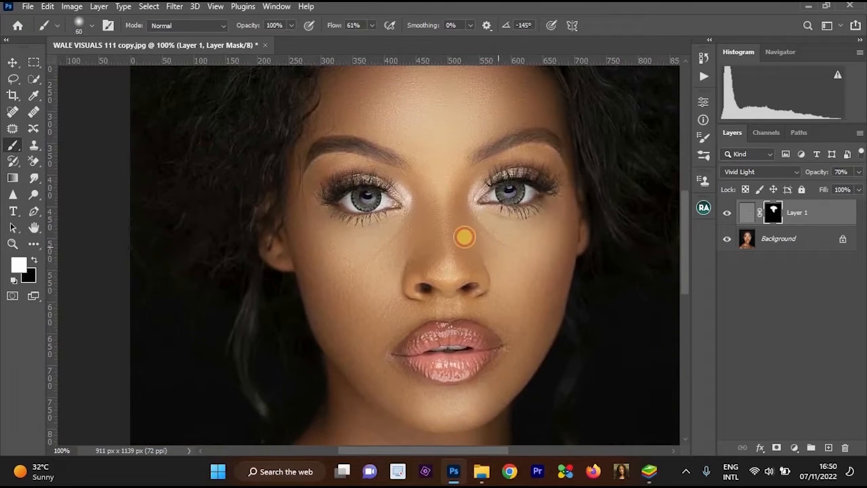
left_click(520, 259, "ctrl")
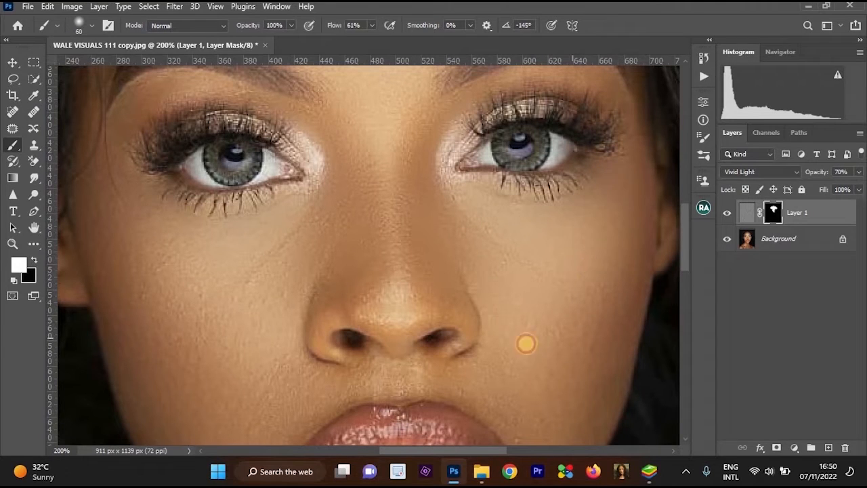
scroll(522, 257, "up", 4)
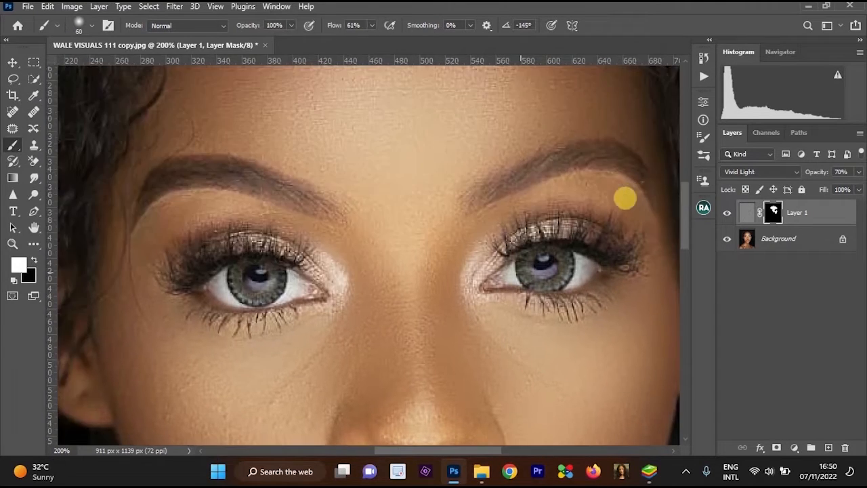
key("ctrl+minus")
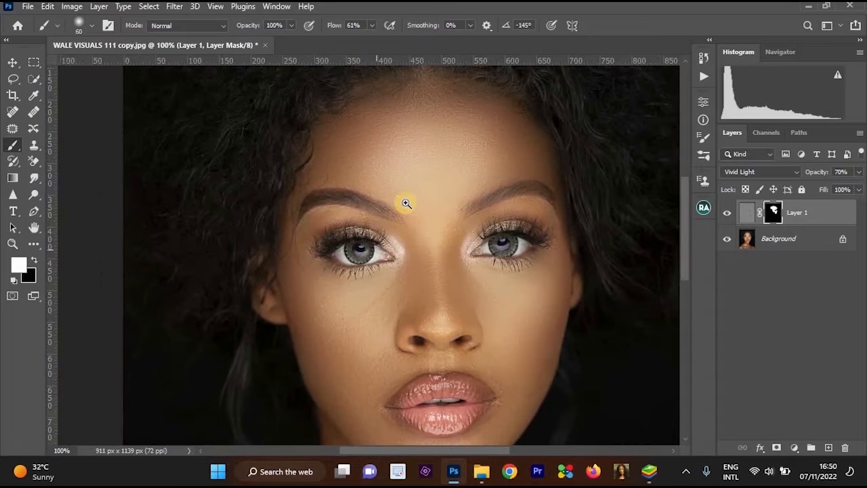
Paint white on Layer 1's mask over the cheek on the image's left side.
key("ctrl+plus")
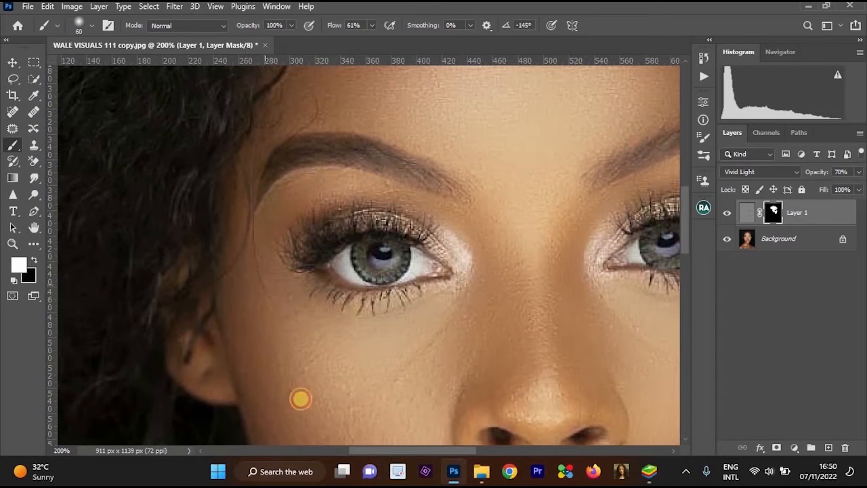
scroll(339, 216, "down", 3)
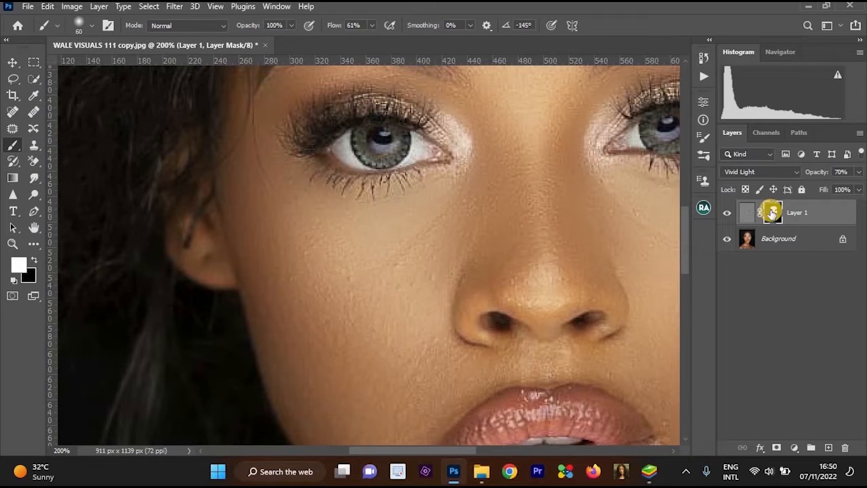
key("ctrl+minus")
left_click(400, 231, "ctrl")
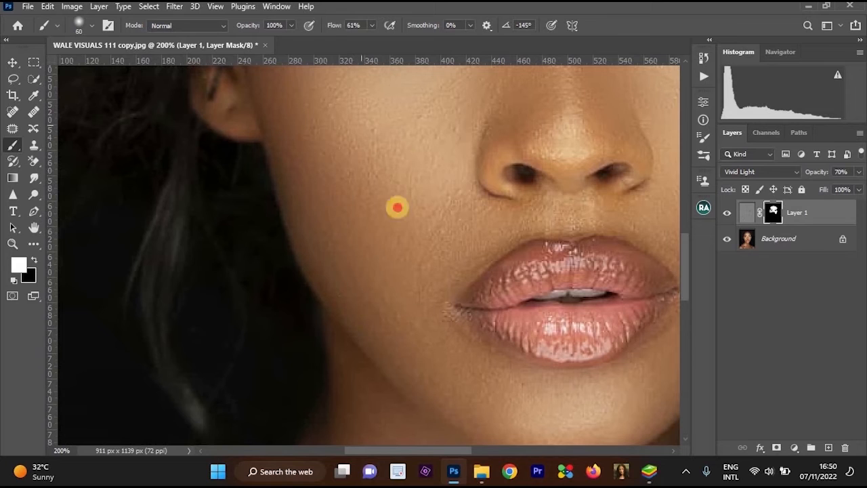
mouse_move(425, 197)
left_mouse_down()
mouse_move(453, 210)
mouse_move(449, 242)
mouse_move(578, 207)
mouse_move(601, 185)
mouse_move(531, 287)
left_mouse_up()
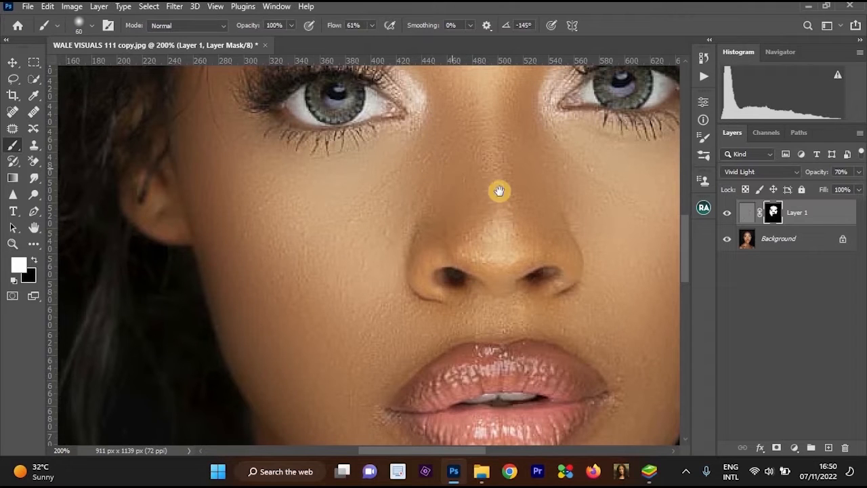
Reduce the brush to 45 pixels and paint white on Layer 1's mask between the nose and the upper lip.
key("ctrl+minus")
scroll(475, 241, "up", 1)
key("bracketleft")
key("bracketleft")
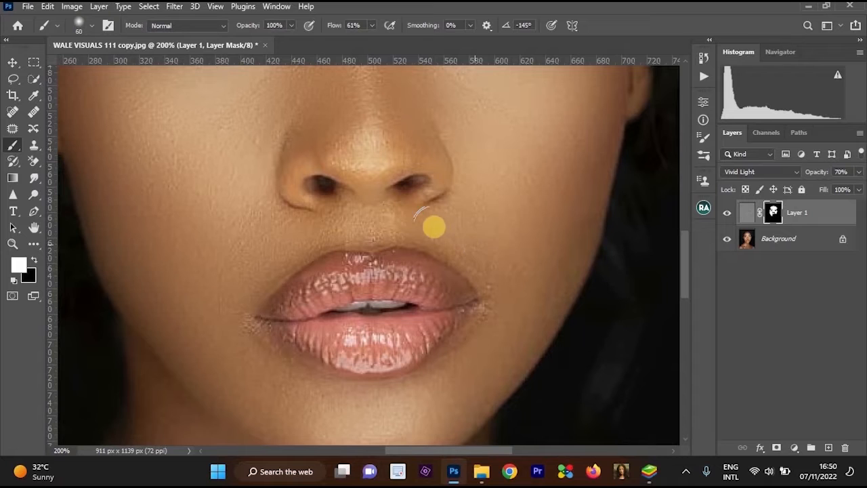
mouse_move(491, 262)
left_mouse_down()
mouse_move(501, 262)
mouse_move(383, 222)
mouse_move(319, 222)
mouse_move(312, 240)
left_mouse_up()
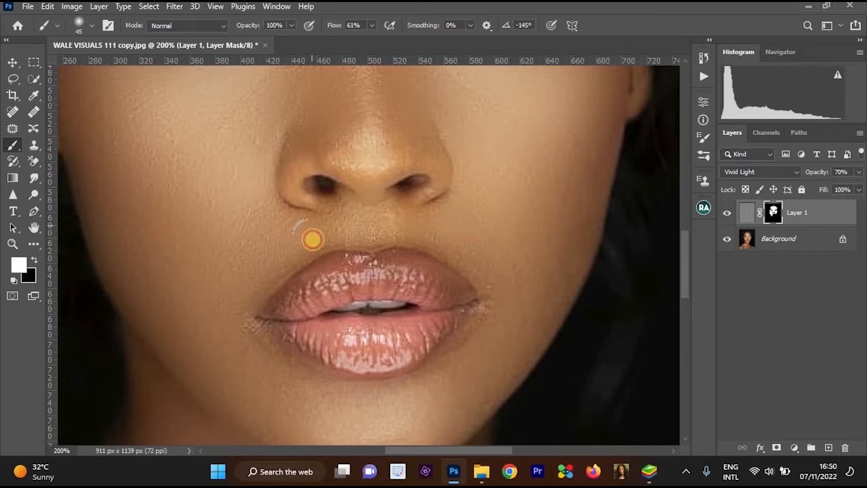
left_click_drag(401, 186, 414, 235)
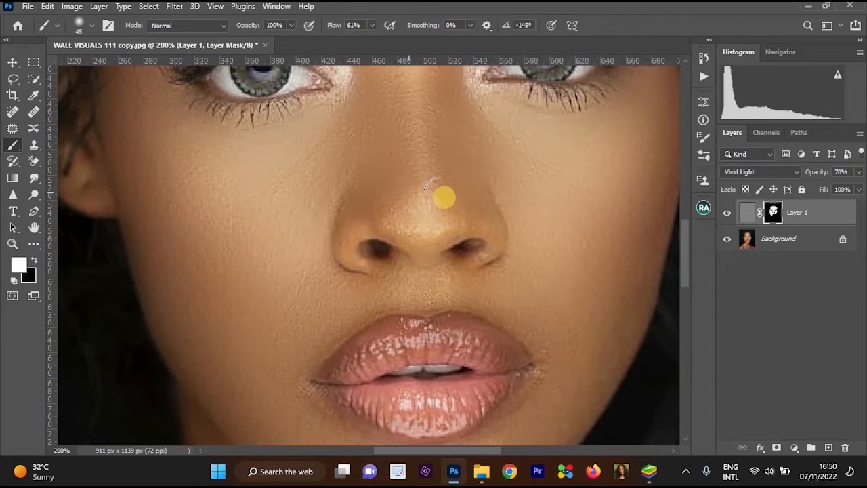
Paint white on Layer 1's mask across the chin and the skin just below the lips.
scroll(473, 237, "down", 1)
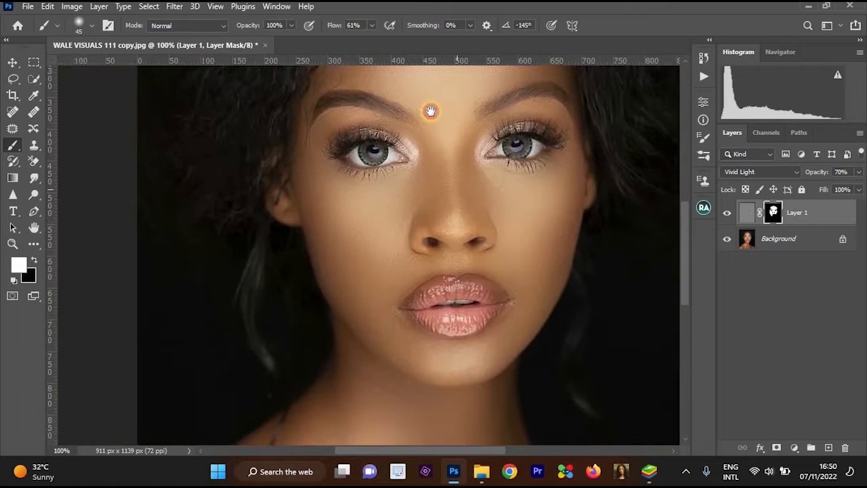
left_click_drag(430, 113, 443, 232)
scroll(420, 271, "up", 1)
mouse_move(311, 306)
left_mouse_down()
mouse_move(347, 302)
mouse_move(430, 348)
mouse_move(307, 297)
mouse_move(337, 258)
left_mouse_up()
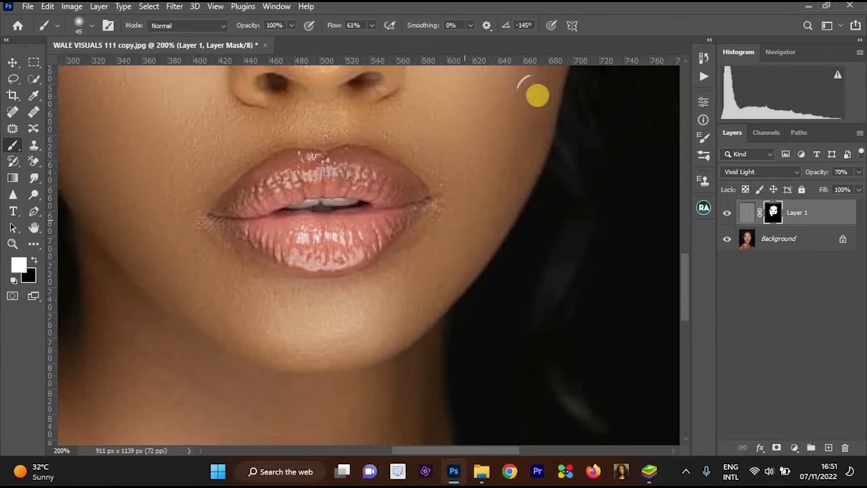
mouse_move(470, 246)
left_mouse_down()
mouse_move(522, 155)
mouse_move(465, 240)
mouse_move(361, 271)
mouse_move(348, 309)
left_mouse_up()
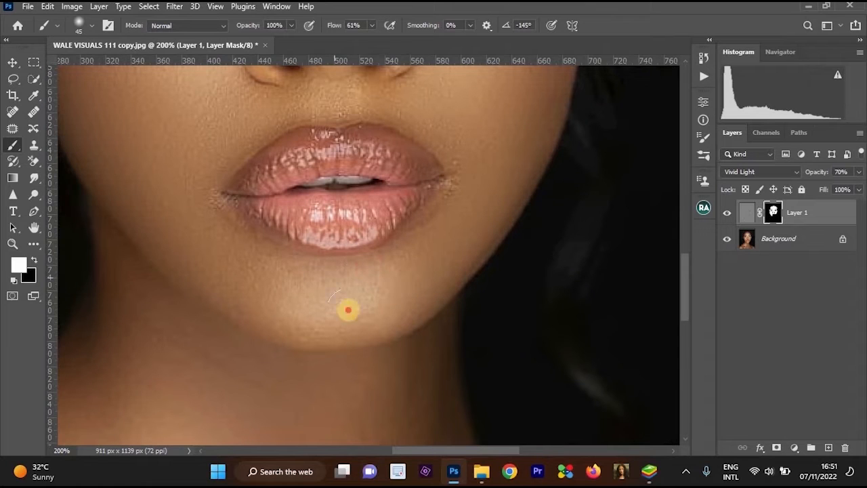
mouse_move(229, 264)
left_mouse_down()
mouse_move(264, 308)
mouse_move(282, 316)
mouse_move(165, 216)
mouse_move(193, 254)
mouse_move(141, 216)
mouse_move(201, 217)
mouse_move(238, 255)
mouse_move(341, 236)
mouse_move(397, 181)
left_mouse_up()
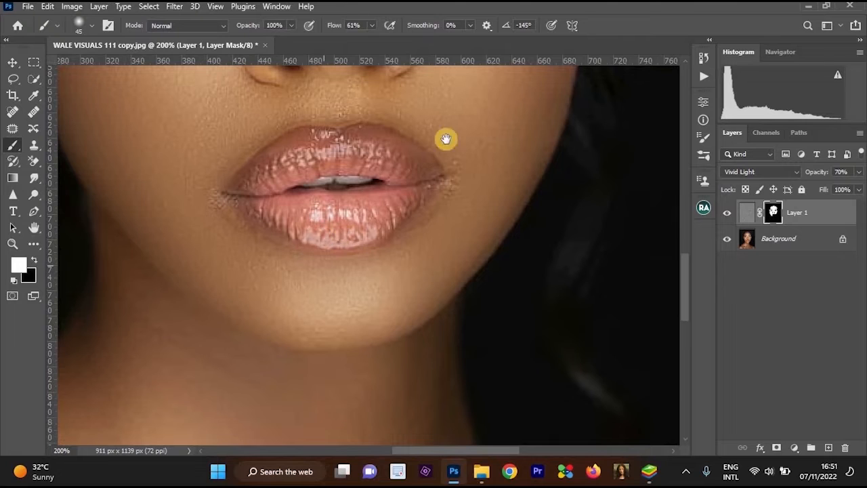
left_click_drag(445, 139, 489, 187)
left_click_drag(432, 264, 346, 285)
Paint black on Layer 1's mask over the lips and the mouth corner on the image's right side.
key("x")
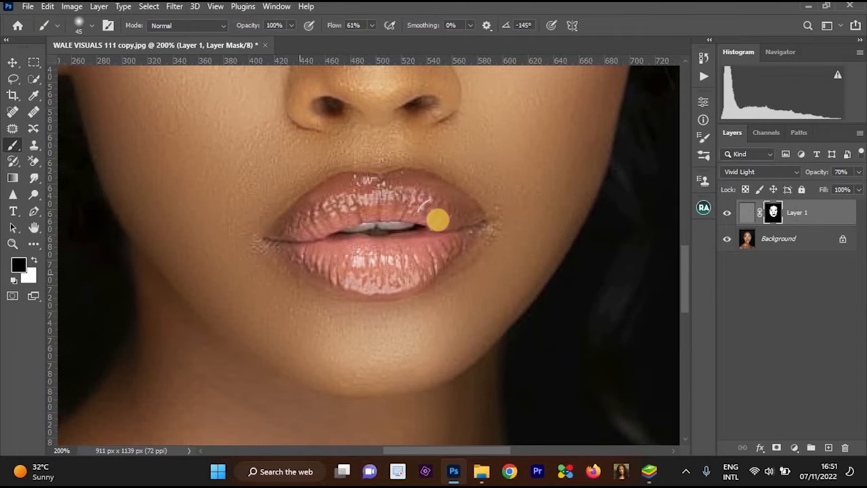
left_click_drag(437, 136, 488, 206)
left_click(512, 213, "alt")
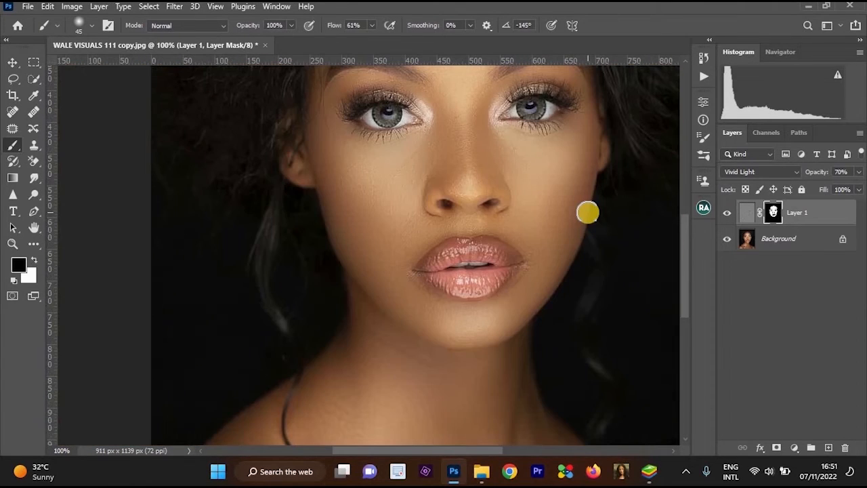
left_click(580, 305, "ctrl")
Paint black on Layer 1's mask along the jaw edge on the image's right side, and set the foreground back to white.
key("x")
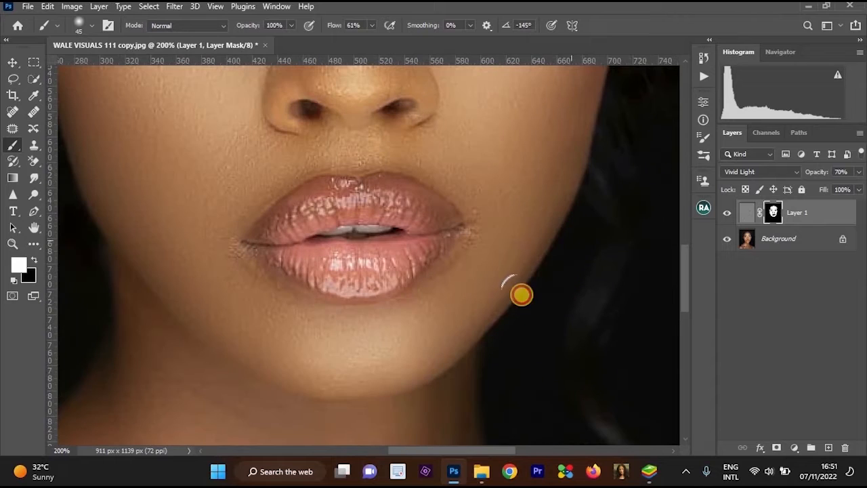
key("x")
left_click_drag(451, 370, 522, 283)
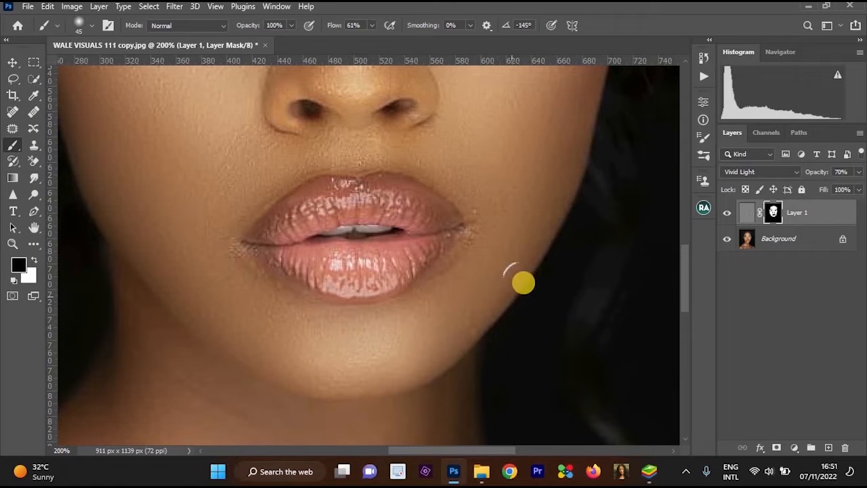
key("x")
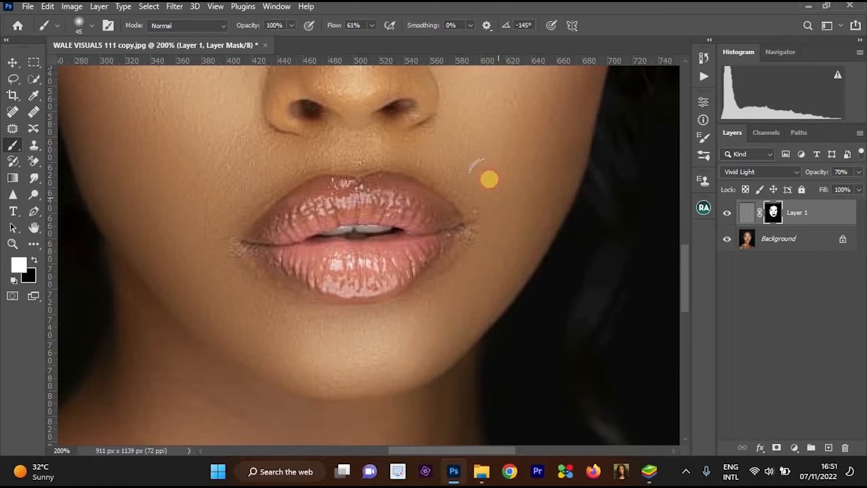
left_click(415, 174, "alt")
left_click(415, 173, "alt")
left_click(459, 243, "alt")
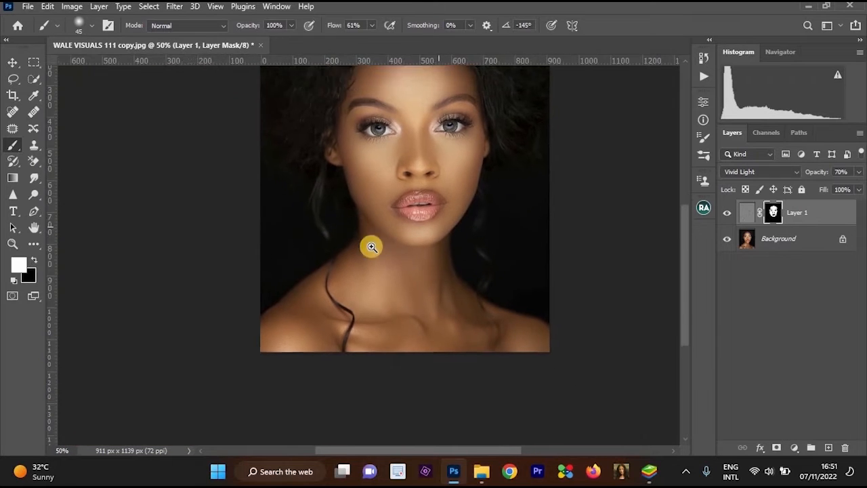
Enlarge the brush to 80 pixels and paint white on Layer 1's mask down the neck.
left_click_drag(370, 248, 390, 264)
left_click(371, 250, "ctrl")
left_click(371, 250, "ctrl")
left_click(419, 222, "ctrl")
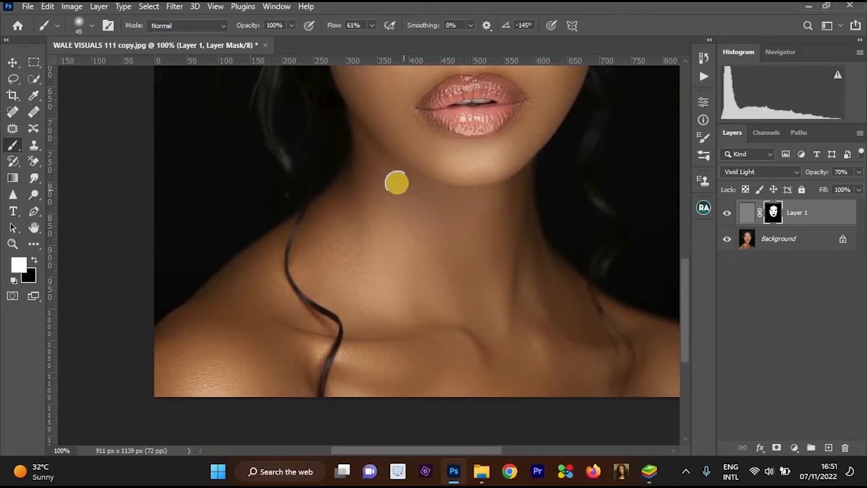
key("bracketright")
key("bracketright")
key("bracketright")
key("bracketright")
mouse_move(374, 152)
left_mouse_down()
mouse_move(455, 212)
mouse_move(376, 177)
mouse_move(417, 234)
mouse_move(357, 227)
mouse_move(328, 272)
mouse_move(318, 258)
mouse_move(319, 237)
mouse_move(379, 318)
mouse_move(420, 328)
left_mouse_up()
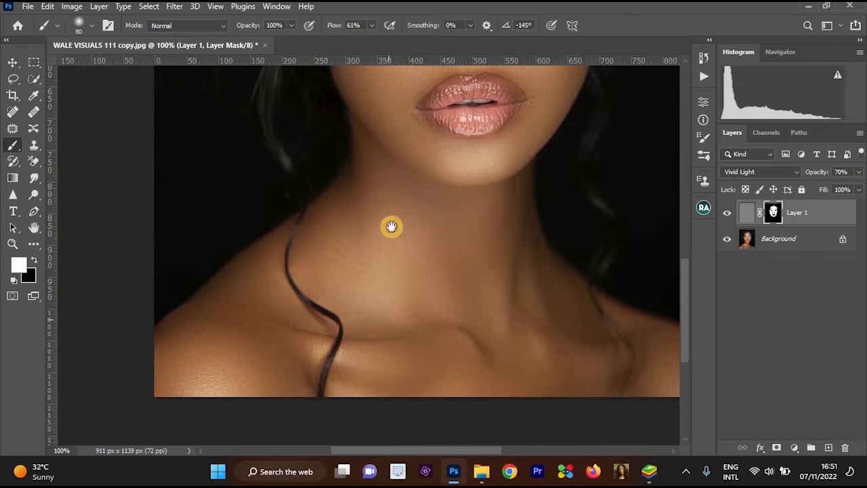
Paint white on Layer 1's mask across the collarbones, upper chest and the shoulder on the image's left side.
left_click_drag(336, 371, 303, 264)
left_click(337, 253, "ctrl")
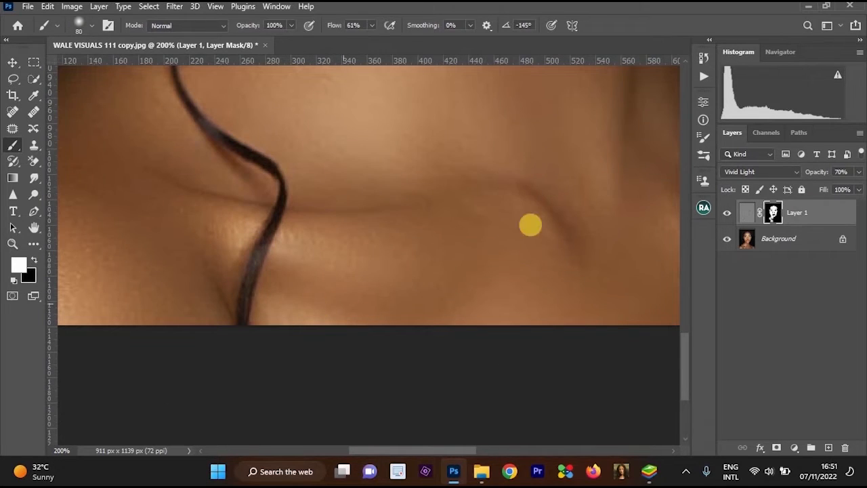
left_click_drag(569, 223, 220, 337)
mouse_move(244, 294)
left_mouse_down()
mouse_move(256, 347)
mouse_move(370, 317)
mouse_move(425, 176)
mouse_move(370, 213)
mouse_move(543, 214)
left_mouse_up()
mouse_move(543, 214)
left_mouse_down()
mouse_move(440, 234)
mouse_move(545, 202)
mouse_move(672, 240)
left_mouse_up()
left_click_drag(553, 270, 487, 329)
left_click(470, 282, "alt")
mouse_move(434, 284)
left_mouse_down()
mouse_move(405, 285)
mouse_move(513, 248)
mouse_move(597, 251)
left_mouse_up()
left_click(411, 248, "ctrl")
left_click(411, 247, "ctrl")
mouse_move(470, 190)
left_mouse_down()
mouse_move(533, 272)
mouse_move(531, 246)
mouse_move(534, 287)
mouse_move(485, 359)
mouse_move(341, 348)
mouse_move(293, 262)
mouse_move(227, 305)
mouse_move(408, 134)
left_mouse_up()
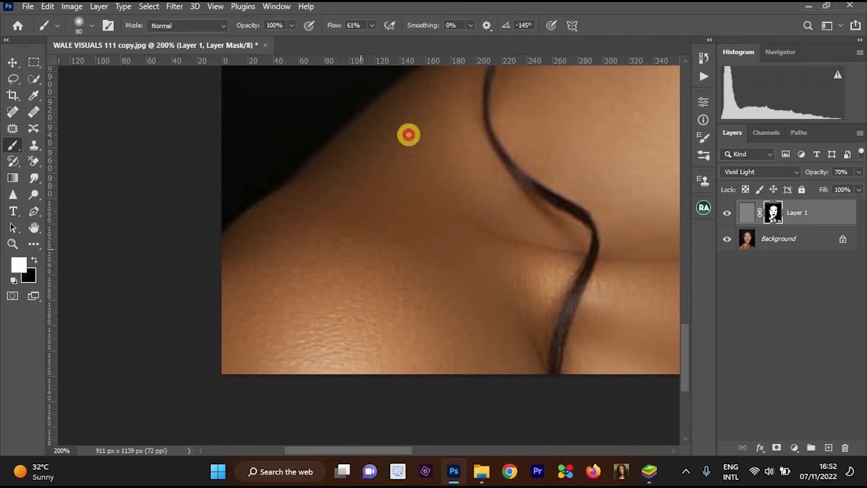
Reduce the brush to 60 pixels and paint white on Layer 1's mask over the forehead above the eyebrows.
key("ctrl+minus")
left_click_drag(414, 327, 350, 420)
key("ctrl+minus")
left_click_drag(422, 267, 338, 396)
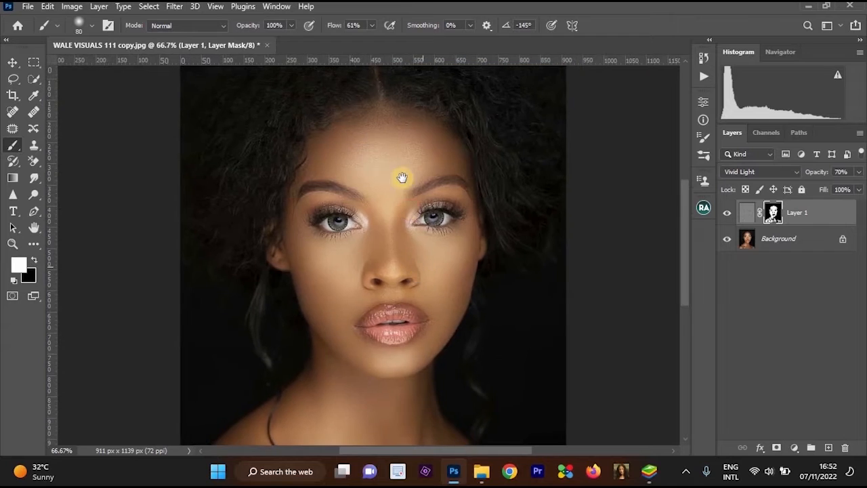
key("ctrl+plus")
key("bracketleft")
key("bracketleft")
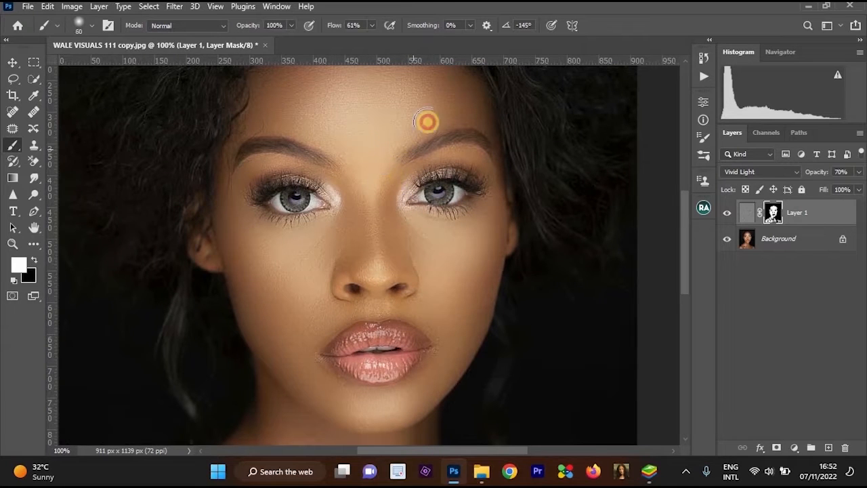
left_click_drag(471, 111, 514, 163)
mouse_move(478, 111)
left_mouse_down()
mouse_move(436, 99)
mouse_move(376, 107)
left_mouse_up()
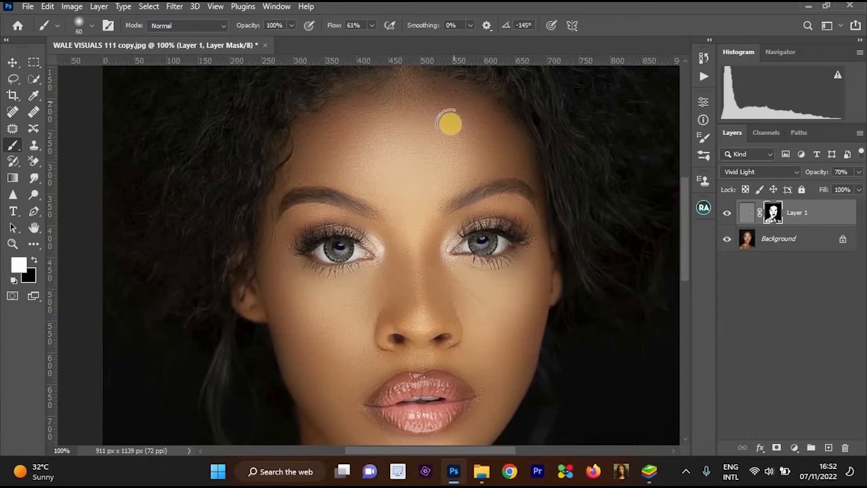
Merge Layer 1 and the Background into a single layer.
left_click(467, 270, "alt")
left_click_drag(467, 271, 492, 151)
left_click(491, 151, "ctrl")
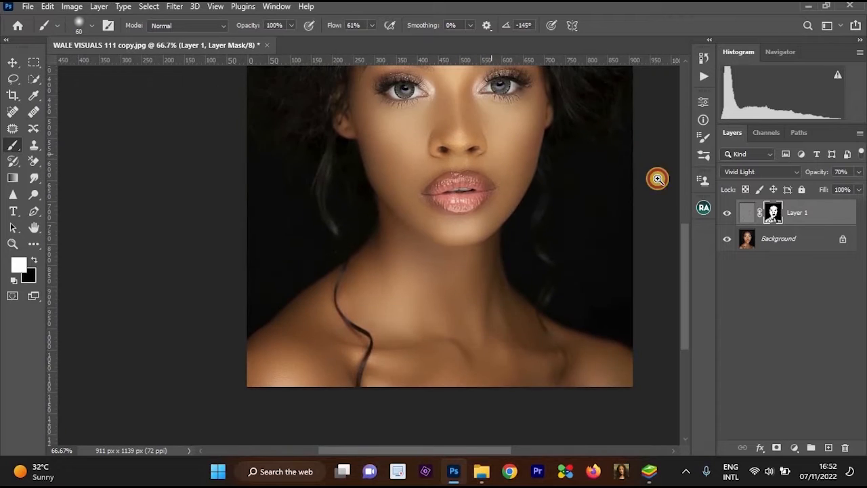
left_click(785, 241)
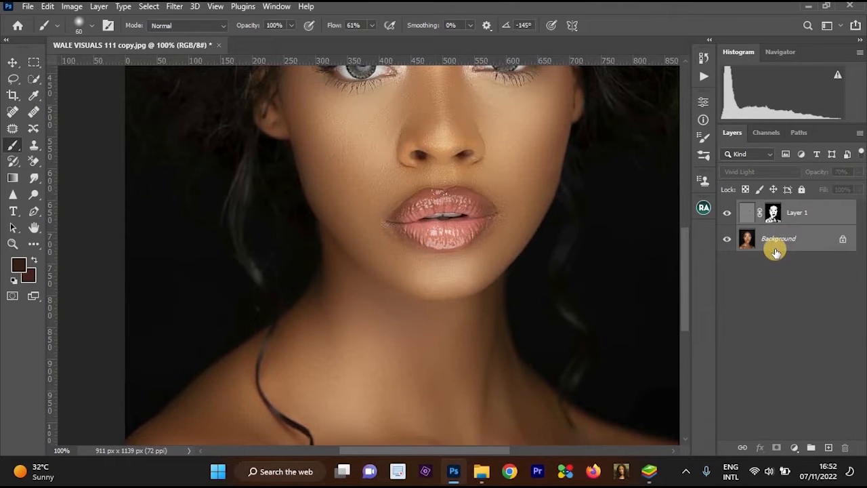
key("ctrl+e")
Examine the smoothed skin on the face, neck and shoulders of the merged portrait up close and as a whole.
left_click(515, 201, "alt")
left_click_drag(495, 125, 515, 174)
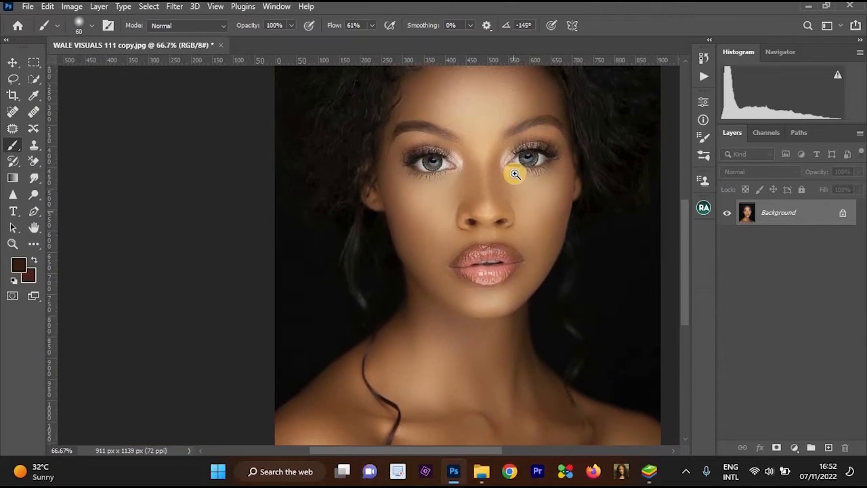
left_click(499, 229, "ctrl")
scroll(458, 140, "up", 3)
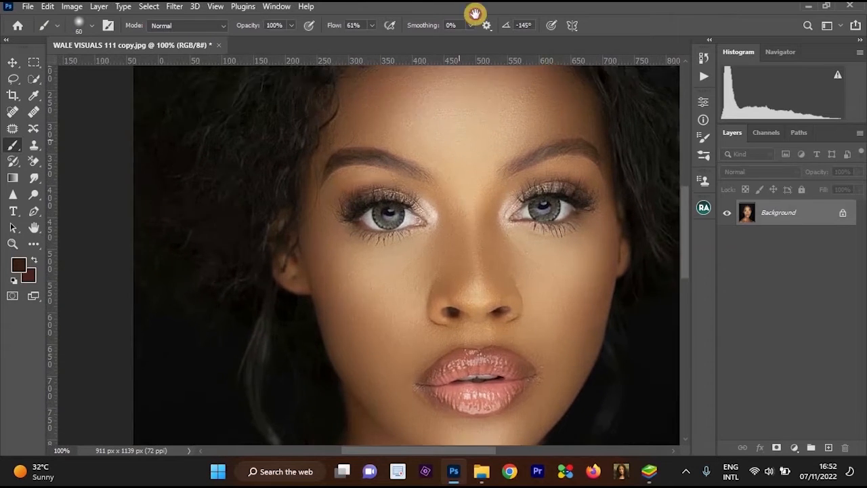
left_click(455, 320, "ctrl")
left_click_drag(456, 320, 469, 40)
left_click_drag(467, 358, 472, 61)
left_click_drag(472, 331, 508, 112)
left_click(508, 111, "alt")
left_click_drag(508, 112, 497, 244)
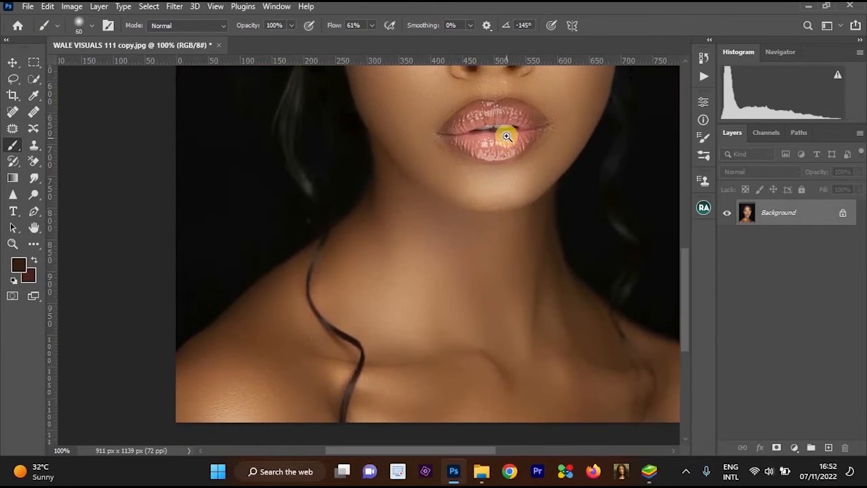
left_click(506, 136, "alt")
left_click(419, 101, "ctrl")
left_click(402, 199, "ctrl")
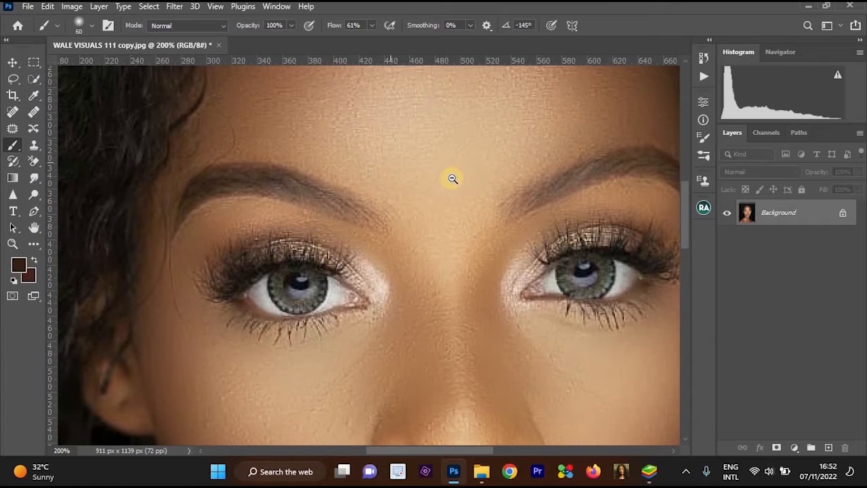
left_click(452, 178, "alt")
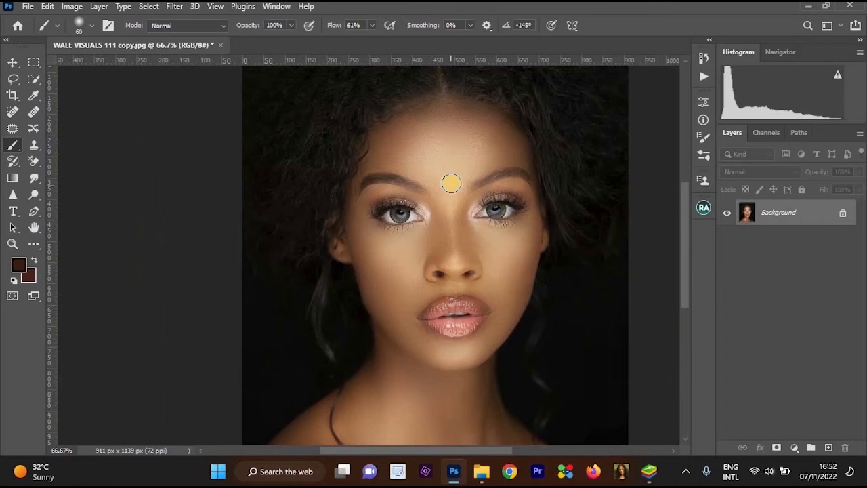
left_click(416, 175, "ctrl")
left_click(525, 151, "ctrl")
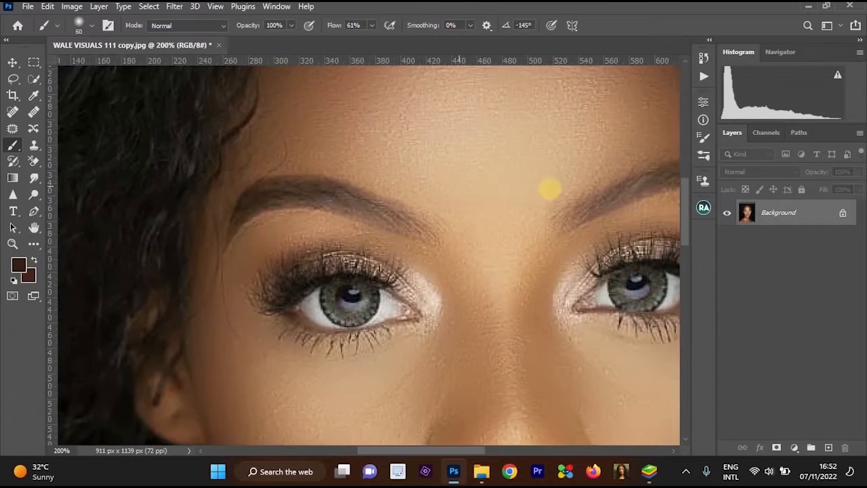
left_click_drag(371, 216, 453, 170)
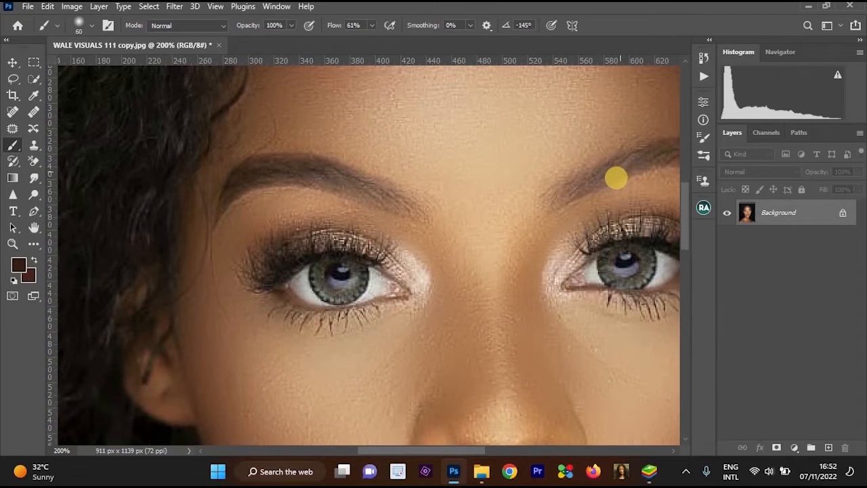
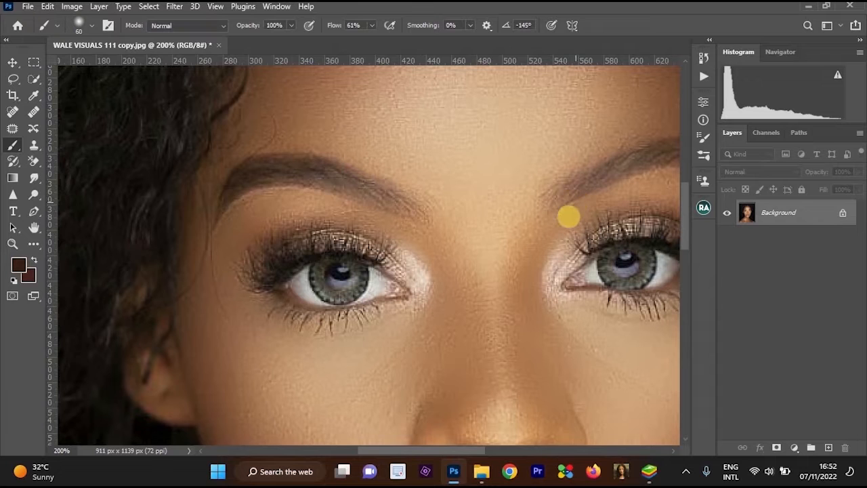
Begin a Pen tool path at the inner end of the eyebrow on the image's right side and trace its upper edge towards the arch.
left_click(549, 191, "alt")
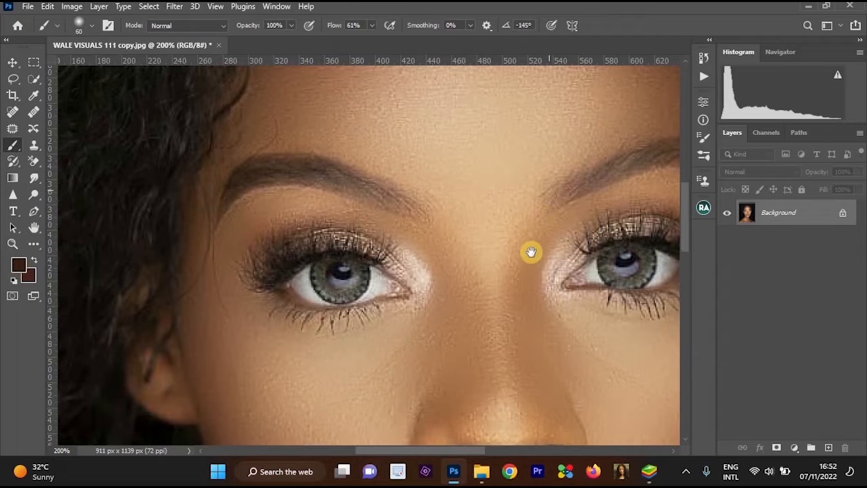
left_click(538, 194, "ctrl")
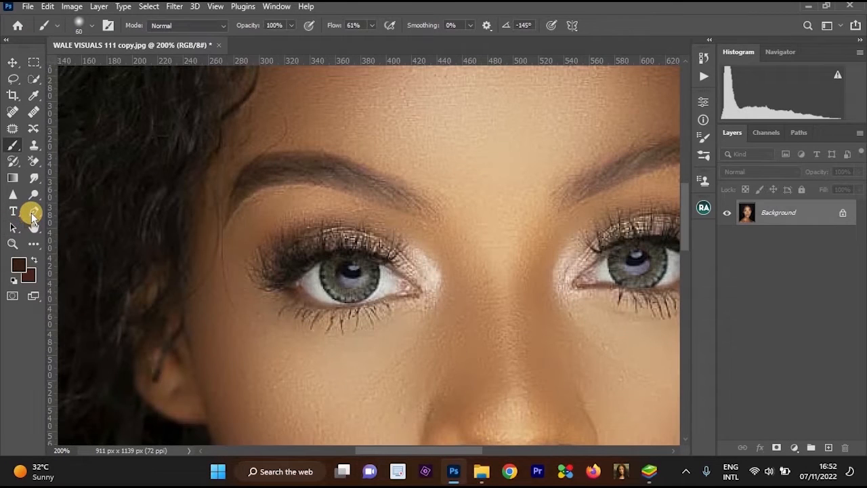
left_click(32, 213)
left_click(74, 209)
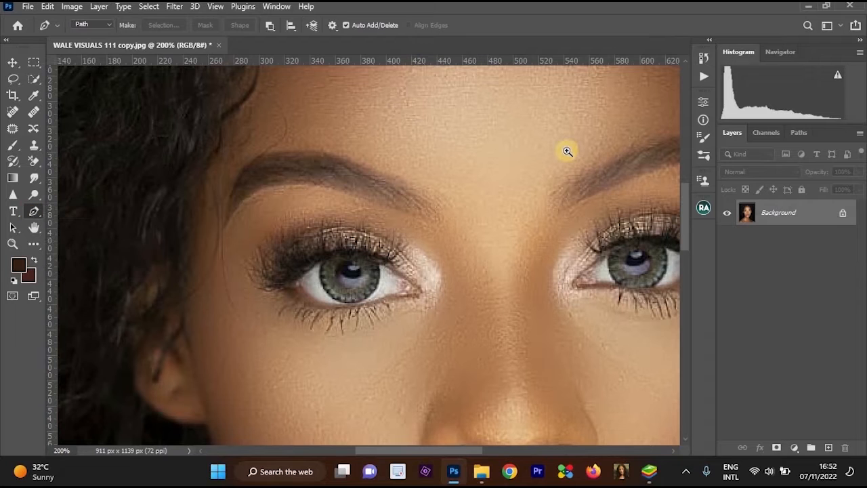
left_click(567, 151, "ctrl")
left_click_drag(613, 169, 403, 191)
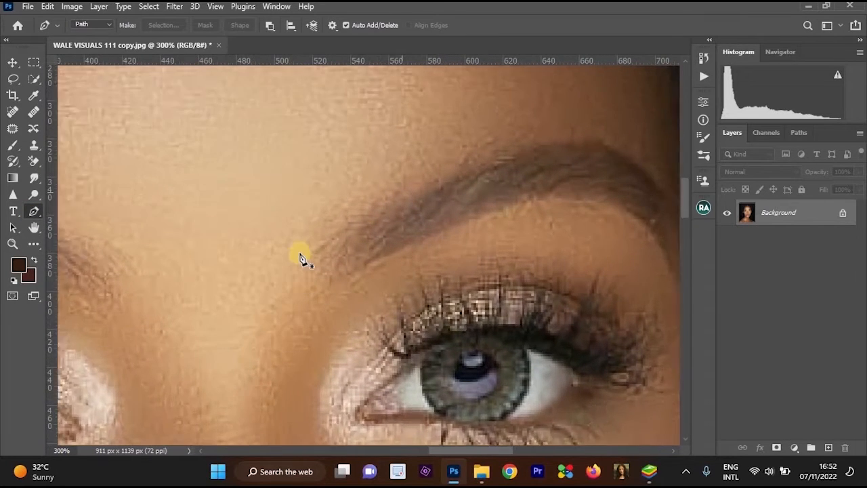
left_click(306, 253)
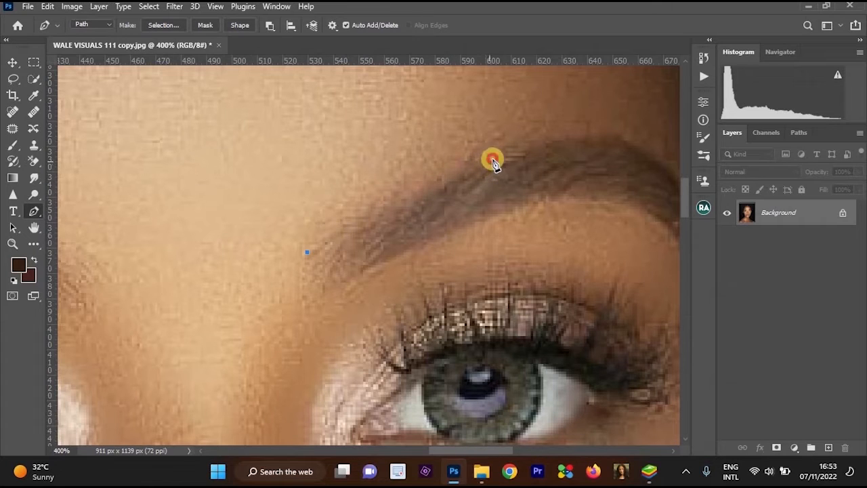
left_click(524, 148)
scroll(557, 170, "up", 2)
scroll(557, 170, "right", 2)
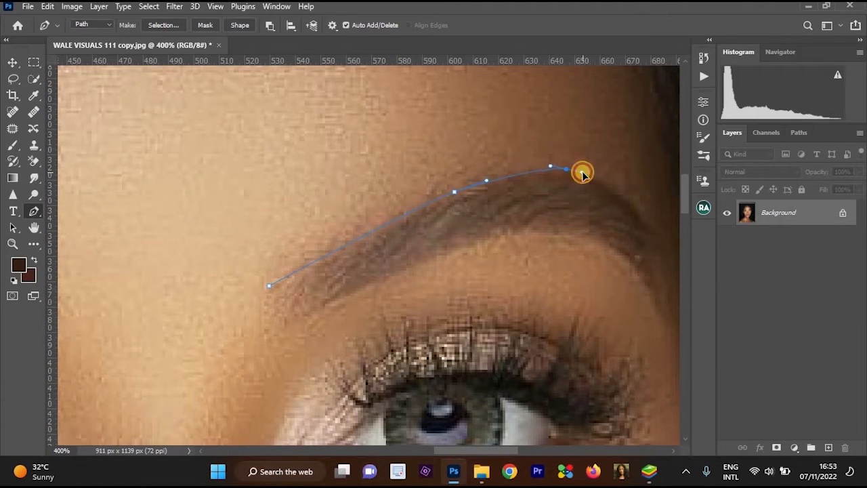
left_click(582, 174)
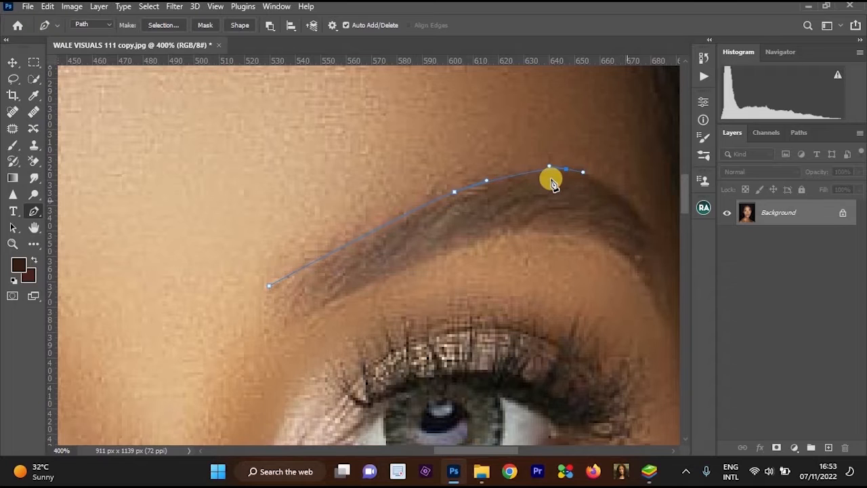
Continue the eyebrow path in a curve over the arch and down to the tip of the tail.
scroll(552, 180, "right", 2)
scroll(551, 180, "down", 1)
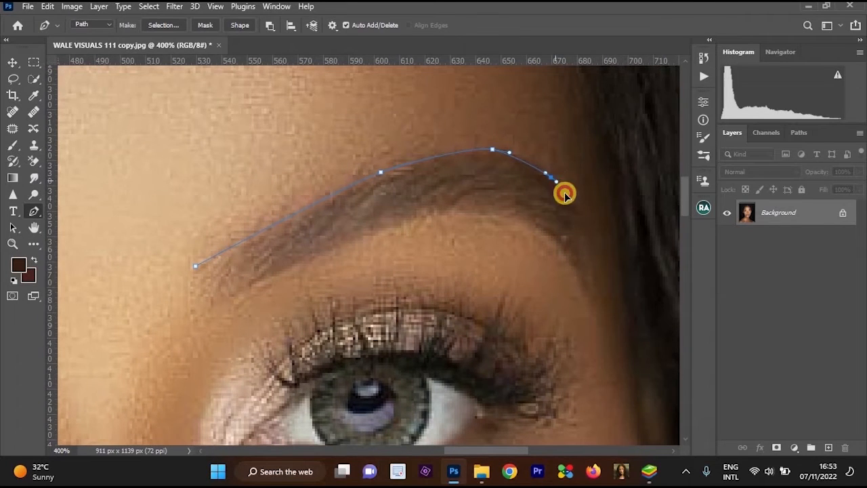
left_click_drag(568, 198, 592, 243)
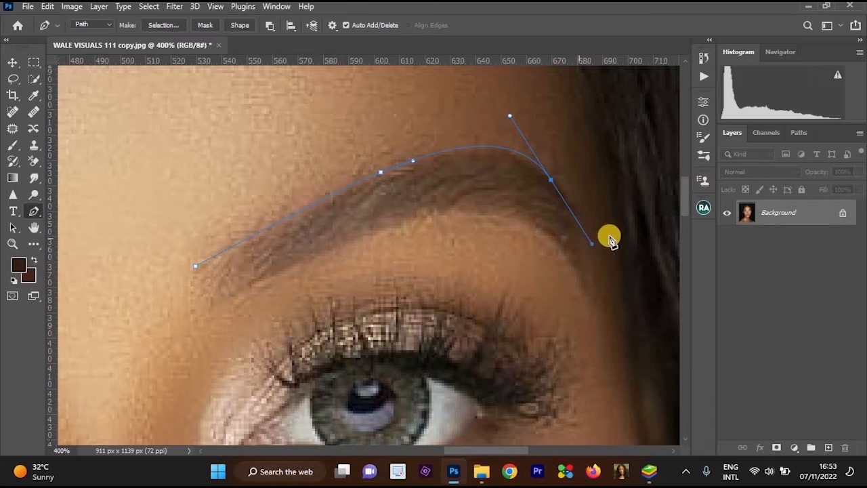
left_click(571, 213)
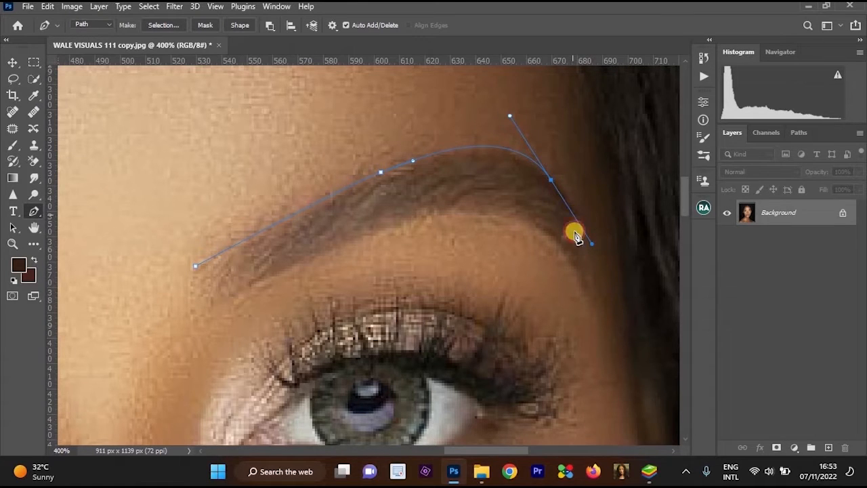
left_click(596, 315)
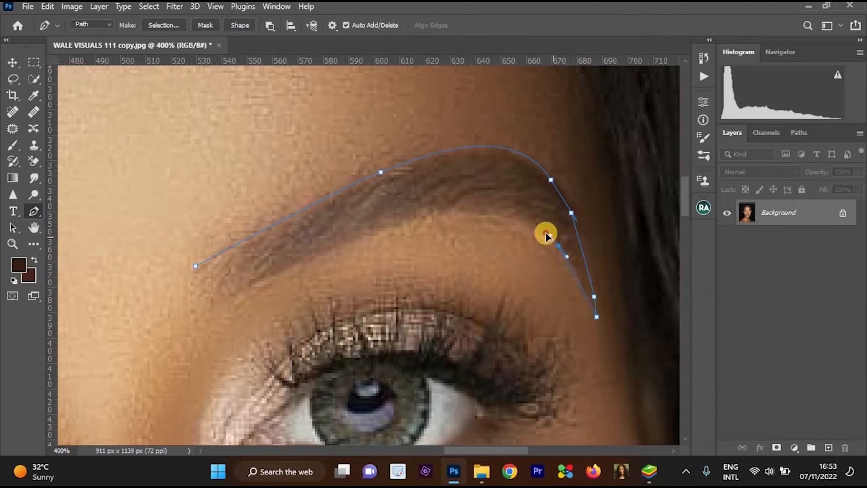
Trace the eyebrow's lower edge from the tail back to the inner end and close the path at its starting point.
left_click_drag(546, 235, 545, 233)
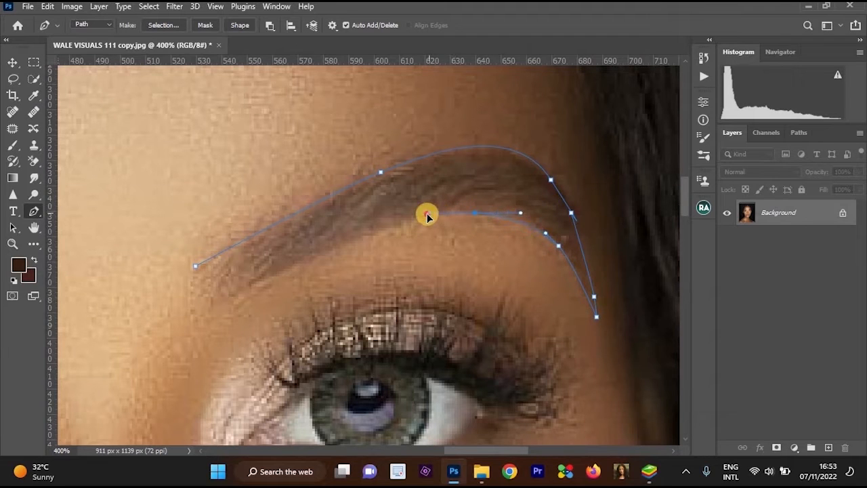
left_click_drag(427, 214, 466, 191)
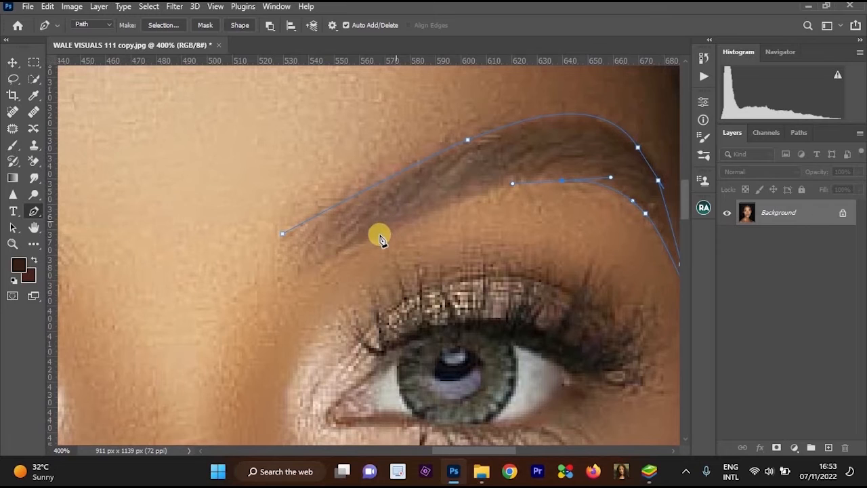
left_click(314, 264)
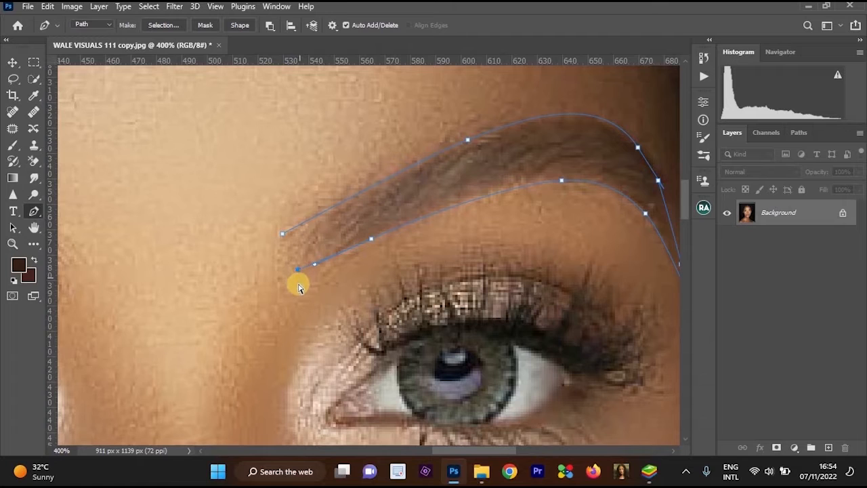
left_click(297, 274)
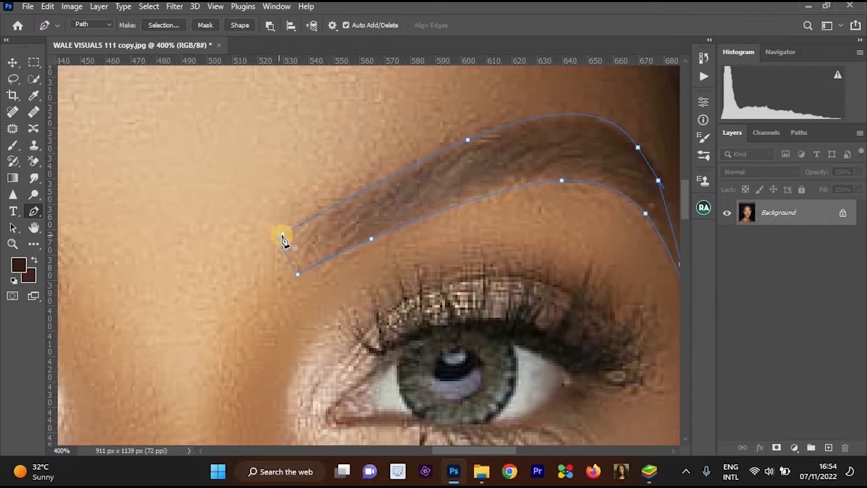
left_click(283, 237)
Convert the eyebrow path into a new anti-aliased selection with a feather radius of 1 pixel.
key("ctrl+minus")
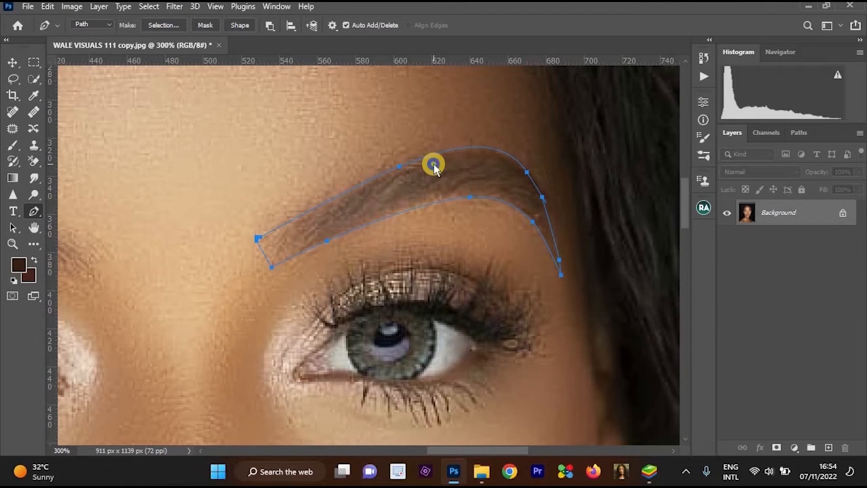
right_click(433, 167)
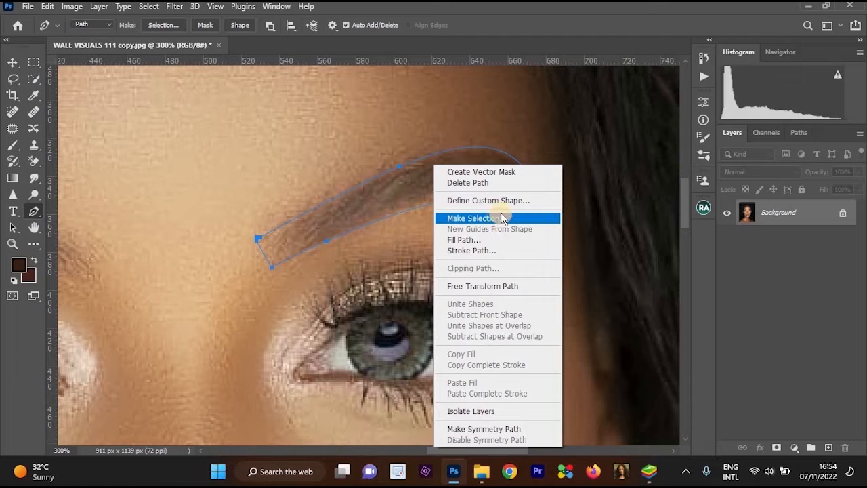
left_click(503, 218)
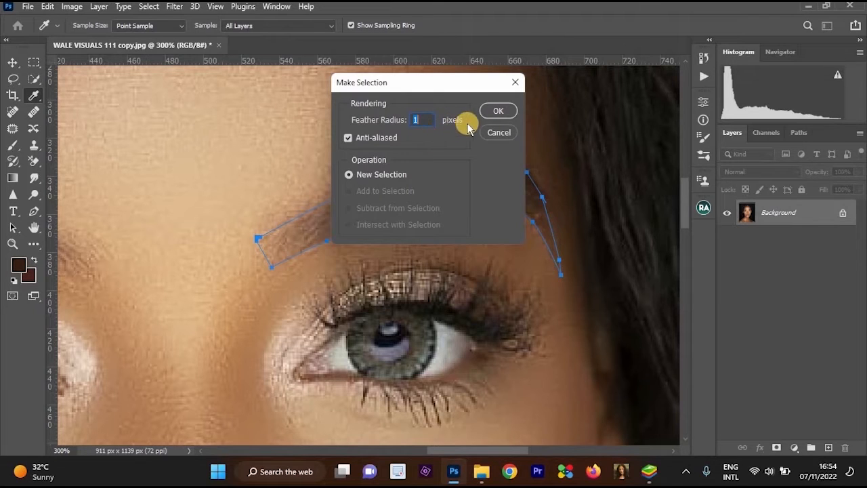
left_click(500, 113)
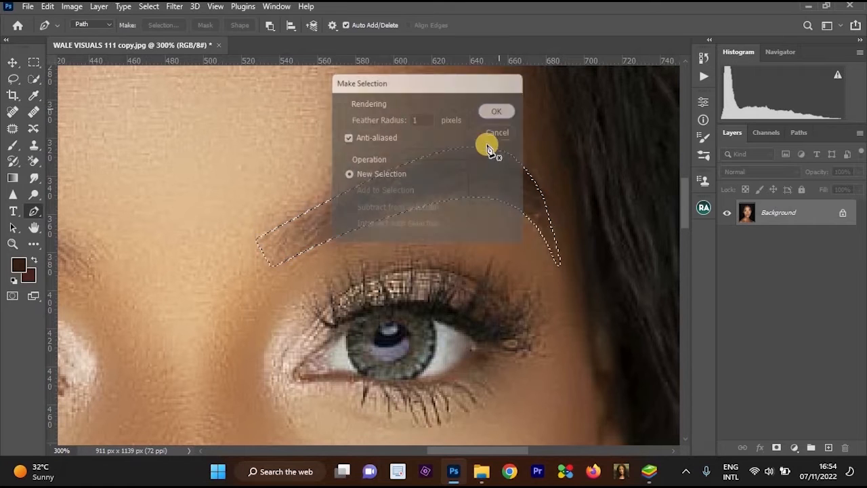
scroll(516, 181, "down", 1)
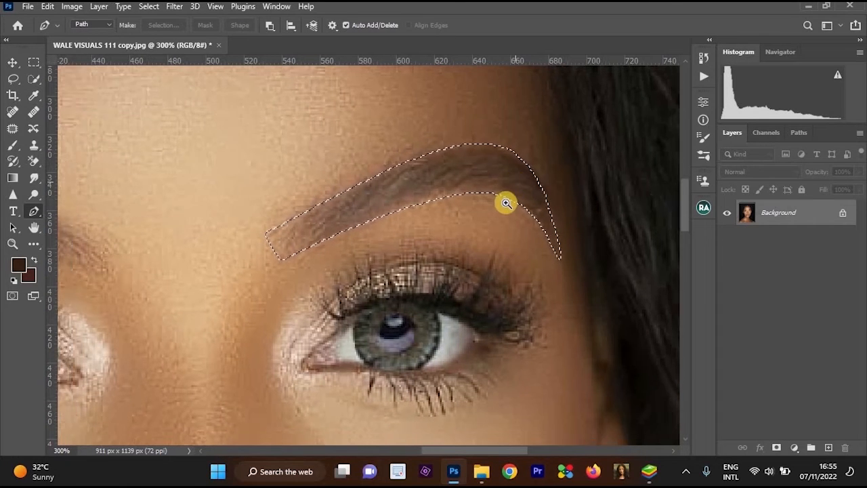
scroll(506, 202, "up", 1)
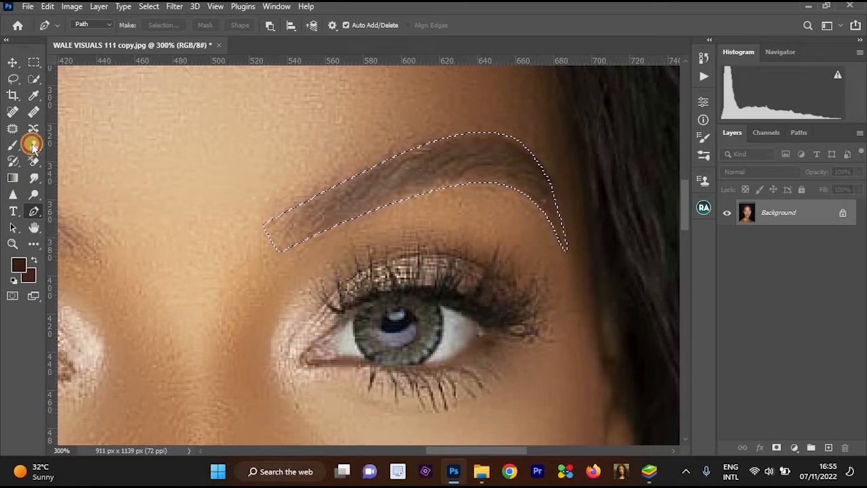
Set the Clone Stamp to a 25-pixel brush with 19% flow and sample the skin above the eyebrow's inner end.
left_click(33, 146)
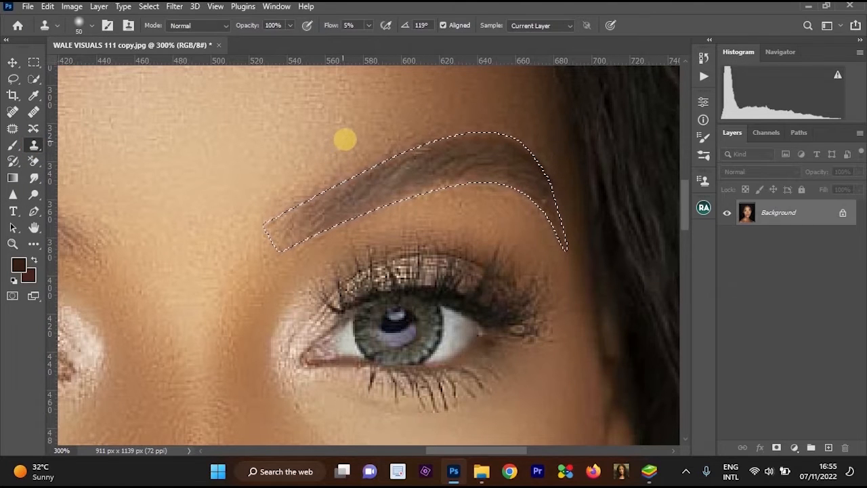
key("bracketleft")
key("bracketleft")
key("bracketleft")
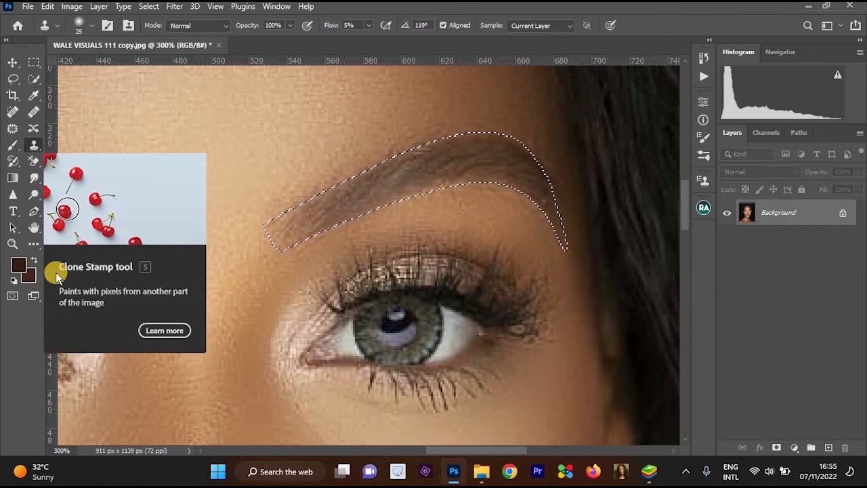
left_click(35, 152)
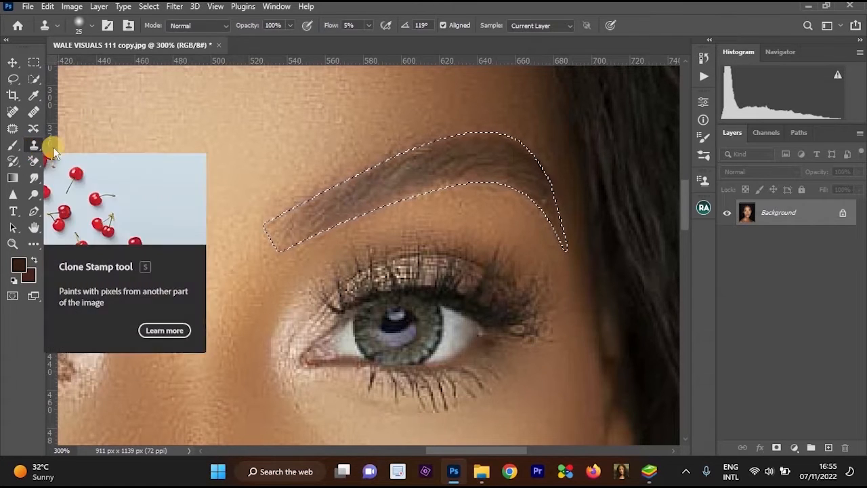
scroll(329, 142, "up", 1)
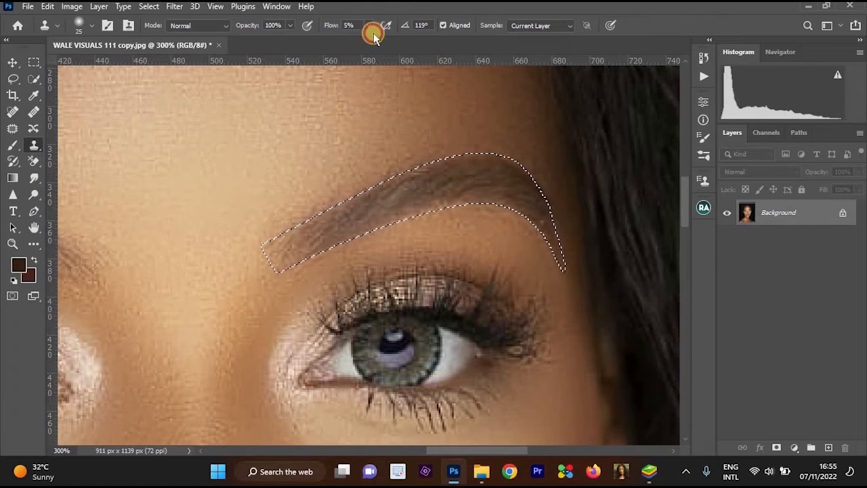
left_click_drag(374, 33, 385, 39)
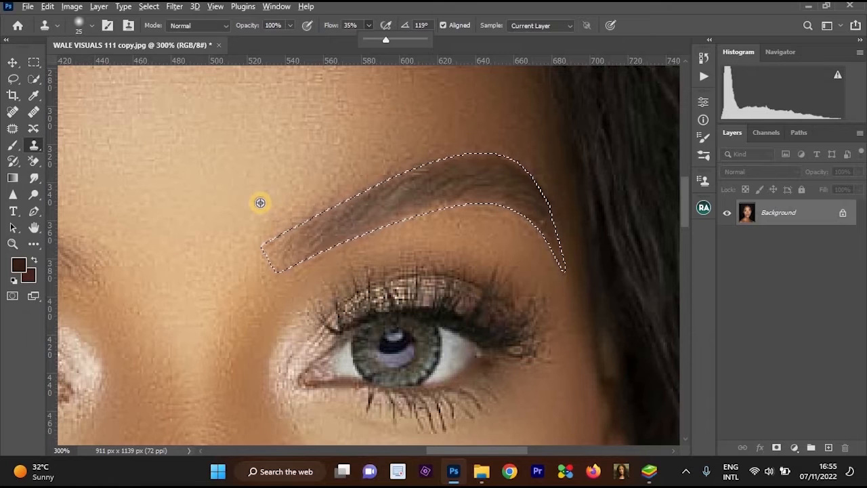
left_click(260, 203, "alt")
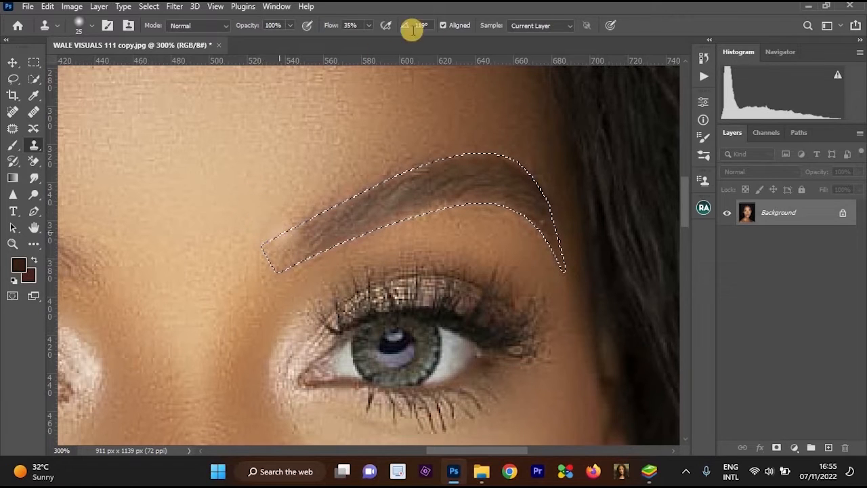
left_click(369, 27)
left_click(359, 40)
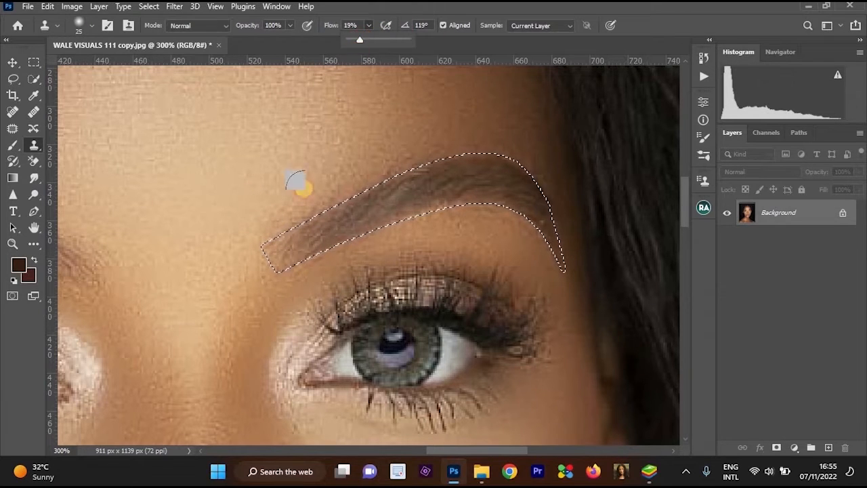
Clone forehead skin along the selected eyebrow's upper edge from the inner end over the arch, resampling skin above the arch.
left_click_drag(280, 231, 330, 210)
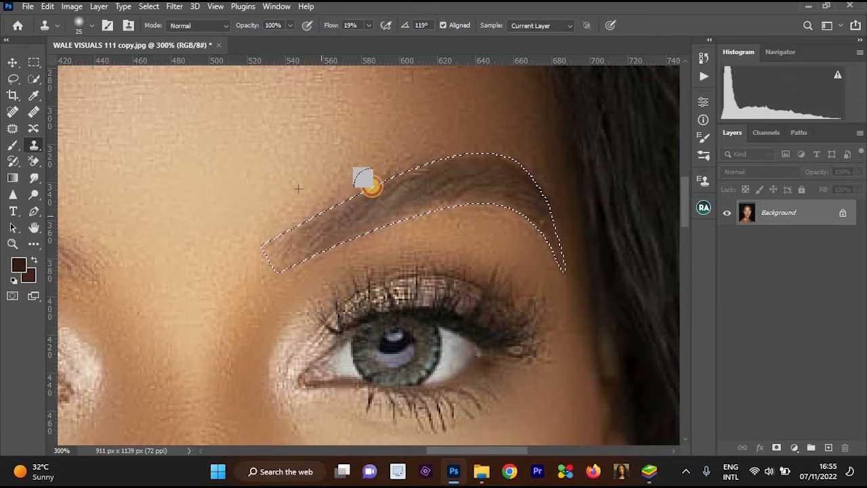
mouse_move(372, 186)
left_mouse_down()
mouse_move(444, 156)
mouse_move(503, 146)
mouse_move(372, 154)
mouse_move(344, 168)
left_mouse_up()
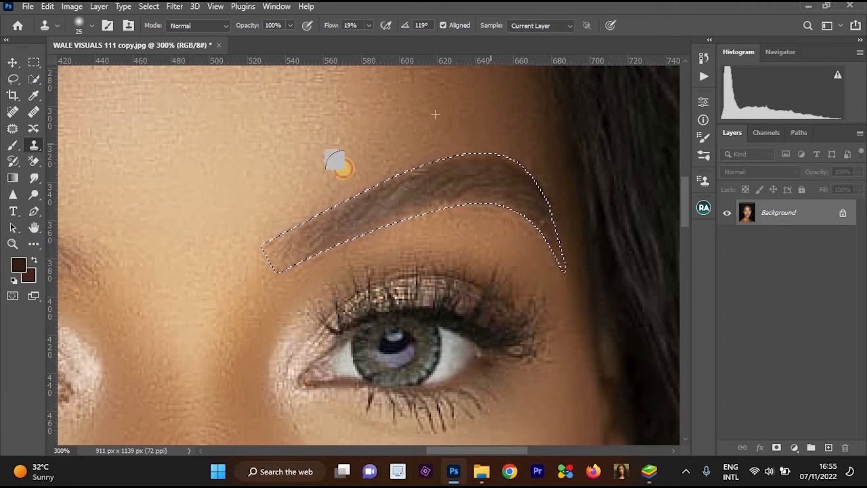
left_click_drag(427, 165, 312, 222)
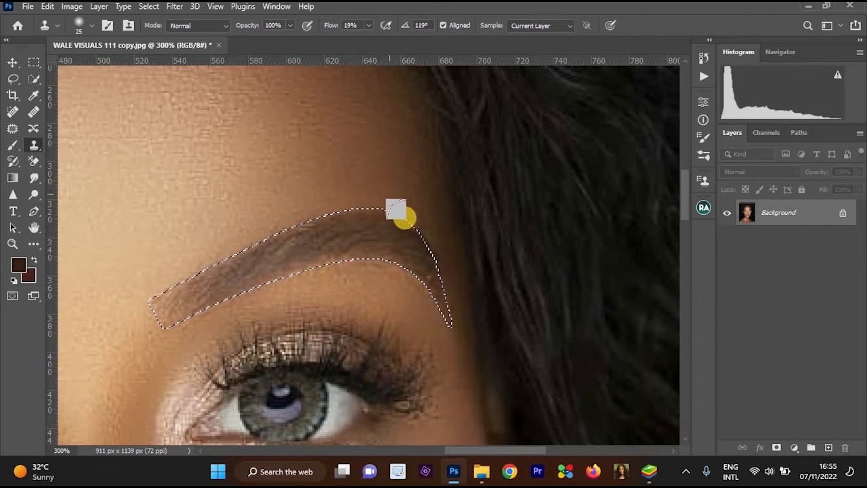
left_click(402, 185, "alt")
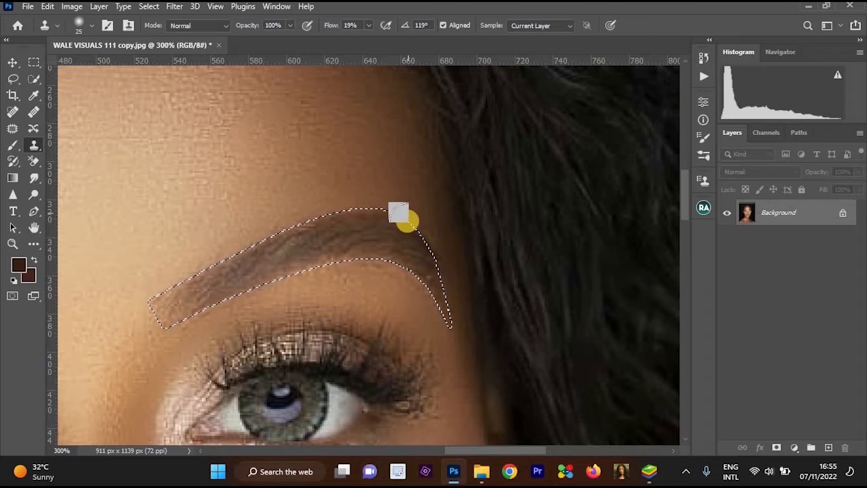
left_click_drag(407, 221, 412, 236)
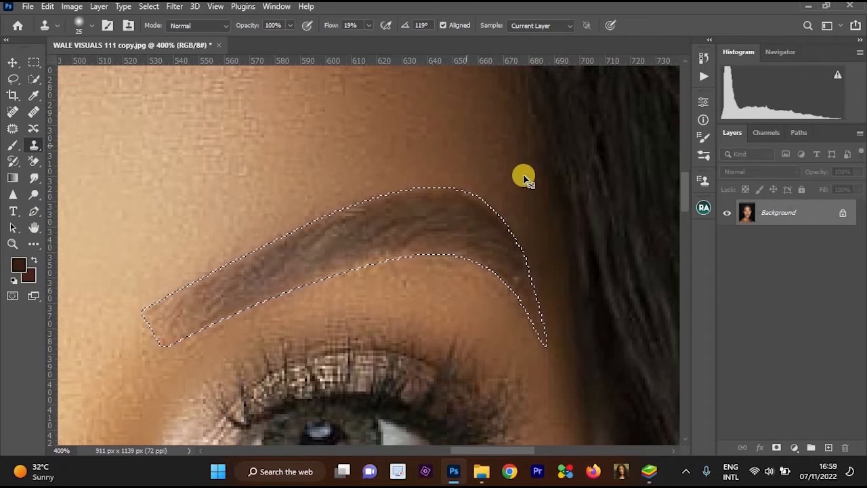
Sample the skin beneath the eyebrow's tail and clone it along the selected eyebrow's lower edge toward the inner end.
scroll(505, 253, "down", 3)
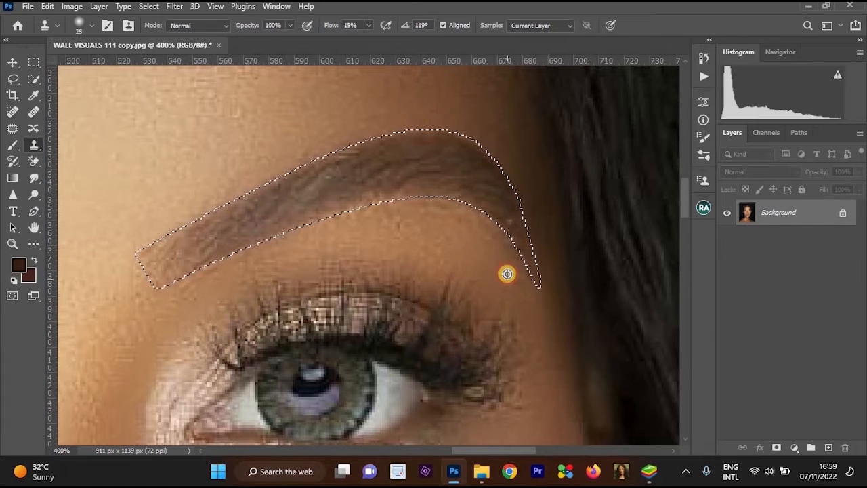
mouse_move(507, 273)
left_mouse_down()
mouse_move(507, 234)
mouse_move(521, 255)
mouse_move(462, 208)
mouse_move(405, 199)
mouse_move(338, 219)
mouse_move(435, 208)
mouse_move(496, 232)
left_mouse_up()
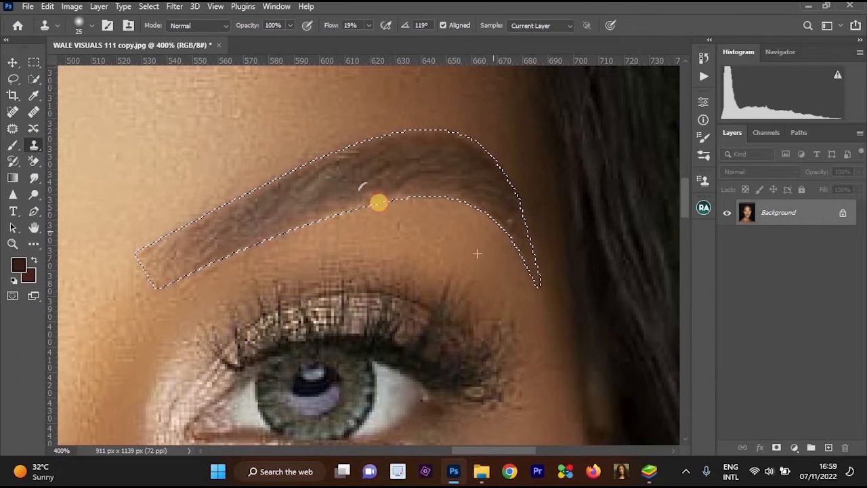
mouse_move(397, 129)
left_mouse_down()
mouse_move(399, 145)
mouse_move(333, 135)
mouse_move(379, 165)
mouse_move(305, 212)
left_mouse_up()
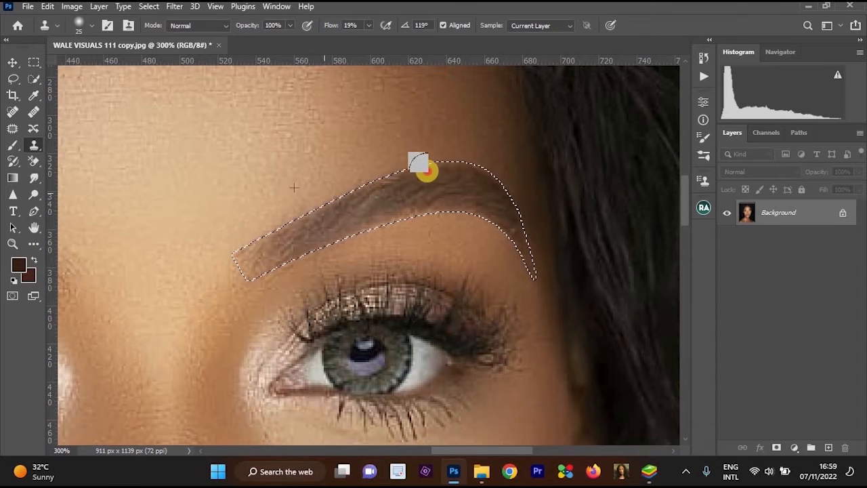
Clear the selection around the finished eyebrow and bring both eyebrows into view.
left_click(13, 78)
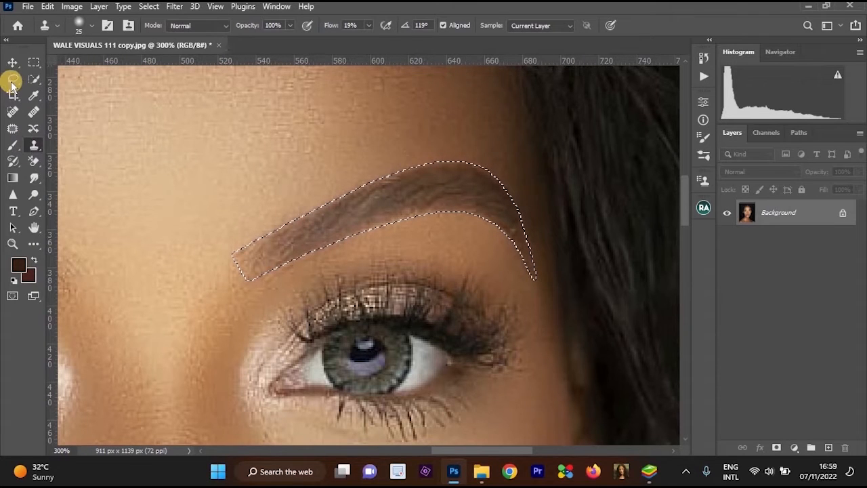
left_click(376, 142)
left_click_drag(516, 189, 450, 226)
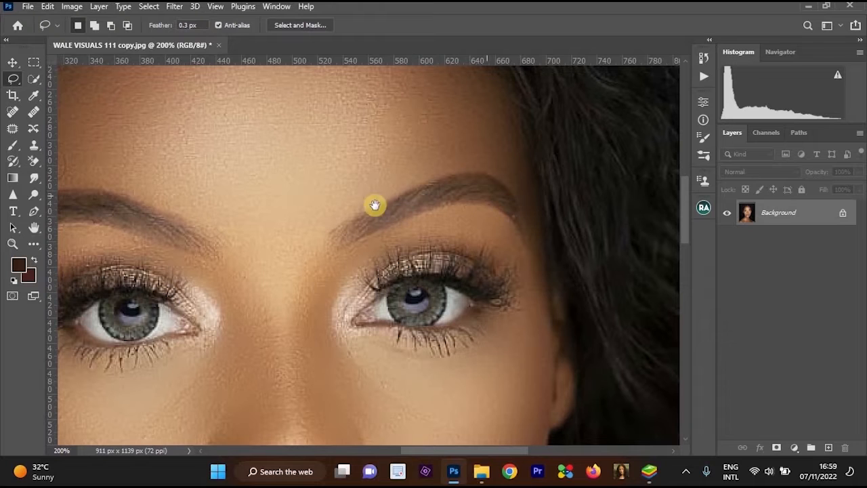
left_click_drag(399, 203, 544, 210)
left_click_drag(453, 196, 506, 209)
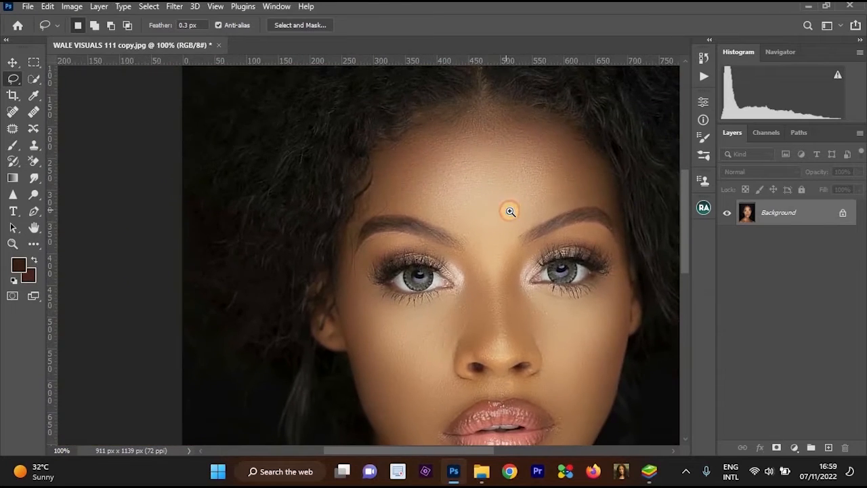
Duplicate the Background layer onto a new layer.
left_click(541, 222)
left_click(542, 223)
key("ctrl+j")
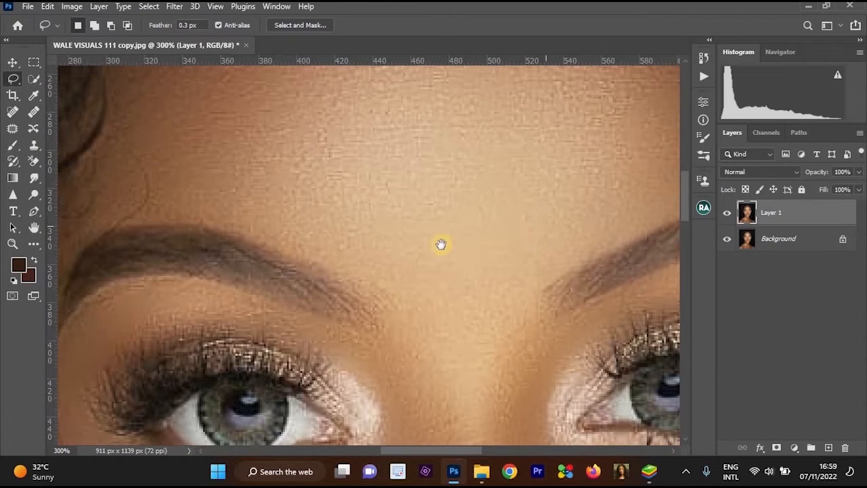
Trace the other eyebrow's upper edge with the Pen tool from the inner end over the arch down toward the tail.
left_click_drag(399, 260, 484, 206)
left_click(337, 217)
left_click(34, 211)
left_click(518, 303)
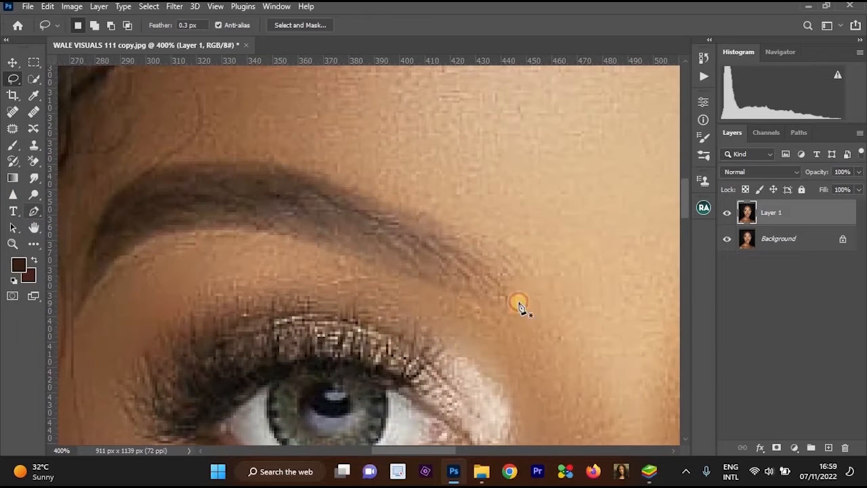
left_click_drag(538, 246, 214, 259)
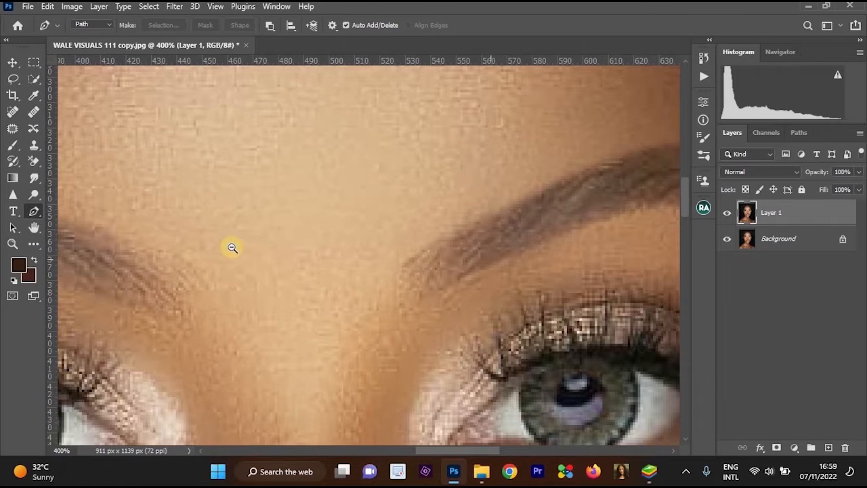
key("ctrl+minus")
left_click_drag(105, 215, 342, 231)
key("ctrl+plus")
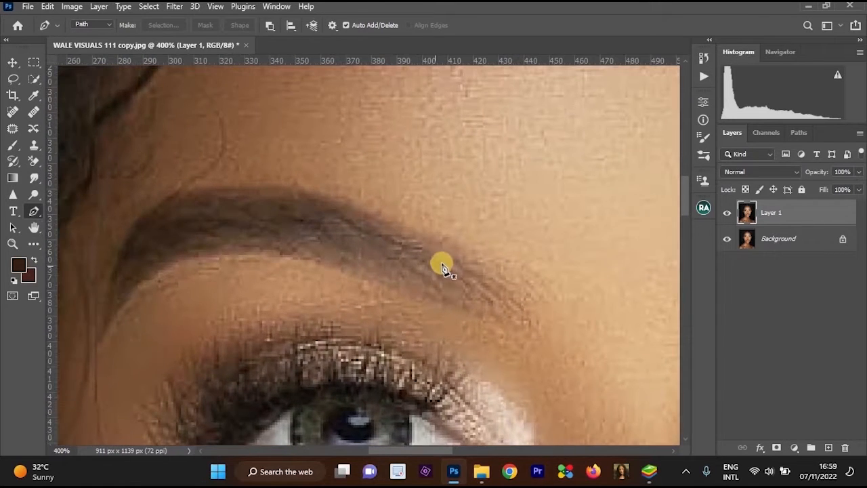
left_click(541, 272)
left_click(386, 217)
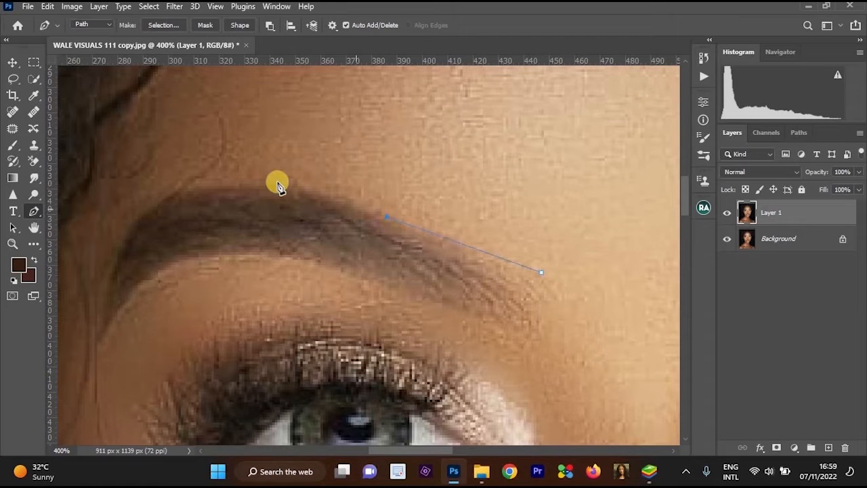
left_click_drag(237, 187, 166, 193)
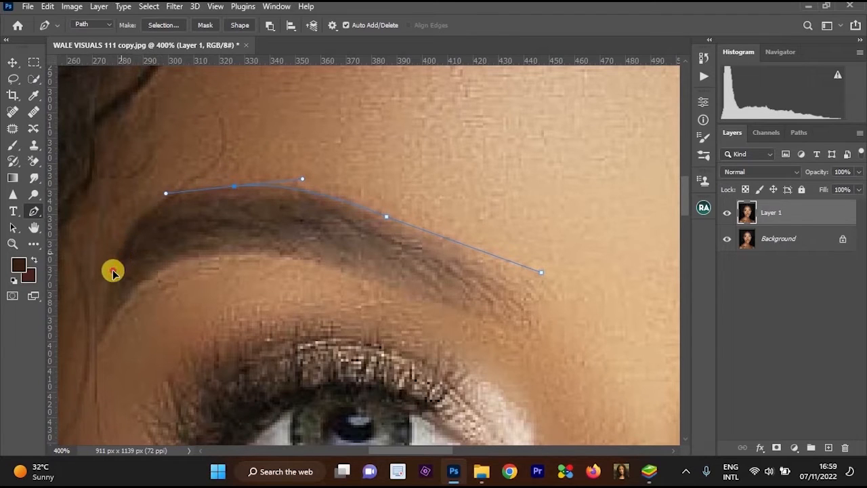
left_click_drag(122, 255, 103, 310)
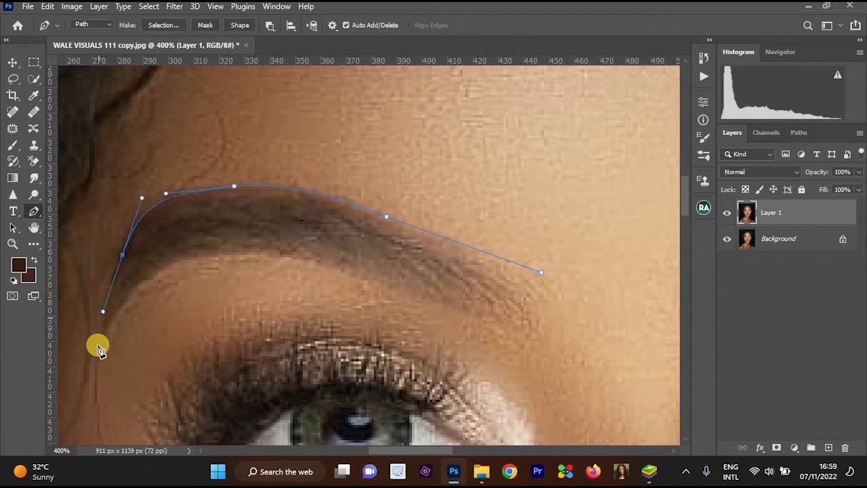
Trace that eyebrow's lower edge from the tail back to the inner end and close the path at its starting point.
left_click_drag(97, 345, 195, 257)
left_click_drag(281, 257, 285, 258)
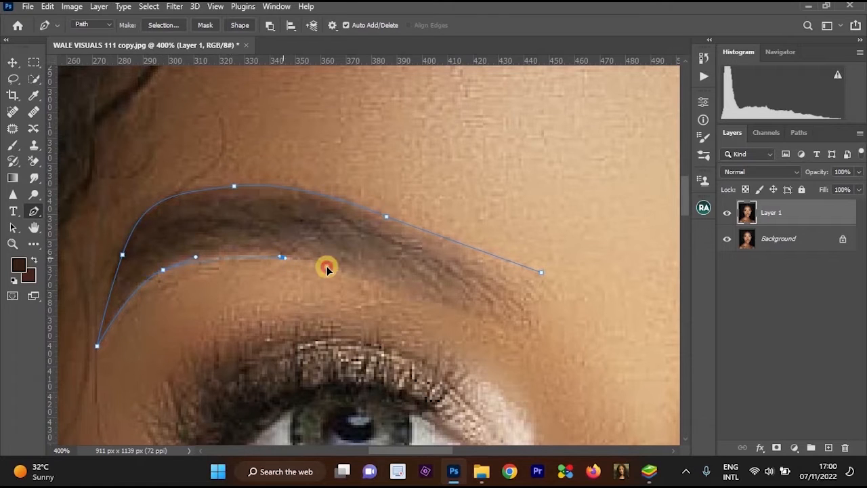
left_click(528, 331)
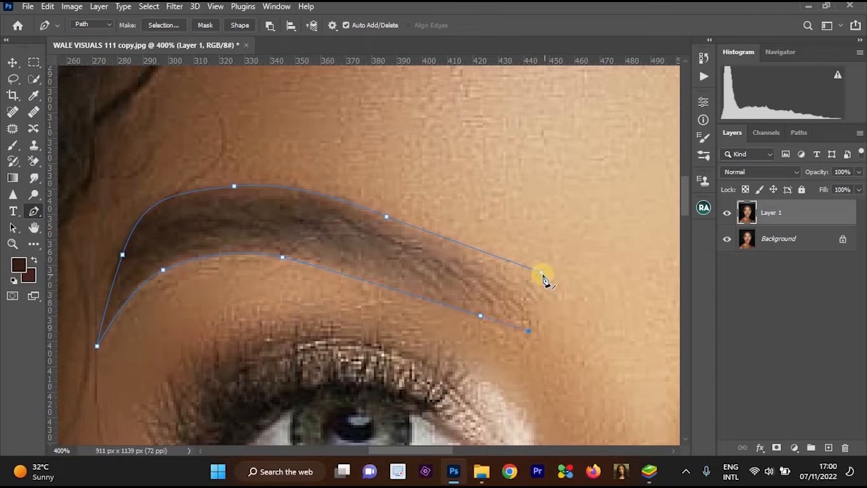
left_click(542, 274)
Convert the closed eyebrow path into a new anti-aliased selection with a feather radius of 1 pixel and invert it.
right_click(542, 167)
left_click(561, 210)
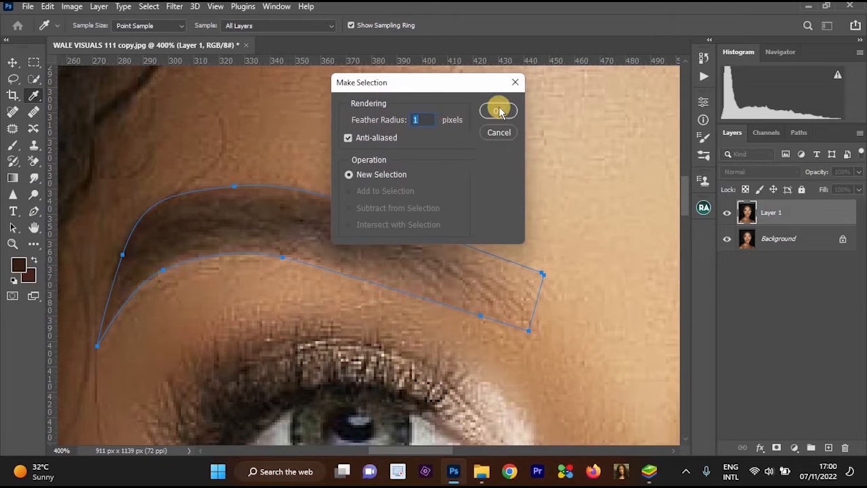
left_click(499, 110)
left_click_drag(411, 221, 73, 164)
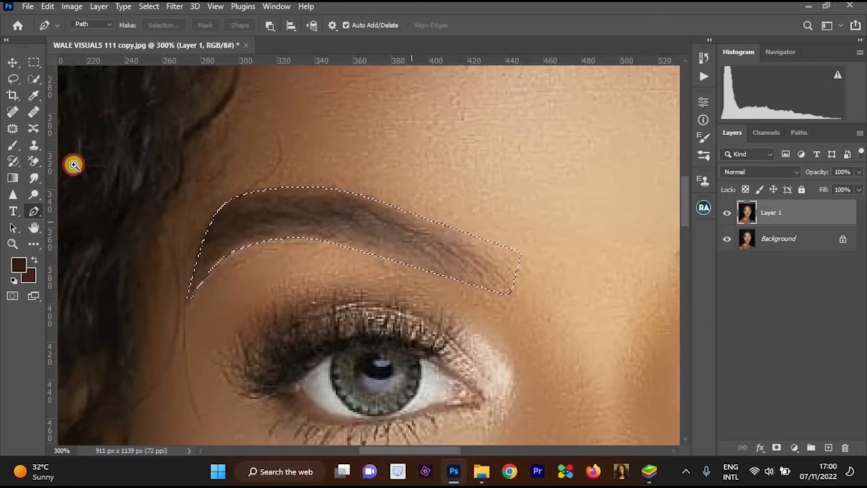
Clone forehead skin with the Clone Stamp along the eyebrow's upper edge from the inner end to the tail, resampling nearby skin above it.
left_click(34, 144)
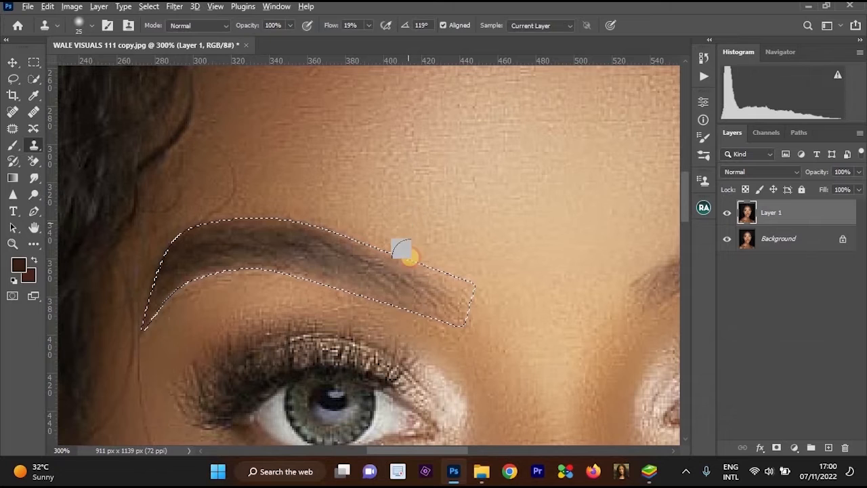
mouse_move(409, 257)
left_mouse_down()
mouse_move(388, 243)
mouse_move(200, 216)
mouse_move(333, 225)
mouse_move(277, 217)
mouse_move(242, 202)
left_mouse_up()
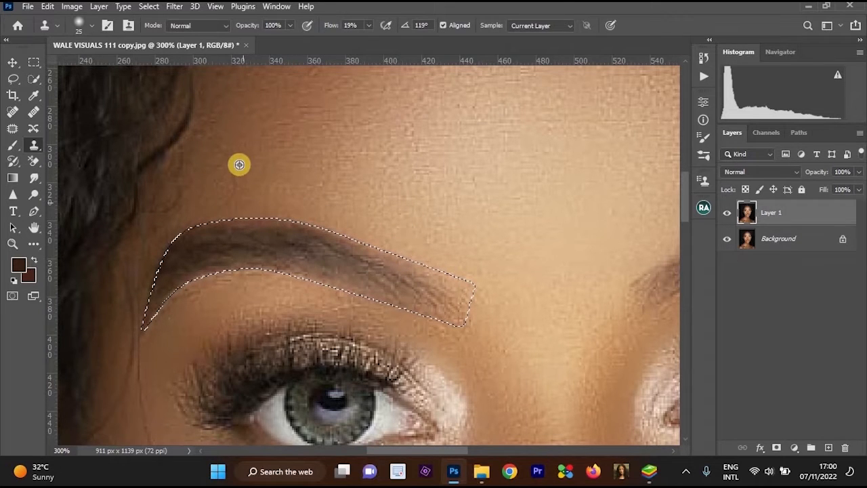
left_click(239, 188, "alt")
mouse_move(183, 226)
left_mouse_down()
mouse_move(253, 205)
mouse_move(347, 221)
mouse_move(516, 292)
left_mouse_up()
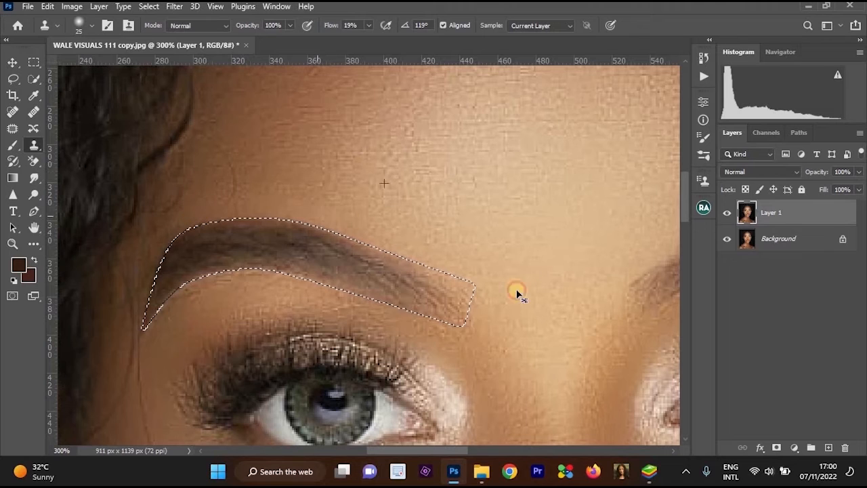
mouse_move(426, 265)
left_mouse_down()
mouse_move(411, 251)
mouse_move(196, 220)
mouse_move(203, 226)
left_mouse_up()
left_click_drag(365, 206, 485, 194)
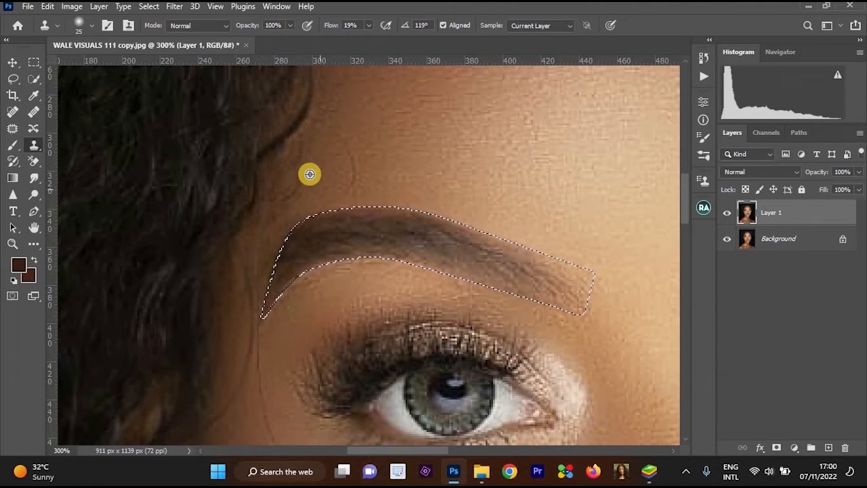
left_click(309, 174, "alt")
mouse_move(292, 222)
left_mouse_down()
mouse_move(267, 272)
mouse_move(348, 181)
mouse_move(386, 292)
left_mouse_up()
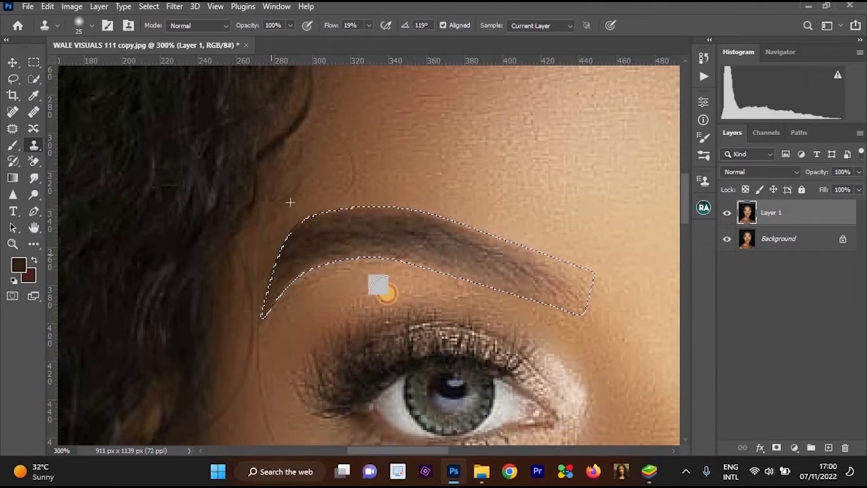
Sample the skin below the eyebrow's tail and clone it along the tail's lower edge.
left_click(296, 305, "alt")
left_click(292, 321, "alt")
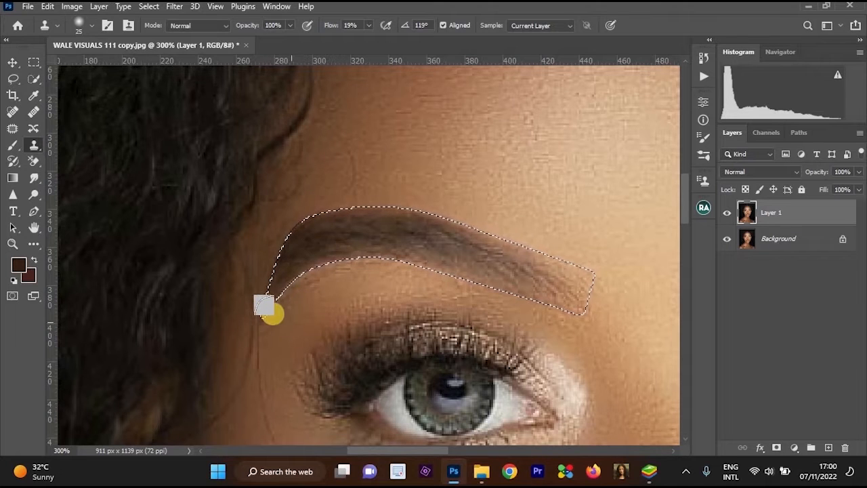
mouse_move(264, 306)
left_mouse_down()
mouse_move(303, 283)
mouse_move(293, 285)
mouse_move(269, 315)
mouse_move(316, 279)
mouse_move(300, 280)
mouse_move(397, 265)
mouse_move(291, 282)
left_mouse_up()
scroll(492, 273, "down", 2)
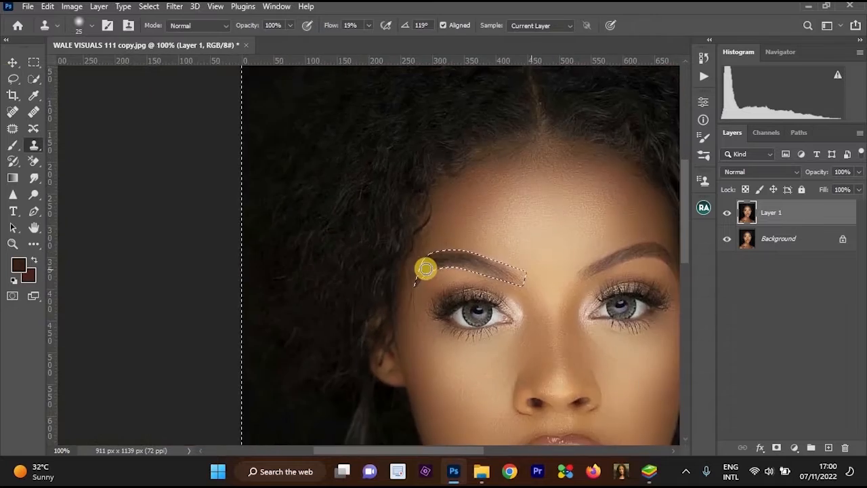
scroll(425, 268, "up", 2)
Clear the eyebrow selection with the Lasso tool active and view the whole face.
key("l")
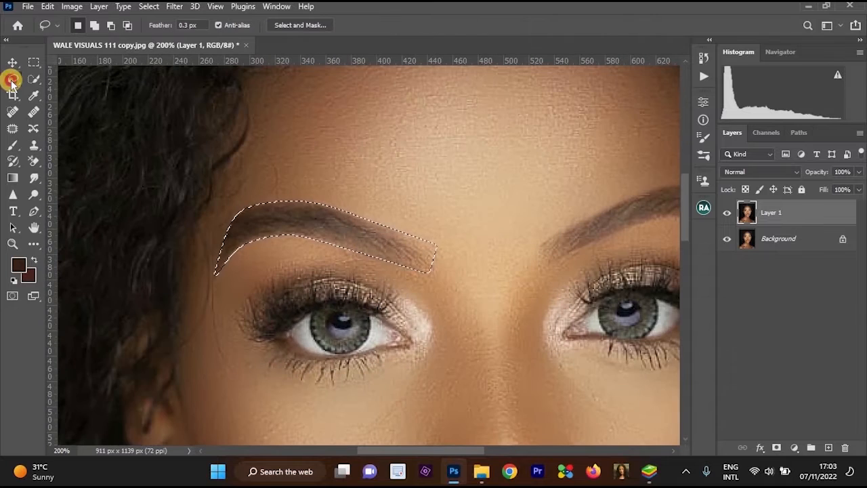
right_click(403, 138)
left_click(413, 145)
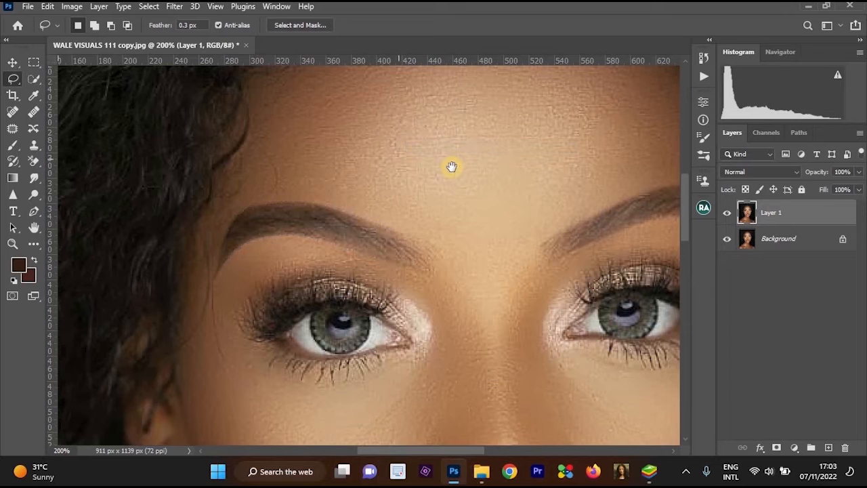
scroll(381, 163, "down", 2)
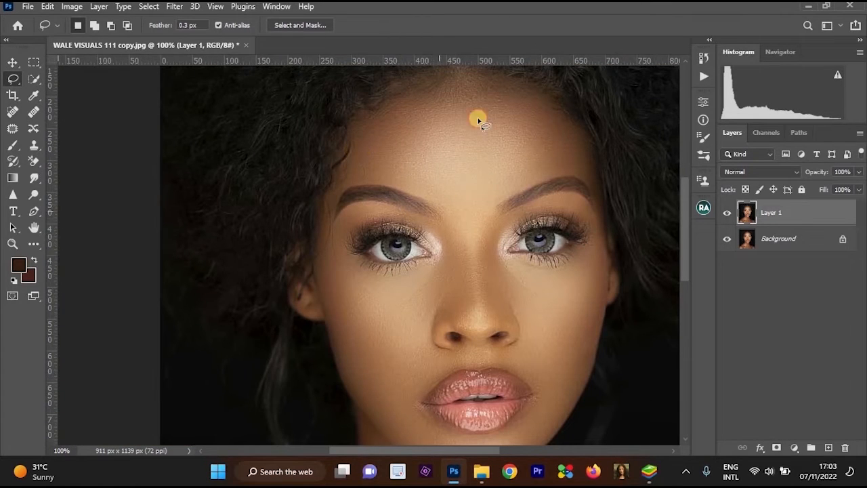
scroll(478, 121, "up", 2)
mouse_move(445, 122)
left_mouse_down()
mouse_move(499, 116)
mouse_move(467, 100)
left_mouse_up()
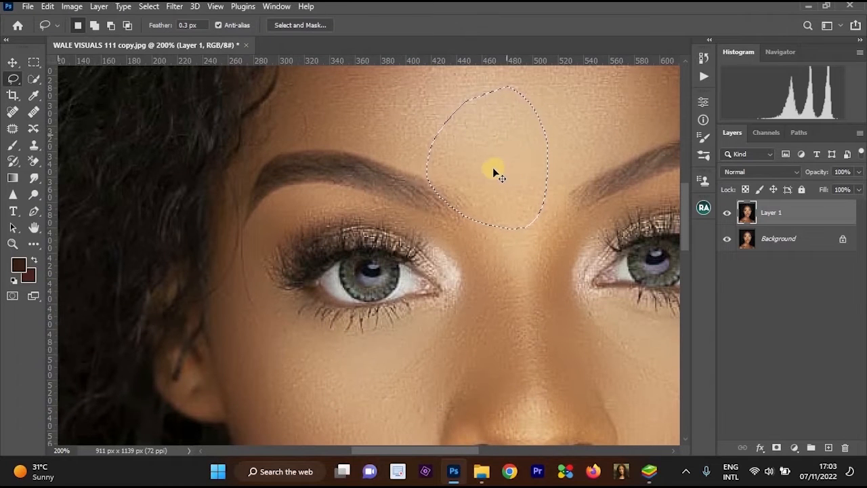
key("ctrl+d")
Examine the retouched eyebrows and the skin around the eyes, nose and cheeks close up and at full-face view.
scroll(519, 199, "down", 3)
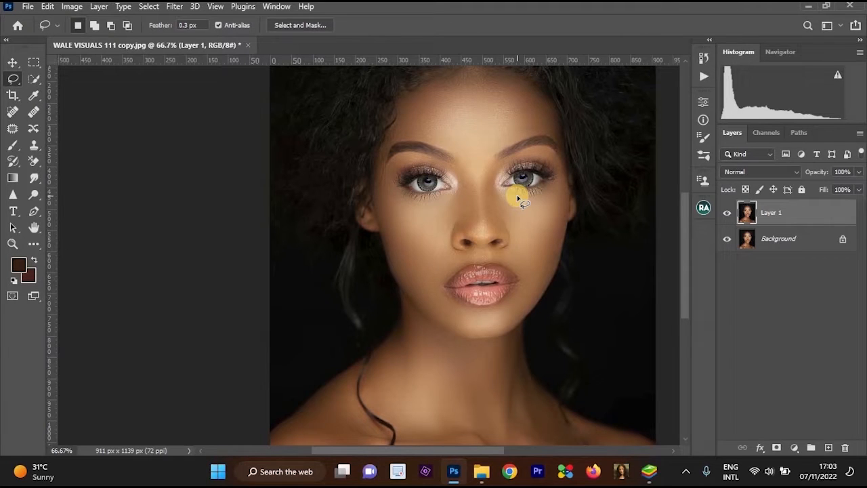
scroll(567, 204, "up", 1)
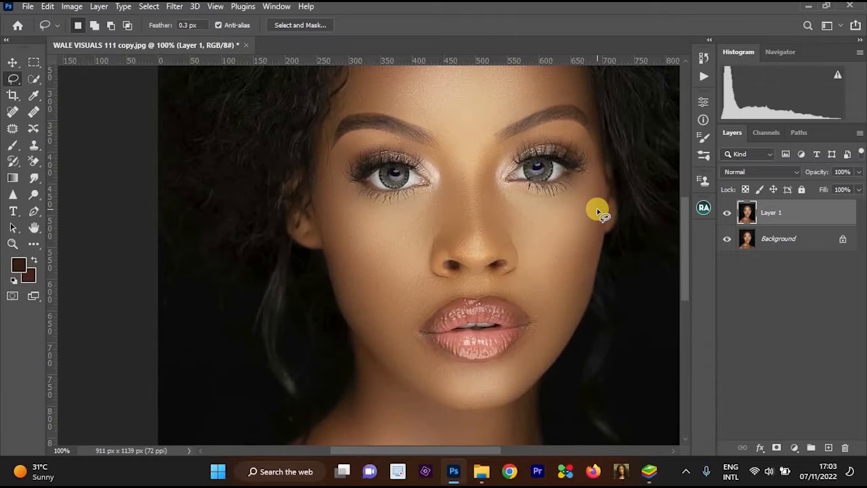
scroll(600, 207, "up", 1)
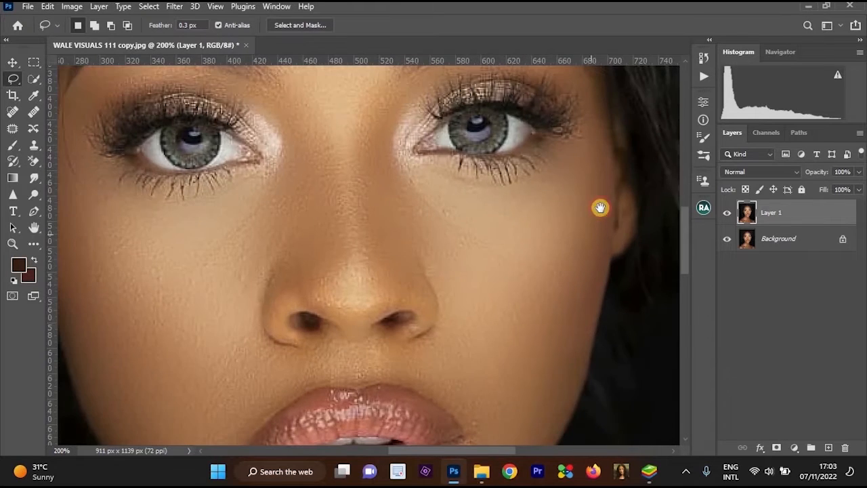
left_click_drag(600, 207, 599, 208)
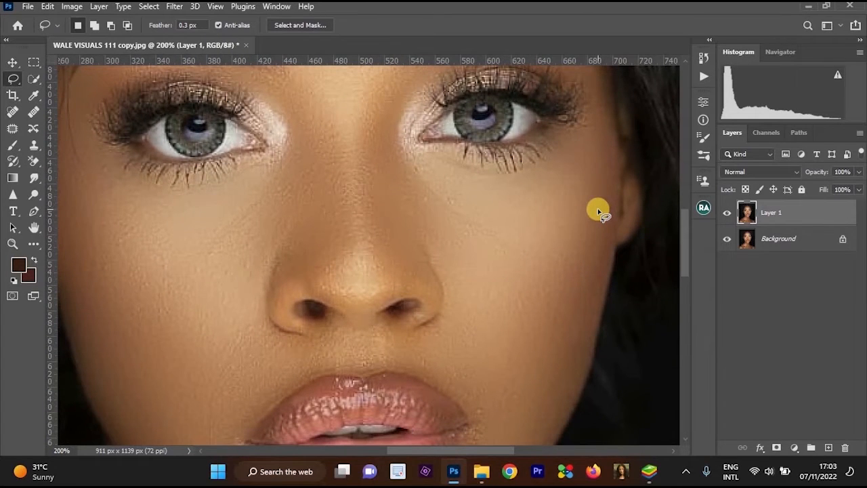
left_click(555, 203, "alt")
left_click(553, 218, "ctrl")
scroll(543, 227, "down", 1)
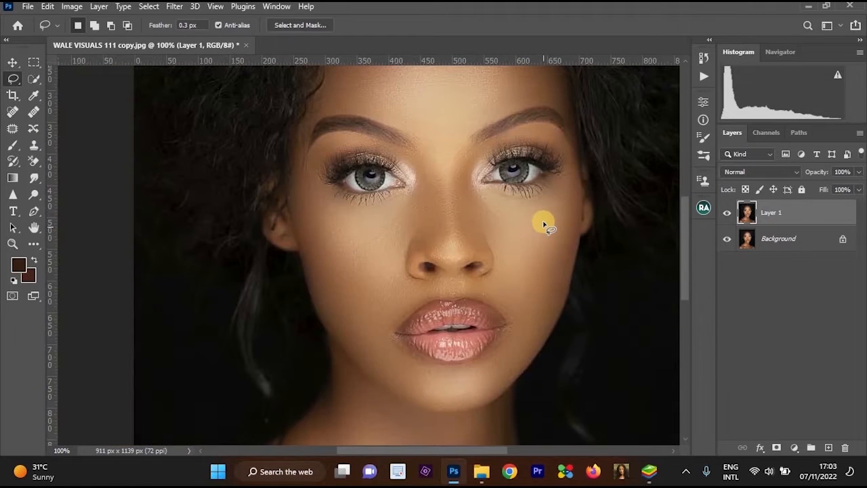
scroll(506, 203, "up", 1)
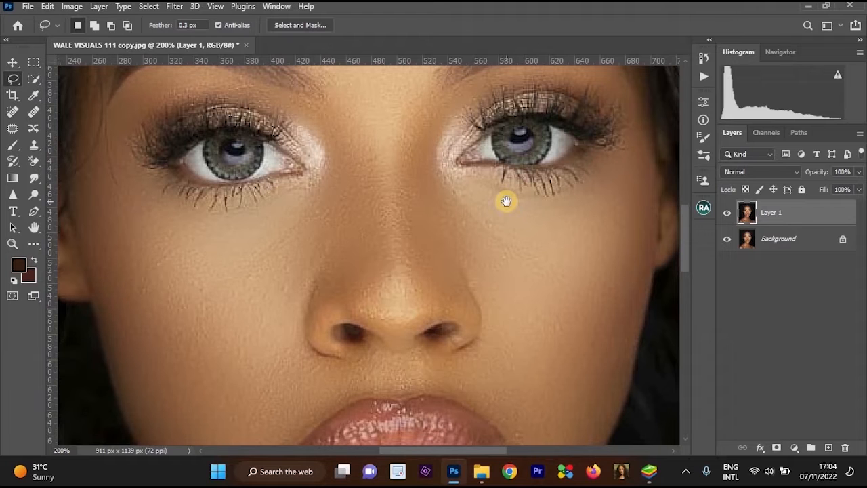
left_click(506, 201, "alt")
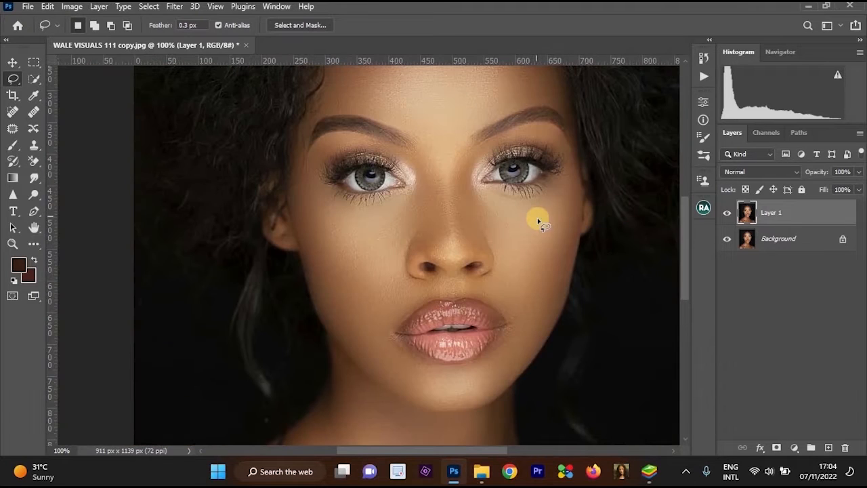
Add a Curves adjustment layer above Layer 1.
left_click(538, 222, "ctrl")
left_click(537, 224, "alt")
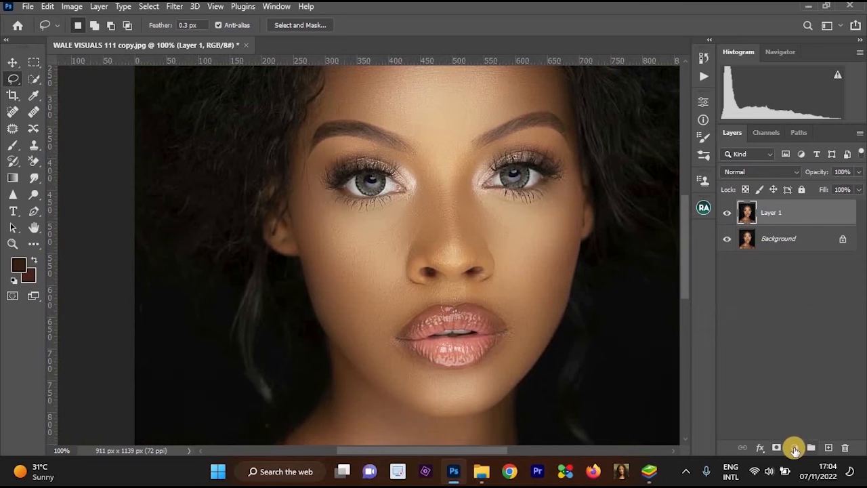
left_click(796, 447)
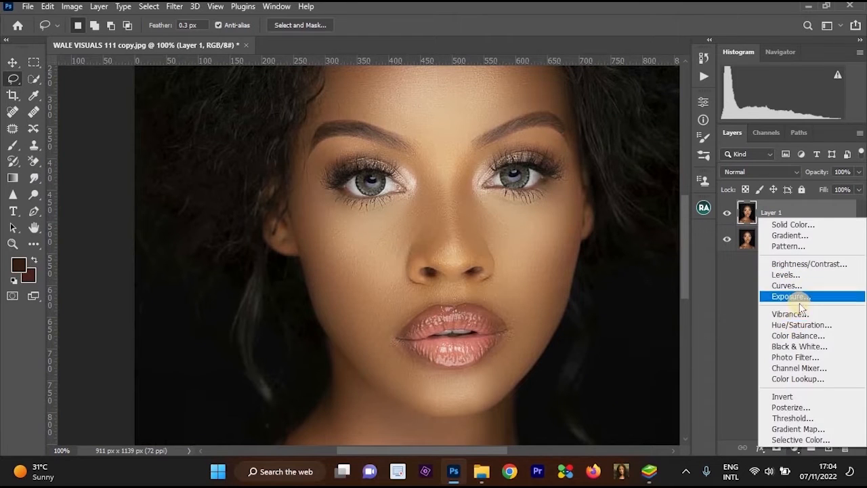
key("Return")
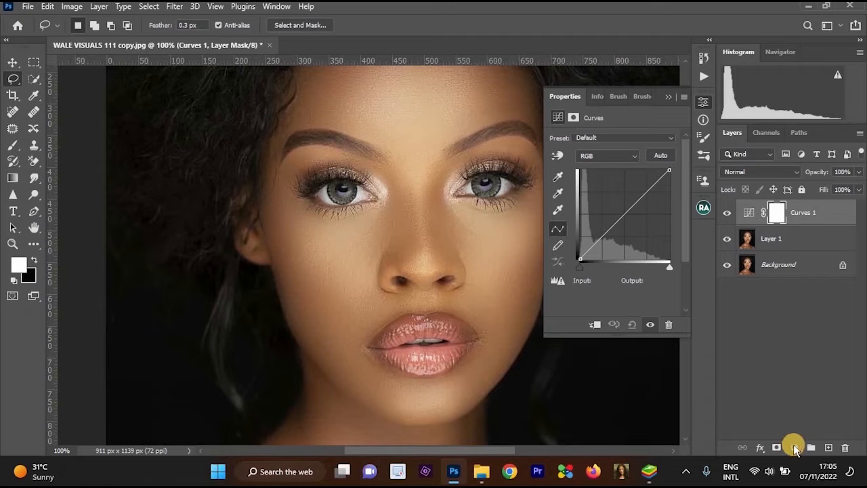
left_click(794, 447)
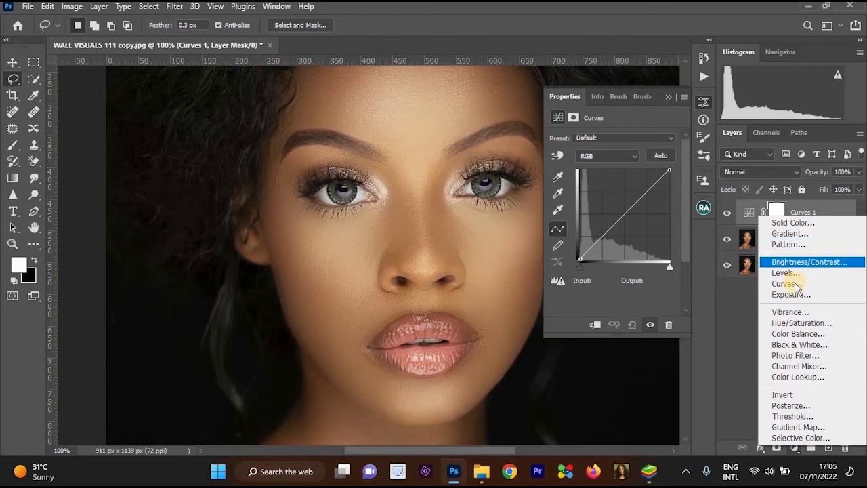
left_click(805, 216)
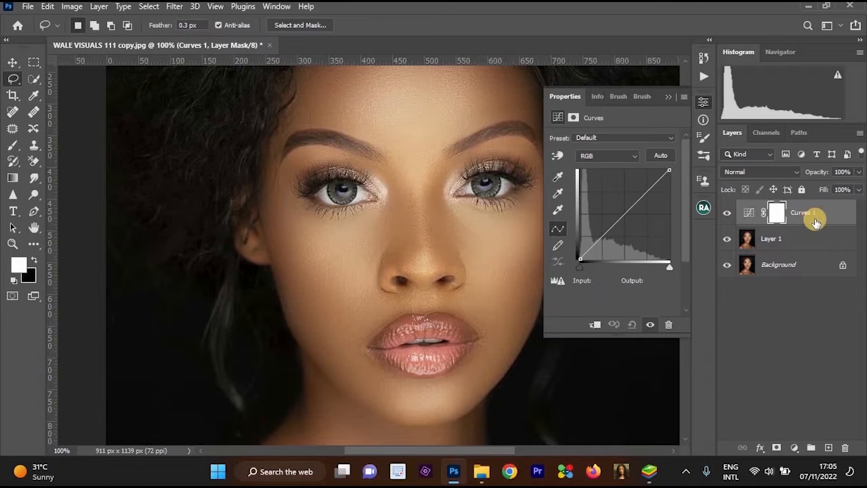
Duplicate the Curves layer, naming the upper copy Dodge and the original below it Burn.
key("ctrl+j")
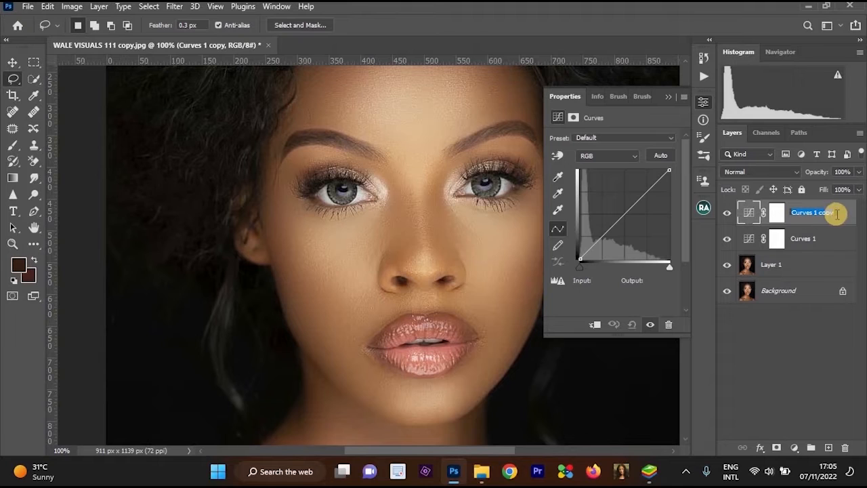
type("D")
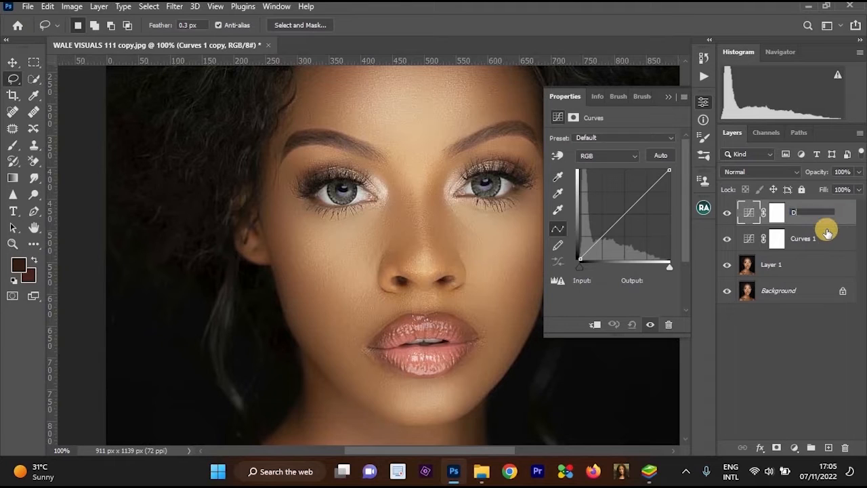
type("odge")
key("Return")
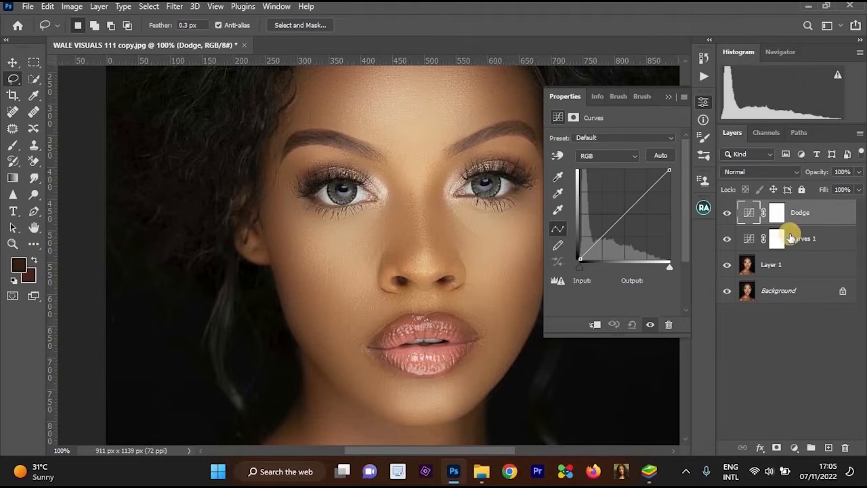
double_click(819, 239)
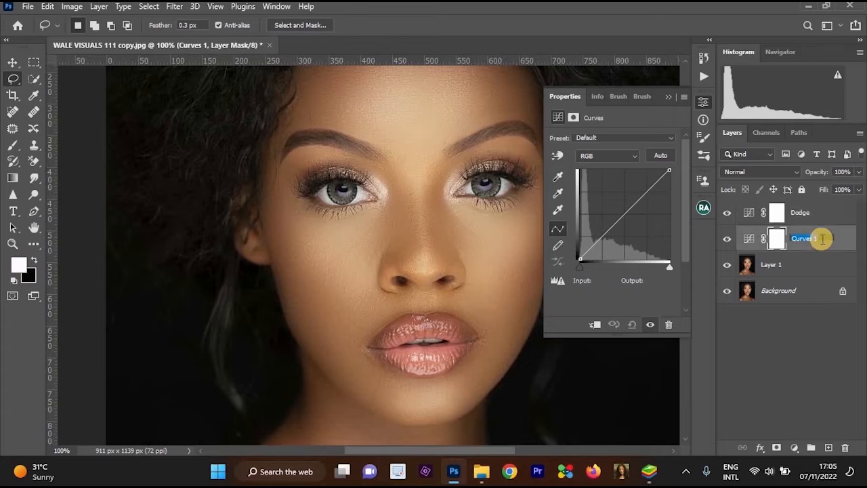
left_click(766, 244)
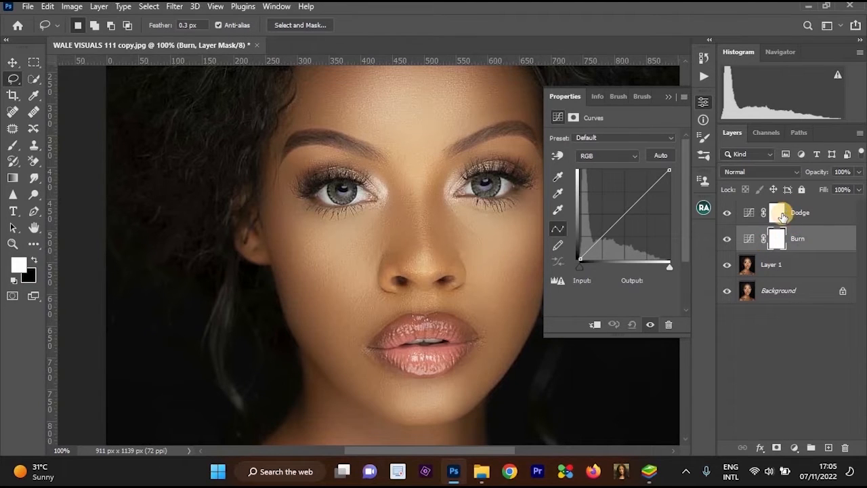
Brighten the Dodge layer by raising its RGB curve's midpoint to input 116, output 158.
left_click(778, 216)
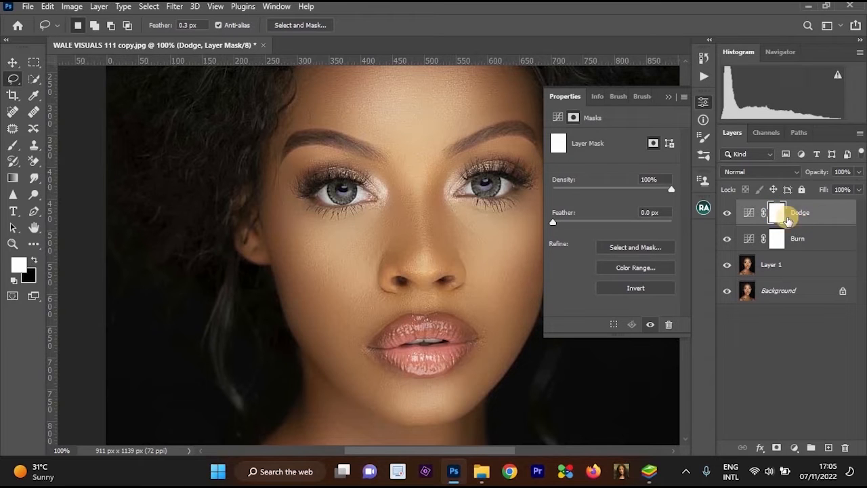
left_click(751, 214)
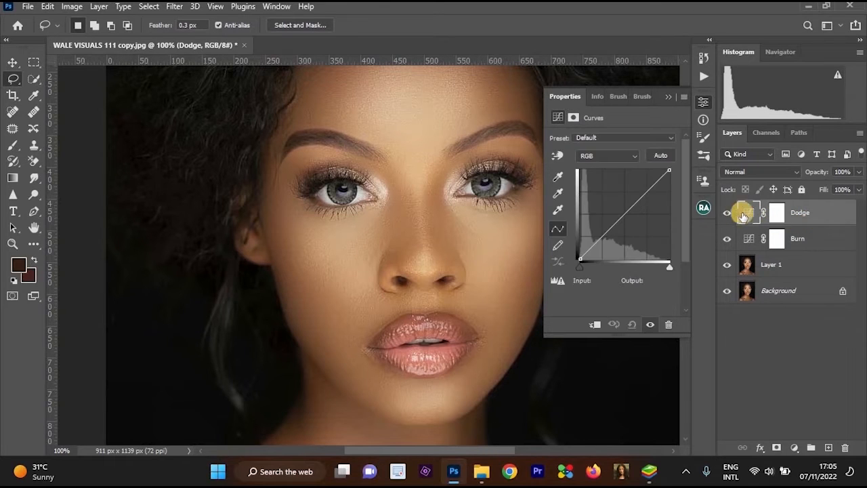
left_click_drag(620, 218, 621, 204)
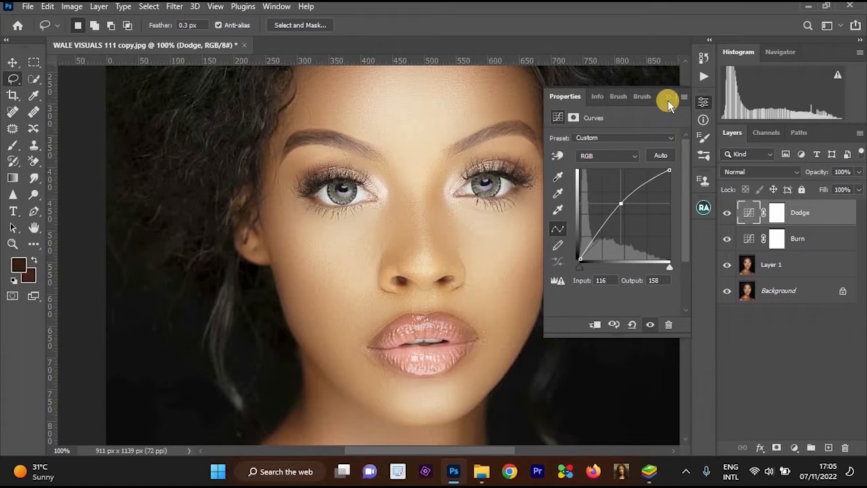
left_click(668, 100)
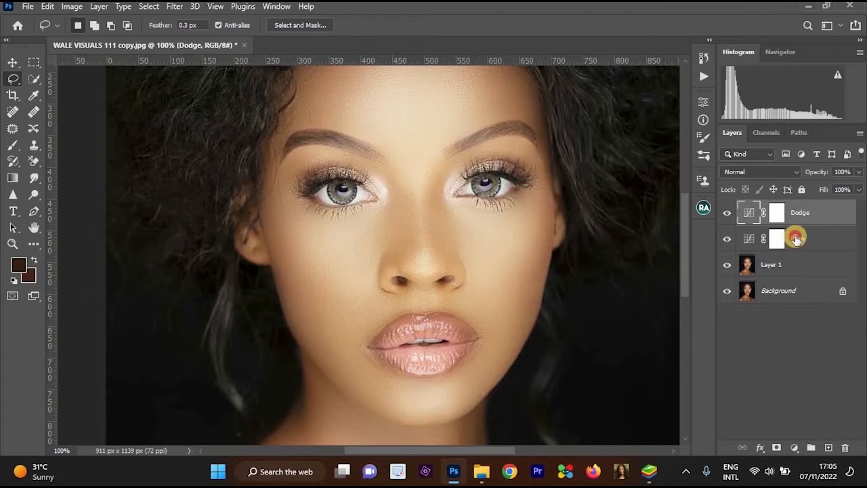
Darken the Burn layer by lowering its RGB curve with a point at input 187, output 118.
left_click(795, 238)
left_click(748, 241)
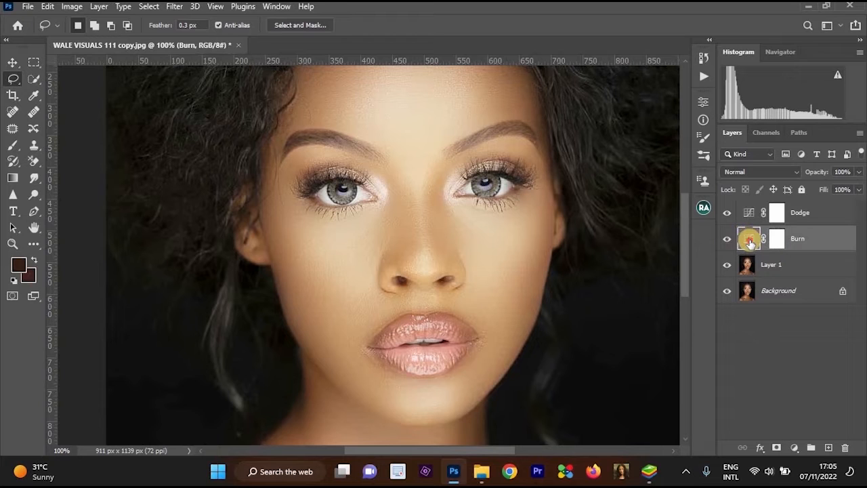
double_click(749, 241)
left_click(637, 213)
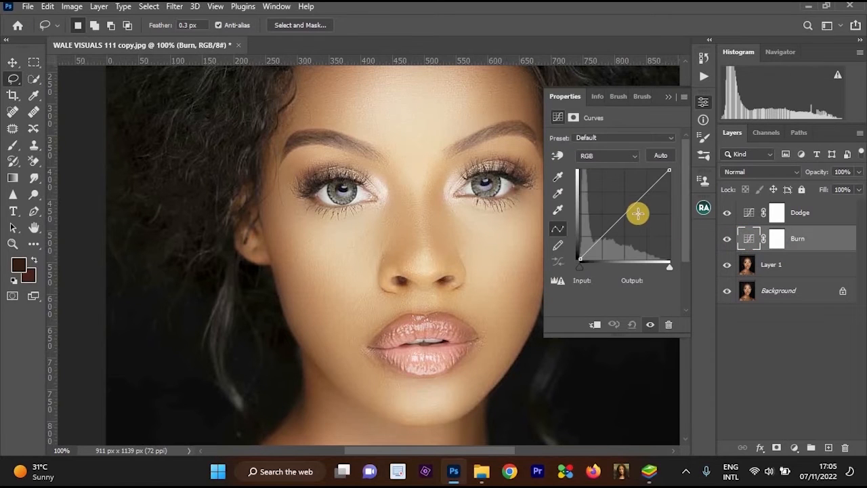
left_click_drag(641, 214, 645, 217)
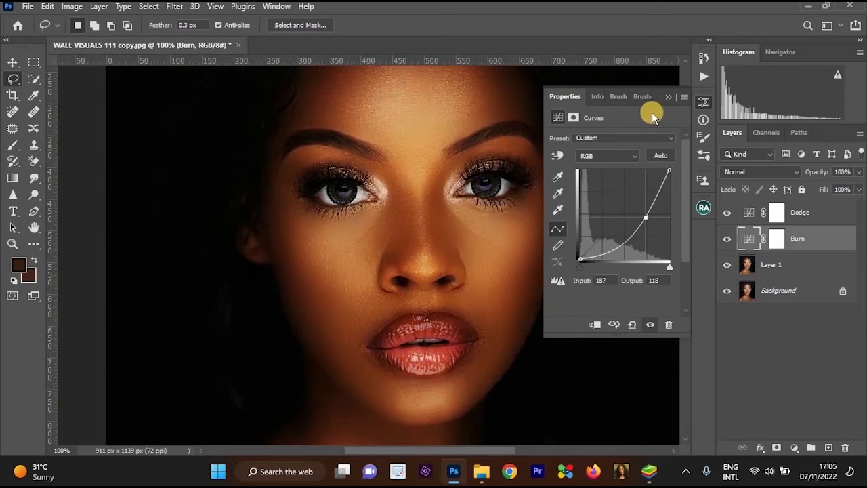
left_click(803, 245)
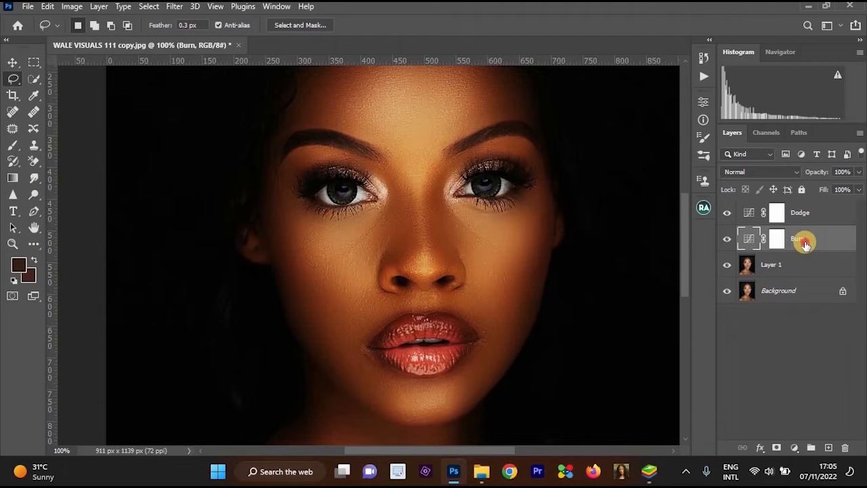
Invert the layer masks of Dodge and Burn to black so both curve effects are hidden.
left_click(778, 214)
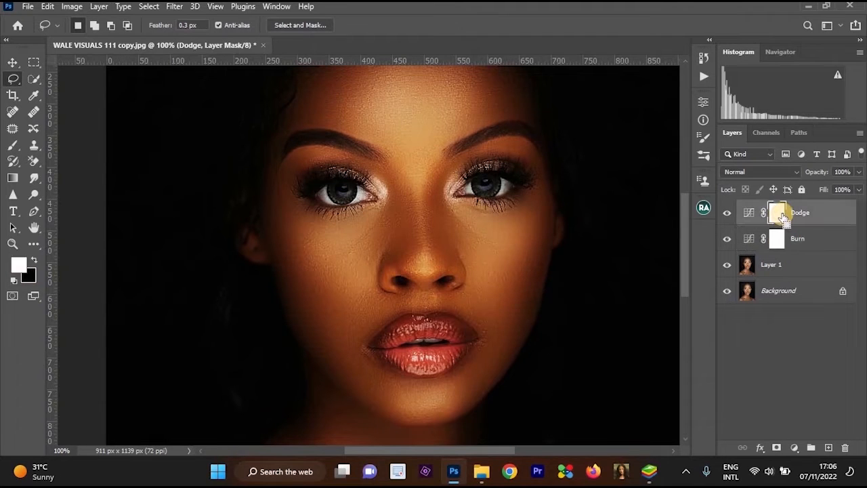
key("ctrl+i")
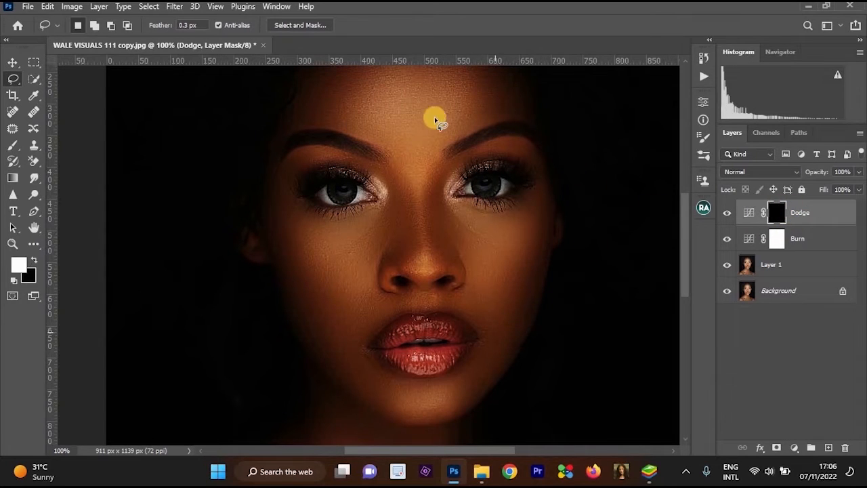
left_click(777, 244)
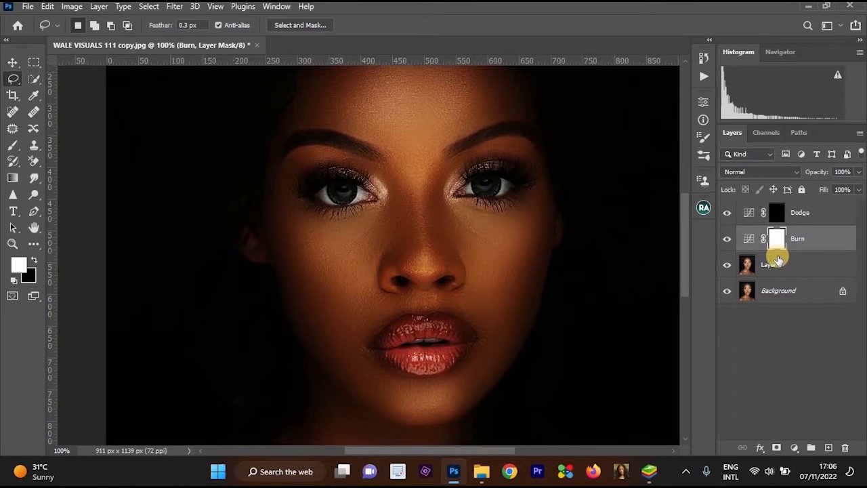
key("ctrl+i")
left_click(553, 242, "alt")
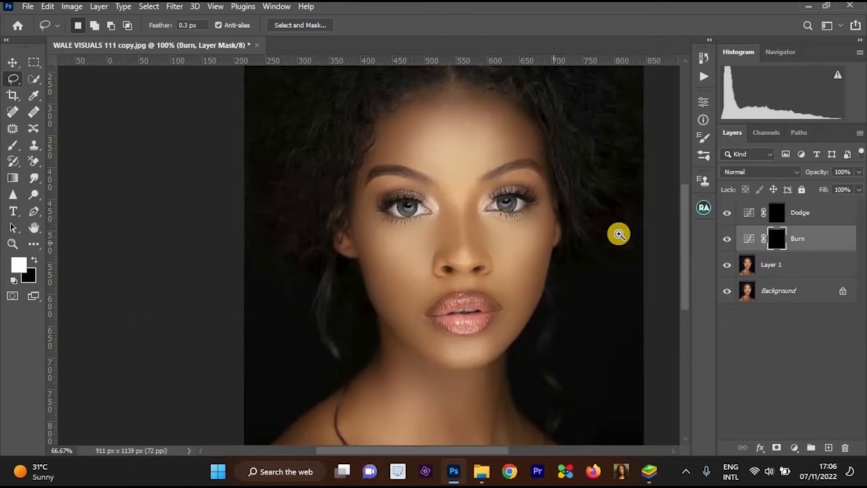
Group the Dodge and Burn layers into a Pass Through group named "Dodge and burn".
left_click(833, 222)
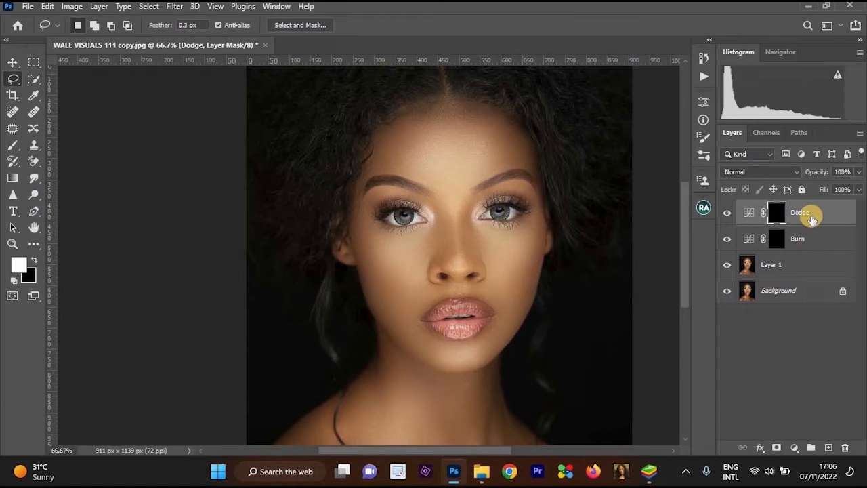
key("ctrl+2")
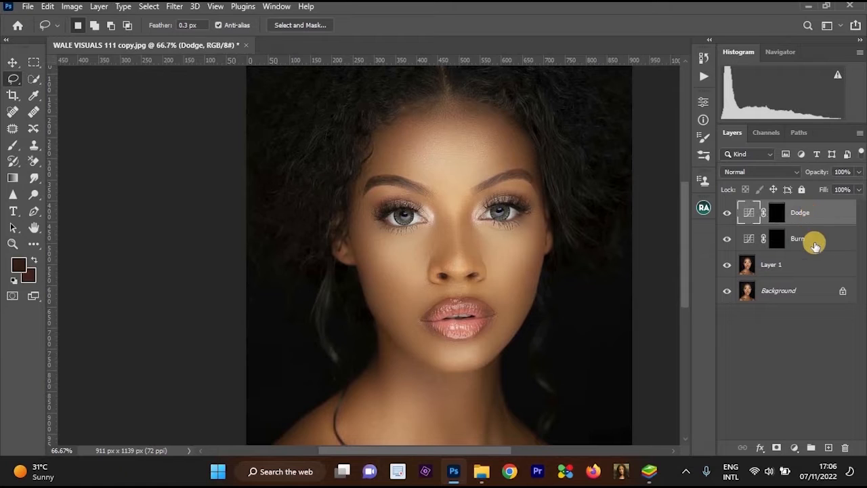
left_click(814, 242, "shift")
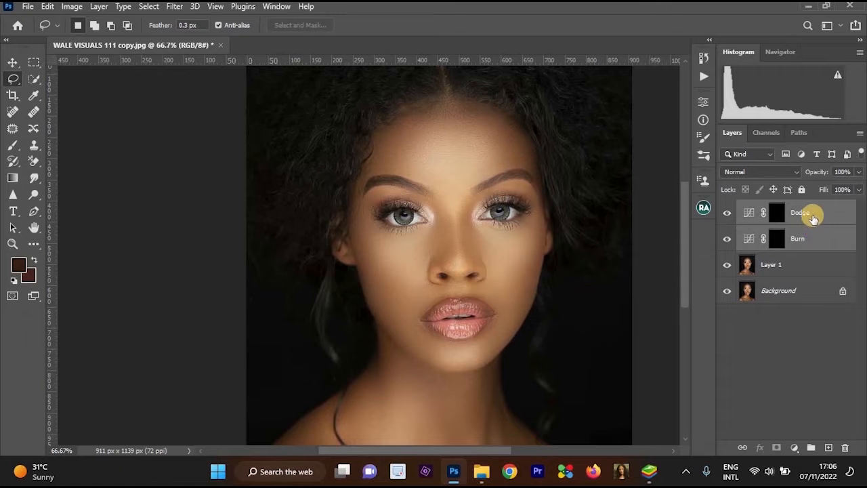
right_click(812, 214)
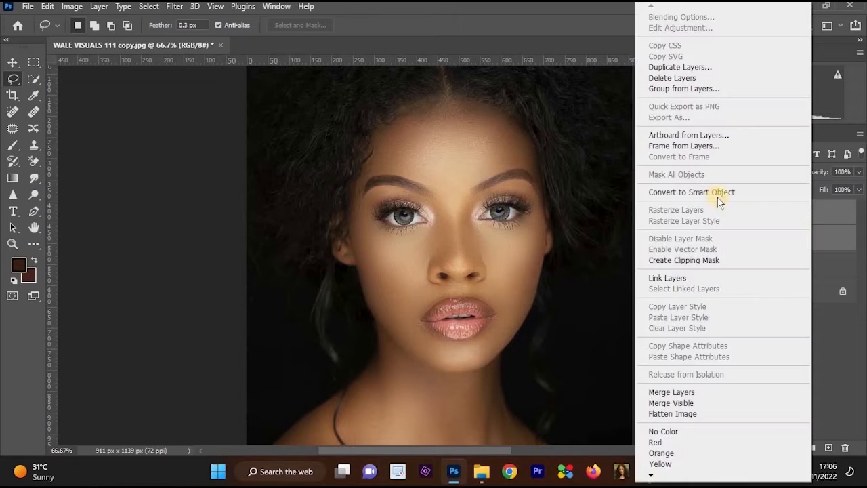
left_click(684, 92)
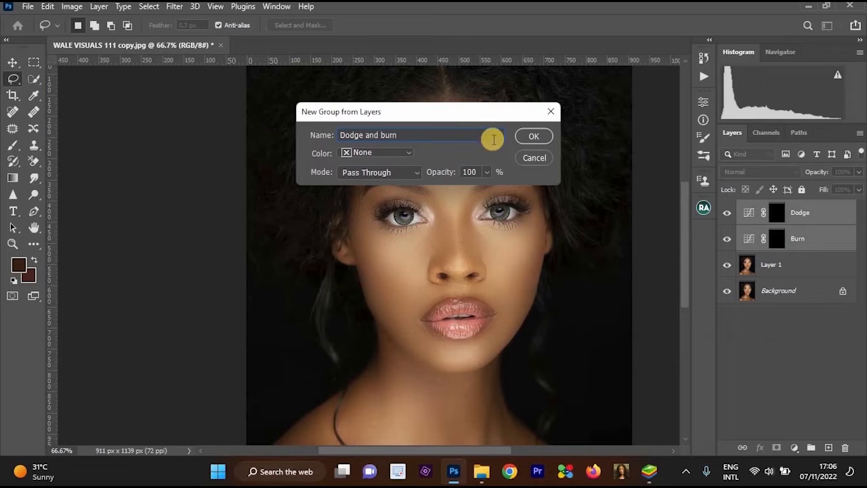
left_click(534, 136)
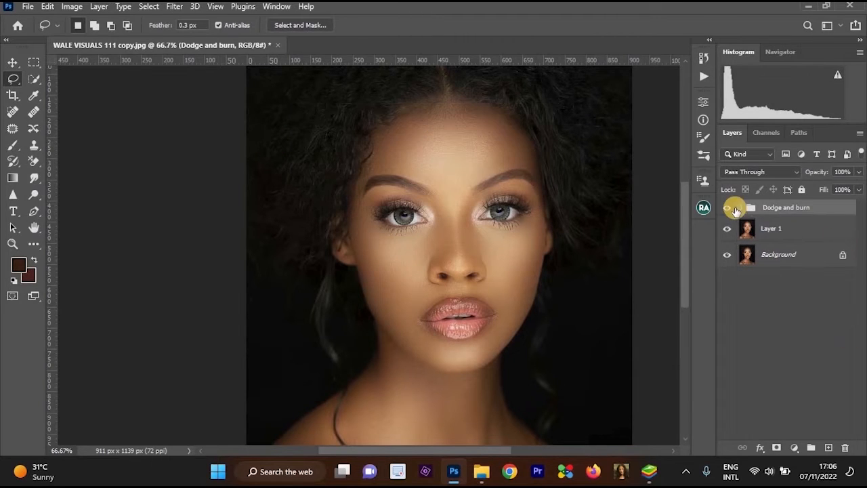
Expand the group and, with the Dodge mask active, set the Brush to 2% flow and size 30.
left_click(741, 209)
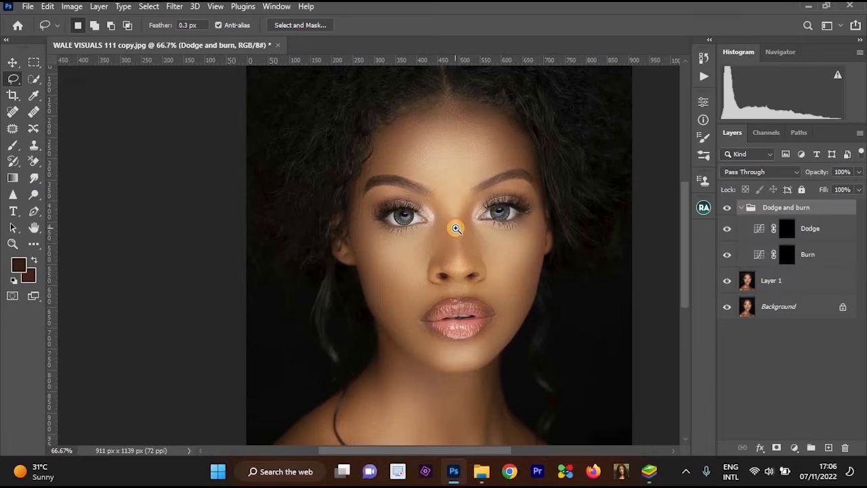
left_click_drag(455, 229, 679, 324)
left_click_drag(494, 265, 462, 205)
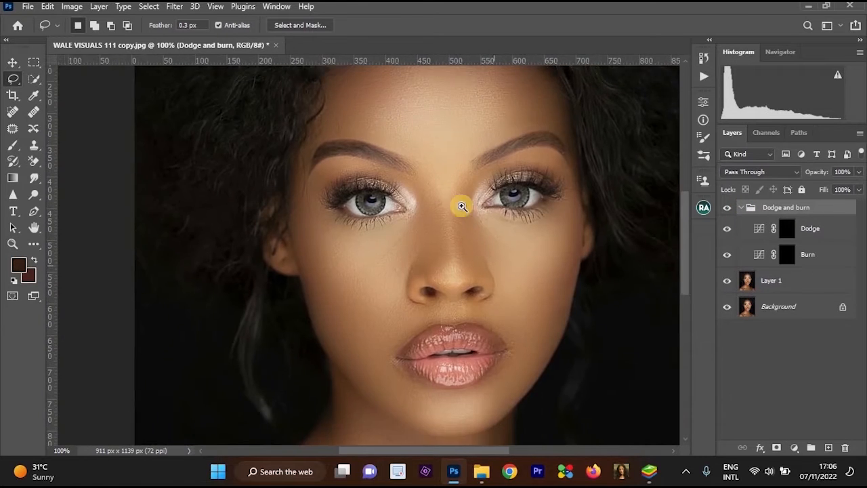
key("ctrl+plus")
left_click(786, 228)
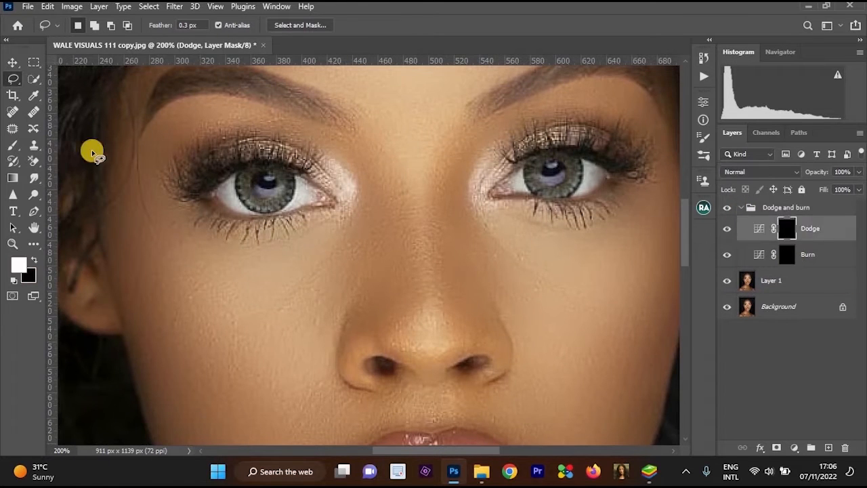
key("b")
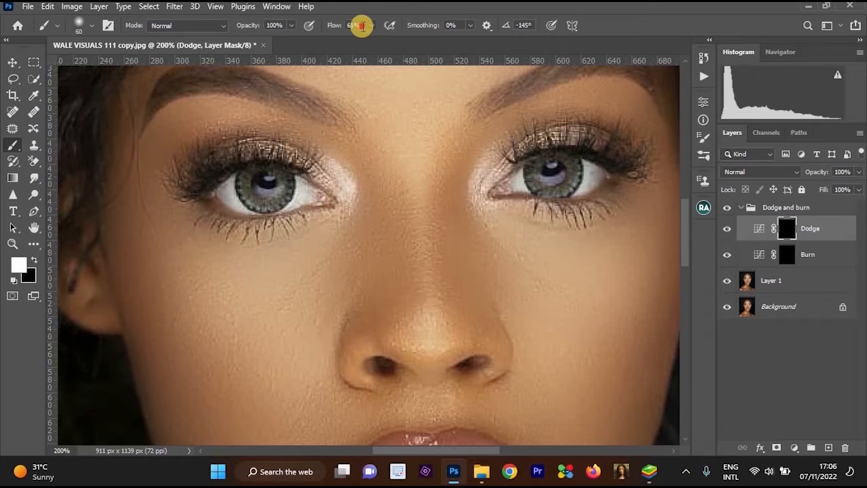
type("2")
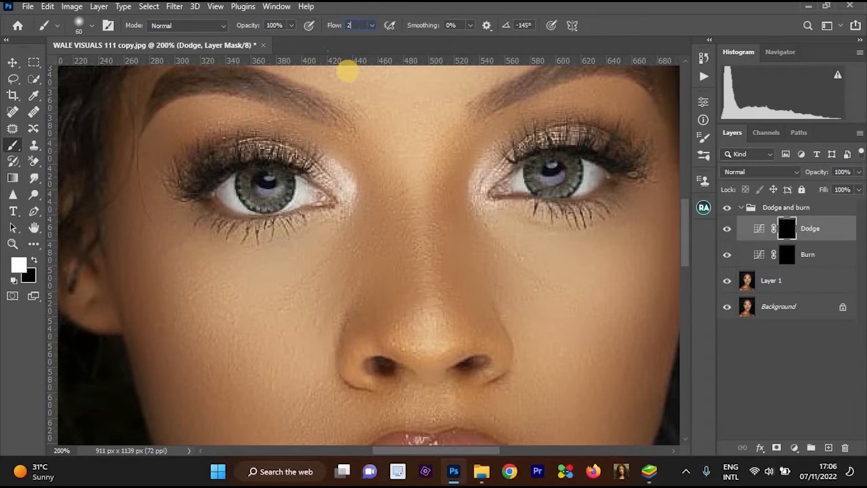
key("Return")
key("bracketleft")
key("bracketleft")
key("bracketleft")
key("bracketleft")
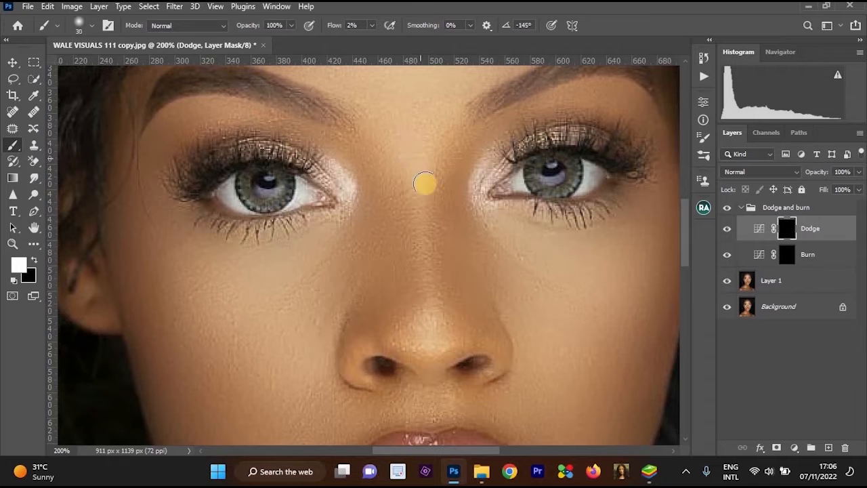
Paint white on the Dodge mask along the nose bridge, from between the eyes down to the tip.
left_click_drag(431, 189, 435, 174)
left_click_drag(423, 151, 434, 312)
left_click_drag(419, 180, 427, 268)
left_click_drag(418, 155, 444, 356)
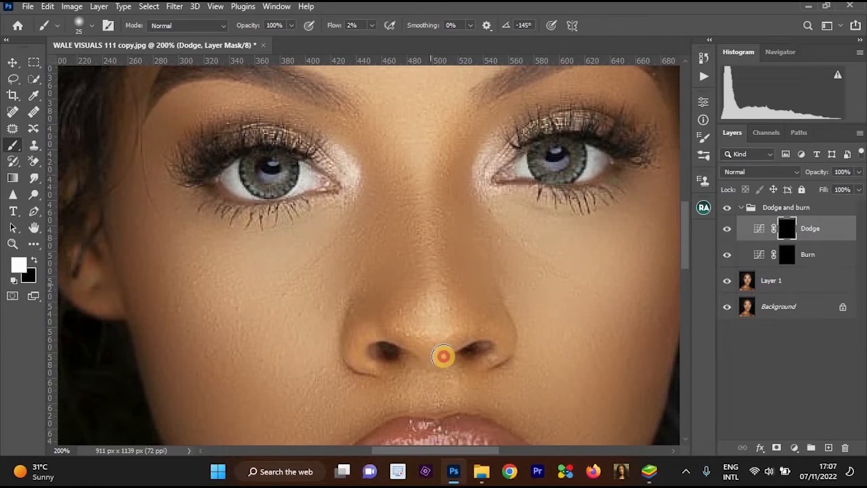
Build up the nose highlight with another white pass on the Dodge mask from the bridge down to the tip.
left_click(516, 252, "alt")
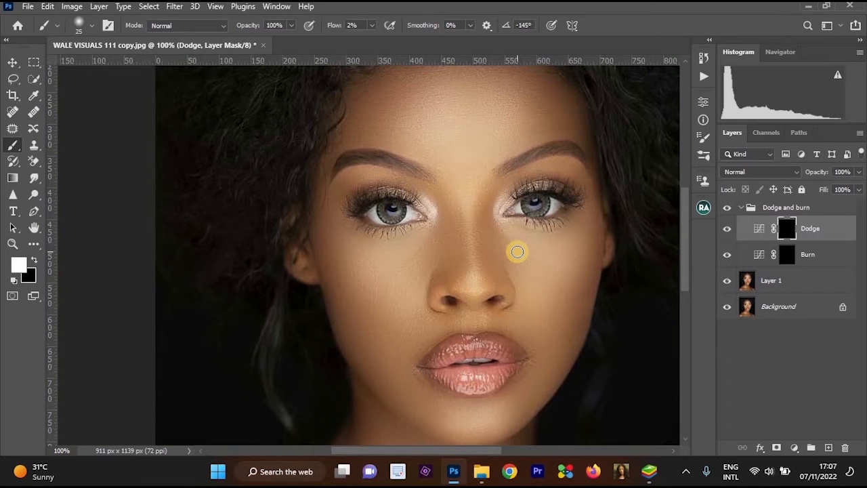
left_click(518, 252, "ctrl")
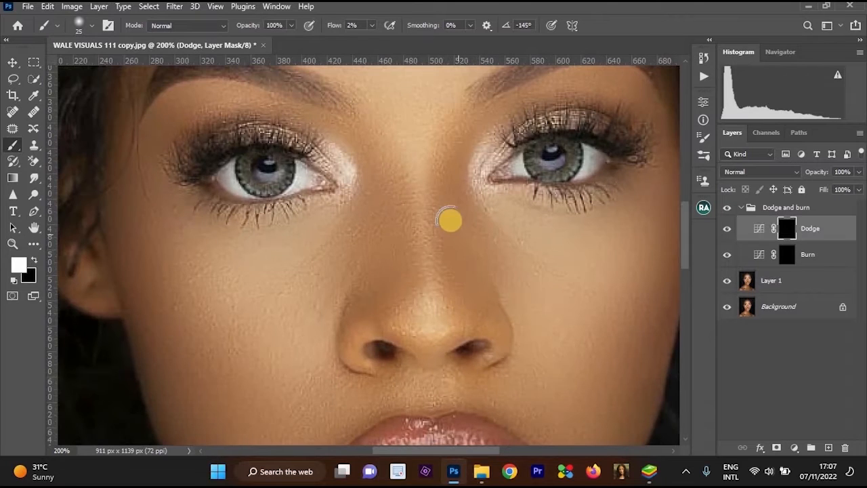
mouse_move(416, 221)
left_mouse_down()
mouse_move(430, 314)
mouse_move(422, 169)
mouse_move(423, 334)
mouse_move(423, 316)
mouse_move(432, 317)
mouse_move(435, 339)
mouse_move(437, 233)
mouse_move(424, 144)
mouse_move(441, 344)
left_mouse_up()
left_click(495, 258, "alt")
left_click(495, 258, "alt")
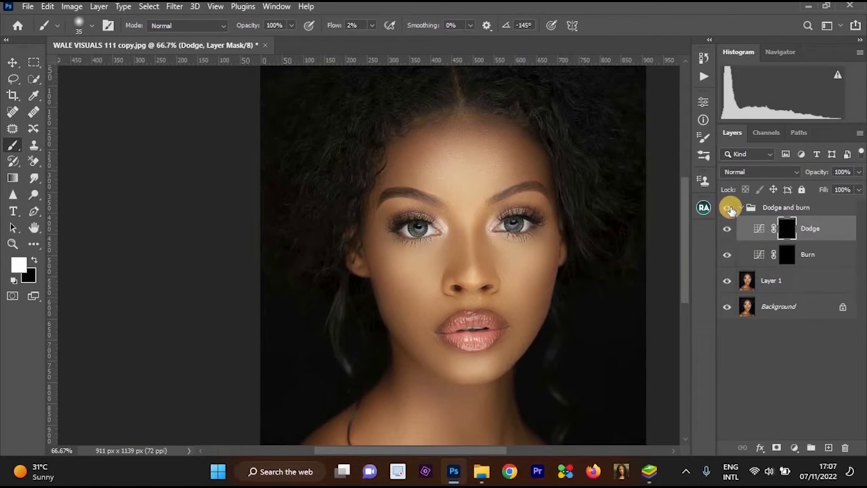
Brighten the chin below the lower lip by painting white on the Dodge mask with a size 70 brush.
left_click(481, 352, "ctrl")
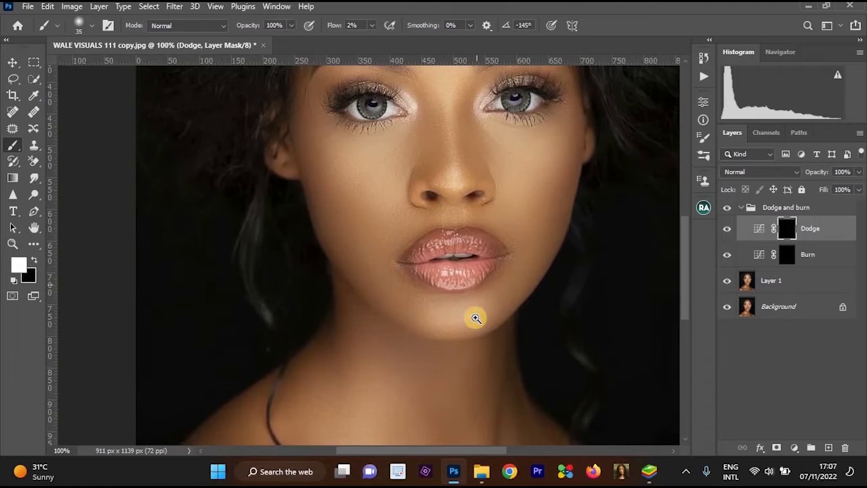
left_click(476, 318, "ctrl")
key("bracketright")
key("bracketright")
key("bracketright")
mouse_move(440, 313)
left_mouse_down()
mouse_move(396, 319)
mouse_move(511, 303)
mouse_move(432, 297)
left_mouse_up()
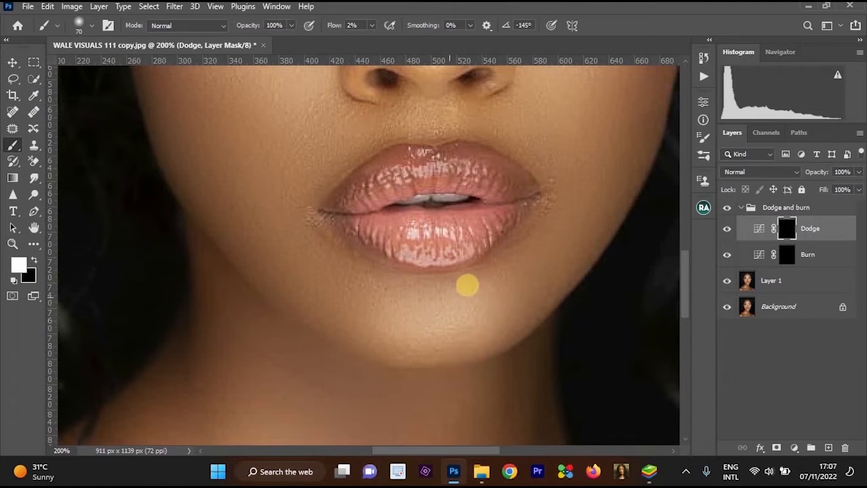
Brighten the skin just below the collarbone, beside the dark hair strand, on the Dodge mask with a size 60 brush.
key("ctrl+0")
left_click(466, 148, "ctrl")
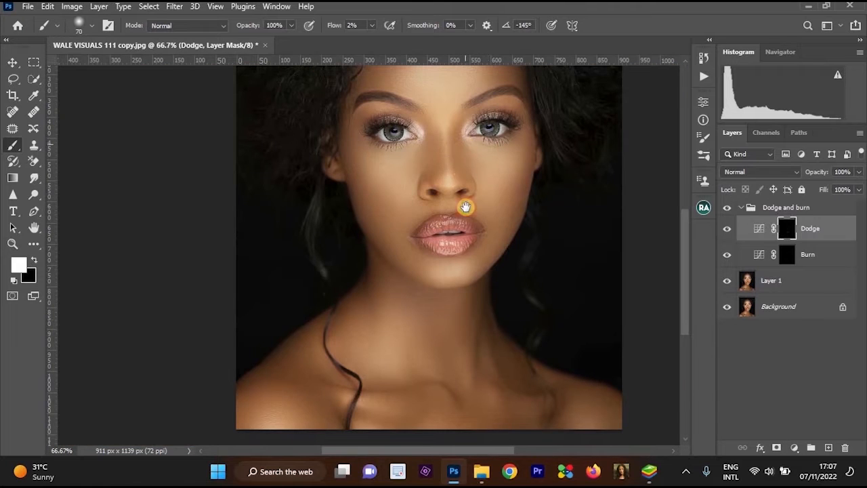
left_click_drag(480, 152, 489, 234)
scroll(486, 150, "up", 1)
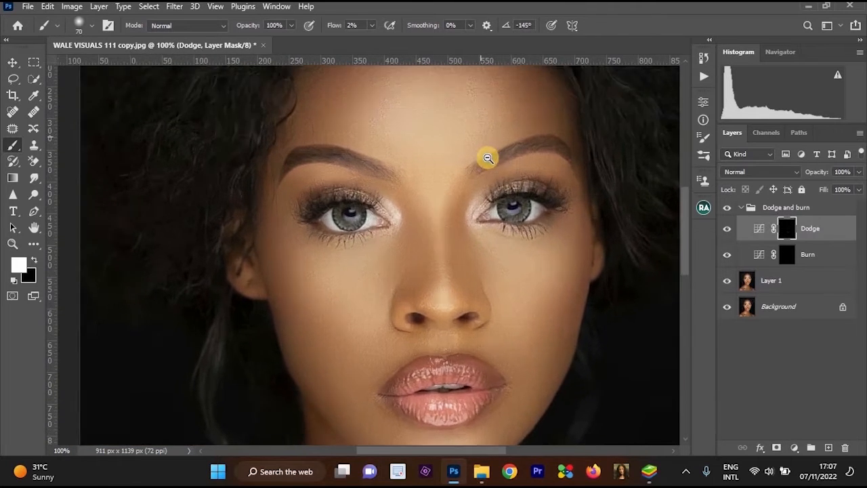
scroll(488, 152, "down", 1)
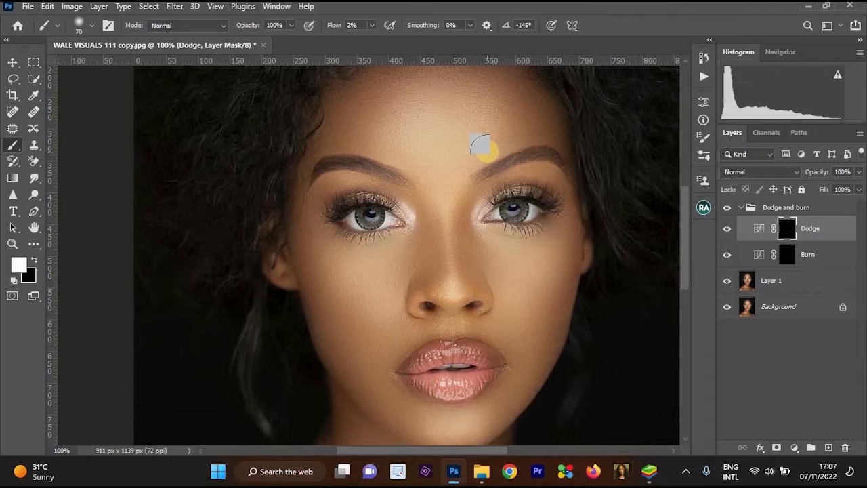
scroll(474, 242, "down", 2)
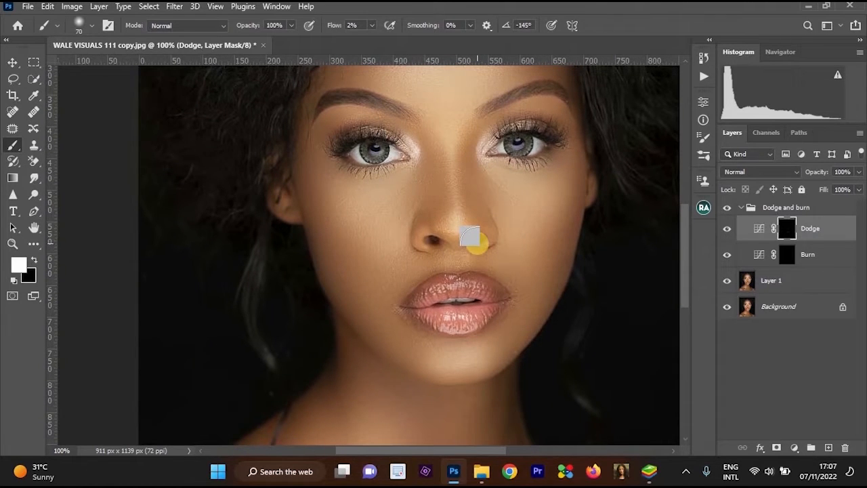
scroll(465, 241, "down", 6)
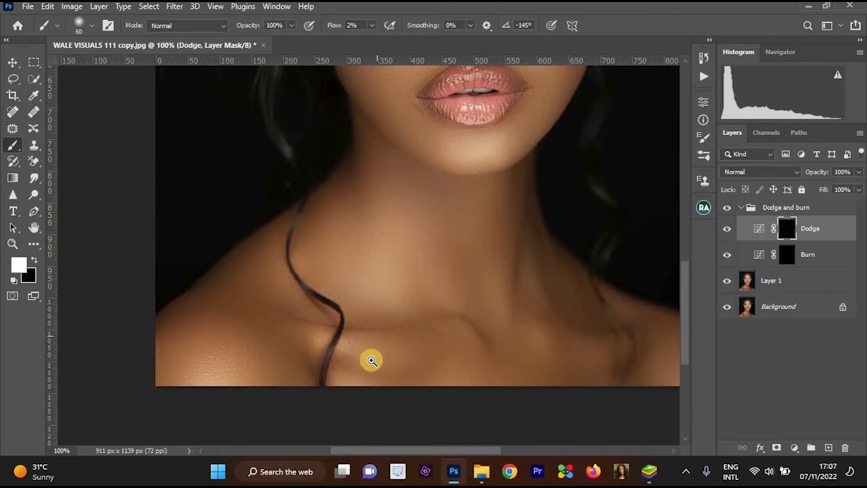
scroll(370, 353, "up", 1)
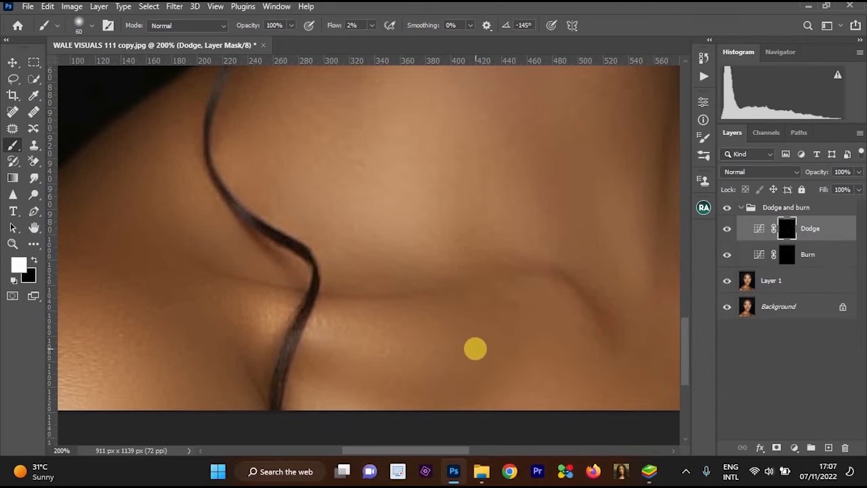
mouse_move(463, 348)
left_mouse_down()
mouse_move(243, 319)
mouse_move(532, 346)
mouse_move(274, 332)
mouse_move(487, 347)
mouse_move(420, 337)
mouse_move(459, 313)
left_mouse_up()
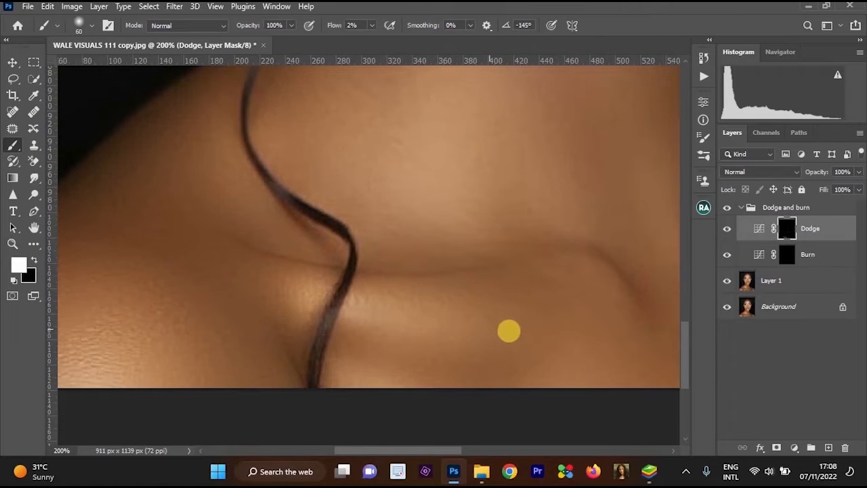
left_click_drag(516, 331, 433, 325)
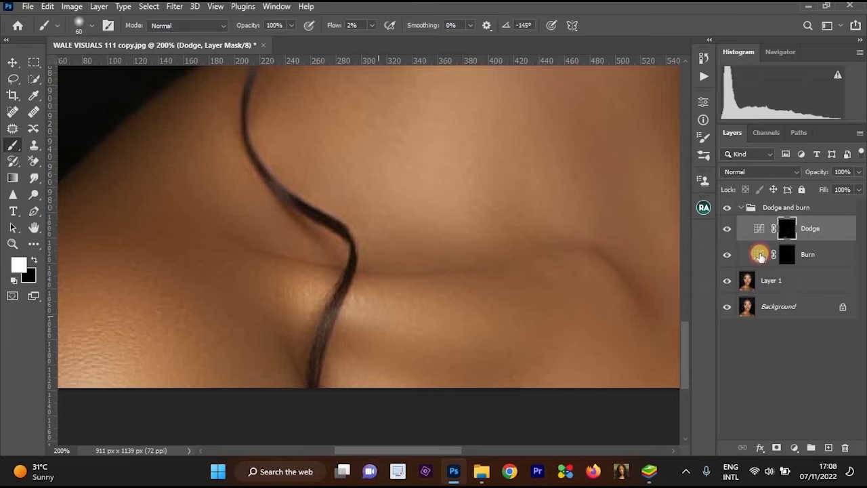
Brighten the shoulder beside the dark hair strand on the Dodge mask with a size 90 brush.
key("bracketright")
key("bracketright")
key("bracketright")
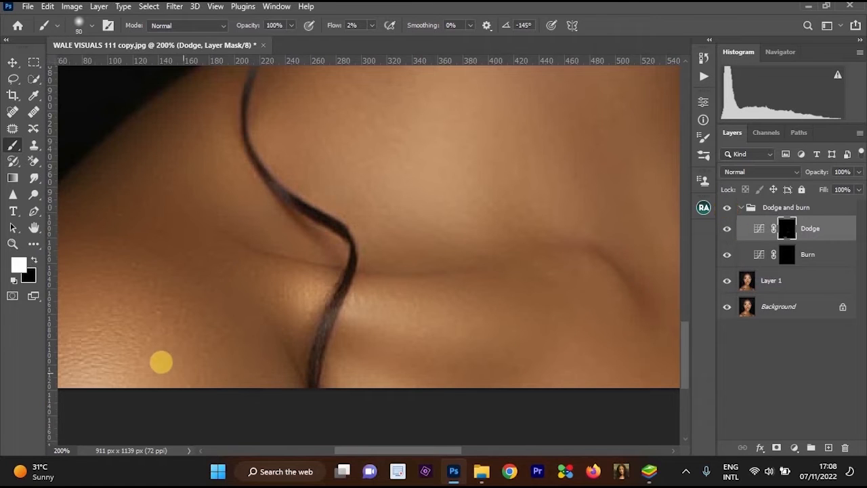
left_click_drag(152, 352, 312, 332)
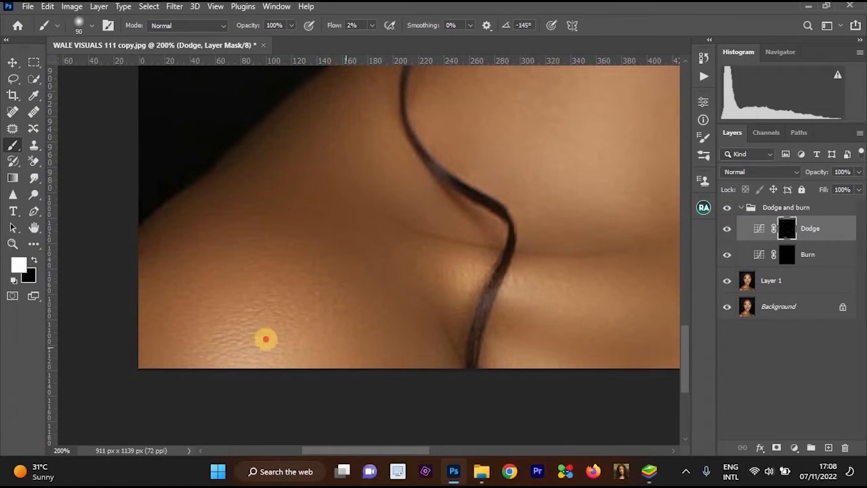
left_click(480, 304, "alt")
left_click(458, 325, "alt")
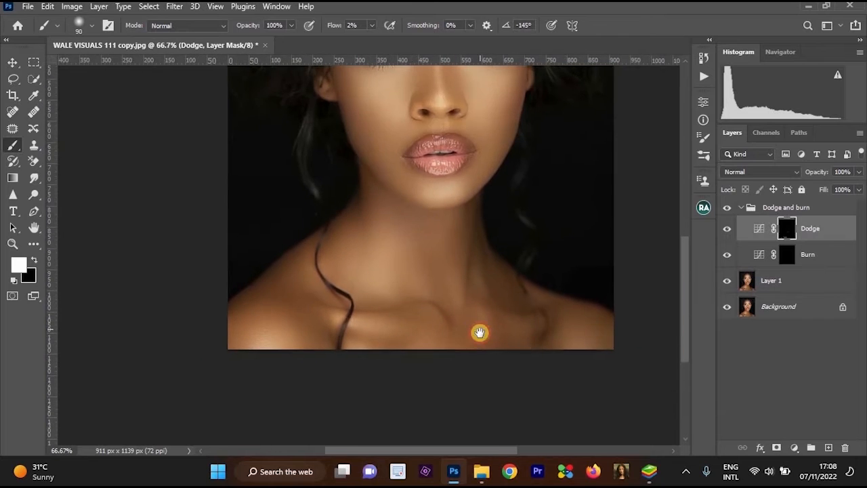
Paint white on the Dodge mask over the center of the forehead with a size 150 brush.
left_click(480, 333, "ctrl")
mouse_move(541, 319)
left_mouse_down()
mouse_move(477, 261)
mouse_move(509, 319)
mouse_move(570, 323)
mouse_move(445, 298)
mouse_move(445, 243)
left_mouse_up()
left_click_drag(445, 183, 474, 444)
left_click_drag(465, 206, 470, 275)
key("v")
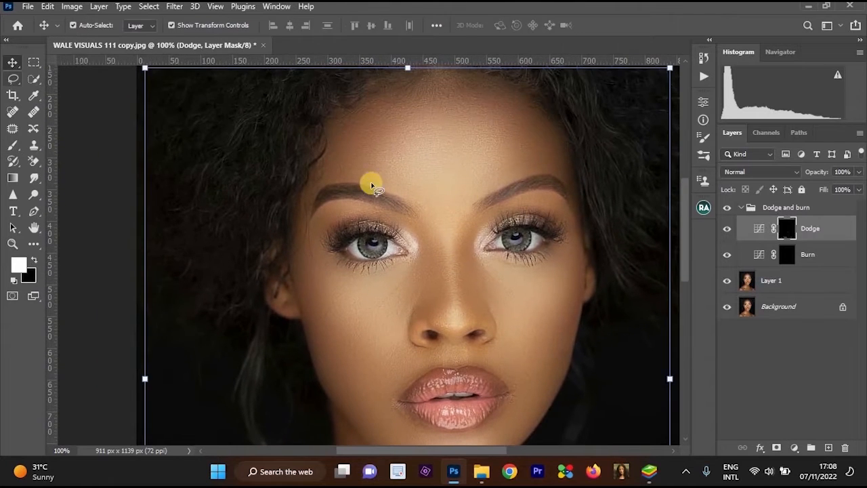
key("l")
left_click(456, 164, "ctrl")
key("b")
left_click(461, 163, "alt")
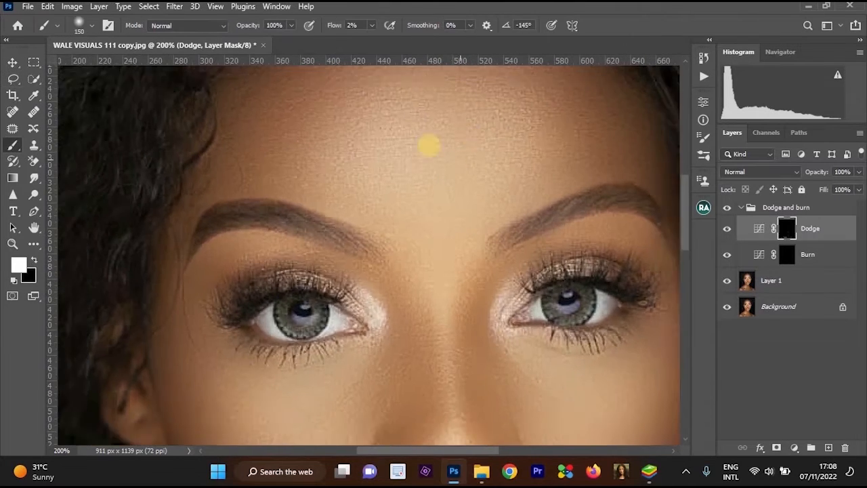
left_click(484, 170, "alt")
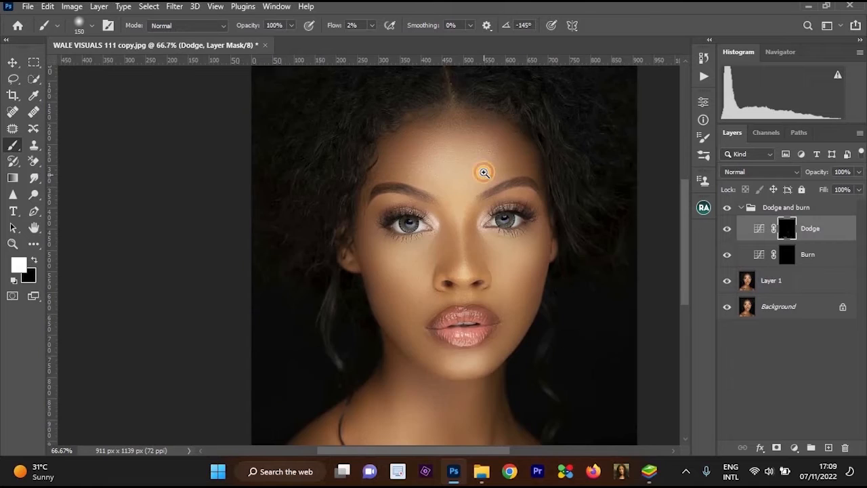
left_click(483, 170, "ctrl")
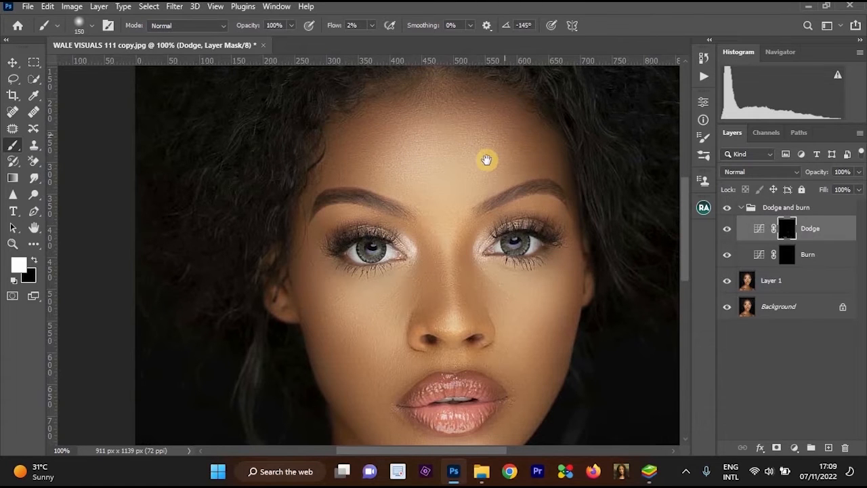
left_click(463, 165, "alt")
left_click(464, 166)
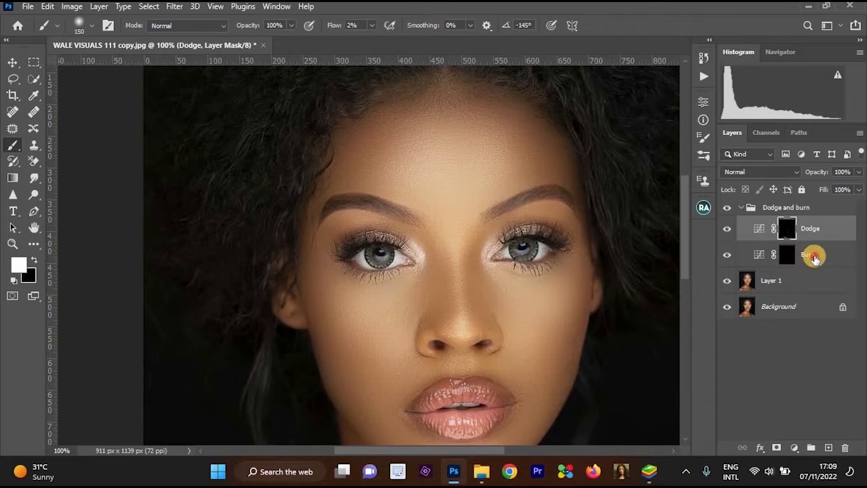
Activate the Burn mask and paint white down both sides of the nose with a size 45 brush.
left_click(787, 255)
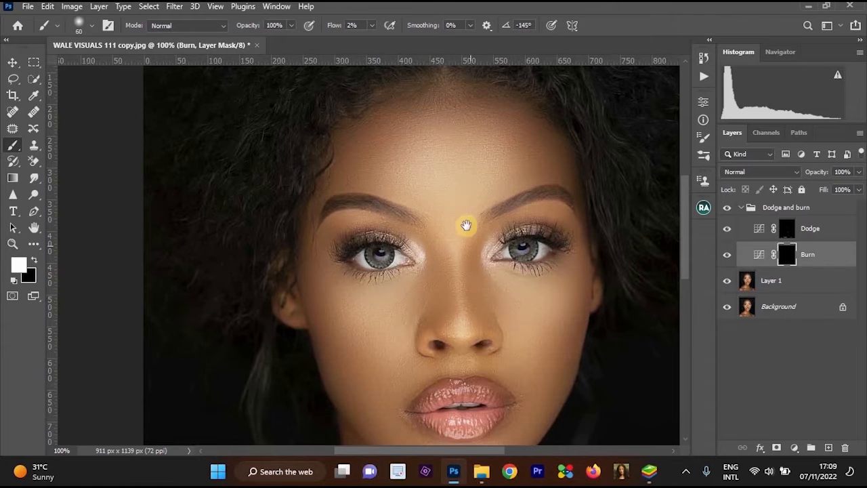
scroll(465, 230, "up", 1)
left_click_drag(472, 250, 460, 201)
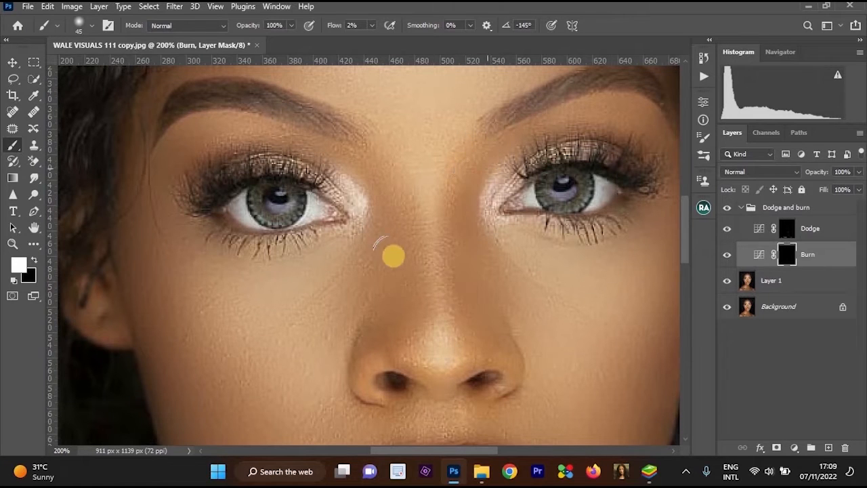
mouse_move(378, 184)
left_mouse_down()
mouse_move(399, 244)
mouse_move(405, 312)
left_mouse_up()
mouse_move(377, 160)
left_mouse_down()
mouse_move(414, 339)
mouse_move(412, 267)
mouse_move(371, 162)
mouse_move(403, 341)
left_mouse_up()
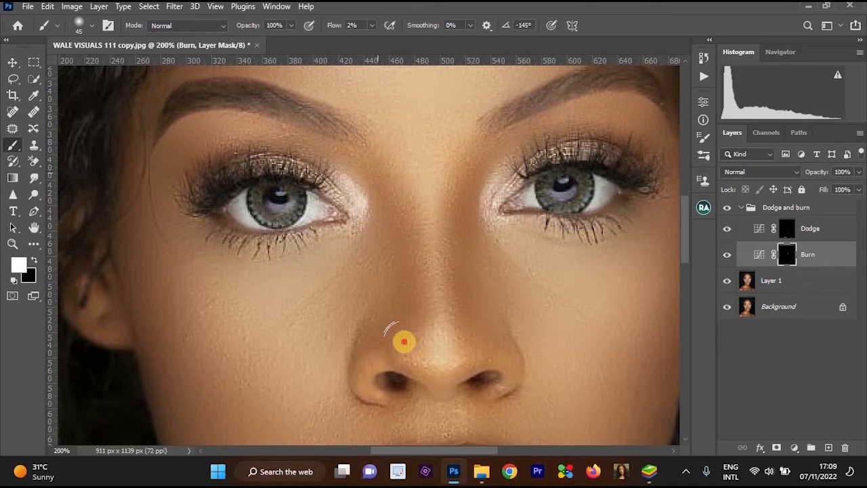
Hide and reshow the Burn layer to compare the nose shading, and review the whole portrait.
key("ctrl+minus")
key("ctrl+minus")
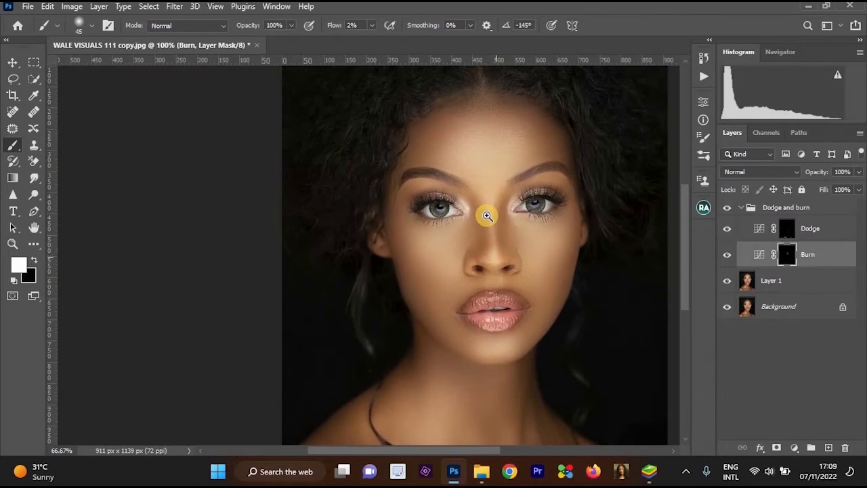
left_click(486, 216)
left_click(726, 255)
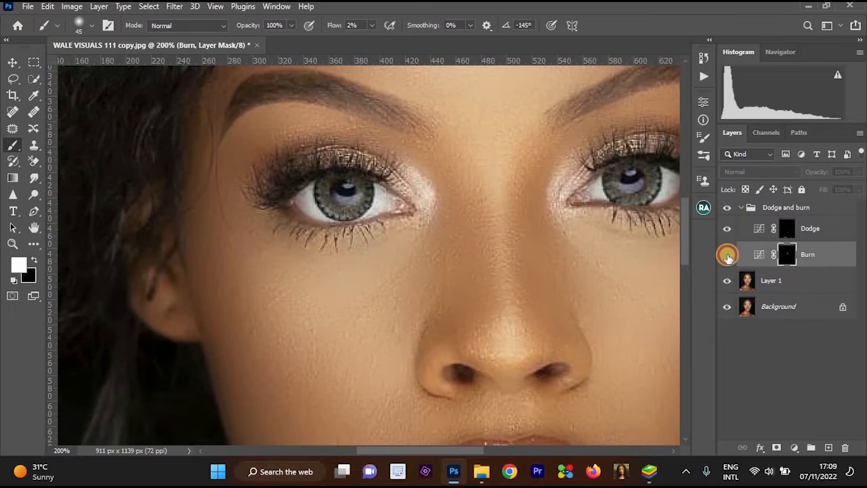
left_click(727, 255)
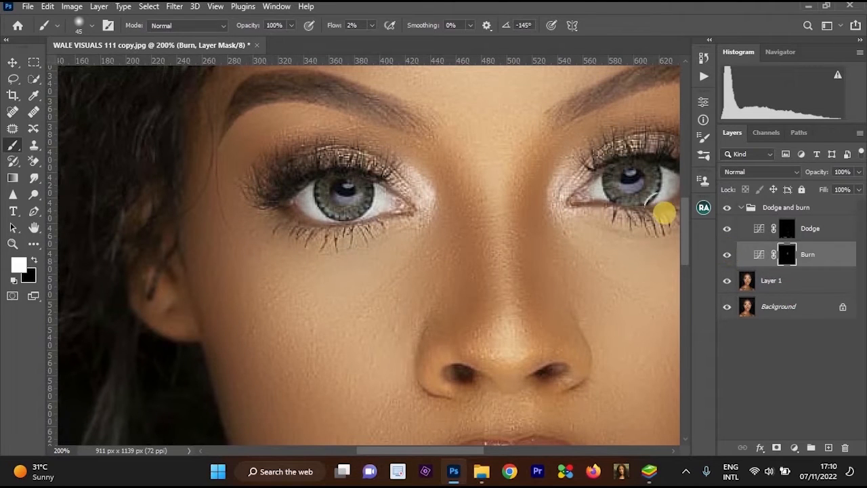
left_click(547, 224, "alt")
left_click(519, 283, "alt")
left_click(520, 283, "alt")
left_click_drag(531, 298, 526, 250)
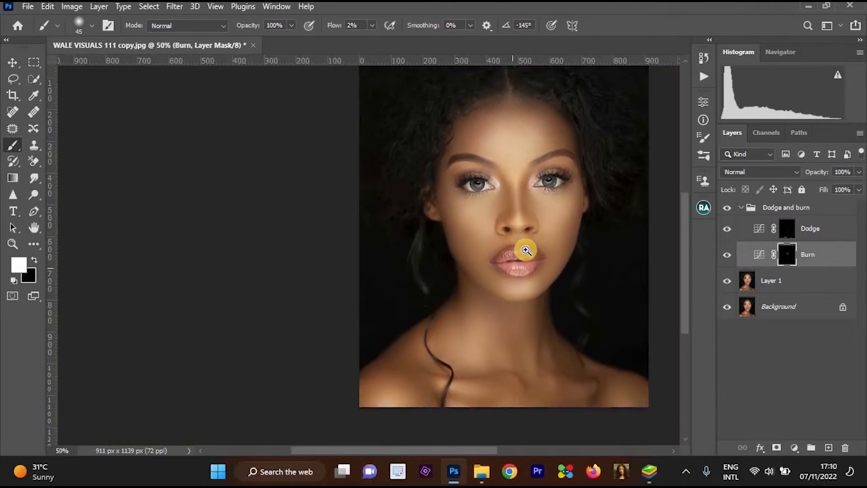
Darken both eyebrows along their length by painting white on the Burn mask with a size 25 brush.
left_click(525, 250, "ctrl")
left_click(525, 249, "ctrl")
left_click_drag(537, 135, 525, 250)
left_click(547, 132, "ctrl")
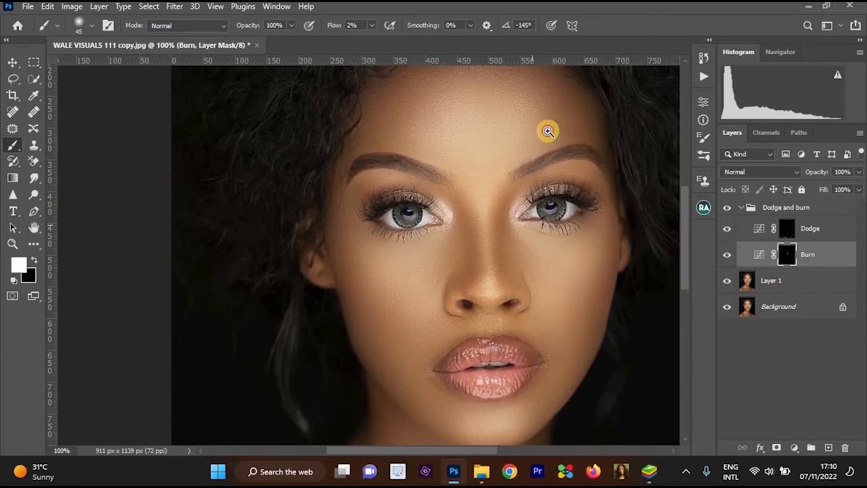
left_click(547, 131, "ctrl")
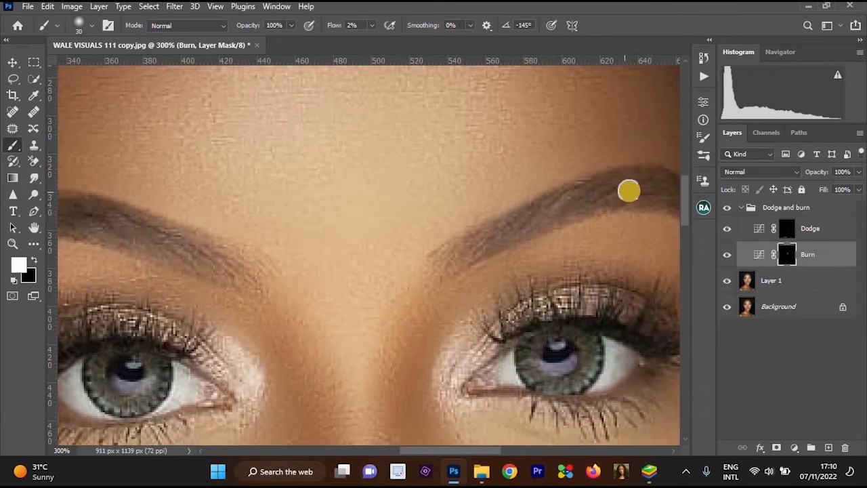
key("bracketleft")
key("bracketleft")
key("bracketleft")
left_click_drag(539, 193, 434, 173)
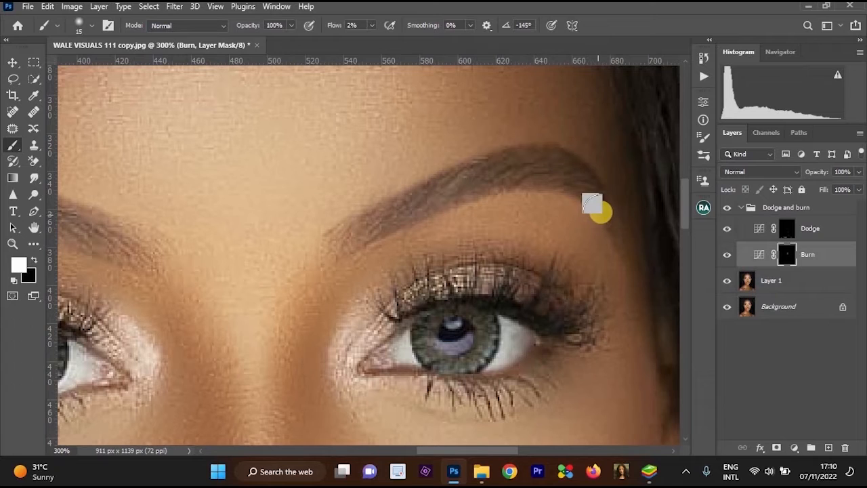
key("bracketright")
key("bracketright")
mouse_move(601, 212)
left_mouse_down()
mouse_move(570, 168)
mouse_move(521, 166)
mouse_move(391, 198)
mouse_move(350, 230)
mouse_move(487, 174)
mouse_move(570, 178)
mouse_move(619, 222)
mouse_move(591, 185)
mouse_move(520, 157)
mouse_move(397, 196)
mouse_move(339, 241)
left_mouse_up()
left_click_drag(428, 194, 502, 194)
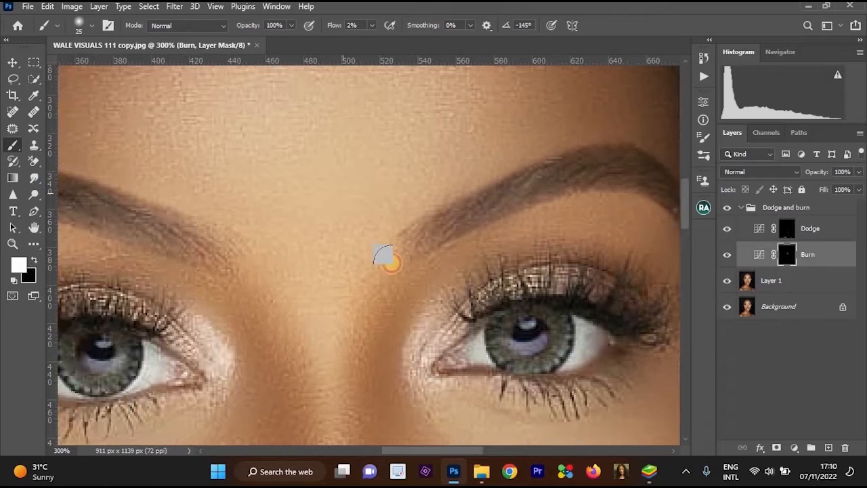
scroll(386, 259, "left", 3)
mouse_move(154, 203)
left_mouse_down()
mouse_move(92, 268)
mouse_move(120, 216)
mouse_move(174, 195)
mouse_move(270, 226)
mouse_move(394, 247)
mouse_move(216, 207)
left_mouse_up()
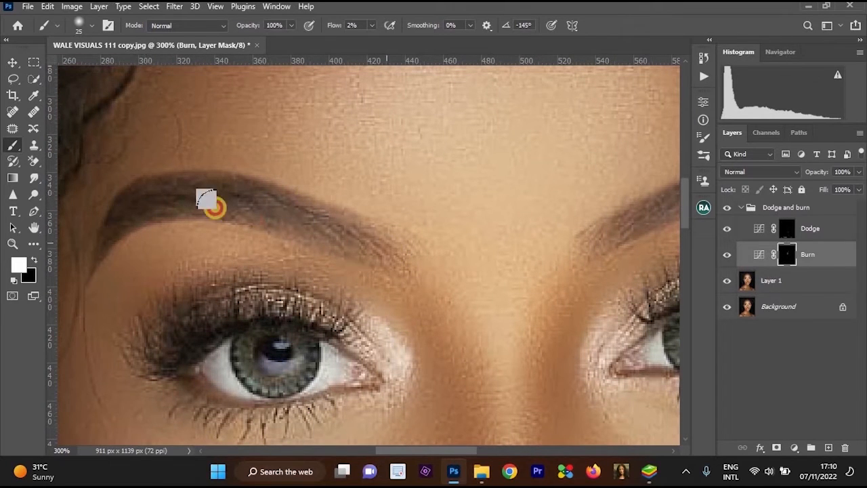
Darken the upper eyelids along the lashes of both eyes with white strokes on the Burn mask.
key("ctrl+minus")
left_click_drag(369, 161, 369, 87)
mouse_move(331, 222)
left_mouse_down()
mouse_move(247, 247)
mouse_move(245, 235)
mouse_move(250, 241)
mouse_move(236, 251)
mouse_move(334, 223)
left_mouse_up()
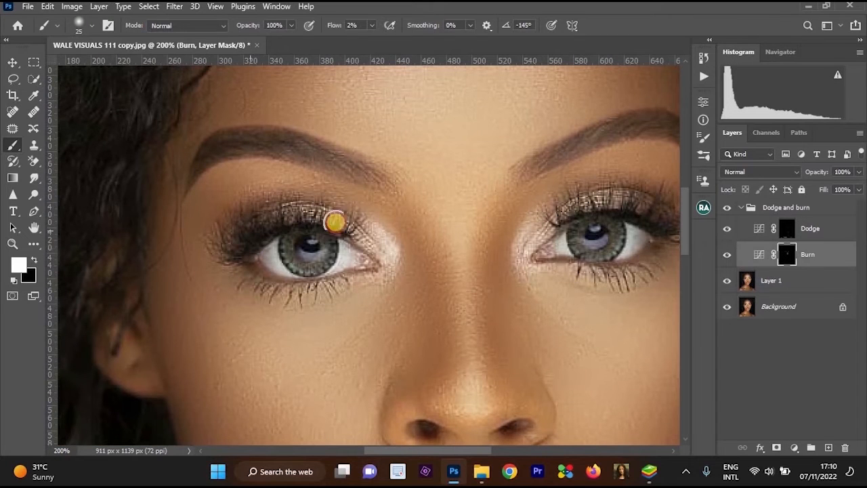
left_click_drag(586, 233, 493, 216)
mouse_move(587, 218)
left_mouse_down()
mouse_move(473, 198)
mouse_move(582, 214)
mouse_move(464, 206)
mouse_move(534, 86)
left_mouse_up()
left_click_drag(469, 411, 487, 297)
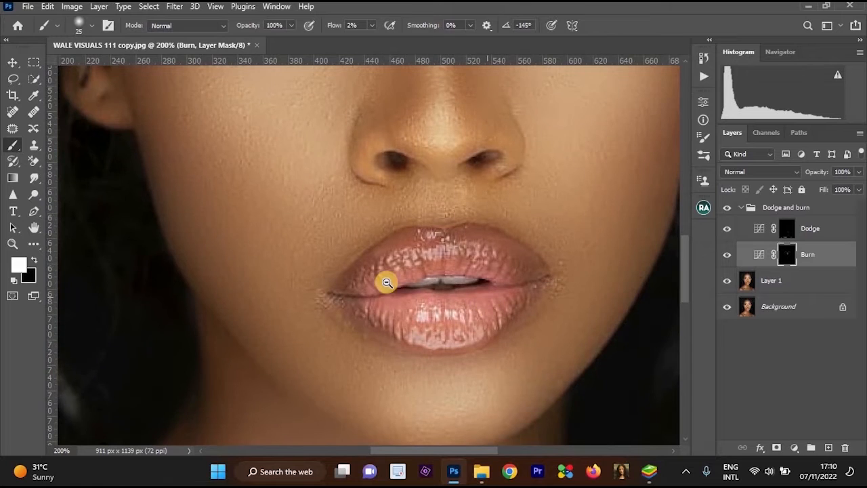
Contour both outer cheeks by painting white on the Burn mask with a size 125 brush.
key("ctrl+minus")
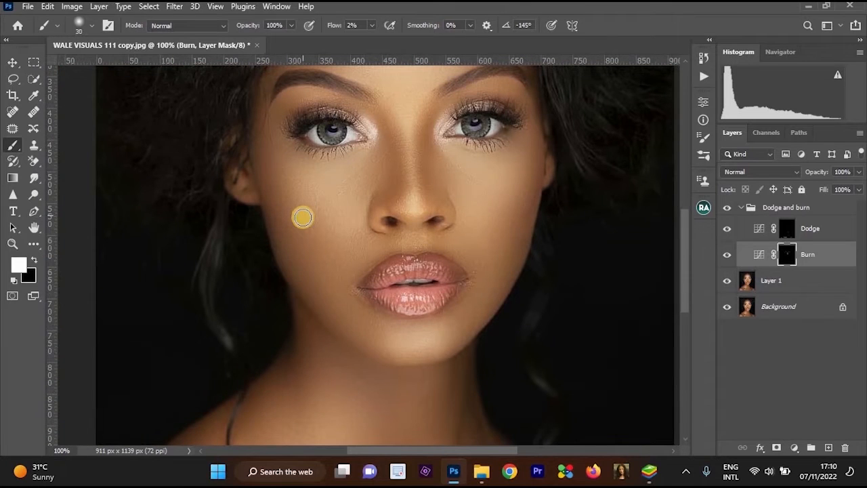
key("bracketright")
key("bracketright")
key("bracketright")
key("bracketright")
key("bracketright")
key("bracketright")
key("bracketright")
key("bracketright")
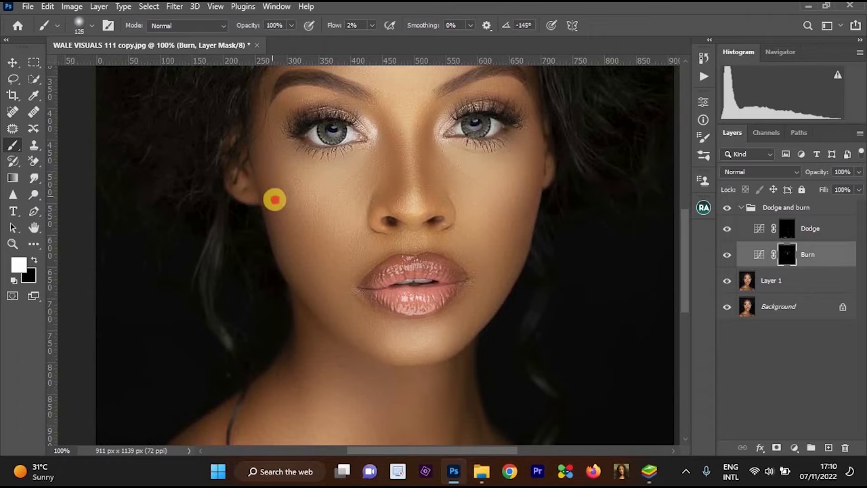
mouse_move(274, 199)
left_mouse_down()
mouse_move(339, 289)
mouse_move(283, 184)
left_mouse_up()
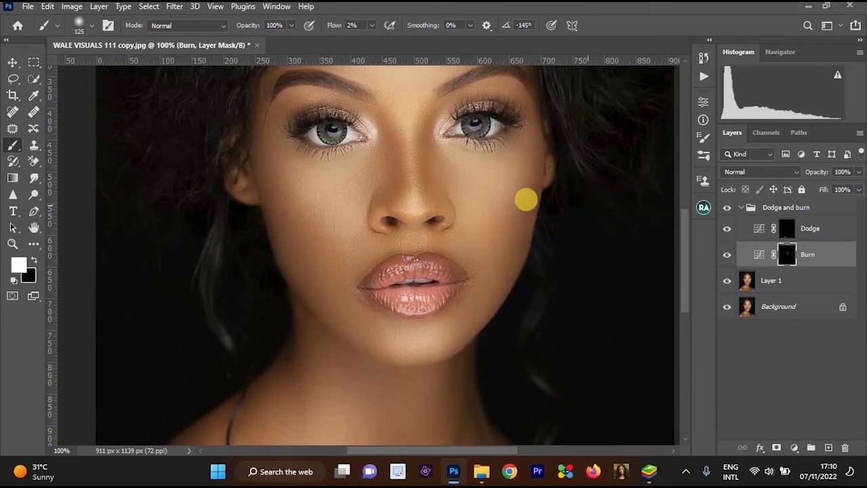
mouse_move(517, 231)
left_mouse_down()
mouse_move(496, 279)
mouse_move(539, 156)
left_mouse_up()
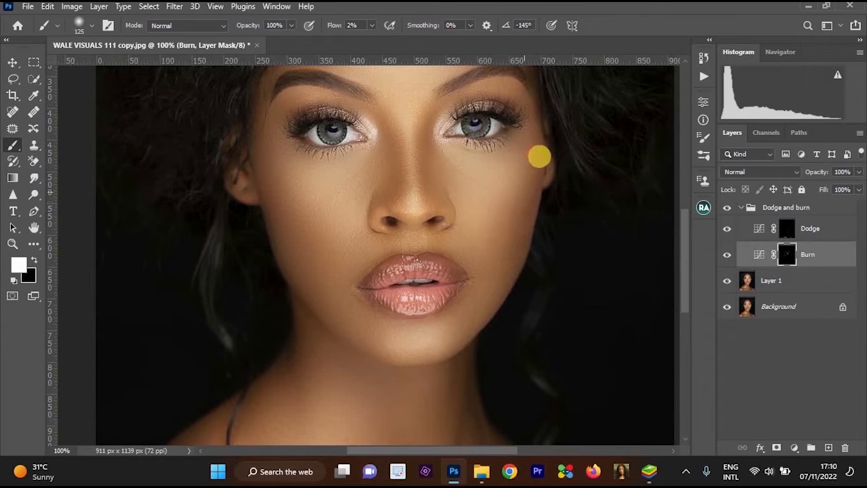
Lower the Burn layer's opacity to 71% and inspect the softened shading across the face and nose.
key("ctrl+minus")
key("ctrl+minus")
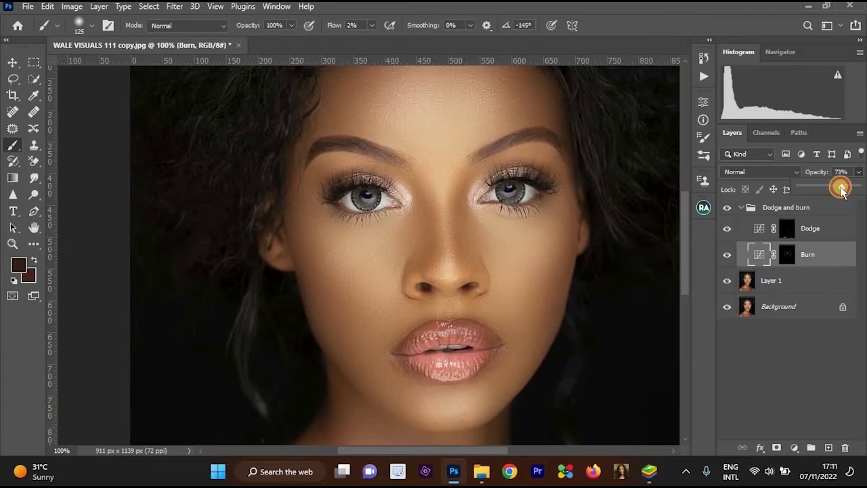
left_click_drag(840, 188, 837, 194)
left_click(479, 225, "alt")
left_click(480, 225, "alt")
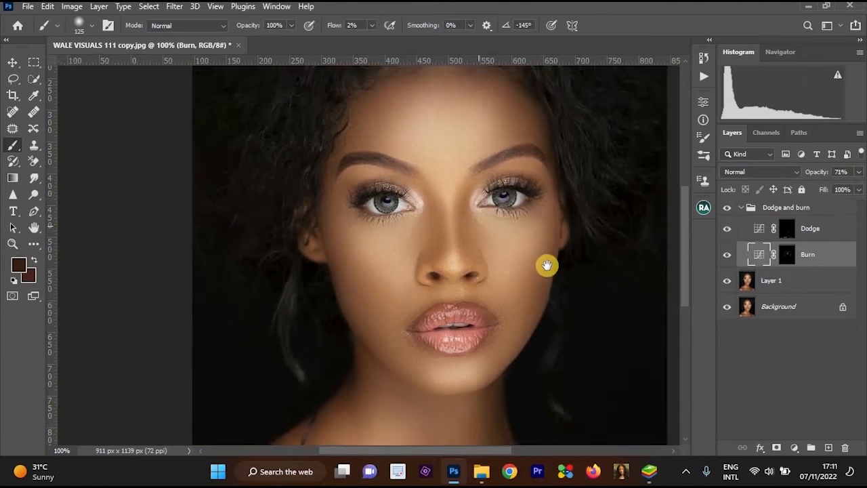
left_click_drag(538, 229, 567, 218)
left_click(567, 219, "ctrl")
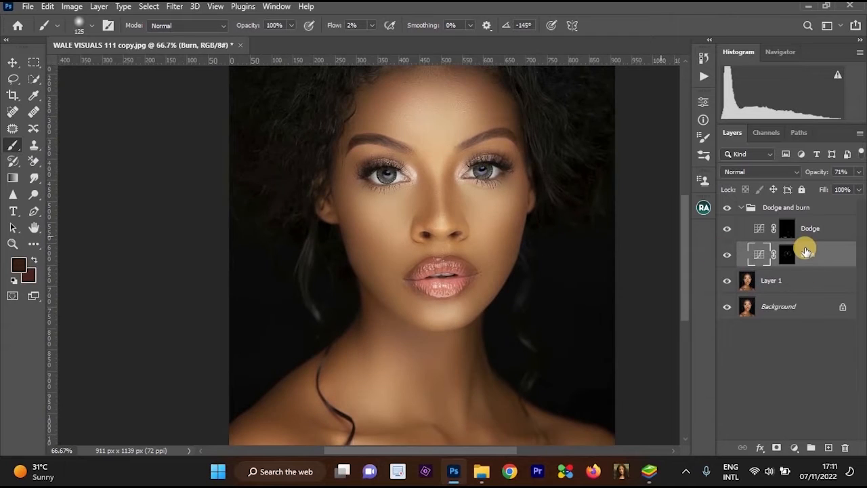
left_click(448, 189, "ctrl")
left_click(440, 170, "ctrl")
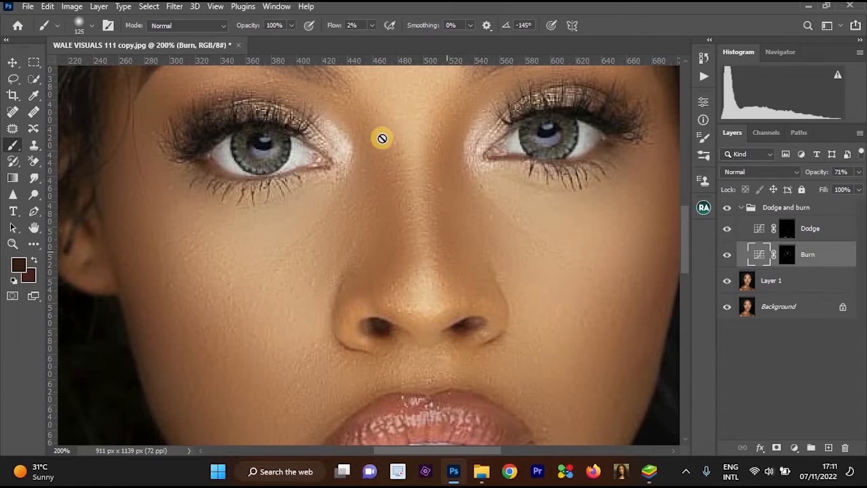
left_click(388, 229)
key("Return")
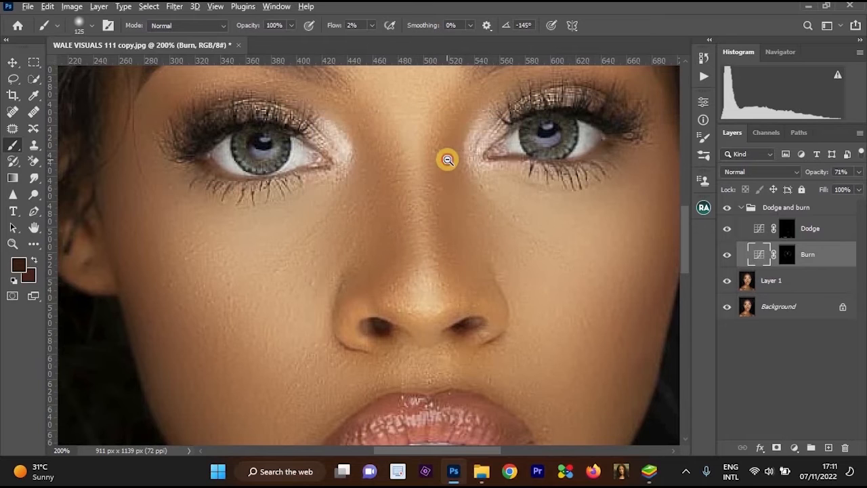
left_click(447, 159, "alt")
left_click(447, 160, "alt")
left_click(448, 160, "alt")
Merge the Dodge and burn group with Layer 1 into a single layer above the Background.
left_click(806, 211)
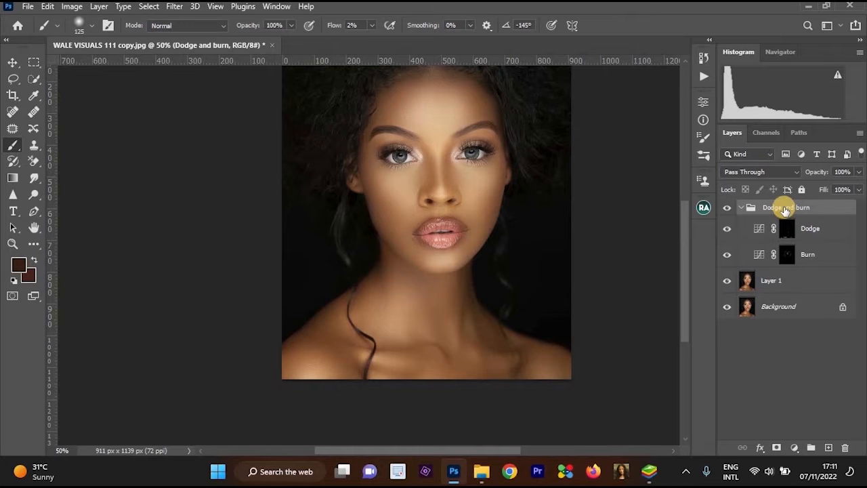
left_click(784, 210, "ctrl")
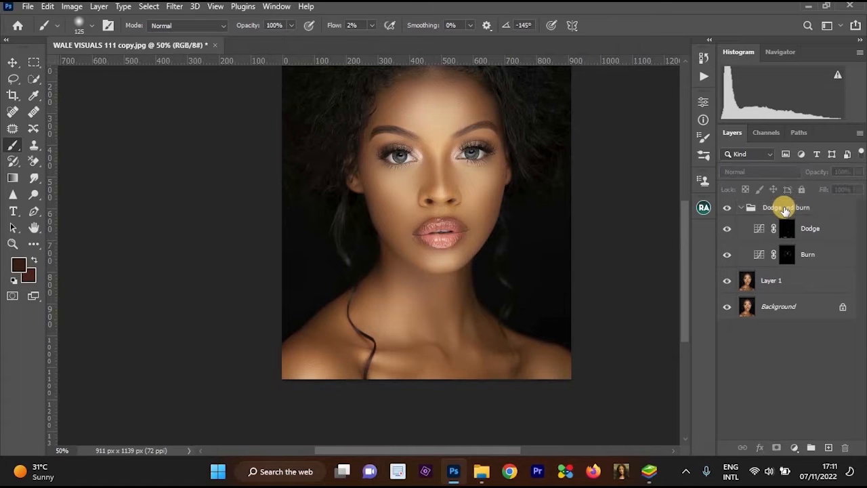
left_click(784, 210)
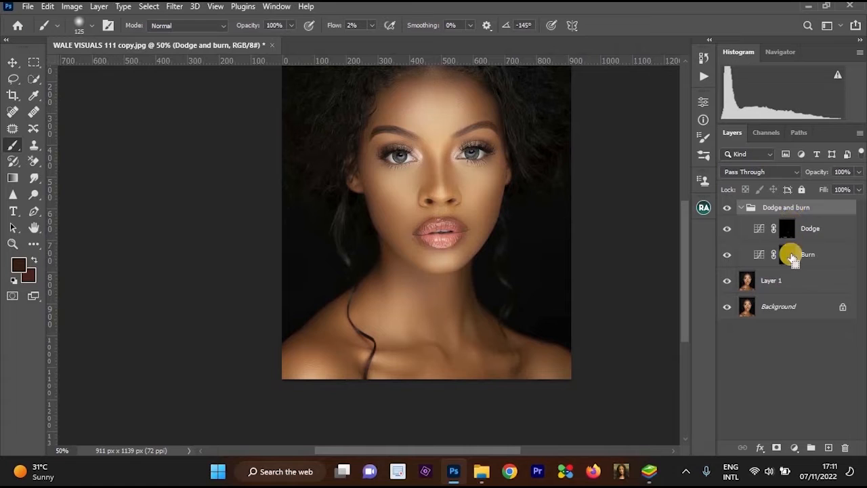
left_click(792, 283)
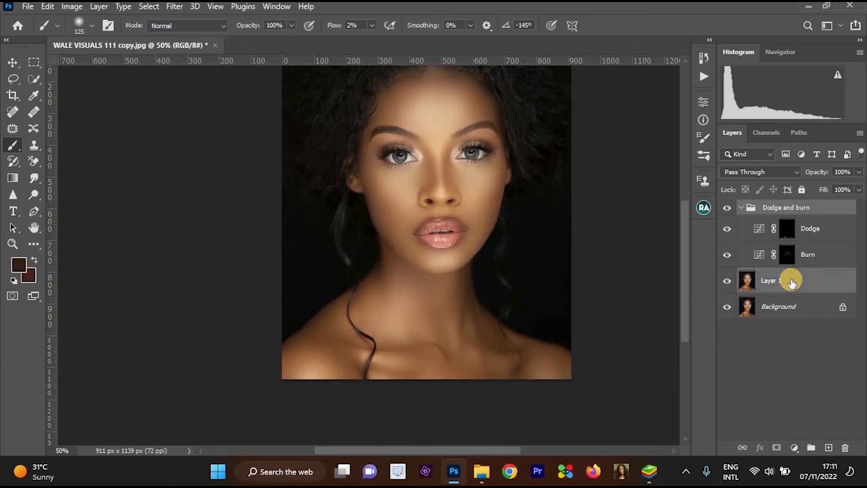
key("ctrl+e")
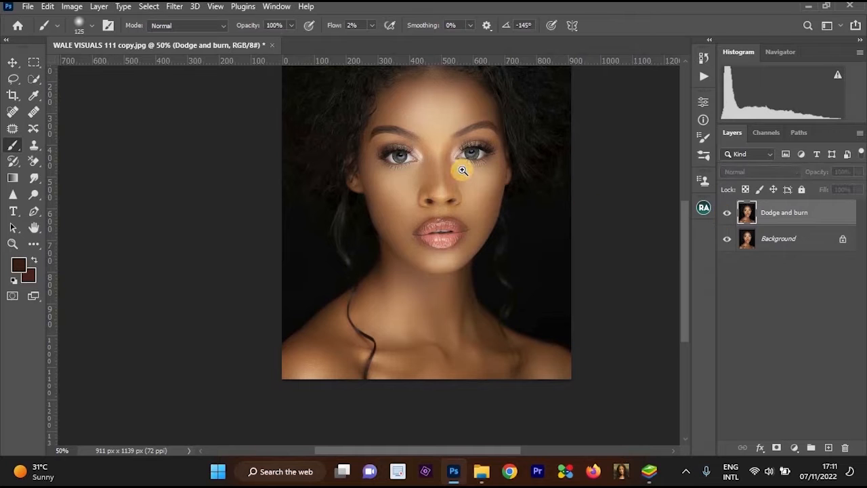
Hide and reshow the merged Dodge and burn layer to compare the retouch with the original, and review the whole portrait.
scroll(465, 169, "up", 2)
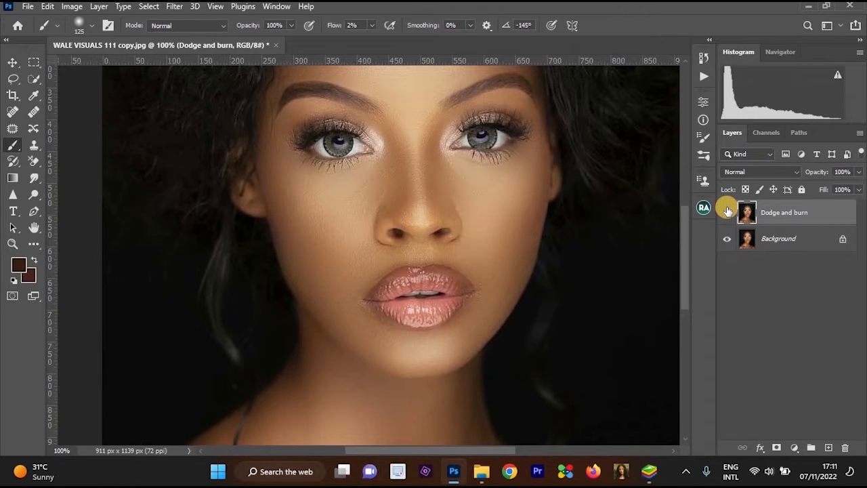
left_click(727, 212)
left_click(726, 213)
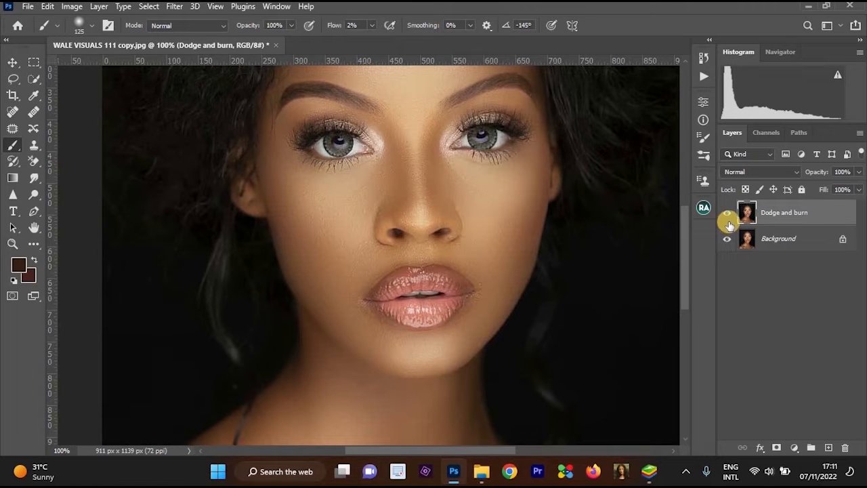
scroll(569, 195, "down", 1)
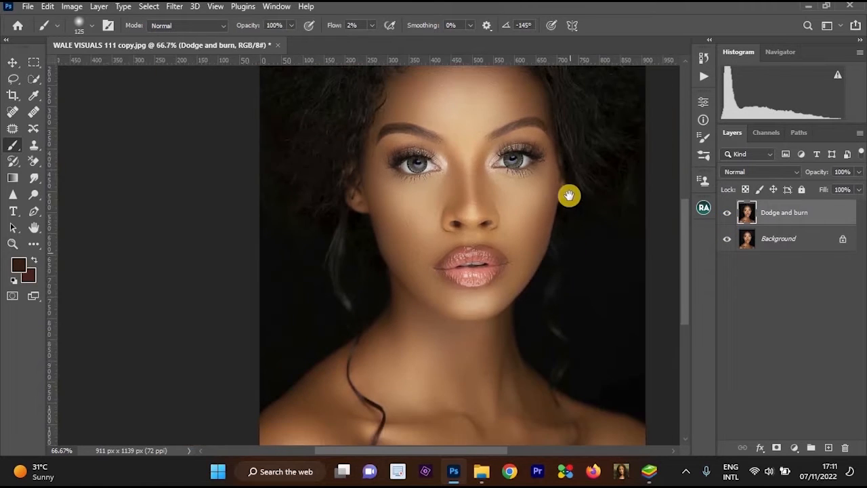
left_click_drag(569, 195, 562, 215)
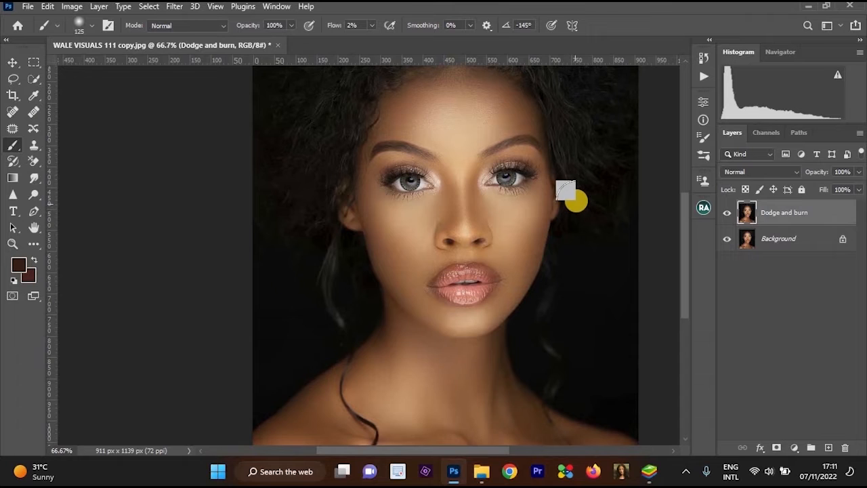
scroll(571, 196, "down", 1)
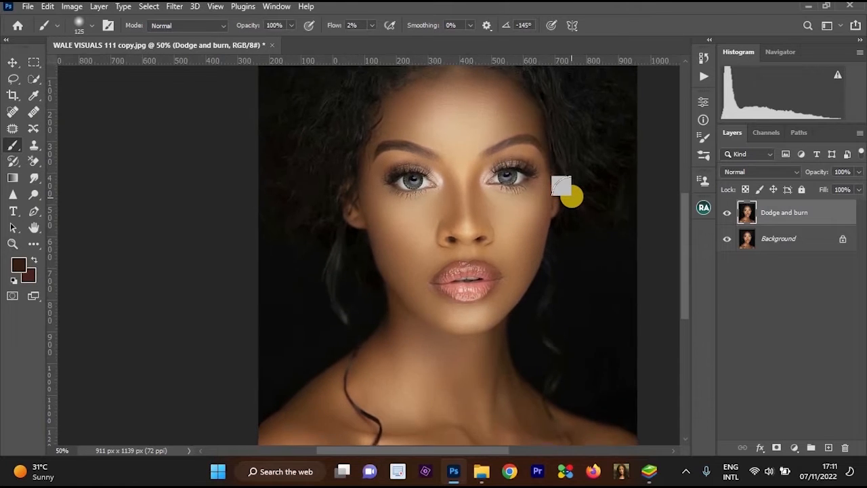
scroll(570, 196, "up", 1)
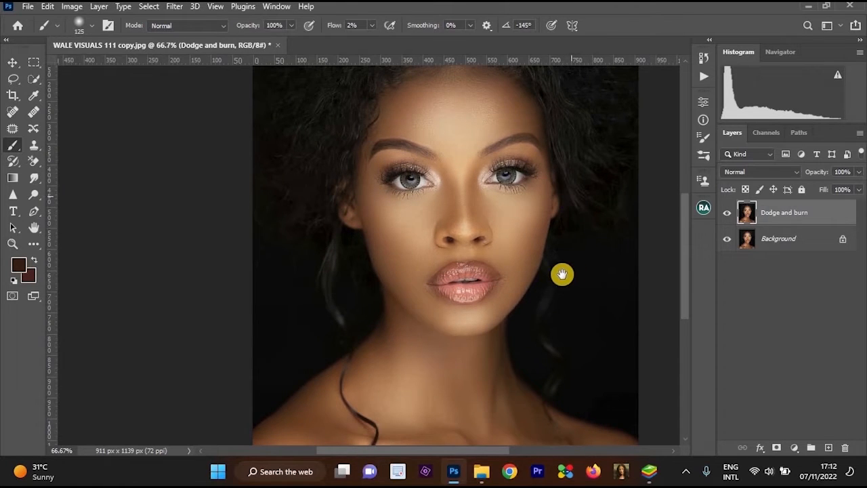
left_click_drag(561, 273, 546, 224)
scroll(559, 209, "down", 1)
left_click_drag(628, 221, 617, 234)
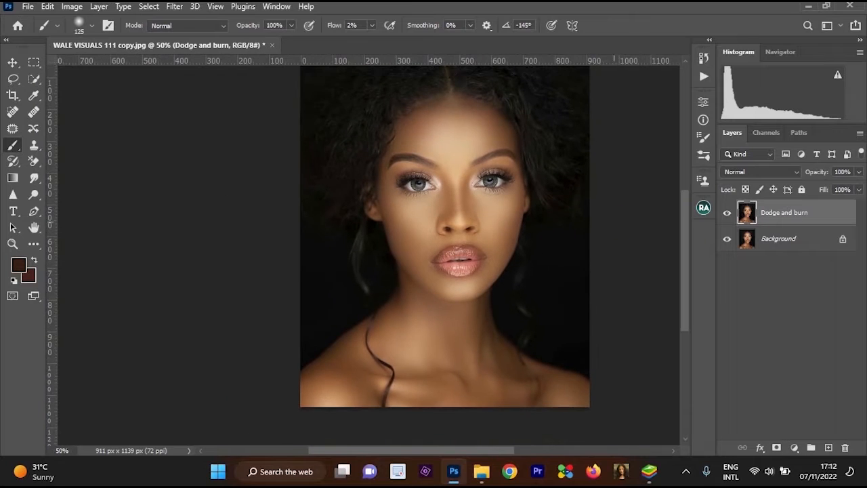
Open the Camera Raw Filter on the merged Dodge and burn layer and view the face at 100%.
left_click(169, 12)
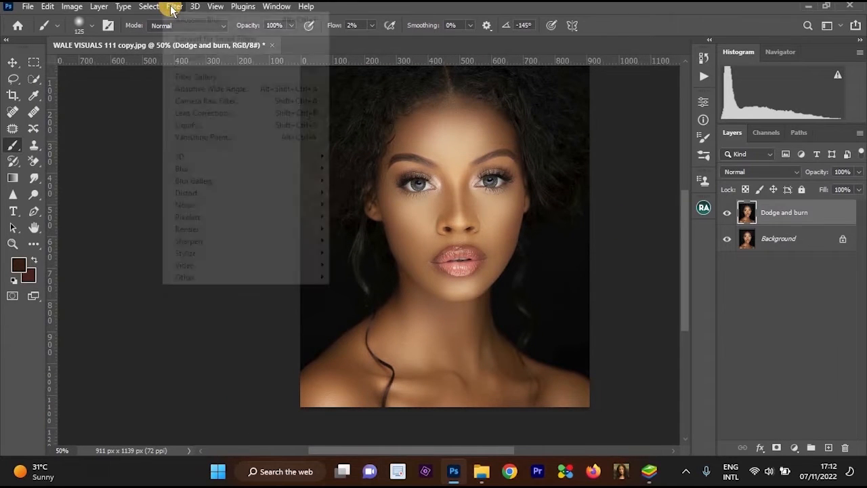
left_click(173, 8)
left_click(174, 8)
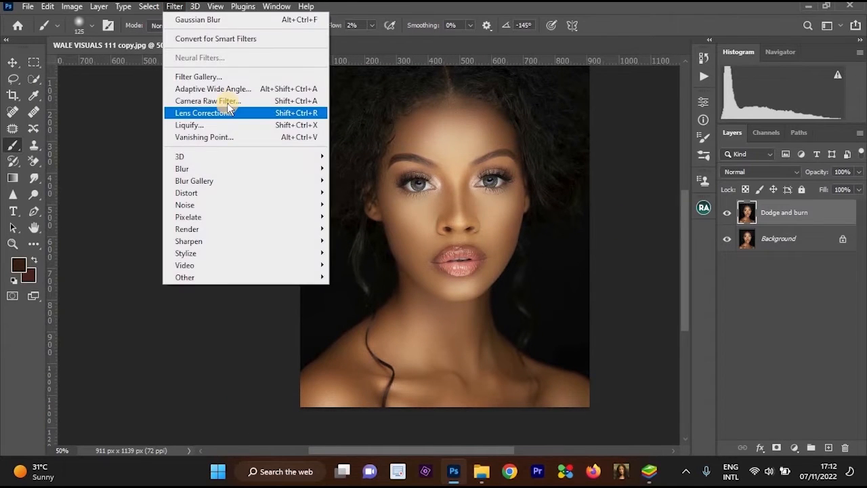
left_click(366, 44)
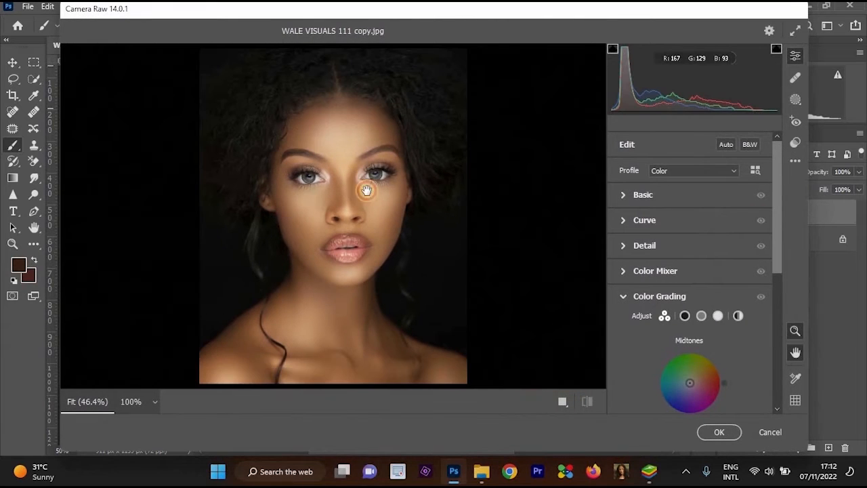
left_click_drag(366, 190, 456, 193)
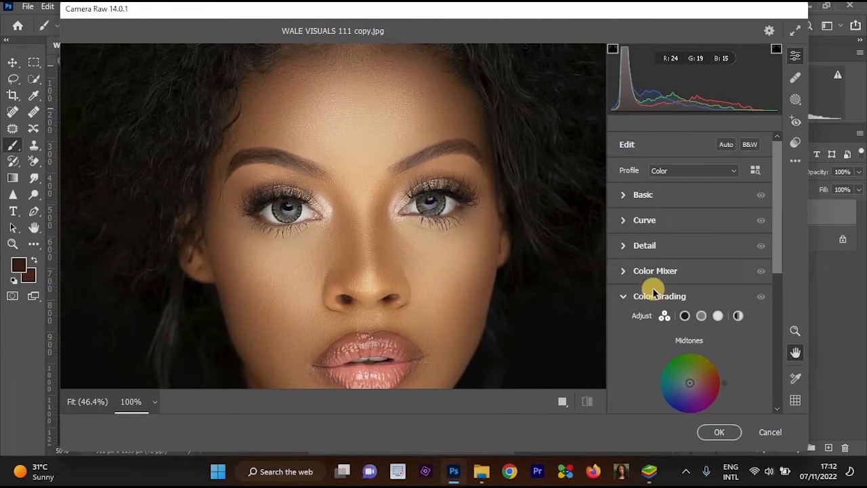
Raise the contrast to +25 and the clarity to +30 in the Basic adjustments.
left_click(697, 198)
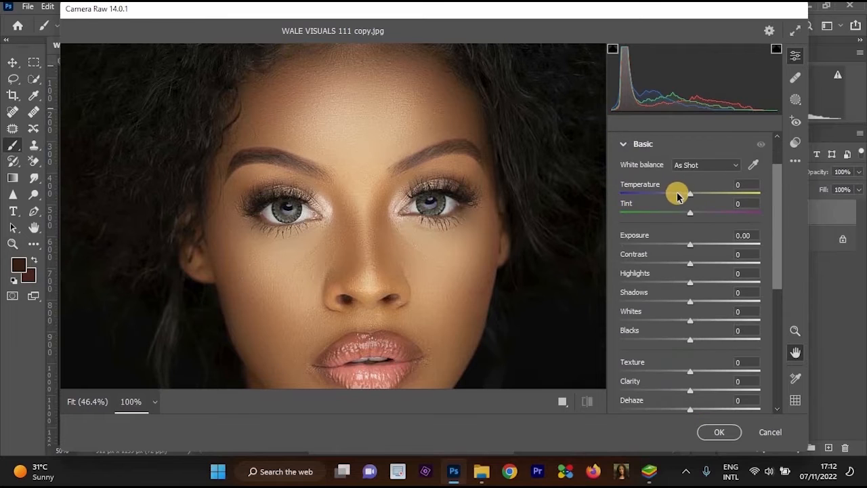
left_click_drag(698, 263, 706, 268)
left_click(561, 248)
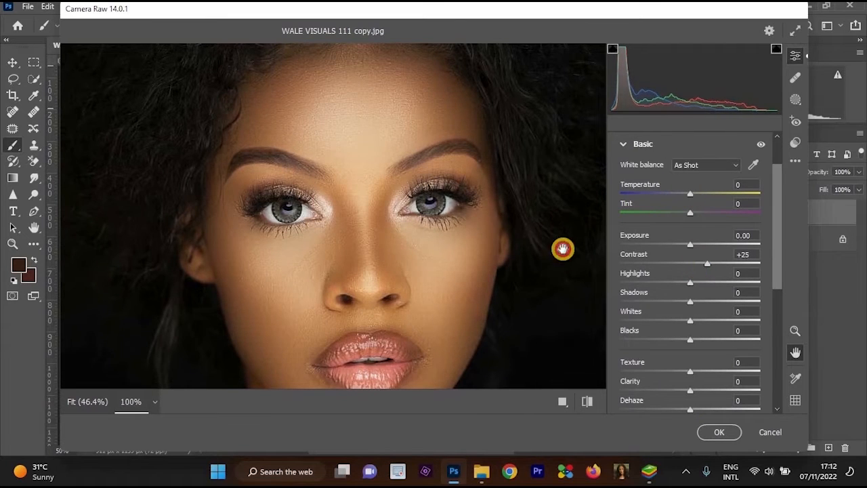
left_click(705, 391)
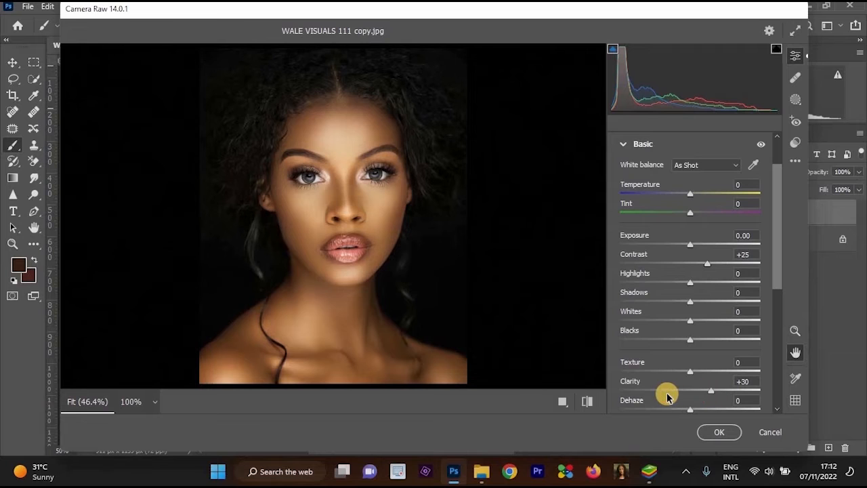
Set the exposure to +0.10 and adjust the white balance to temperature -5 and tint +5.
scroll(671, 225, "down", 5)
scroll(671, 226, "up", 5)
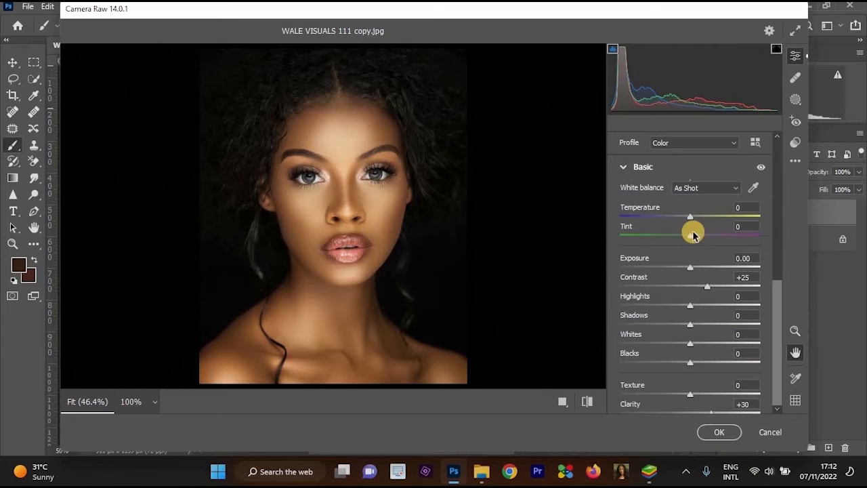
mouse_move(691, 269)
left_mouse_down()
mouse_move(681, 268)
mouse_move(701, 250)
mouse_move(689, 284)
left_mouse_up()
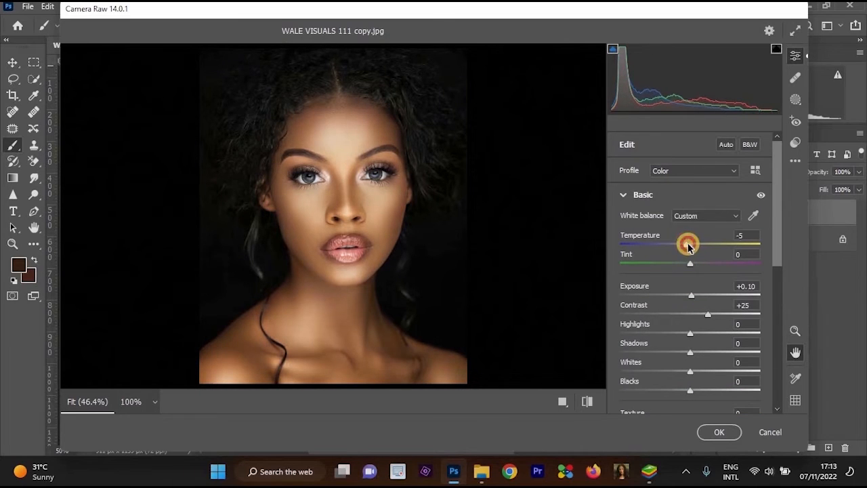
left_click(333, 177, "ctrl")
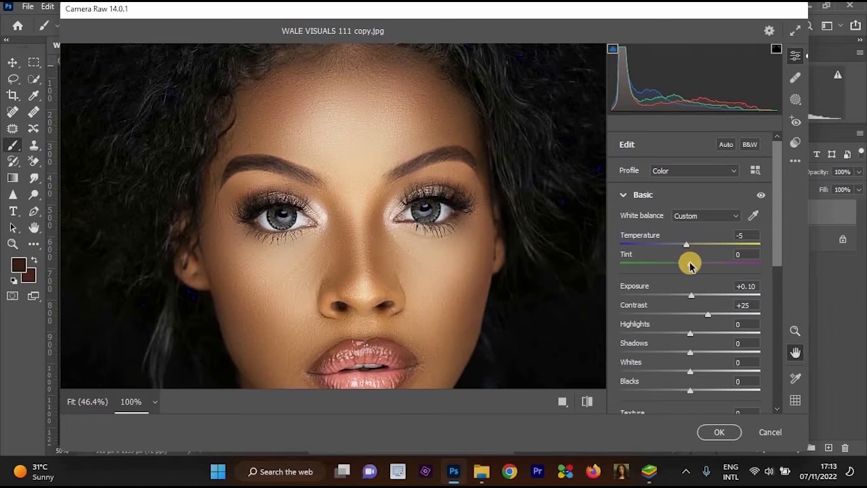
left_click_drag(693, 264, 694, 264)
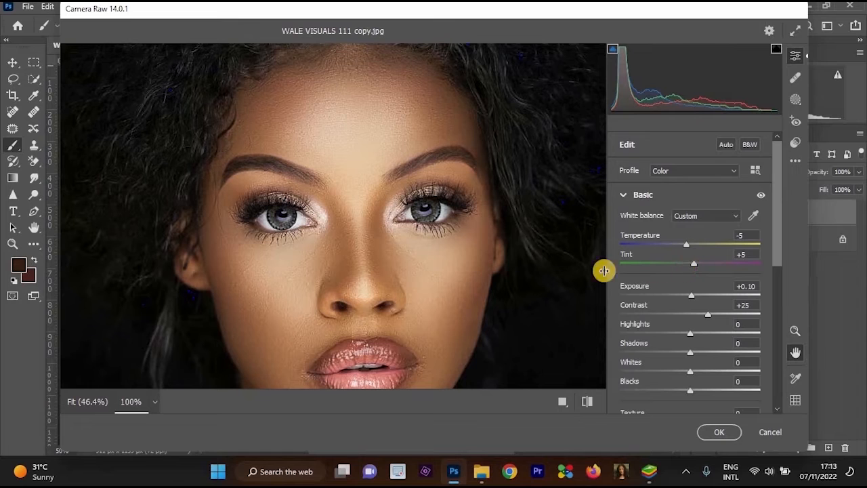
left_click(538, 259, "alt")
Raise the vibrance to +41 and inspect the face at 100%.
scroll(690, 312, "down", 5)
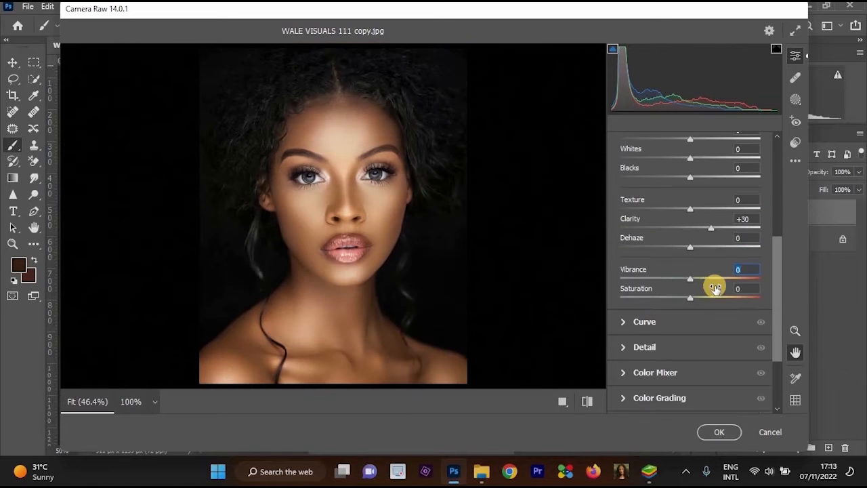
left_click_drag(715, 282, 724, 283)
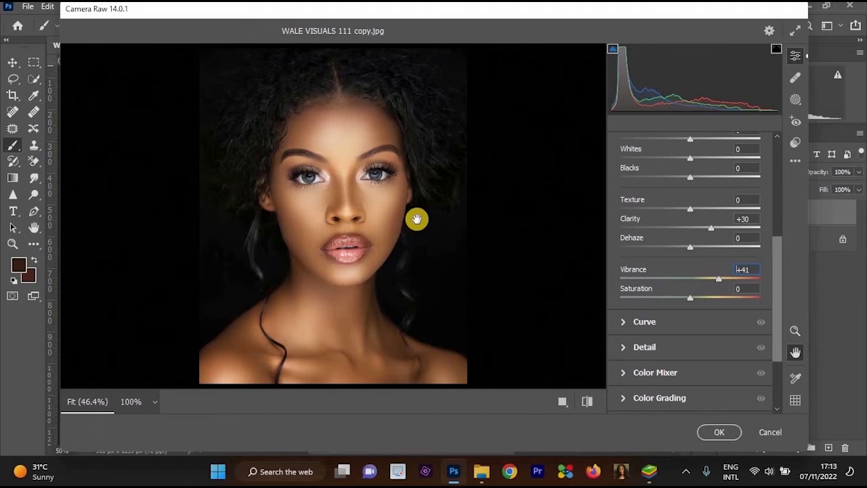
left_click(352, 223)
key("space")
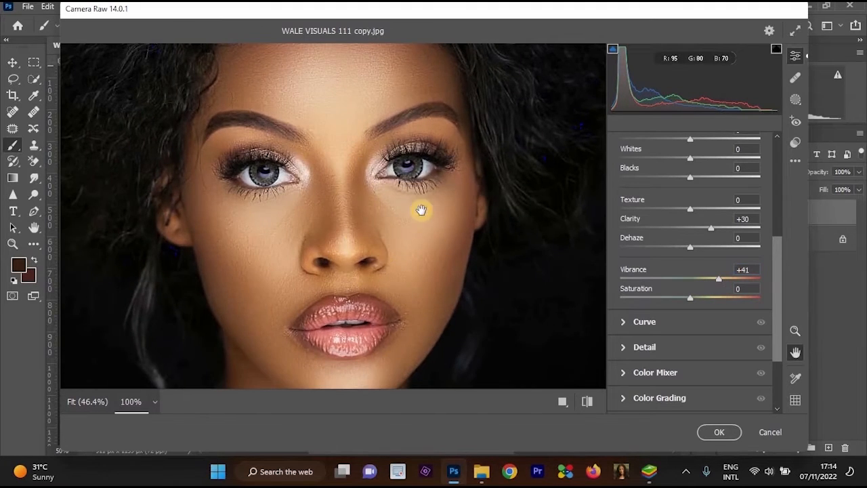
Raise the vibrance to +49 and the saturation to +3, checking the face at 100%.
left_click(353, 182)
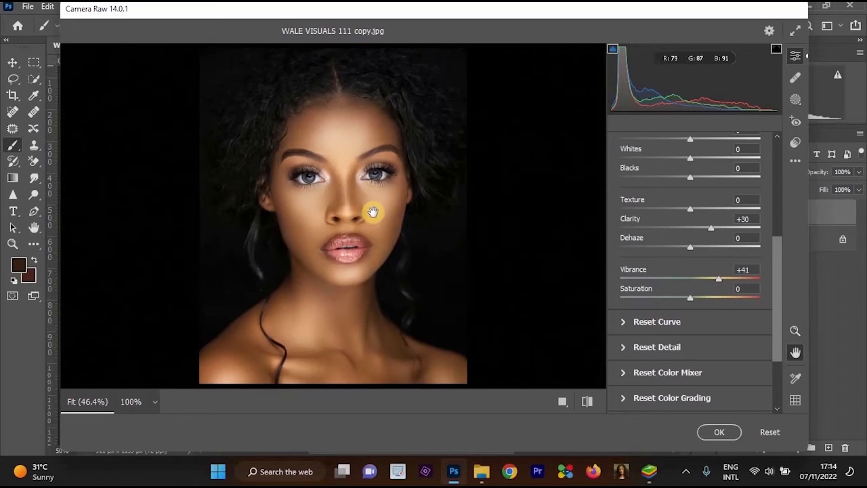
left_click(725, 283)
key("z")
left_click(366, 195)
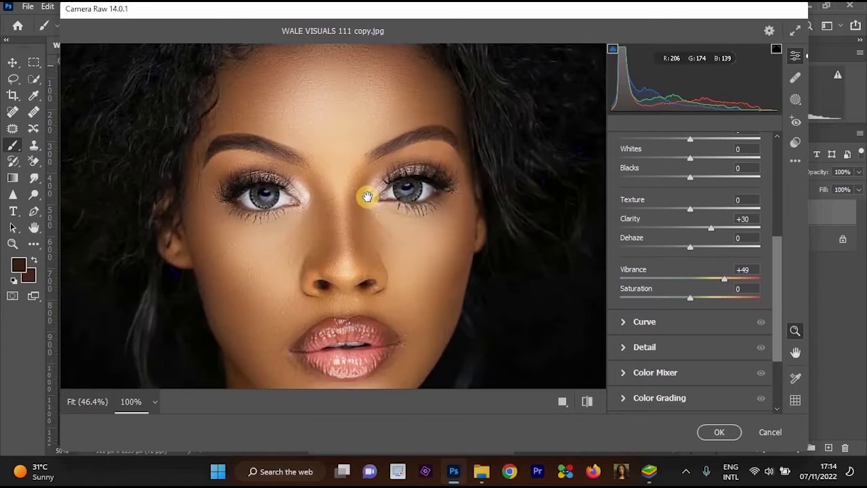
key("space")
left_click(366, 195)
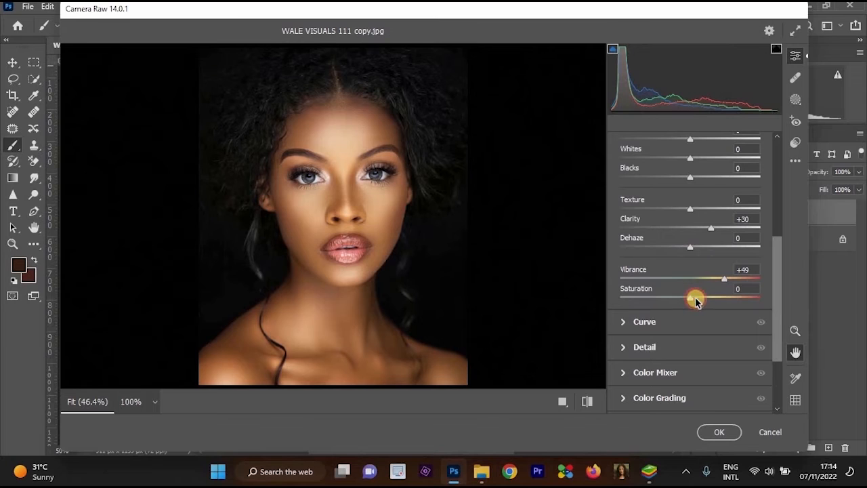
left_click(694, 298)
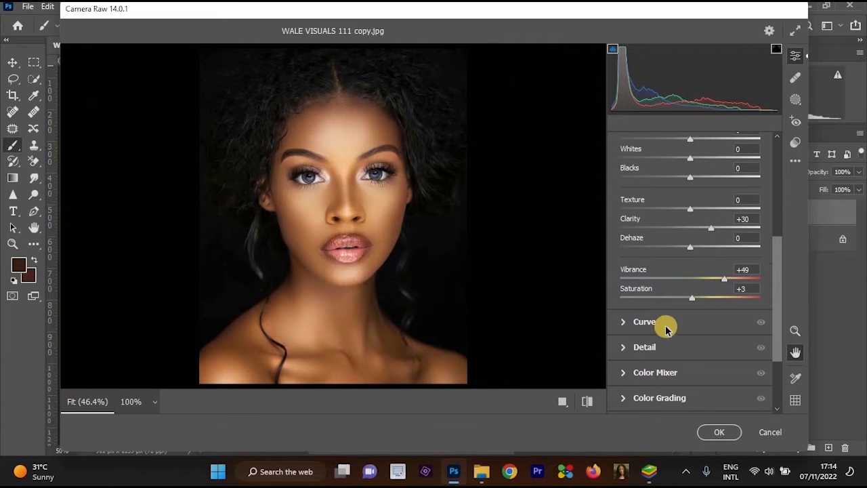
Open Color Grading and look through its global, shadows, midtones and highlights color wheels.
scroll(650, 325, "down", 1)
left_click(624, 327)
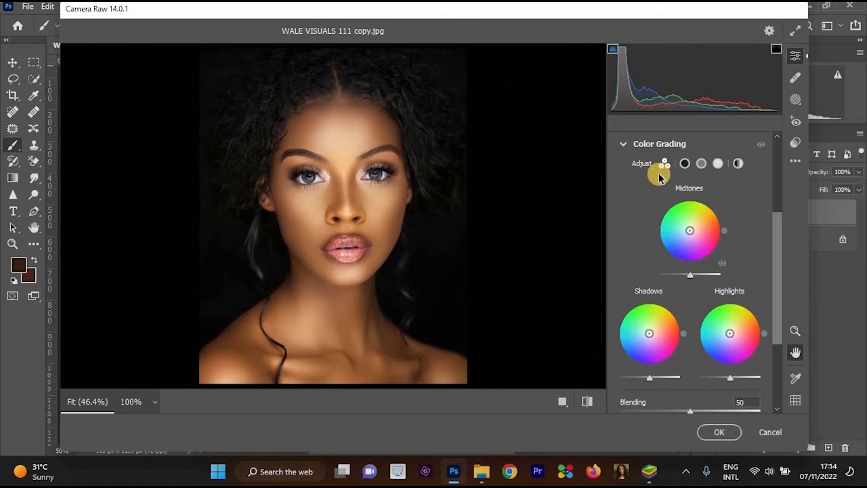
left_click(737, 163)
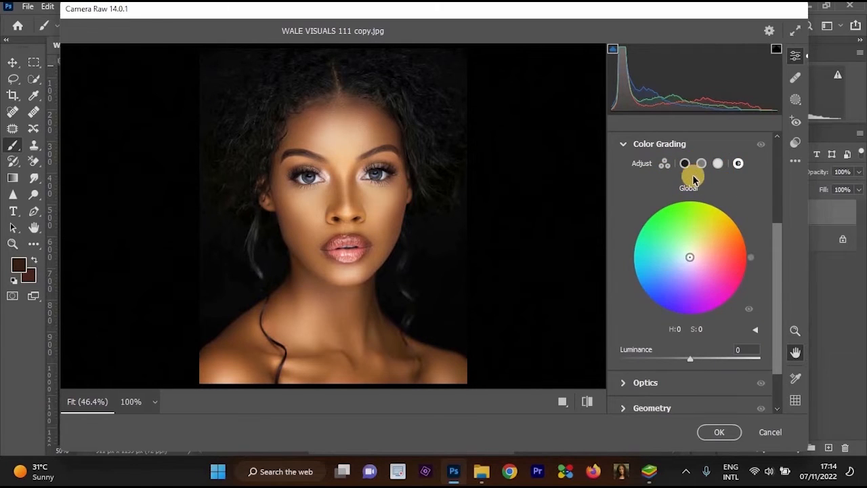
left_click(665, 164)
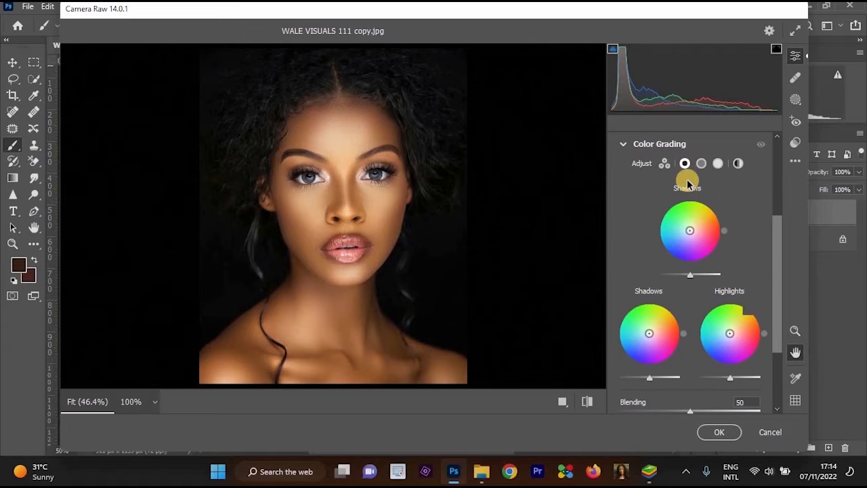
left_click(684, 165)
left_click(663, 164)
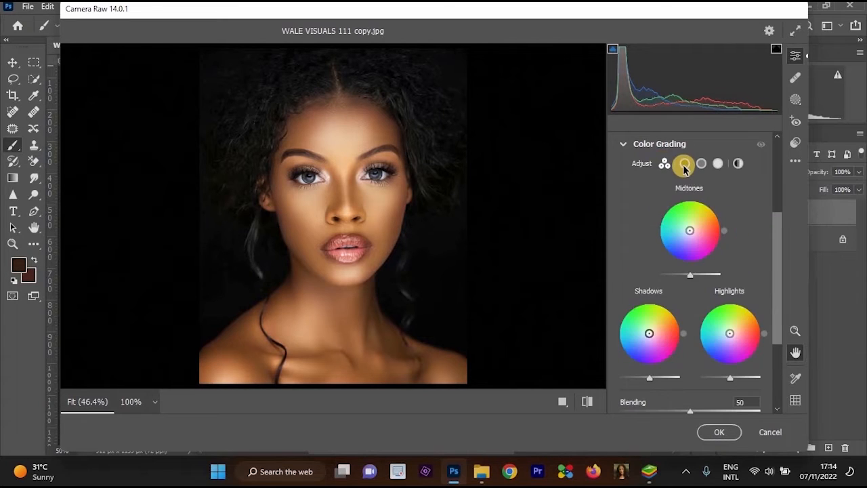
left_click(685, 166)
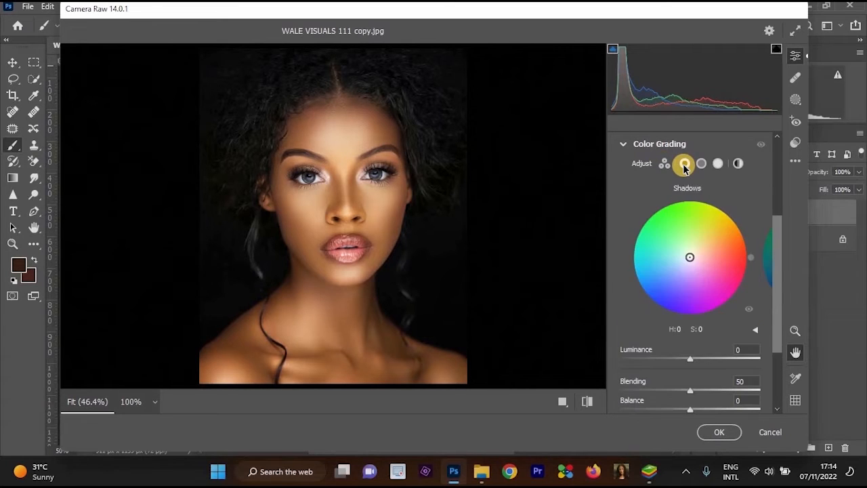
left_click(717, 165)
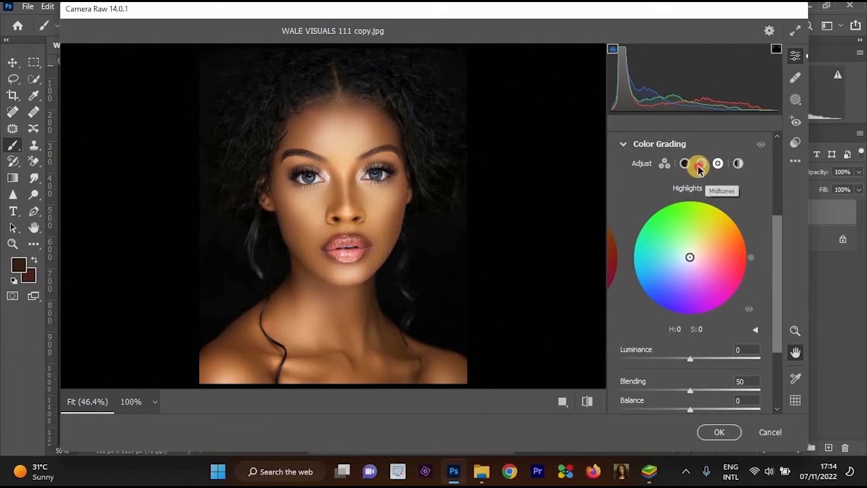
left_click(700, 167)
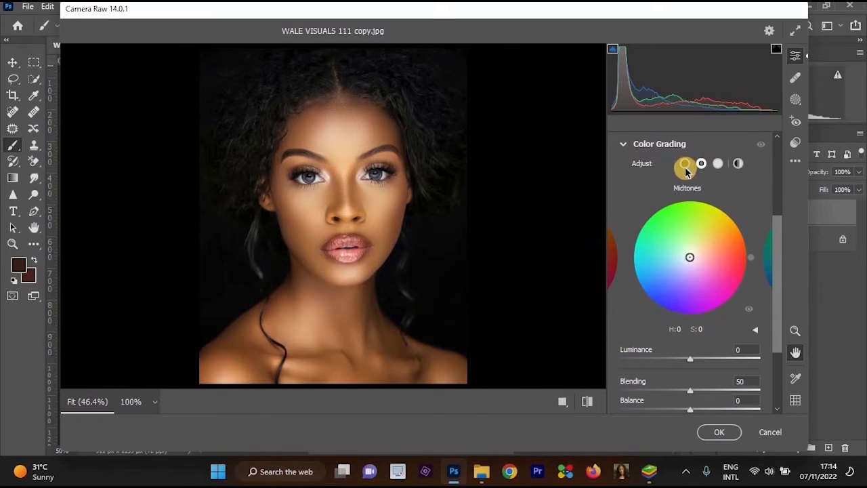
left_click(685, 167)
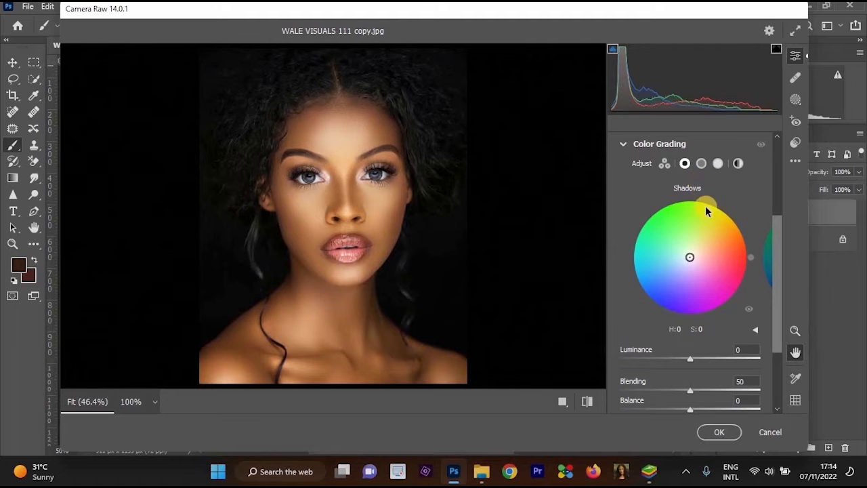
Try tinting the shadows at hue 180, saturation 49, the highlights, and the midtones at hue 334, saturation 58, undoing each tint.
left_click_drag(689, 257, 661, 257)
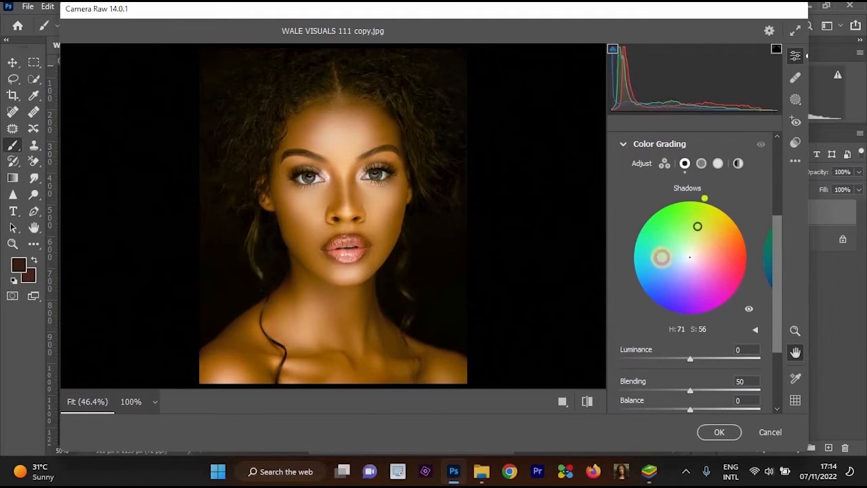
key("ctrl+z")
left_click(717, 164)
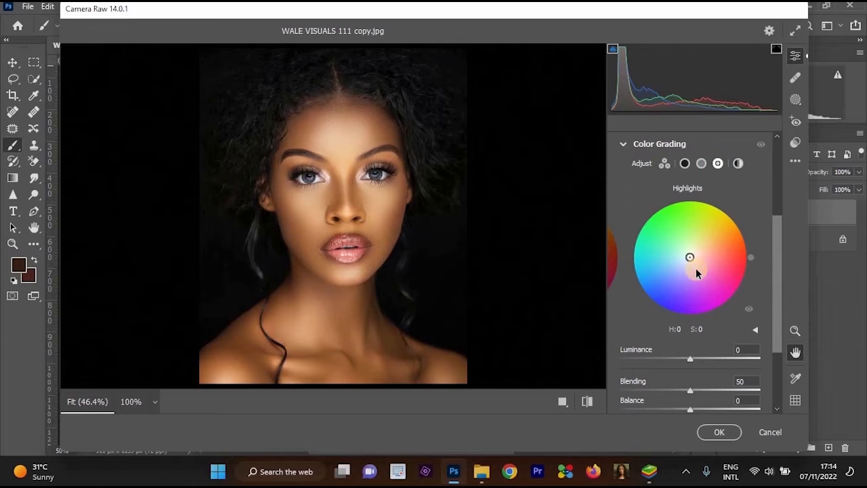
left_click_drag(689, 257, 704, 282)
key("ctrl+z")
left_click(701, 165)
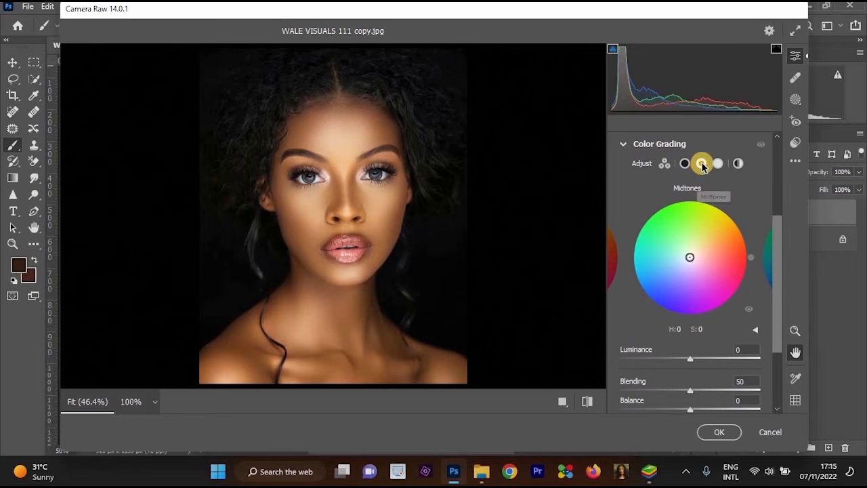
left_click_drag(707, 242, 696, 228)
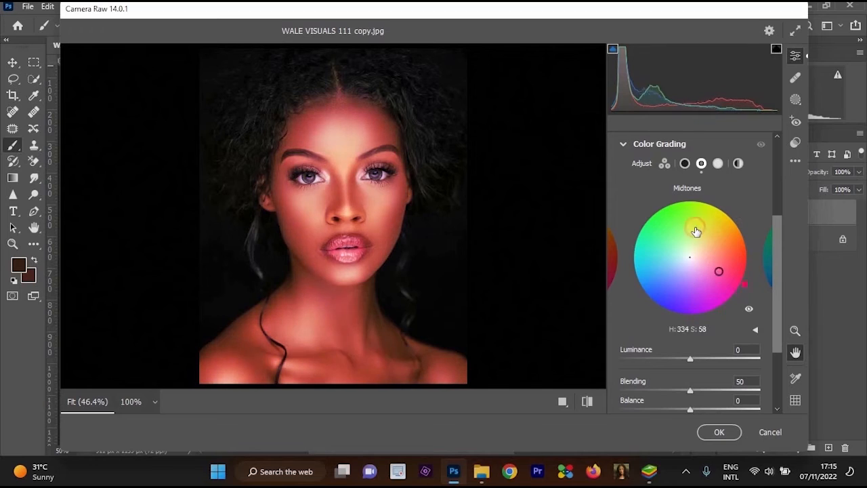
key("ctrl+z")
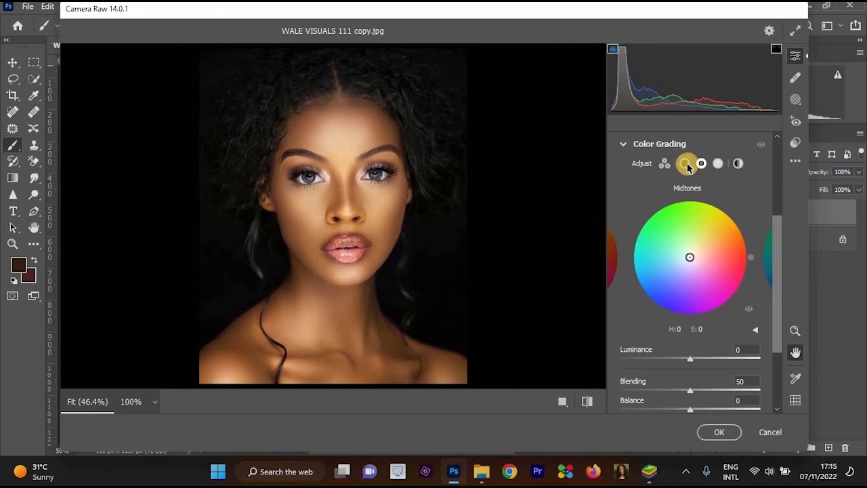
Warm the midtones to hue 29, saturation 28 and the shadows to hue 32, saturation 29 in the three-way color grading.
left_click(685, 163)
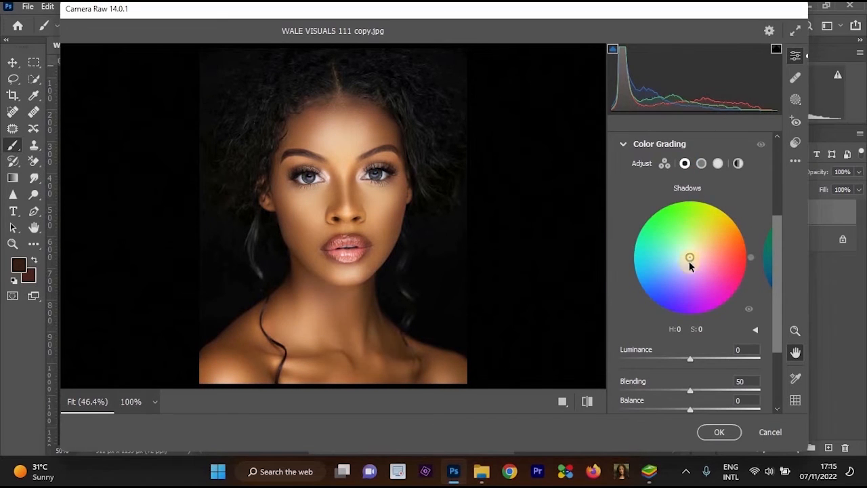
left_click(680, 189)
left_click(669, 165)
left_click_drag(689, 230, 696, 228)
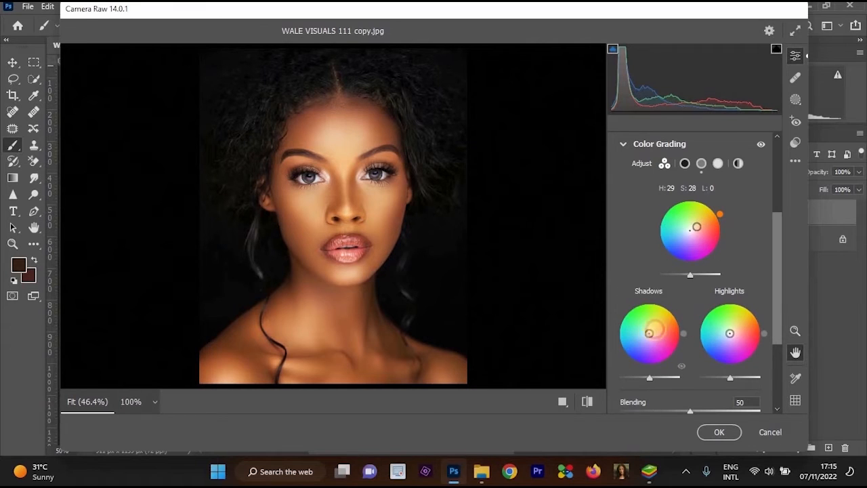
left_click(654, 328)
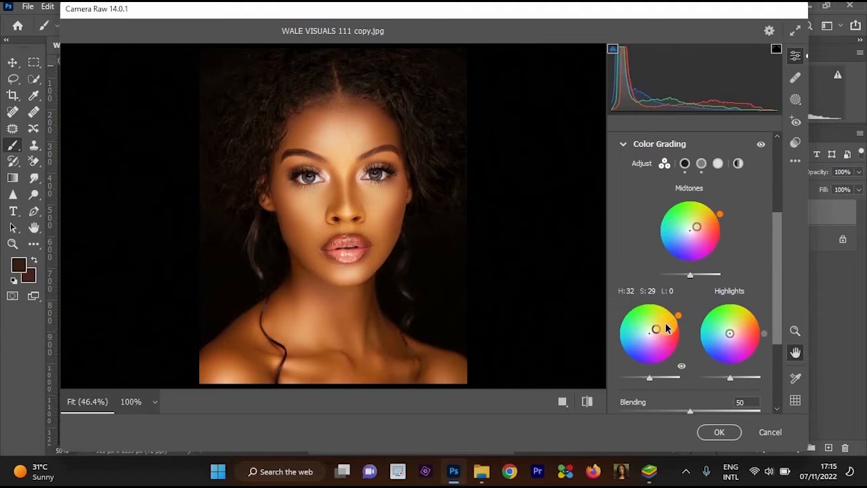
Tint the highlights slightly toward blue in Color Grading and inspect the face.
left_click(796, 332)
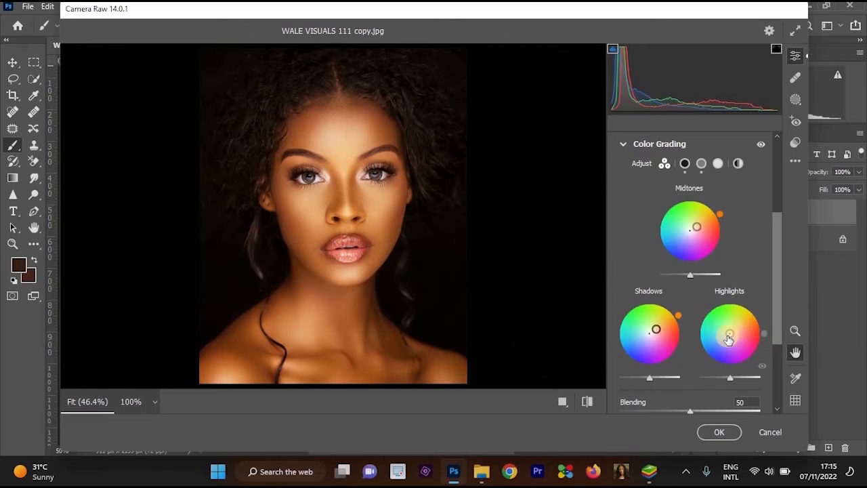
left_click_drag(722, 337, 723, 339)
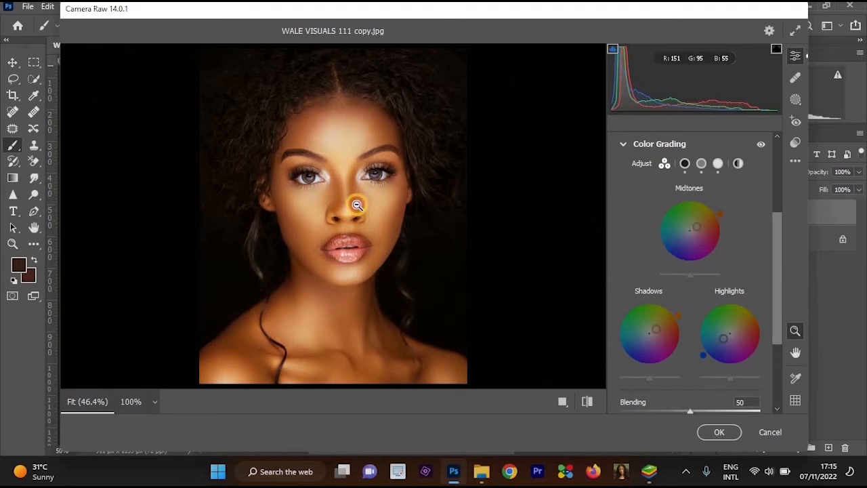
scroll(357, 205, "up", 5)
scroll(609, 168, "down", 5)
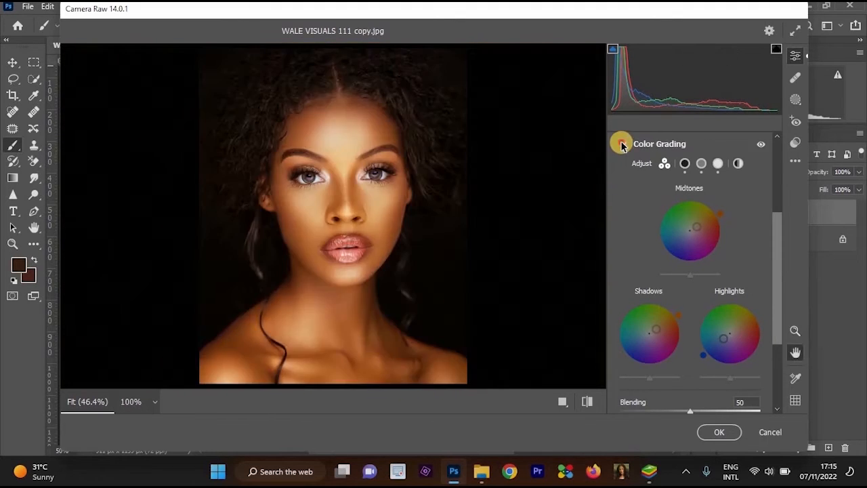
Reset the saturation to 0 and lower the vibrance to +30 in the Basic adjustments.
left_click(621, 144)
left_click(625, 193)
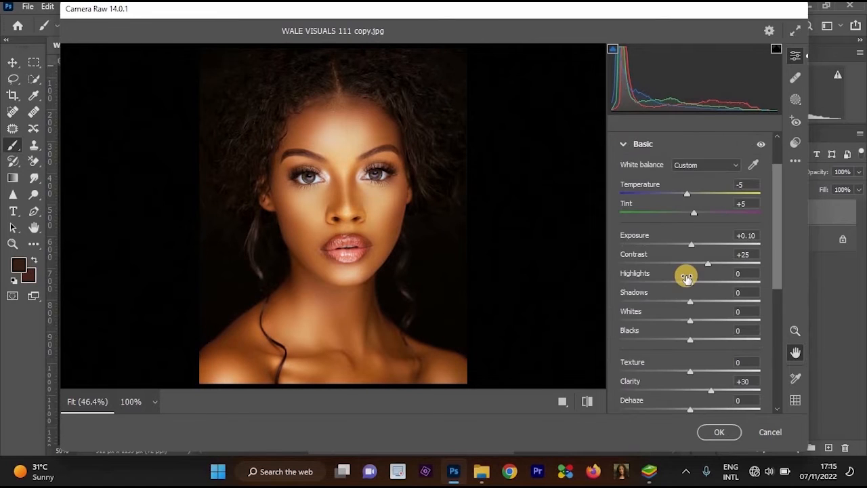
scroll(754, 241, "down", 3)
left_click(702, 247)
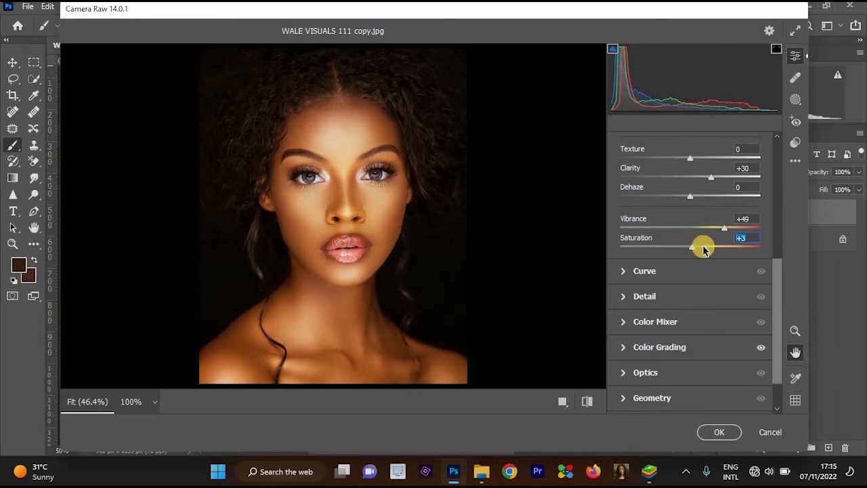
double_click(707, 248)
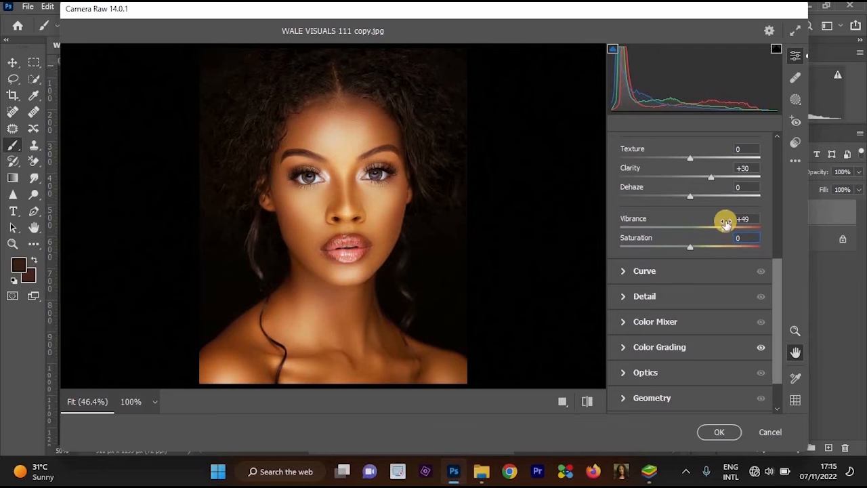
left_click_drag(722, 231, 712, 233)
Adjust the white balance to temperature -7 and tint +9.
scroll(722, 284, "up", 1)
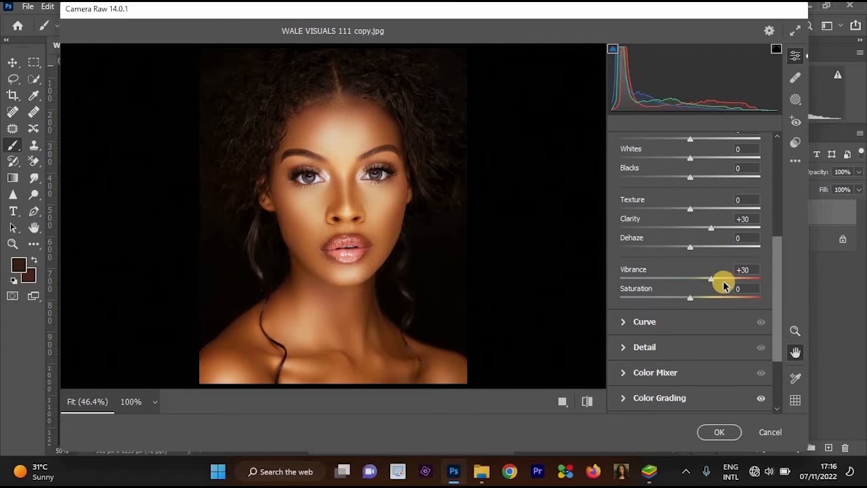
scroll(744, 264, "up", 4)
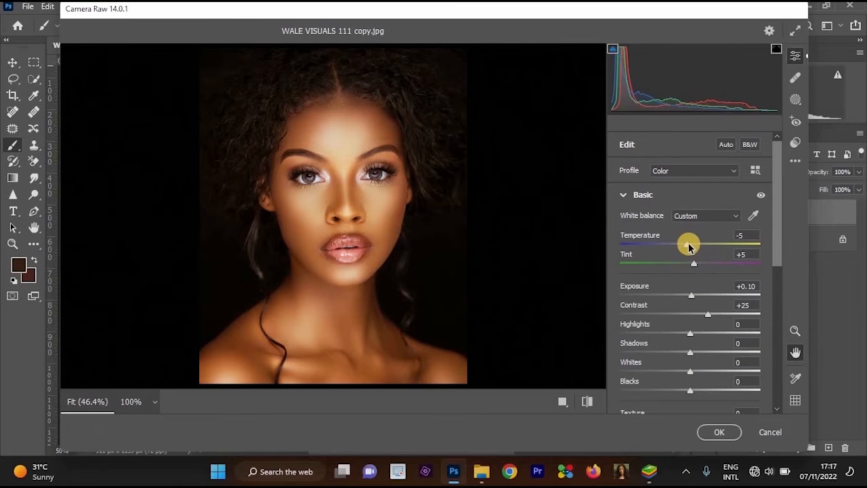
left_click_drag(687, 246, 685, 248)
left_click_drag(695, 265, 696, 269)
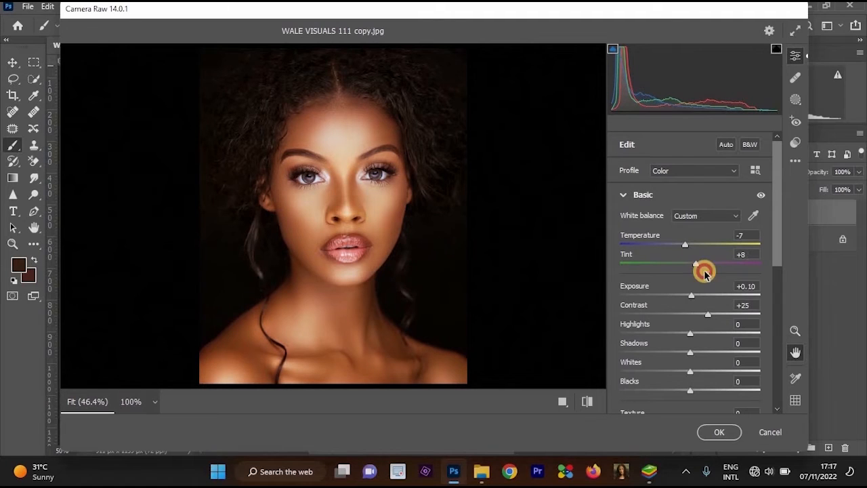
Lower the exposure to -0.20 and check the face at 100%.
left_click(731, 289)
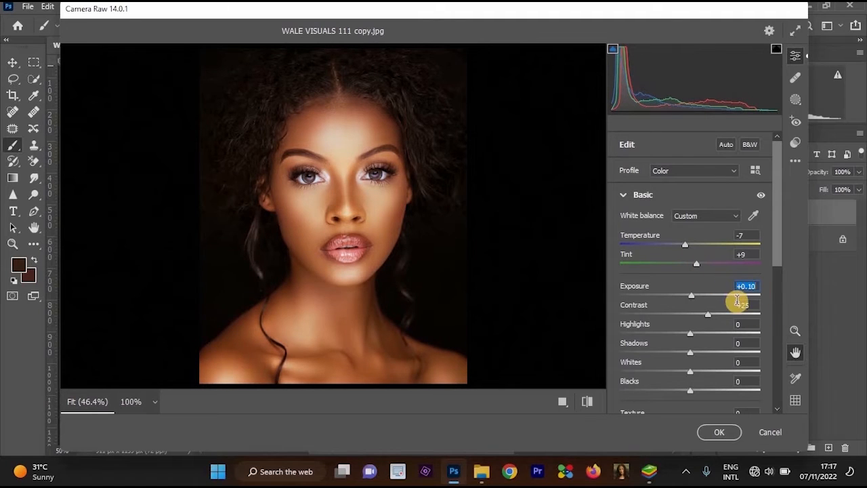
type("0")
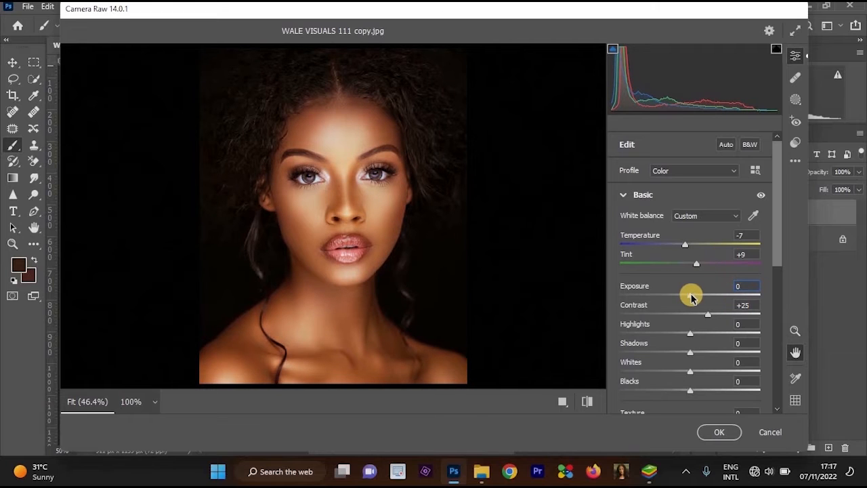
left_click_drag(691, 295, 688, 296)
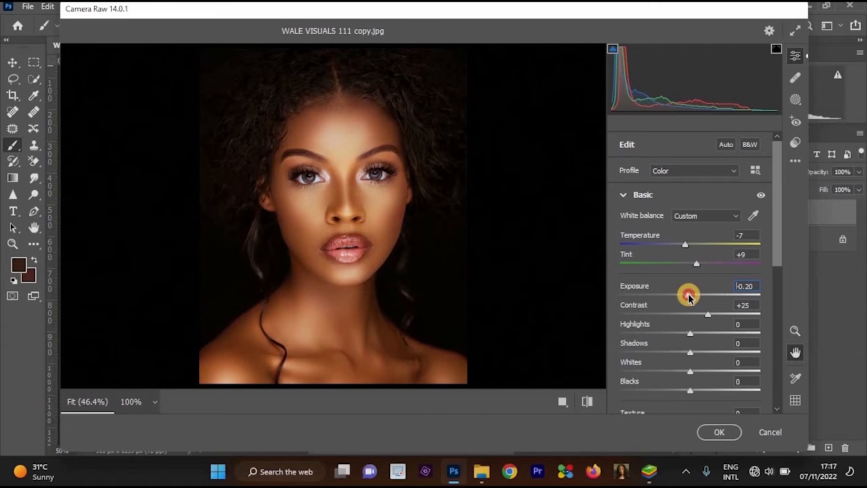
left_click(415, 197)
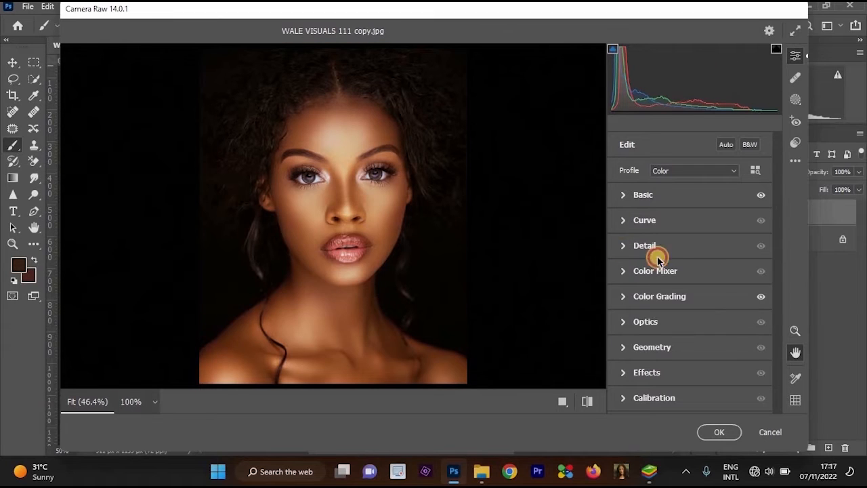
Set the Detail noise reduction to 17 and inspect the facial skin at 100%.
left_click(654, 252)
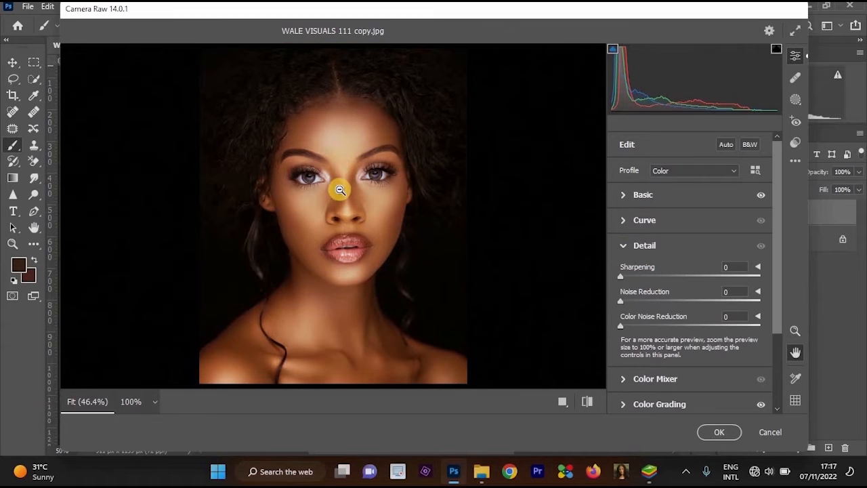
left_click(359, 212)
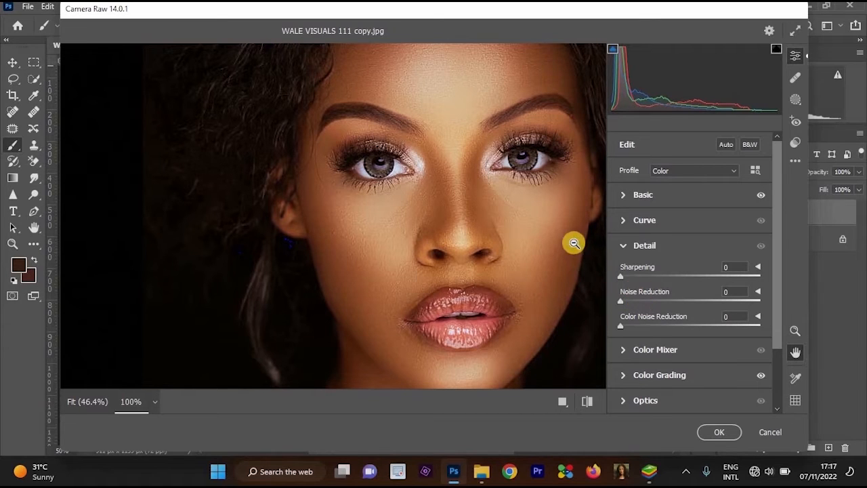
left_click(596, 259, "alt")
left_click_drag(624, 303, 643, 312)
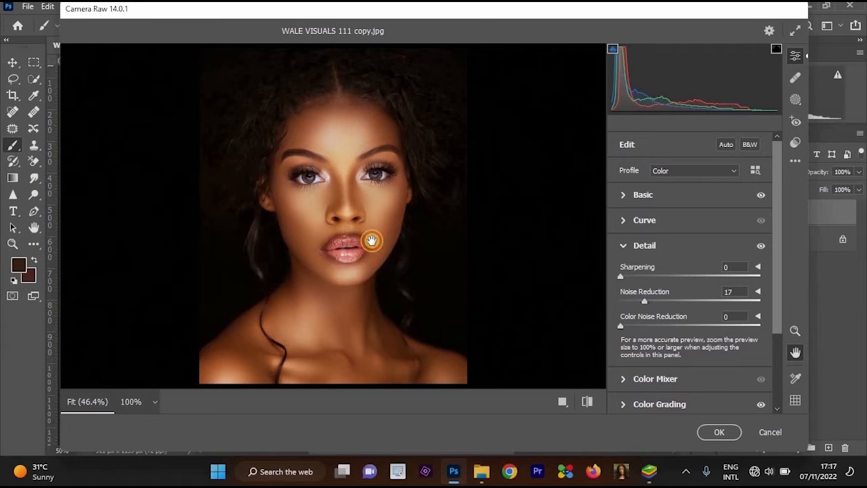
left_click(416, 223)
scroll(519, 321, "down", 5)
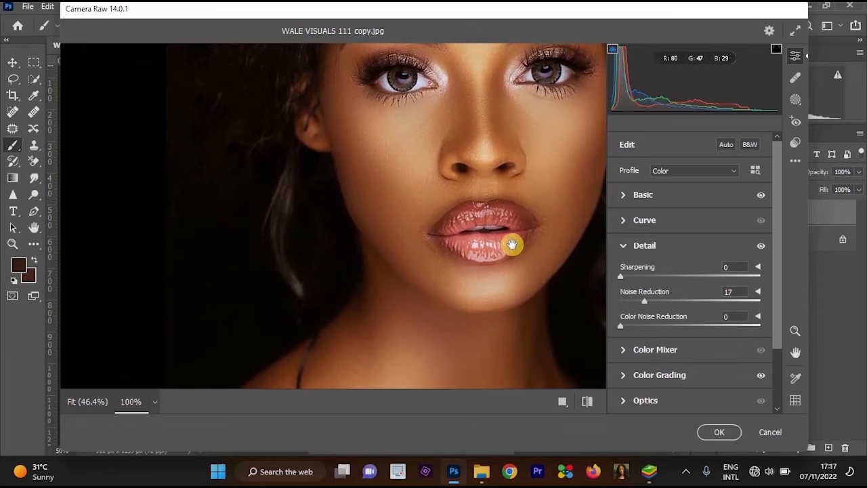
left_click(534, 189)
left_click(344, 202)
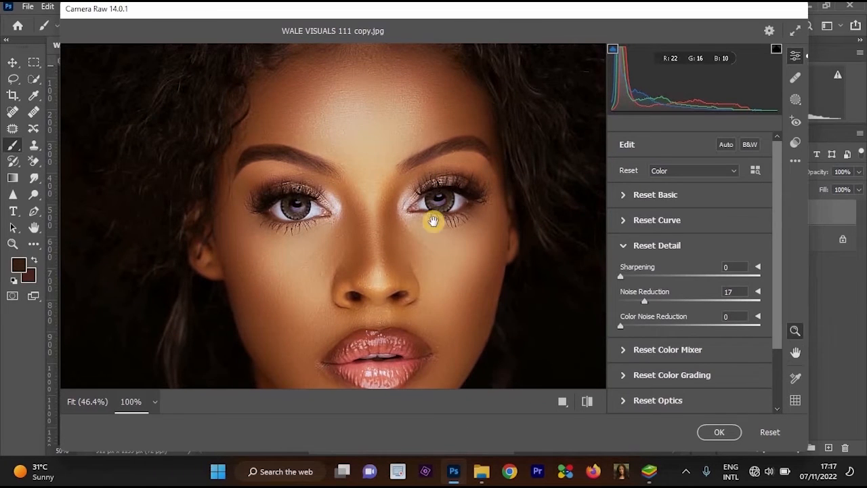
left_click(380, 169, "alt")
left_click(455, 212)
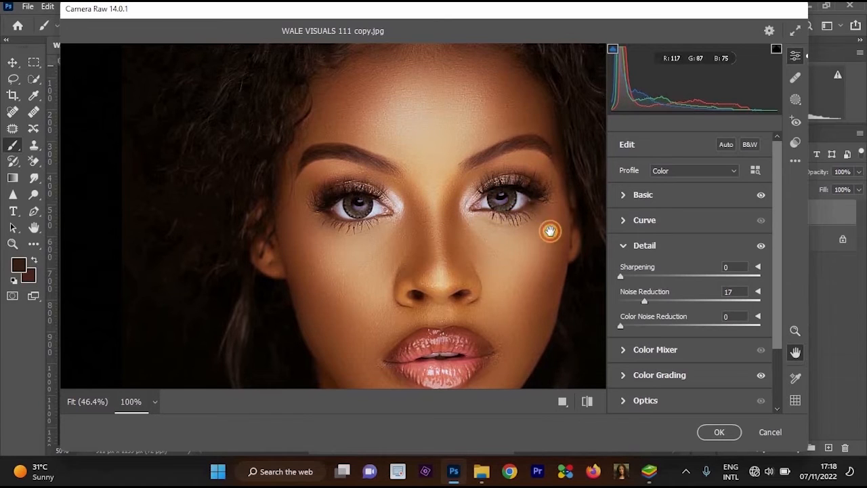
Set the white balance tint to +8 in the Basic adjustments.
scroll(555, 230, "down", 3)
left_click(621, 196)
left_click_drag(685, 213, 699, 215)
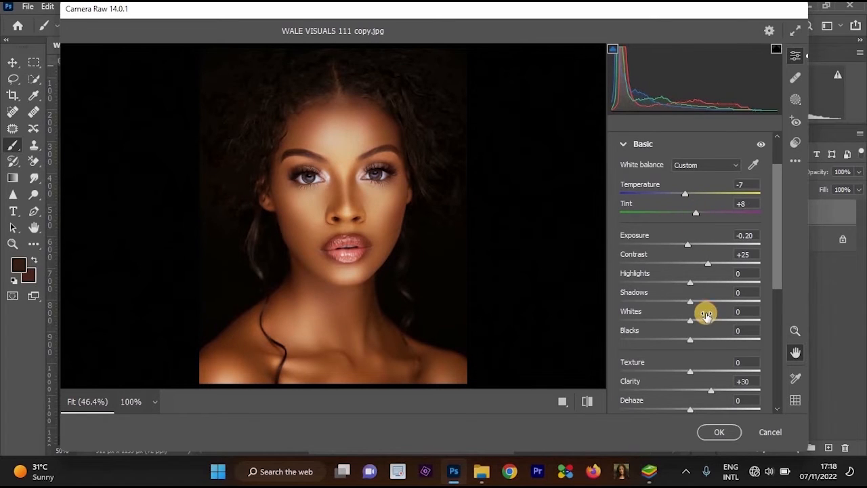
Set the Blue Primary saturation to +11 in Calibration and check the face at 100%.
scroll(706, 309, "down", 5)
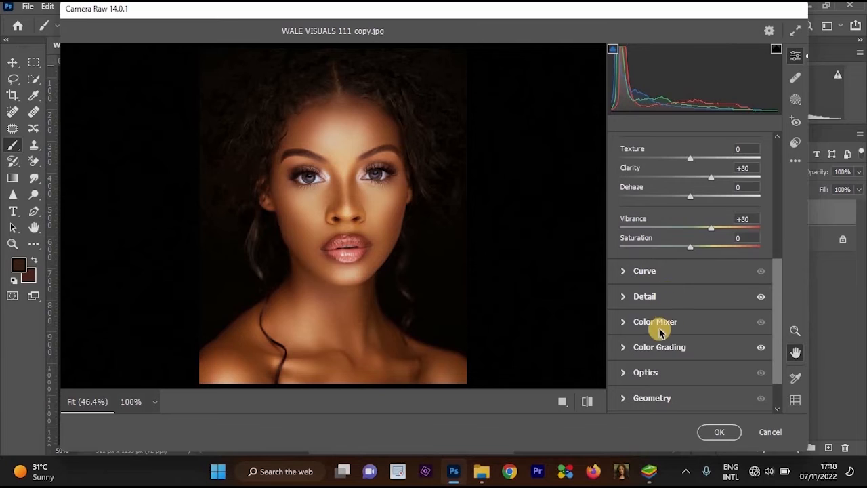
scroll(657, 330, "down", 1)
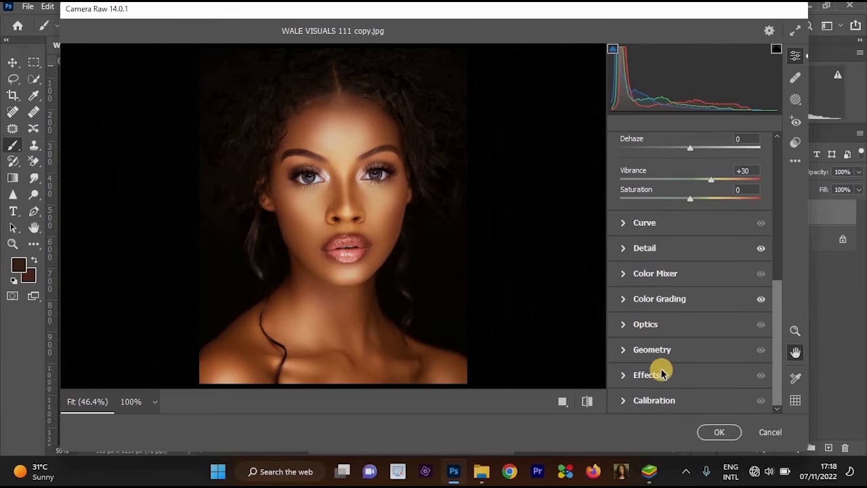
left_click(621, 404)
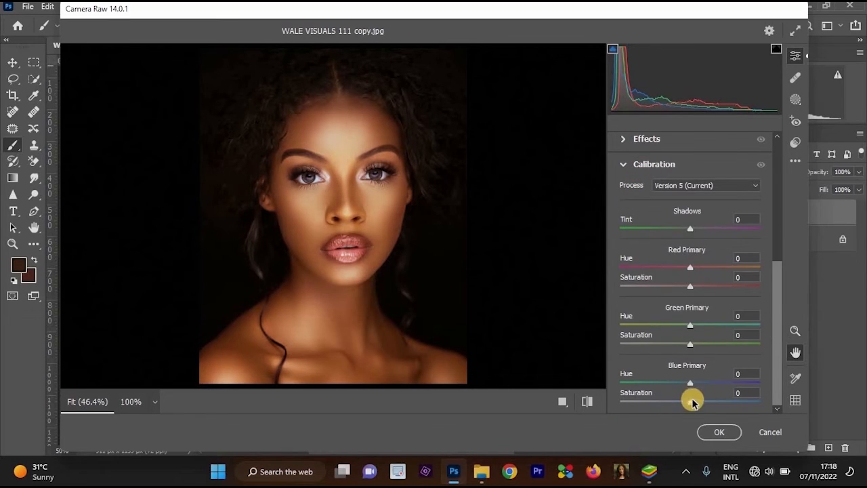
left_click_drag(695, 402, 703, 402)
left_click(377, 213)
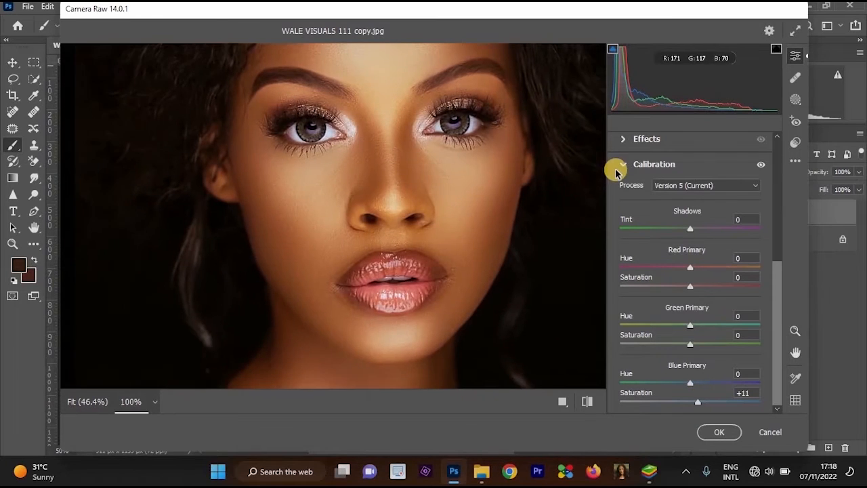
Set the white balance temperature to -8 and apply the Camera Raw adjustments to the layer.
left_click(620, 164)
left_click(621, 203)
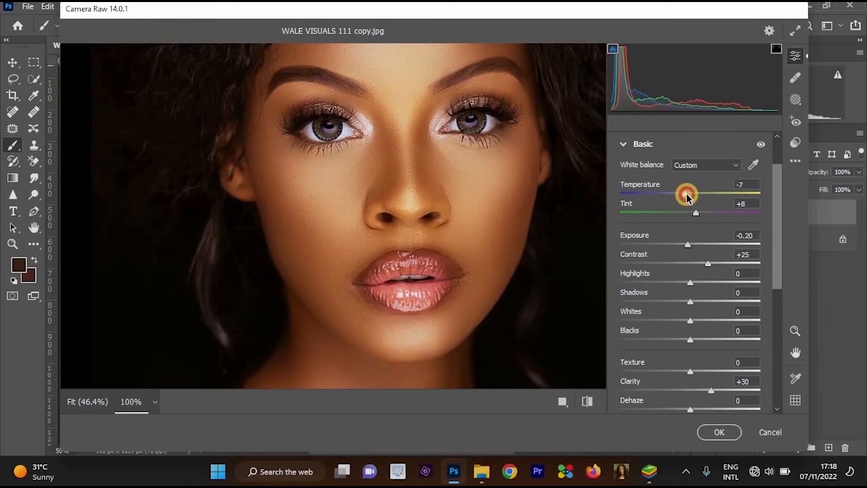
left_click(686, 195)
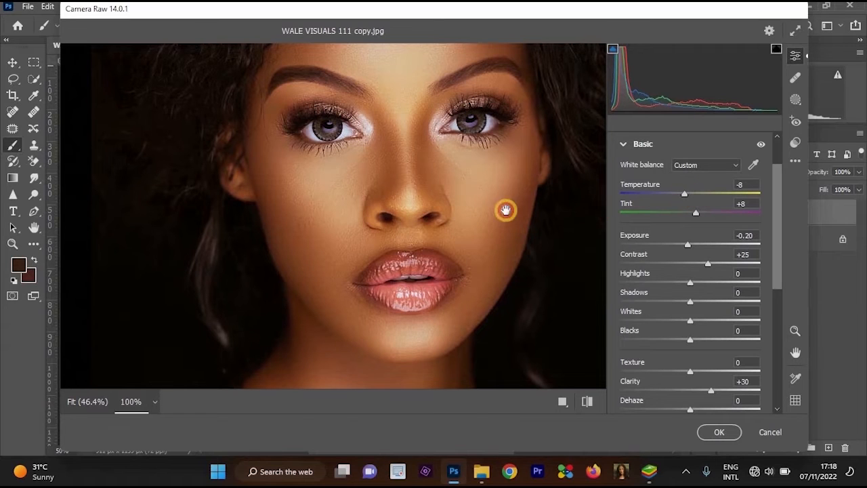
left_click(519, 234)
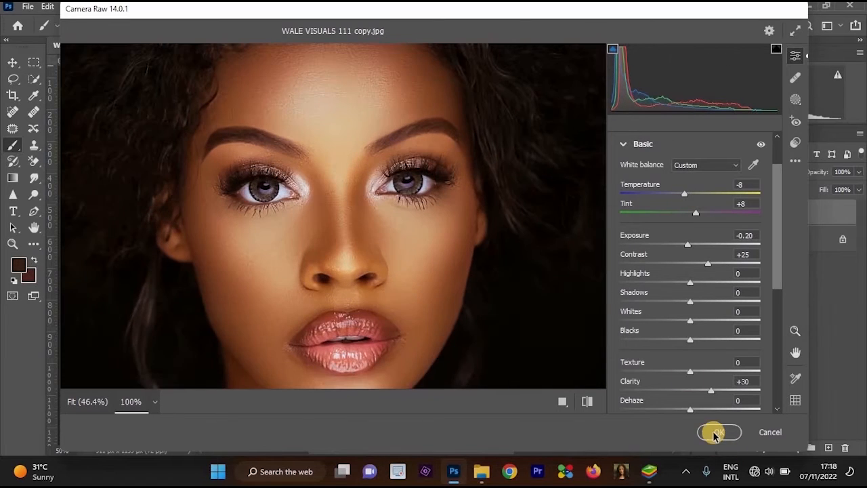
left_click(718, 431)
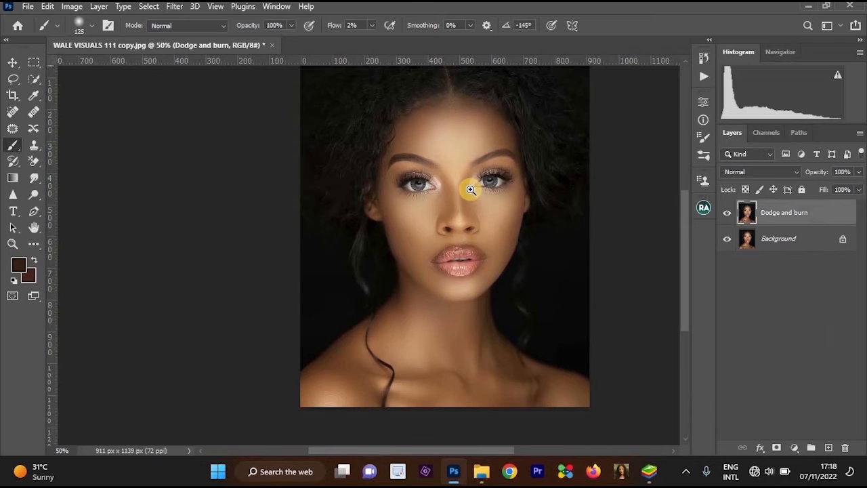
Compare the portrait with and without the Dodge and burn layer, and inspect the face, neck and shoulders.
left_click(480, 193, "ctrl")
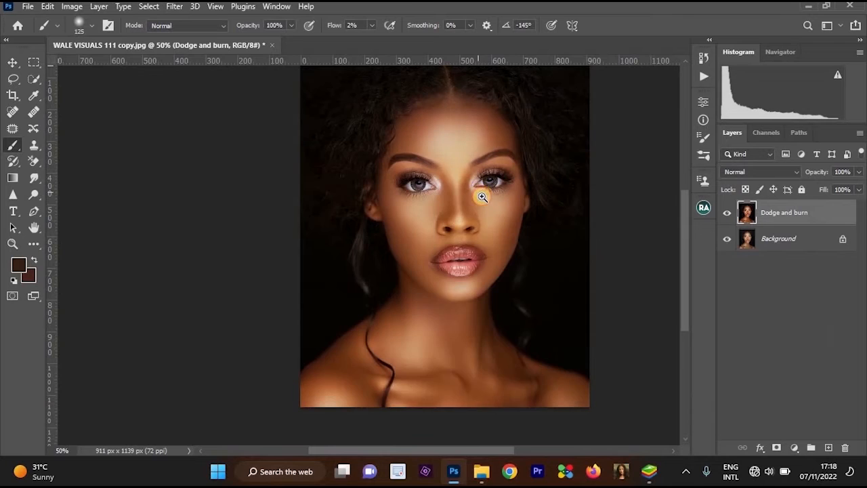
left_click(479, 177, "ctrl")
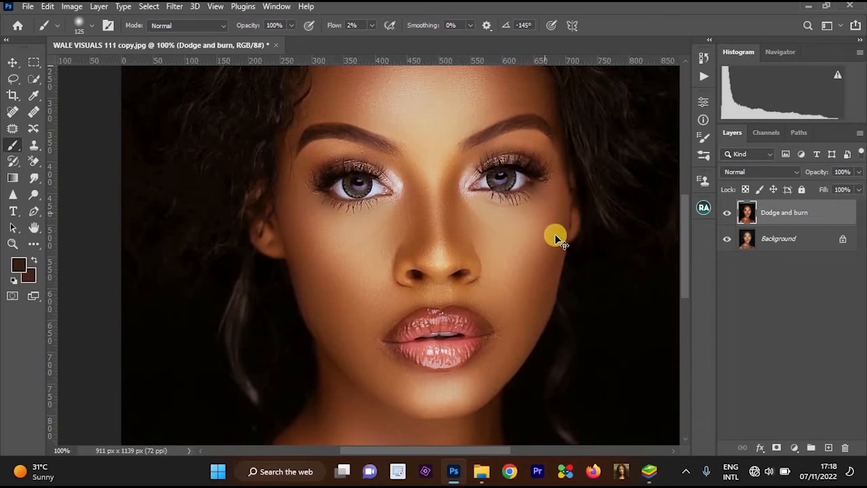
key("ctrl+minus")
left_click(727, 213)
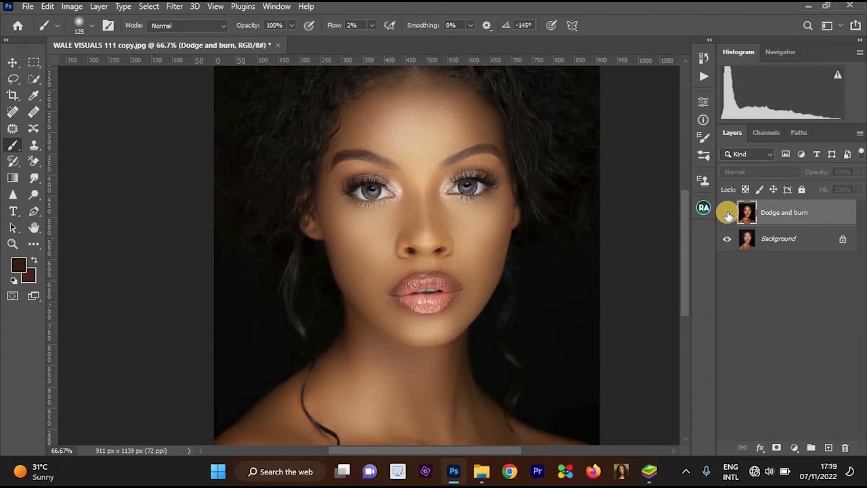
left_click(726, 213)
left_click_drag(492, 291, 497, 219)
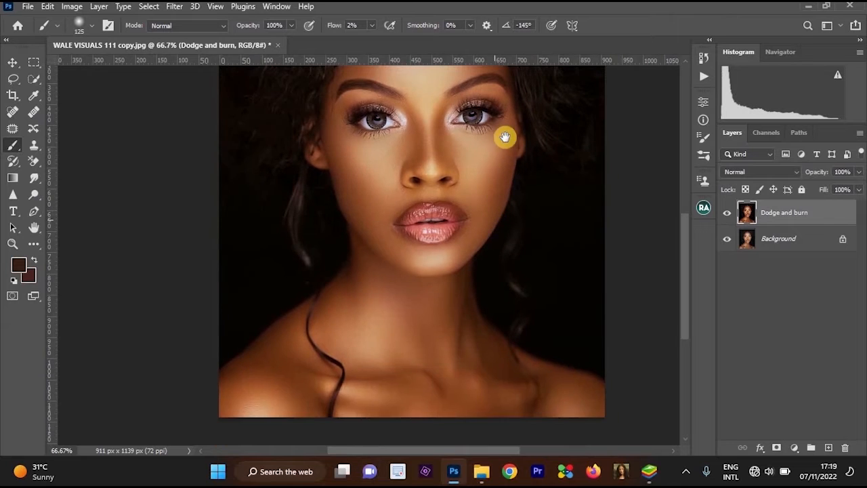
left_click(500, 212, "ctrl")
left_click_drag(520, 191, 489, 254)
left_click(506, 253, "alt")
left_click_drag(522, 298, 522, 278)
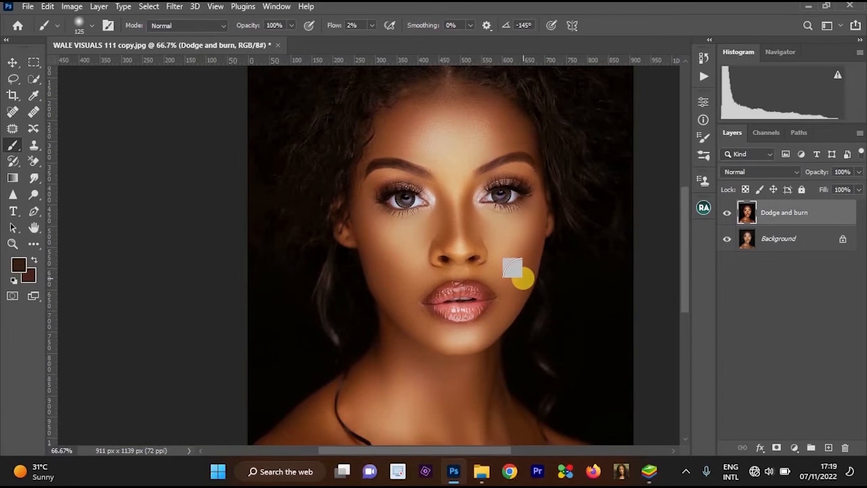
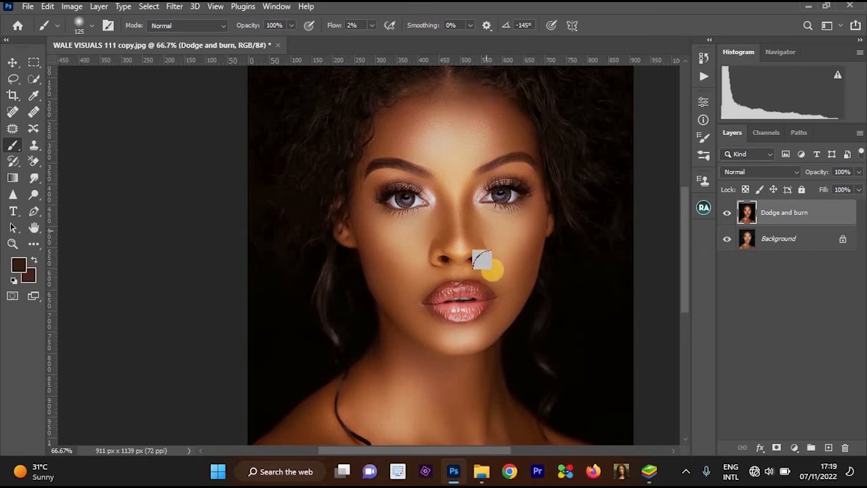
Duplicate the Dodge and burn layer and add a Solid Color fill layer above the copy.
left_click_drag(468, 216, 478, 203)
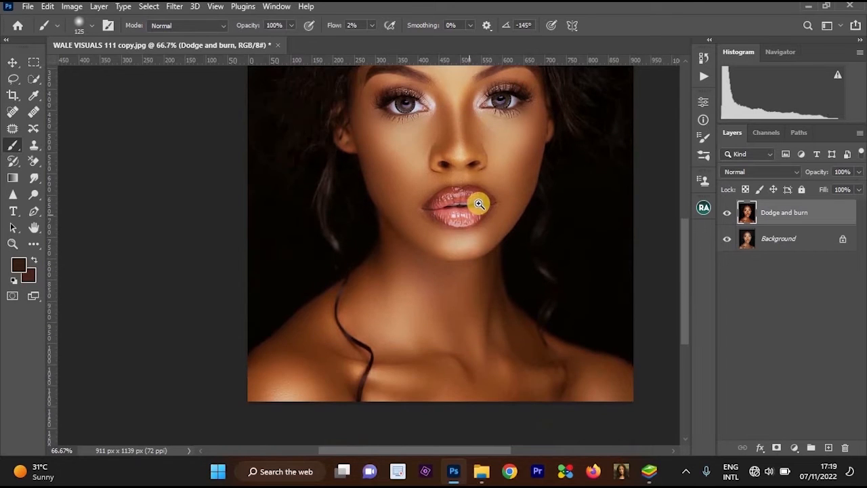
left_click(478, 203, "ctrl")
left_click_drag(526, 162, 535, 216)
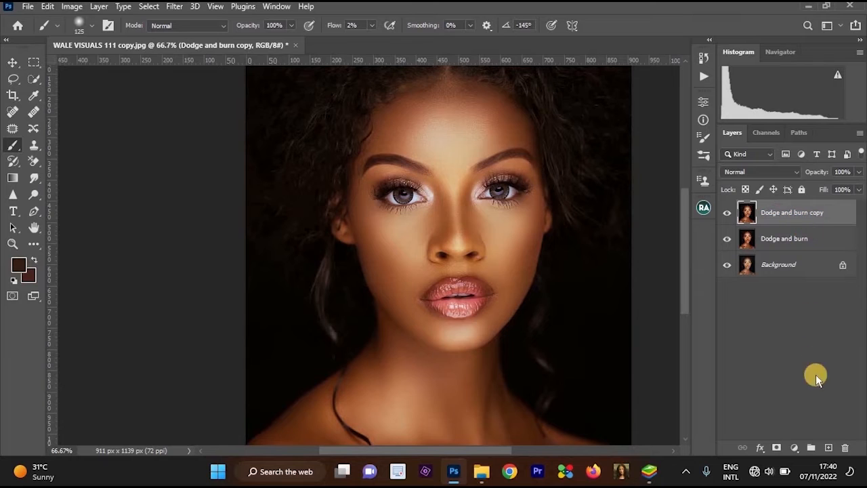
left_click(792, 448)
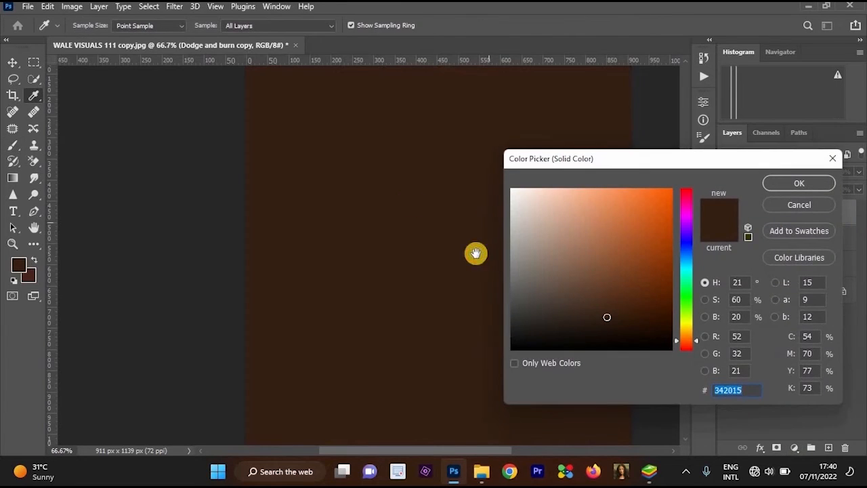
left_click(375, 178, "ctrl")
left_click(420, 224, "alt")
left_click(728, 389)
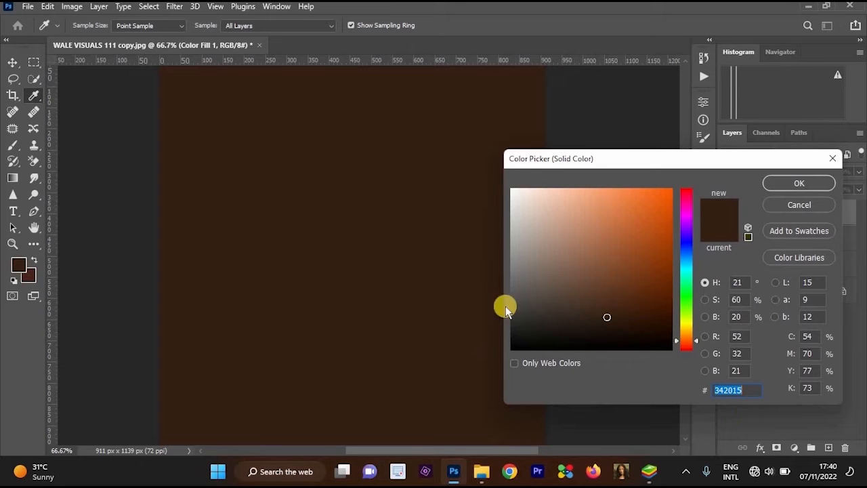
left_click_drag(379, 133, 418, 195)
left_click(410, 150, "ctrl")
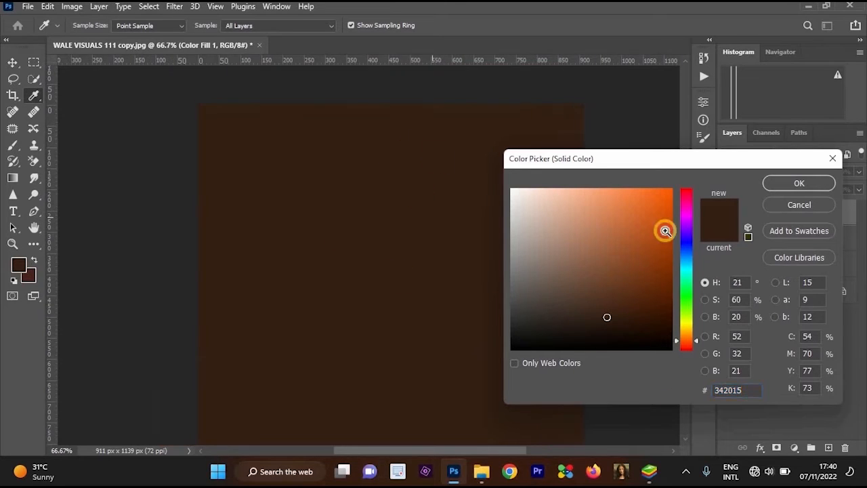
Try out several beige and orange shades for the solid color fill.
left_click(631, 240)
left_click(554, 205)
left_click(524, 209)
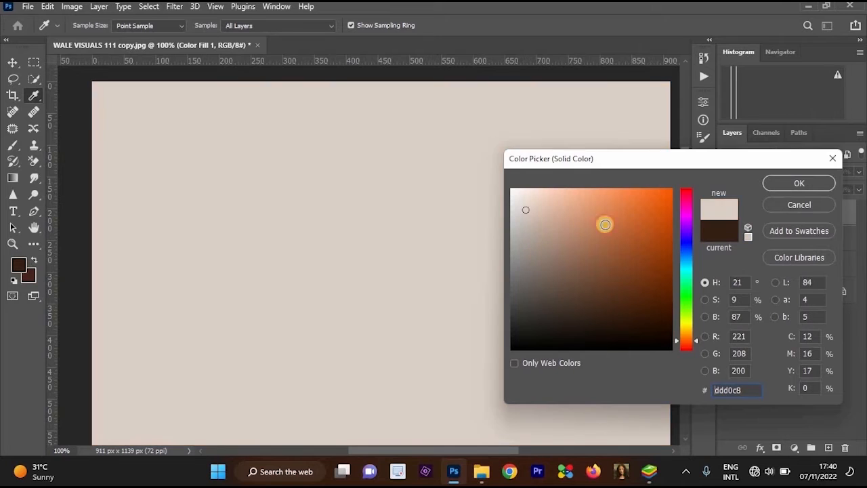
left_click(535, 257)
left_click(611, 216)
left_click(644, 277)
left_click(662, 199)
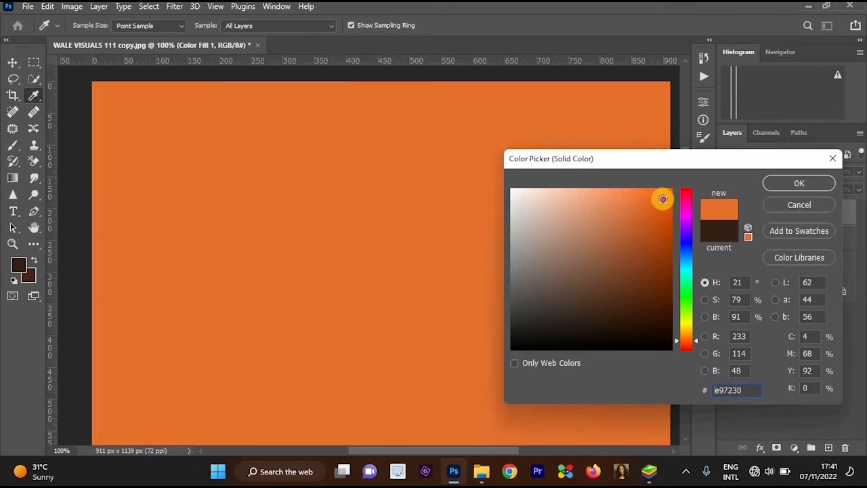
left_click(660, 233)
left_click(660, 238)
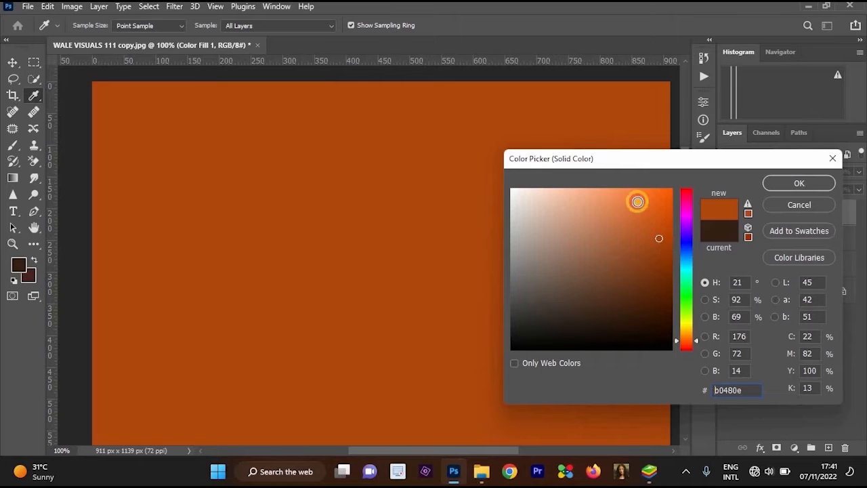
Set the solid fill color to hex ffd0b9 and accept it.
left_click(718, 390)
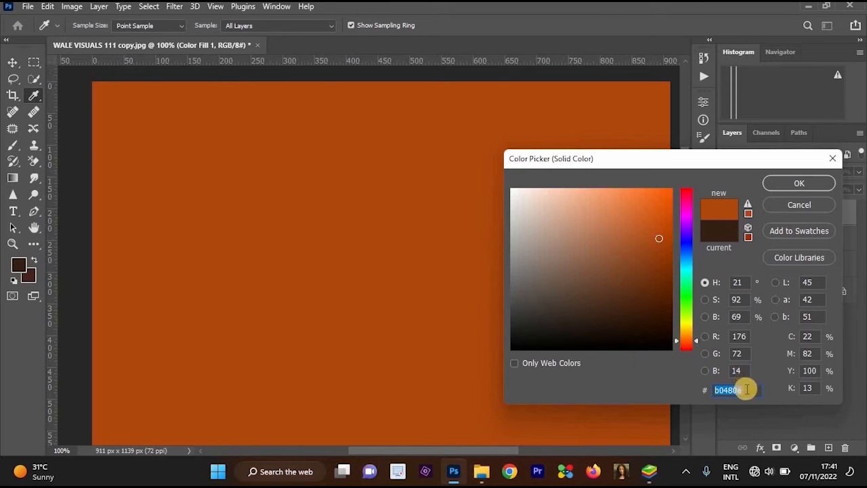
left_click_drag(746, 389, 687, 388)
left_click_drag(743, 387, 700, 390)
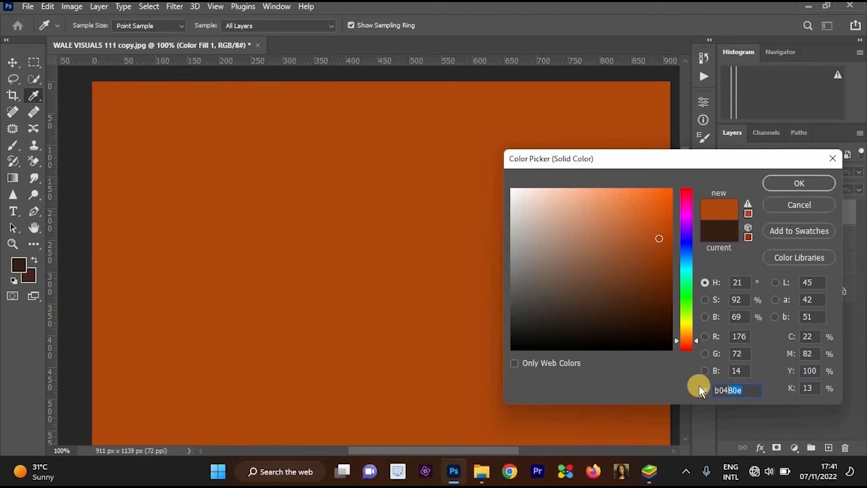
key("BackSpace")
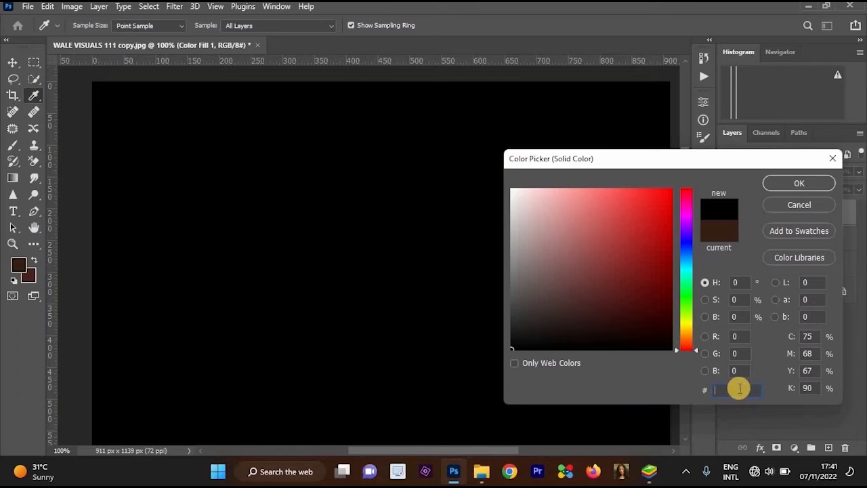
type("ff")
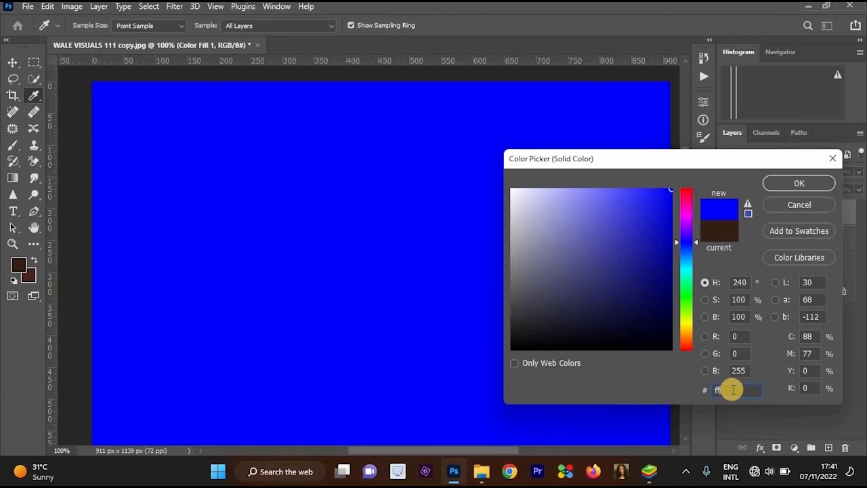
type("d")
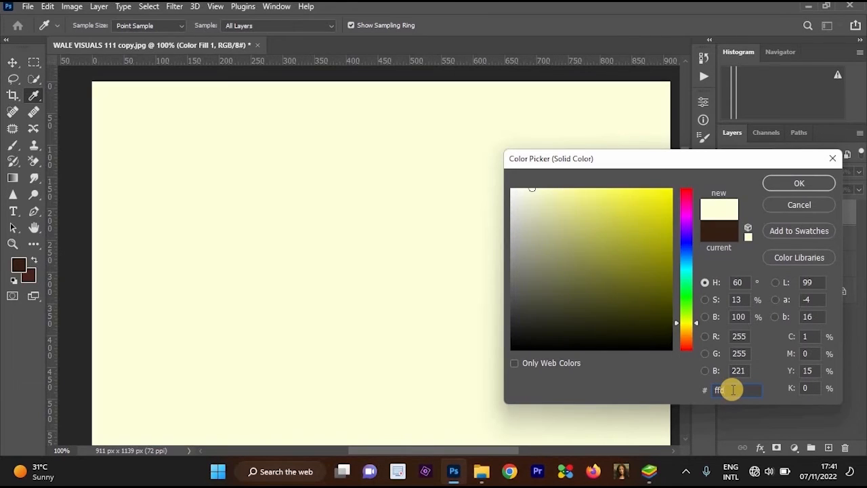
type("0")
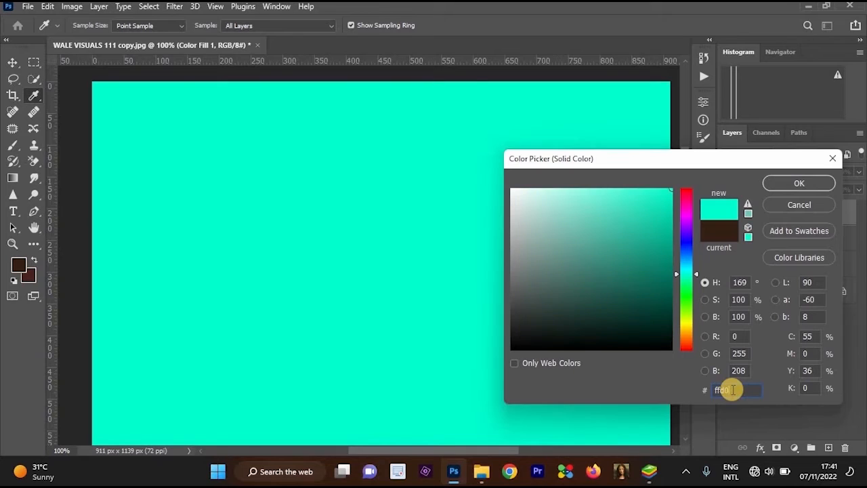
type("b")
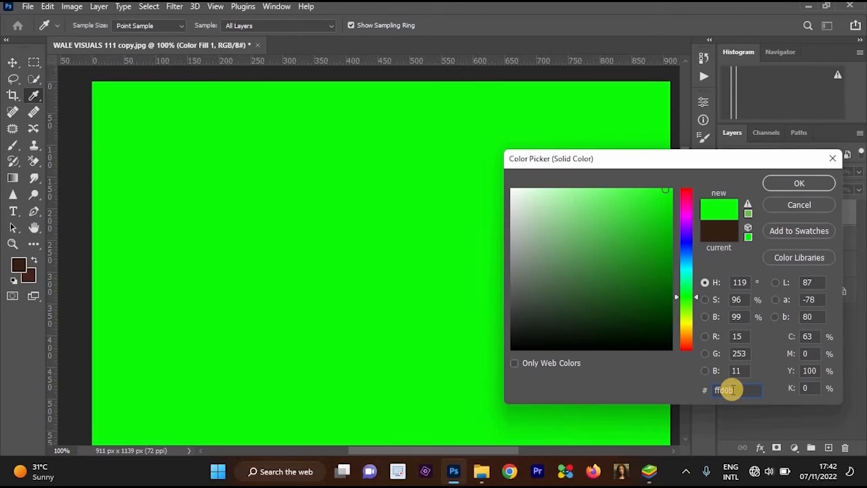
type("9")
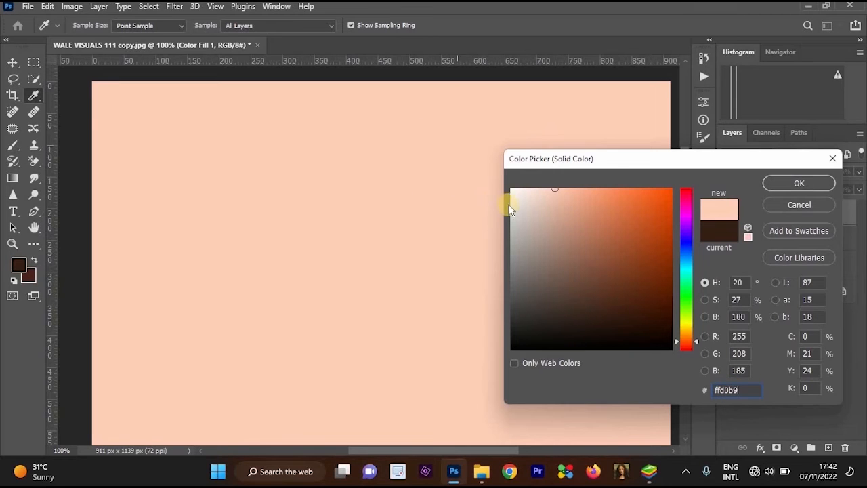
left_click(813, 185)
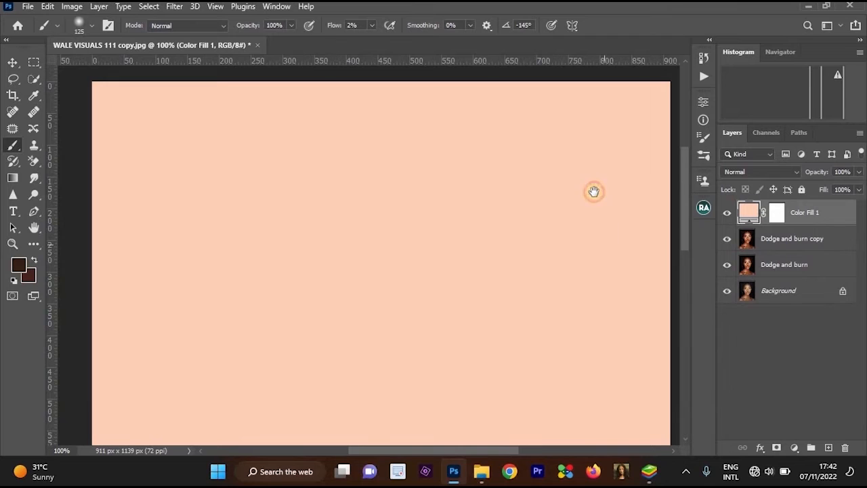
Rename the color fill layer to Skin tone and set its blend mode to Multiply.
left_click_drag(594, 192, 602, 205)
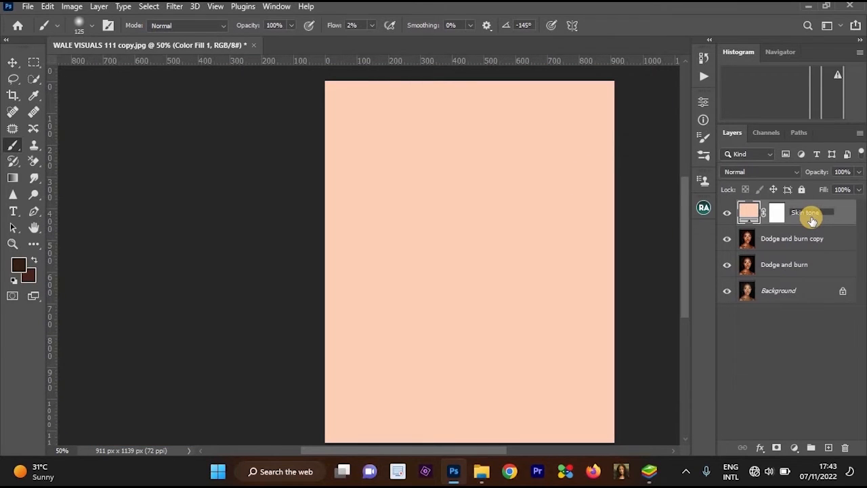
key("Return")
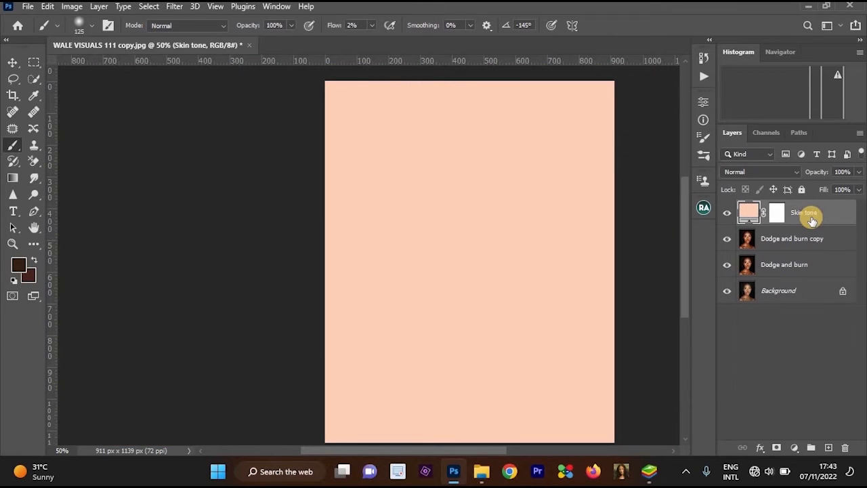
left_click(770, 174)
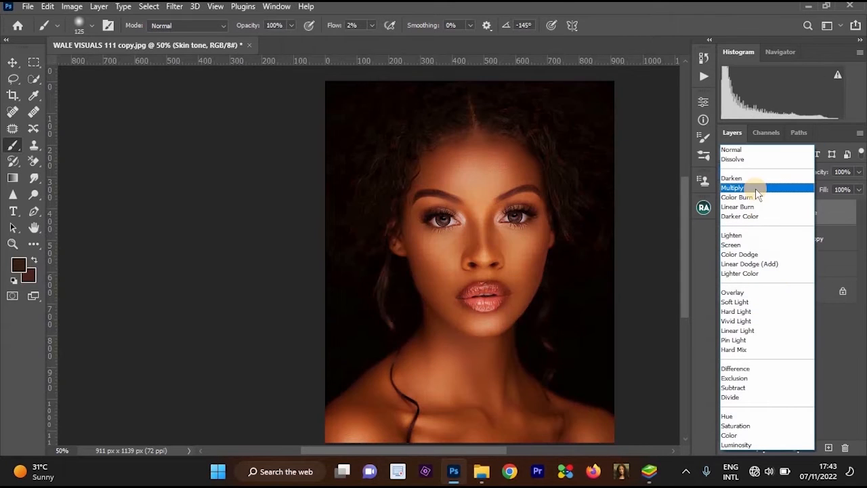
left_click(755, 188)
scroll(485, 259, "up", 1)
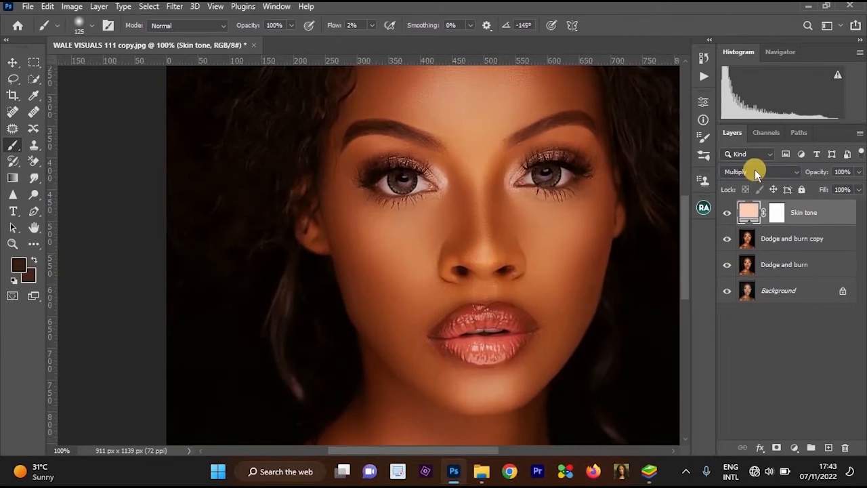
left_click(758, 172)
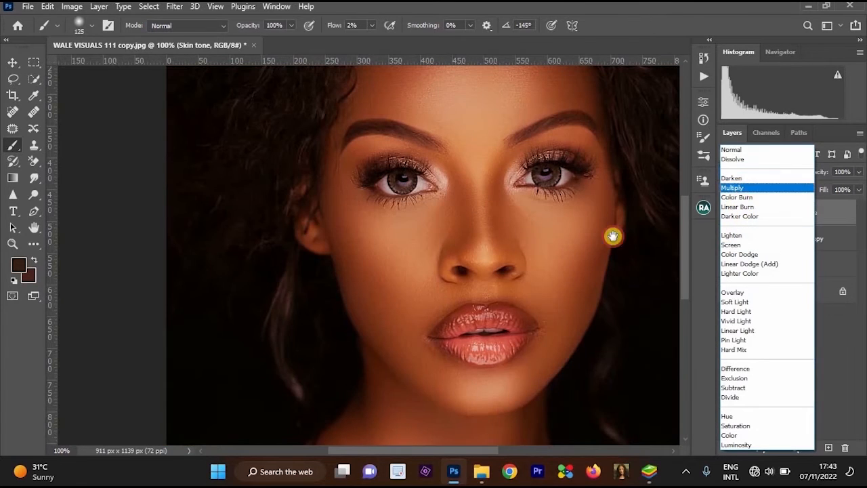
left_click(738, 187)
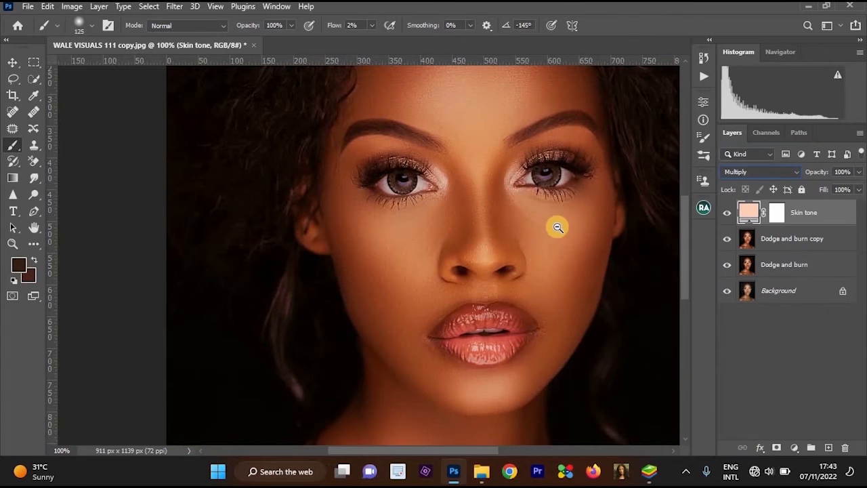
Lower the Skin tone layer's opacity to 40%.
scroll(555, 220, "down", 1)
left_click_drag(552, 216, 863, 189)
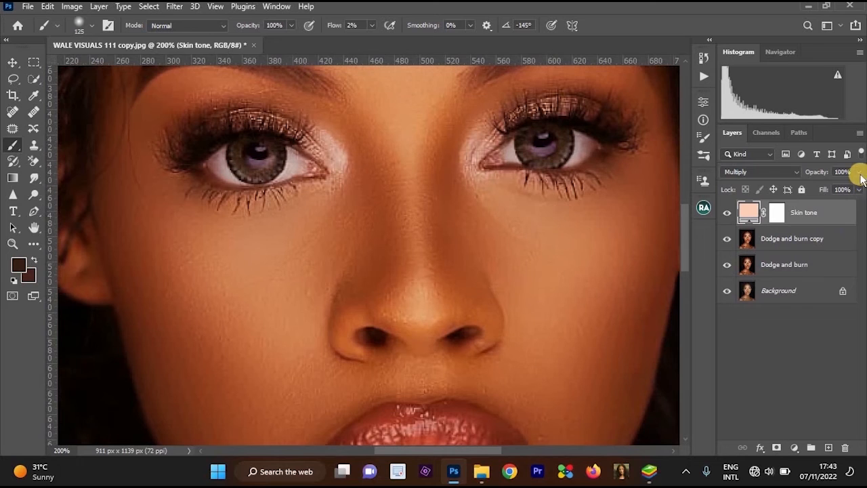
left_click(821, 190)
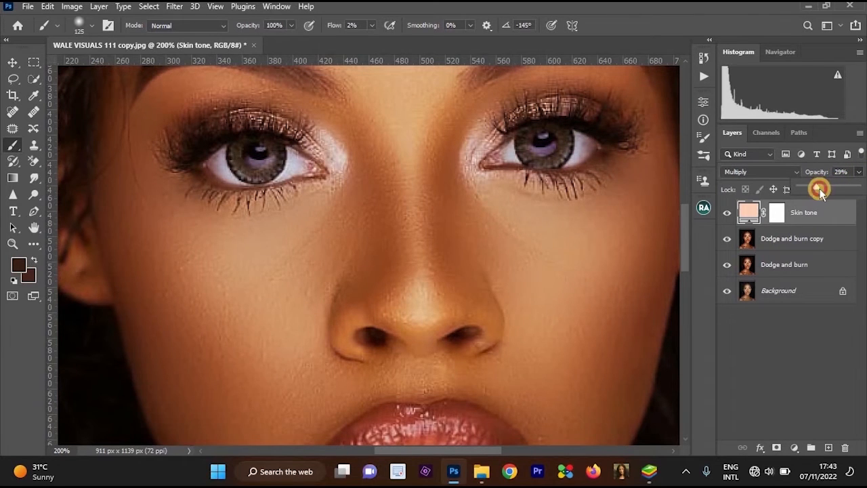
left_click_drag(821, 191, 822, 192)
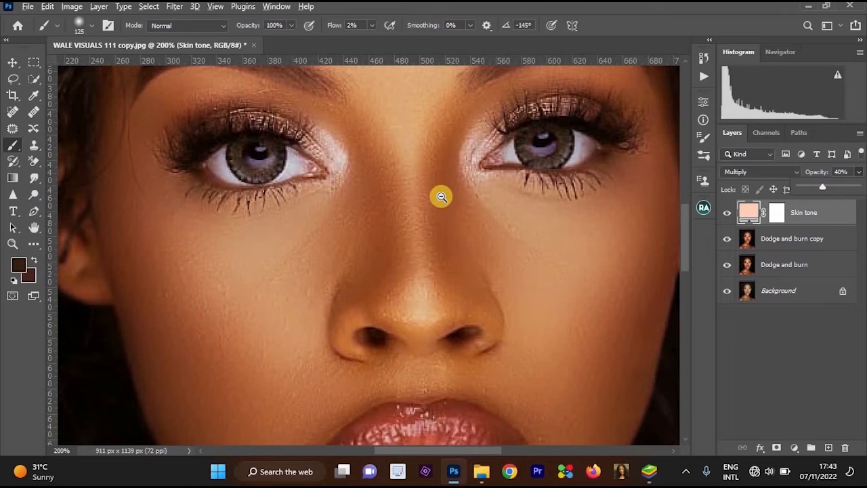
scroll(441, 196, "down", 2)
left_click_drag(477, 262, 532, 237)
scroll(532, 180, "up", 2)
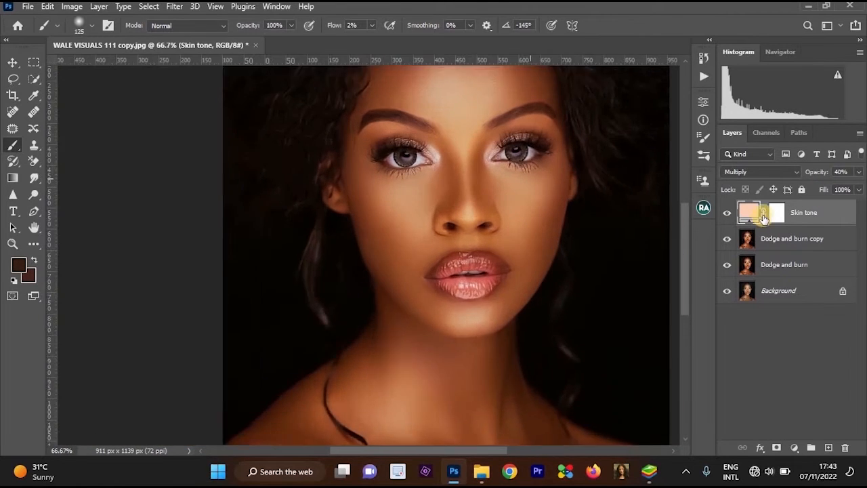
Invert the Skin tone layer's mask to black to hide the color fill.
left_click(778, 214)
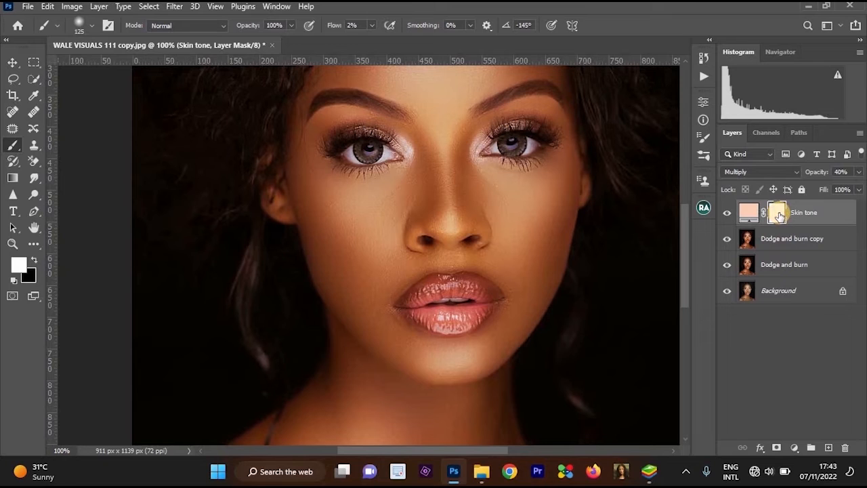
key("ctrl+i")
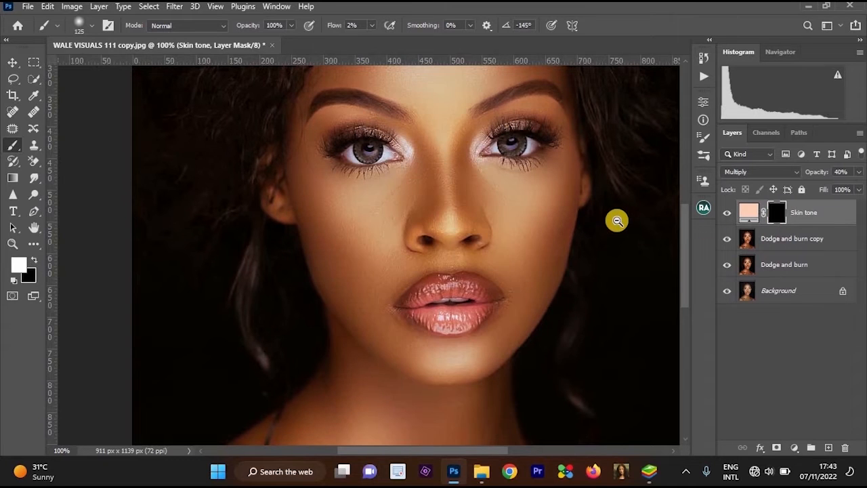
key("ctrl+minus")
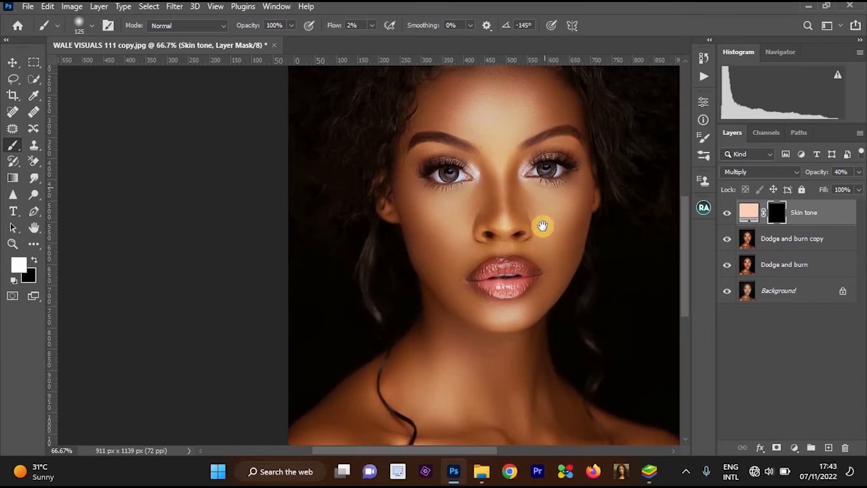
Paint white over the face on the Skin tone mask with a size 150 brush at 100% flow to reveal the color fill.
left_click(543, 230, "ctrl")
left_click_drag(484, 165, 482, 199)
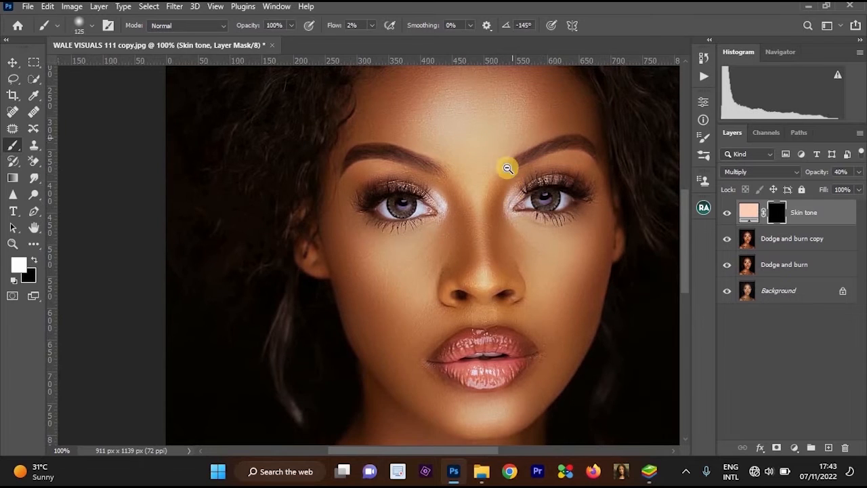
left_click(508, 168, "ctrl+alt")
key("ctrl+plus")
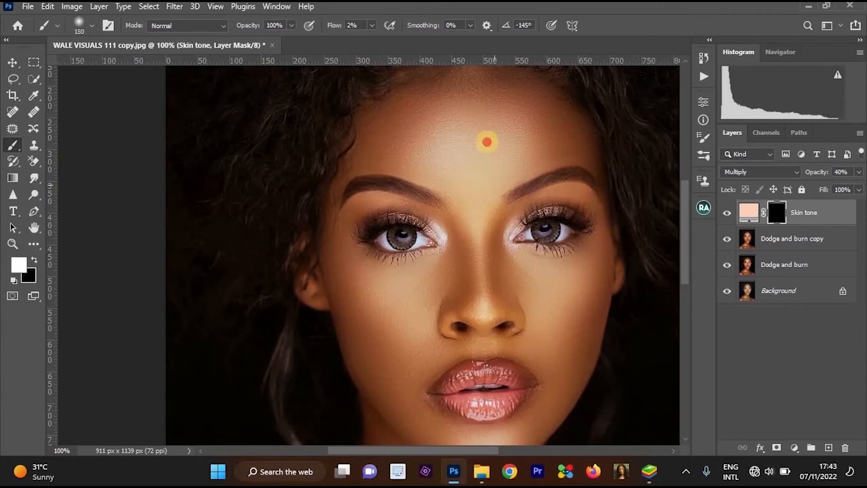
left_click_drag(372, 26, 470, 173)
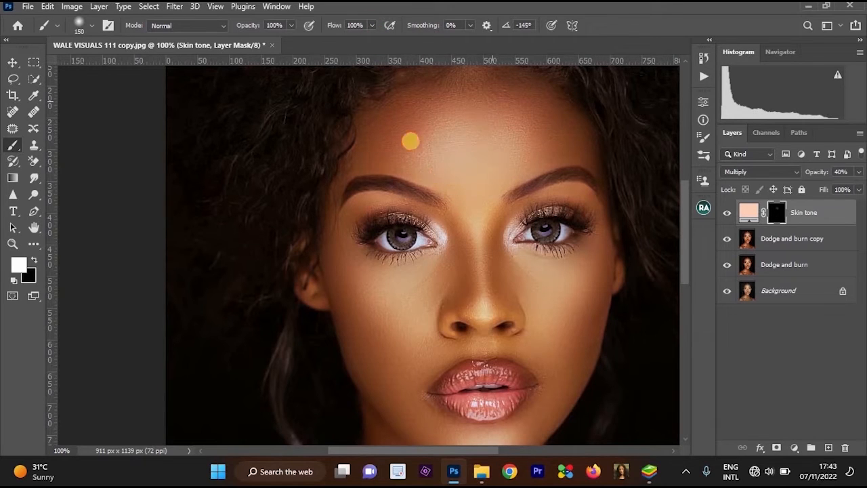
mouse_move(459, 258)
left_mouse_down()
mouse_move(545, 218)
mouse_move(547, 241)
mouse_move(382, 258)
left_mouse_up()
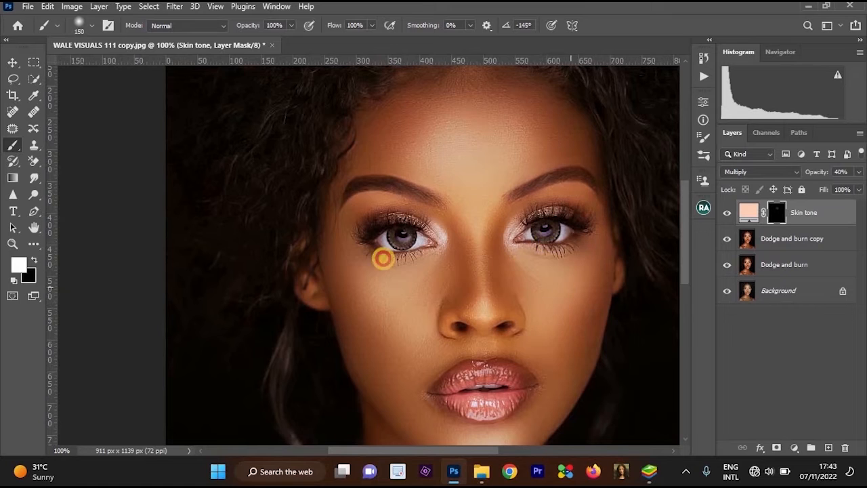
Paint the neck and shoulders white on the Skin tone mask to extend the color fill over them.
left_click_drag(415, 361, 366, 175)
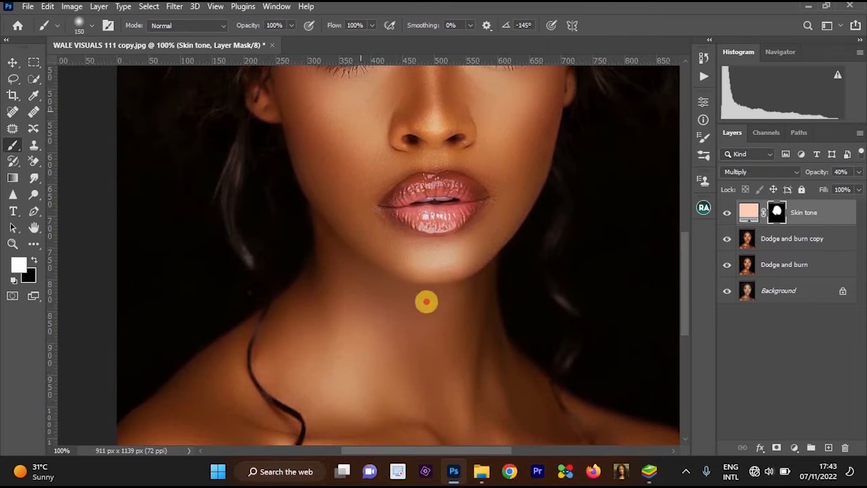
left_click_drag(568, 164, 583, 188)
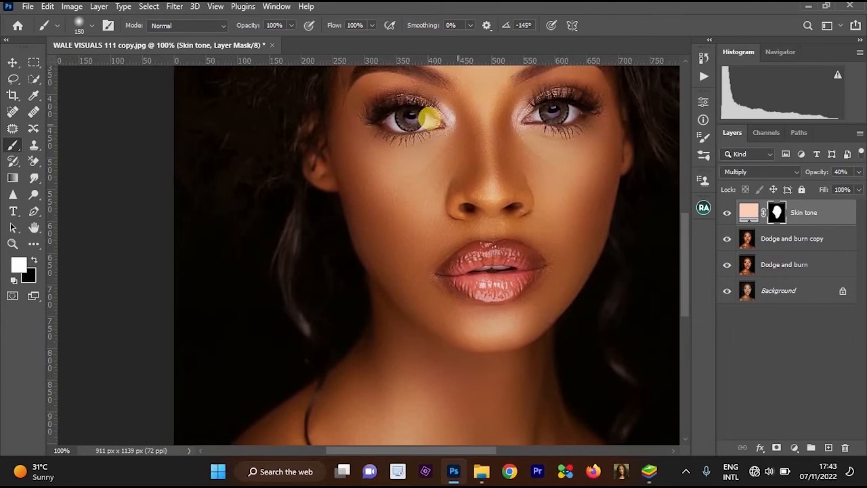
scroll(524, 230, "down", 1)
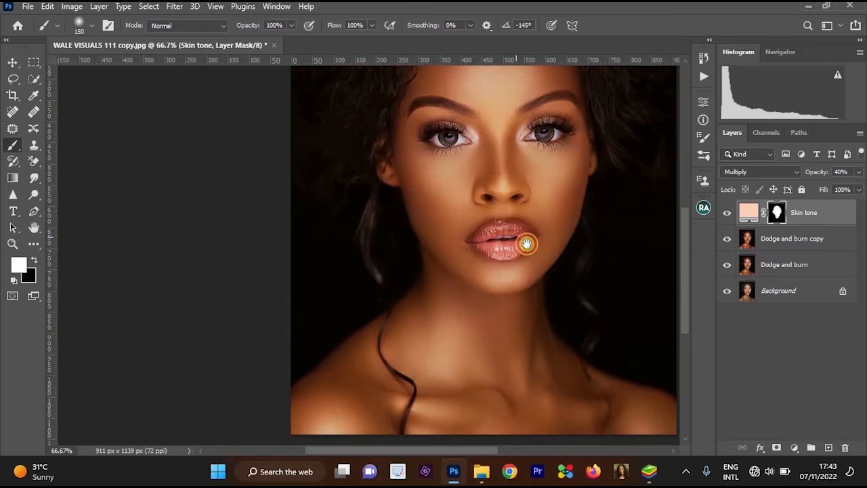
left_click_drag(519, 246, 523, 307)
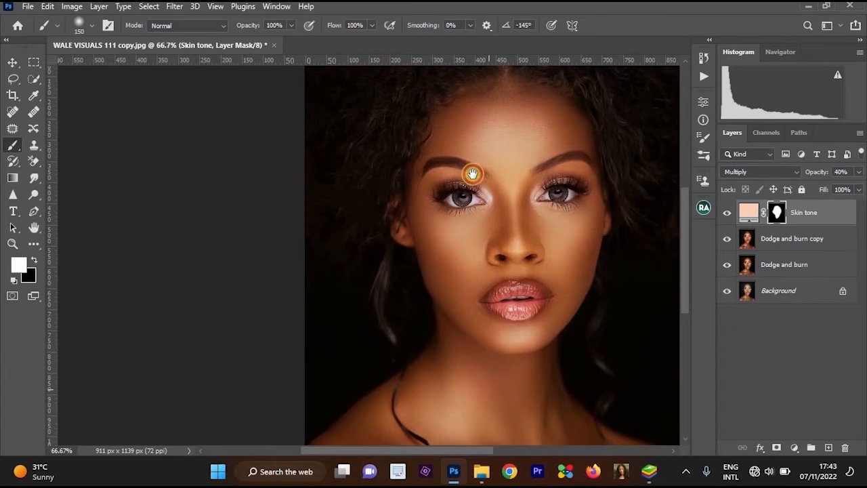
scroll(474, 196, "down", 3)
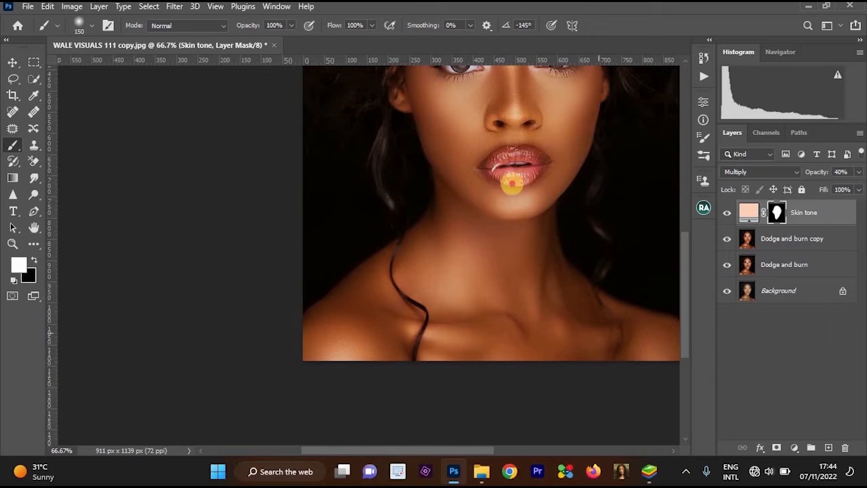
scroll(493, 304, "up", 1)
scroll(493, 303, "up", 1)
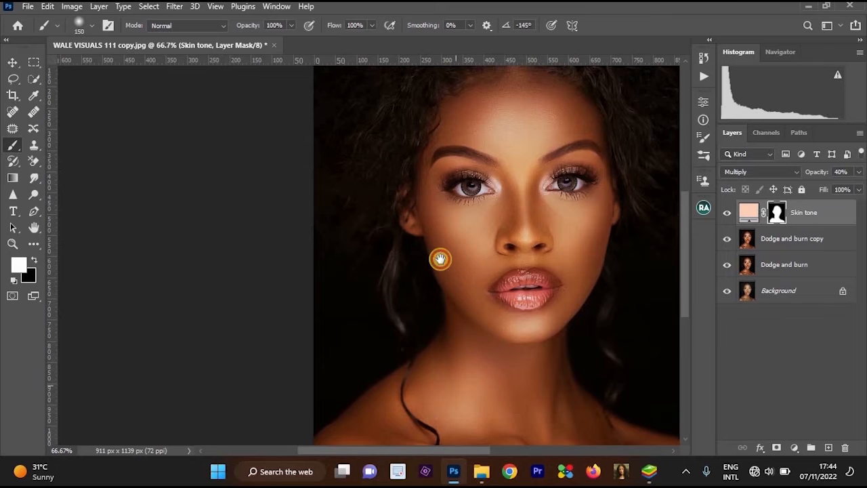
scroll(406, 318, "down", 1)
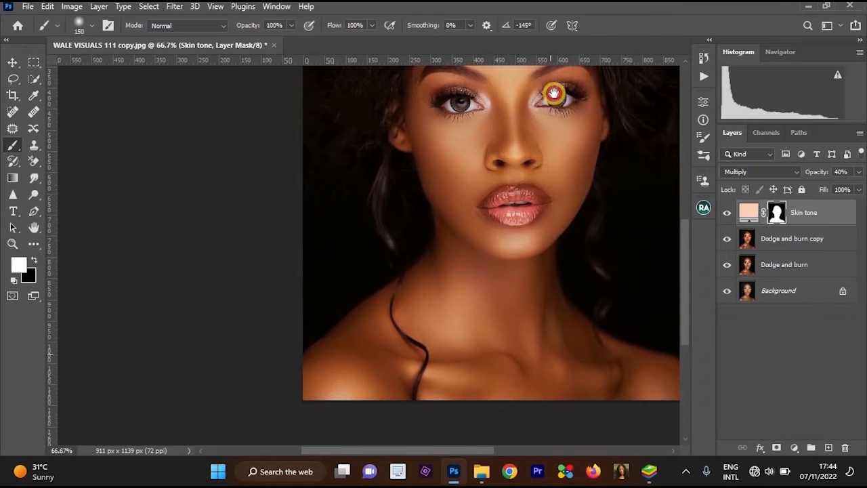
Reduce the brush size to 60 and set the foreground color to black, hex 000000.
left_click_drag(554, 93, 567, 182)
scroll(571, 203, "up", 2)
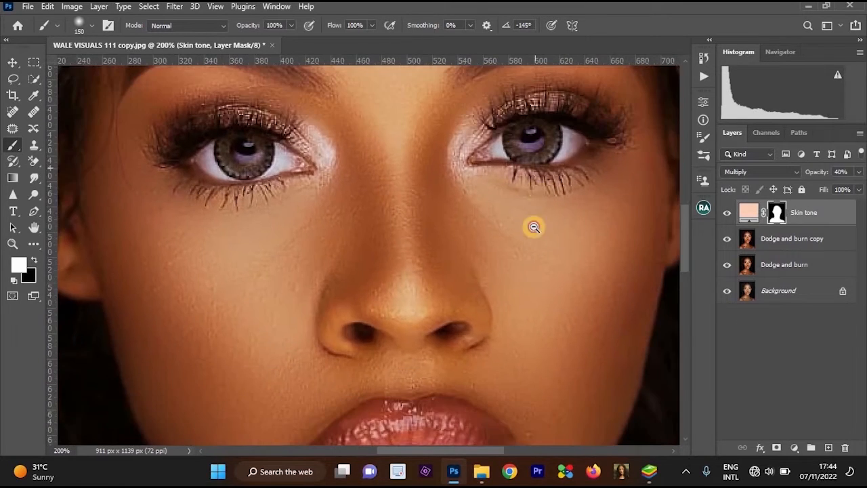
scroll(534, 227, "down", 2)
scroll(490, 265, "up", 2)
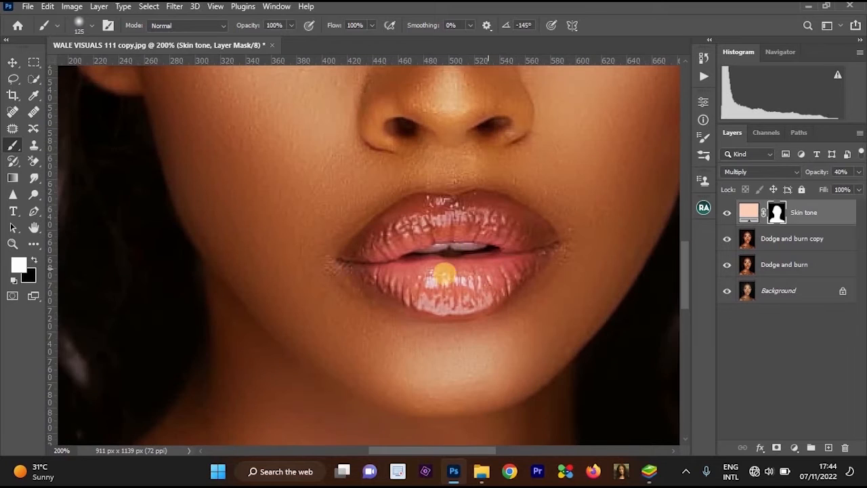
key("[")
key("[")
key("[")
key("[")
key("[")
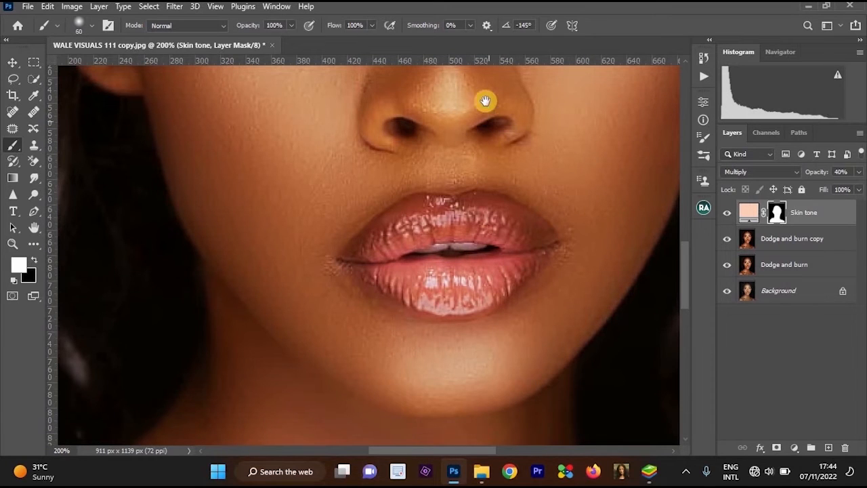
left_click_drag(492, 307, 407, 331)
left_click_drag(381, 223, 374, 149)
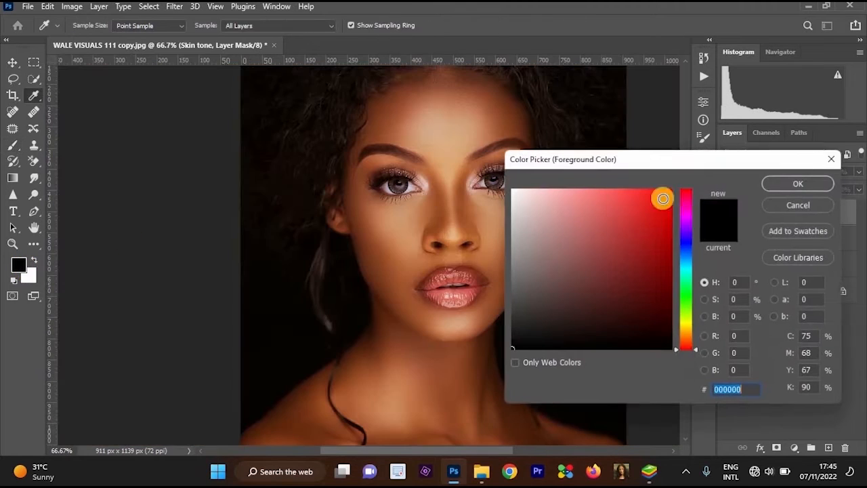
left_click(239, 216)
key("Return")
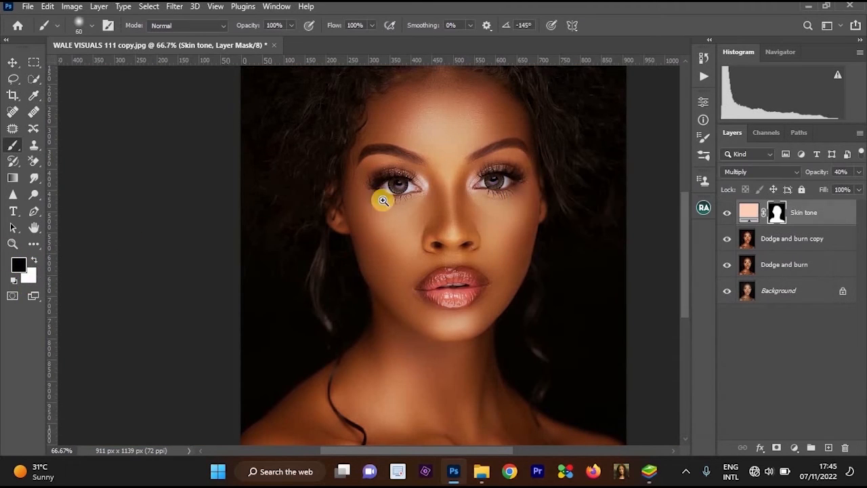
Paint black on the Skin tone mask over the eyes and lips to keep the color fill off them.
left_click(417, 193)
left_click(368, 180)
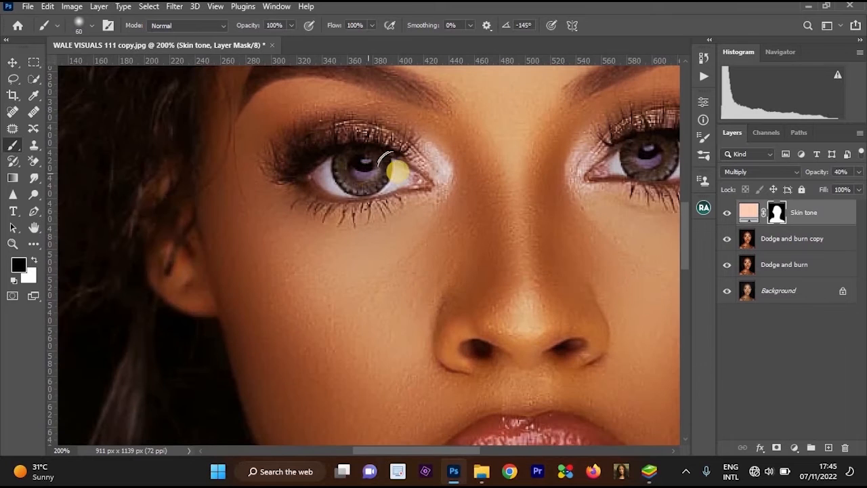
mouse_move(335, 173)
left_mouse_down()
mouse_move(368, 174)
mouse_move(287, 165)
mouse_move(348, 138)
mouse_move(333, 152)
mouse_move(410, 178)
mouse_move(360, 184)
mouse_move(332, 142)
mouse_move(407, 155)
left_mouse_up()
left_click_drag(562, 144, 396, 188)
mouse_move(447, 182)
left_mouse_down()
mouse_move(507, 177)
mouse_move(532, 205)
mouse_move(486, 208)
mouse_move(515, 172)
mouse_move(447, 205)
mouse_move(548, 184)
mouse_move(470, 193)
left_mouse_up()
left_click(453, 187, "alt")
mouse_move(455, 345)
left_mouse_down()
mouse_move(495, 160)
mouse_move(476, 178)
mouse_move(356, 191)
mouse_move(383, 182)
mouse_move(412, 130)
mouse_move(468, 122)
mouse_move(449, 158)
mouse_move(468, 146)
mouse_move(450, 189)
mouse_move(378, 147)
mouse_move(354, 145)
left_mouse_up()
left_click(452, 188, "ctrl")
left_click(447, 158, "alt")
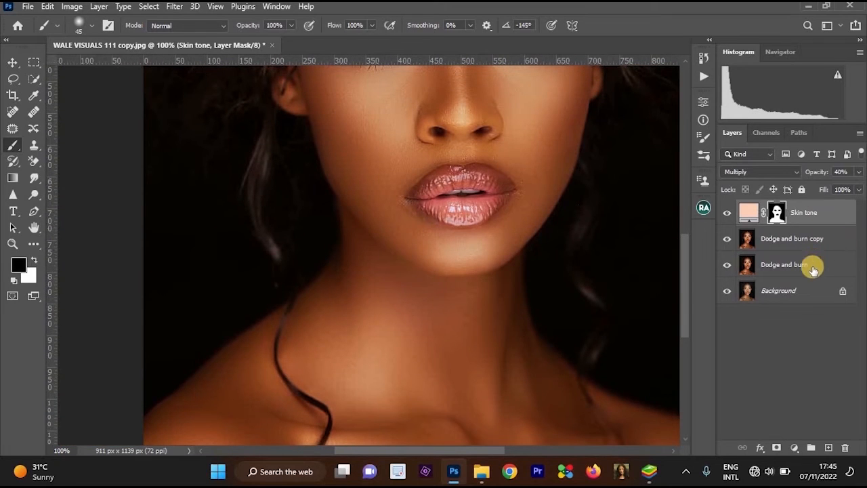
Merge the Skin tone, Dodge and burn copy and Dodge and burn layers into a single layer.
left_click(768, 256, "shift")
key("ctrl+e")
left_click(442, 173, "ctrl")
left_click(442, 172, "ctrl")
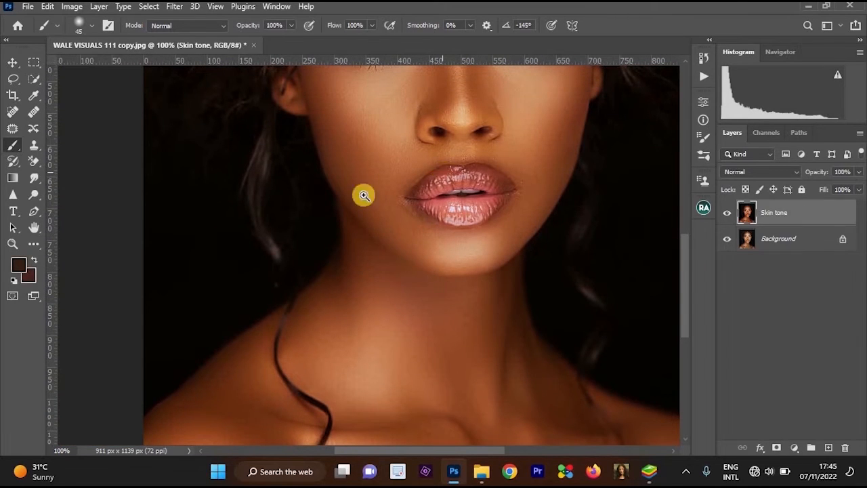
Smooth the speckled skin beside the left corner of the lips with the Clone Stamp at size 25 and 19% flow.
left_click(32, 144)
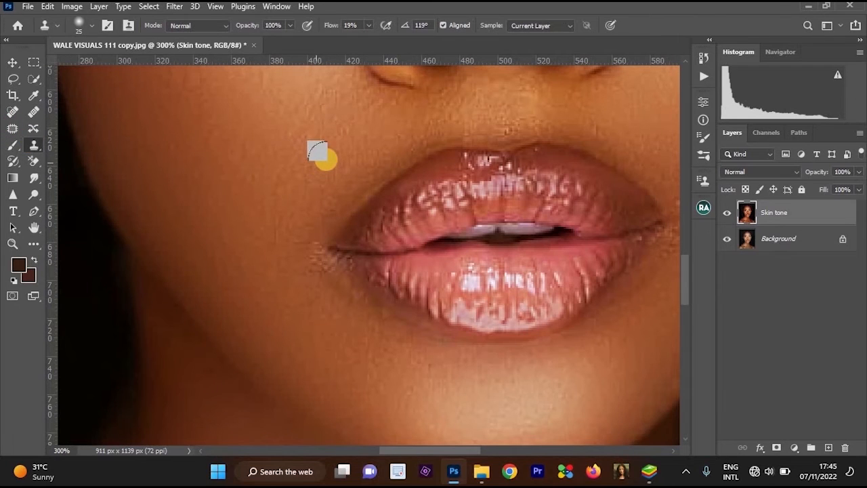
left_click(366, 141, "alt")
mouse_move(392, 145)
left_mouse_down()
mouse_move(350, 171)
mouse_move(315, 214)
mouse_move(416, 149)
mouse_move(328, 220)
mouse_move(316, 260)
mouse_move(321, 316)
left_mouse_up()
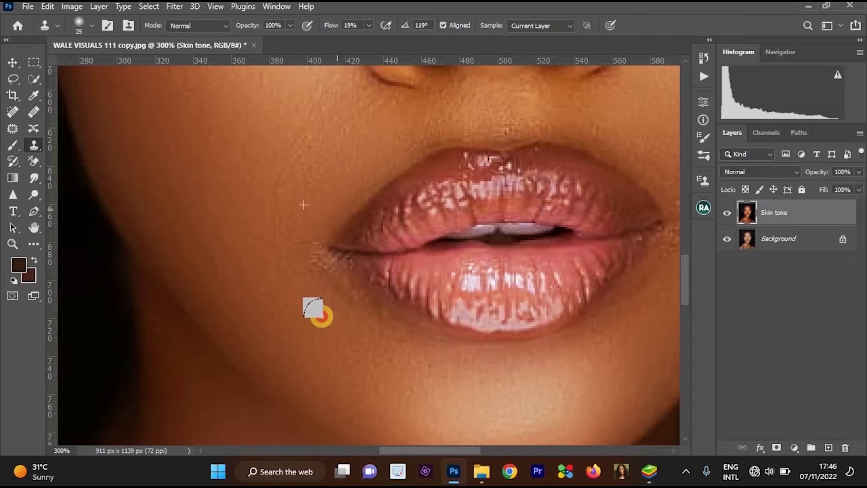
left_click(321, 298, "alt")
mouse_move(331, 269)
left_mouse_down()
mouse_move(360, 313)
mouse_move(306, 272)
left_mouse_up()
left_click(308, 300, "alt")
mouse_move(315, 307)
left_mouse_down()
mouse_move(327, 266)
mouse_move(389, 325)
mouse_move(305, 254)
mouse_move(353, 305)
mouse_move(413, 339)
mouse_move(477, 358)
mouse_move(418, 350)
mouse_move(287, 252)
left_mouse_up()
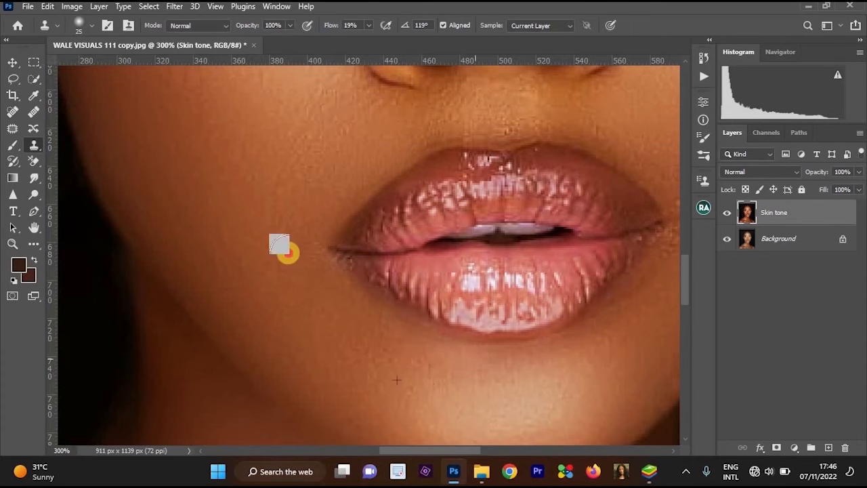
left_click(518, 250, "alt")
left_click(451, 269, "alt")
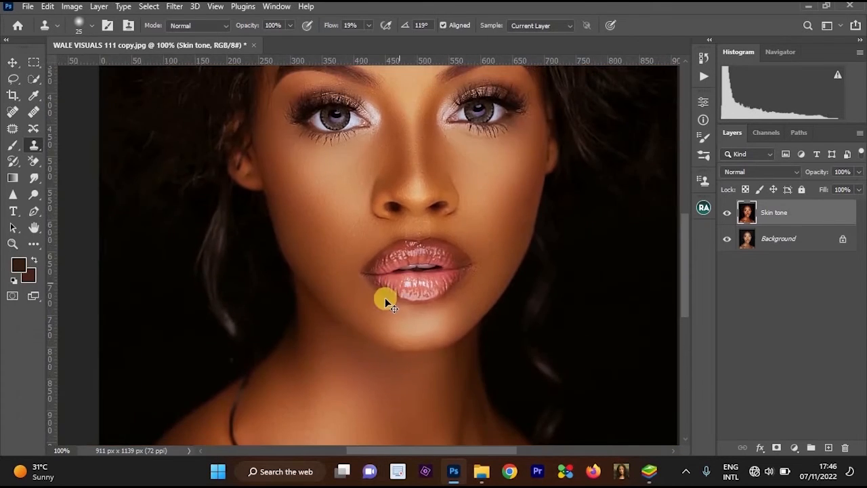
Lower the Clone Stamp flow to 6% and refine the skin around both corners of the lips.
left_click(371, 272, "ctrl")
left_click(371, 272, "ctrl")
left_click_drag(361, 40, 315, 281)
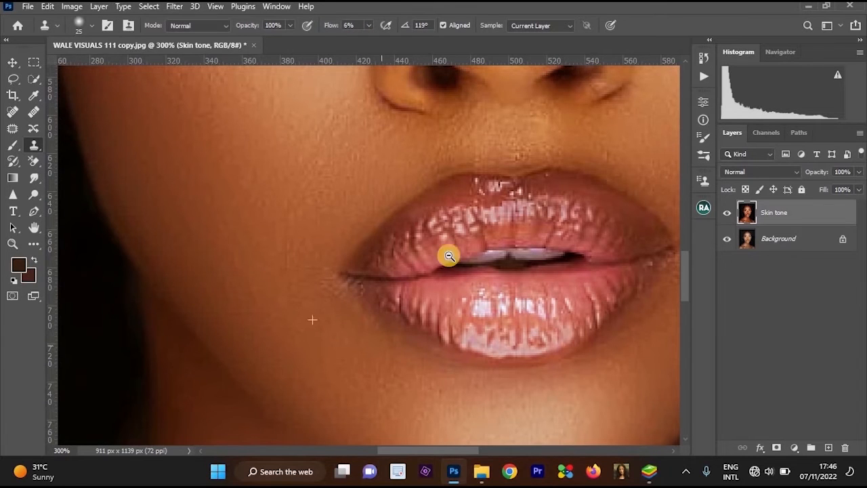
left_click(490, 280, "alt")
left_click(544, 263, "ctrl")
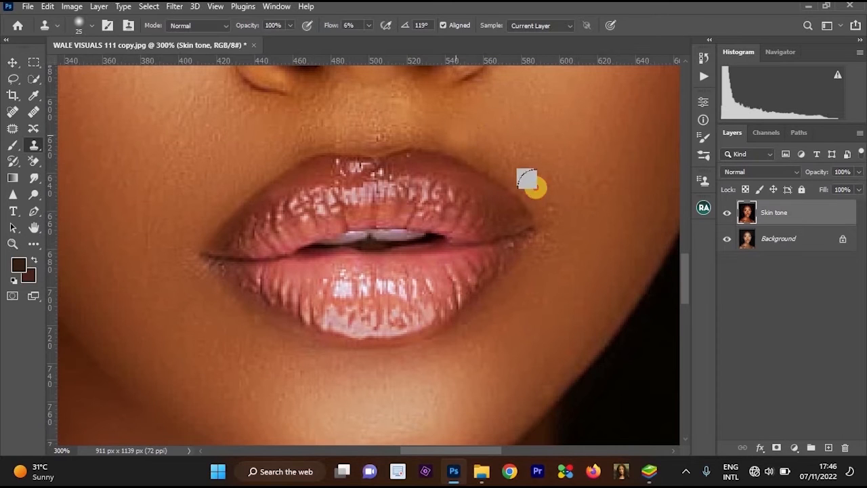
left_click(561, 179, "alt")
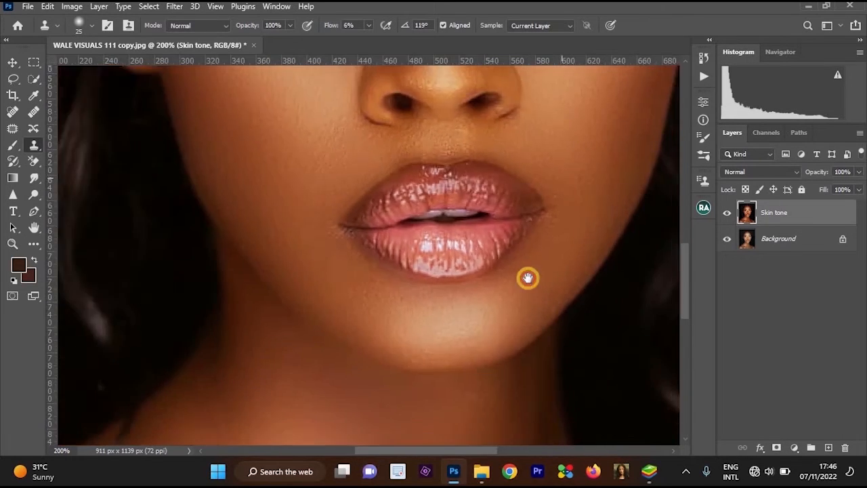
left_click(319, 255, "alt")
left_click(319, 255, "alt")
left_click(391, 257, "ctrl")
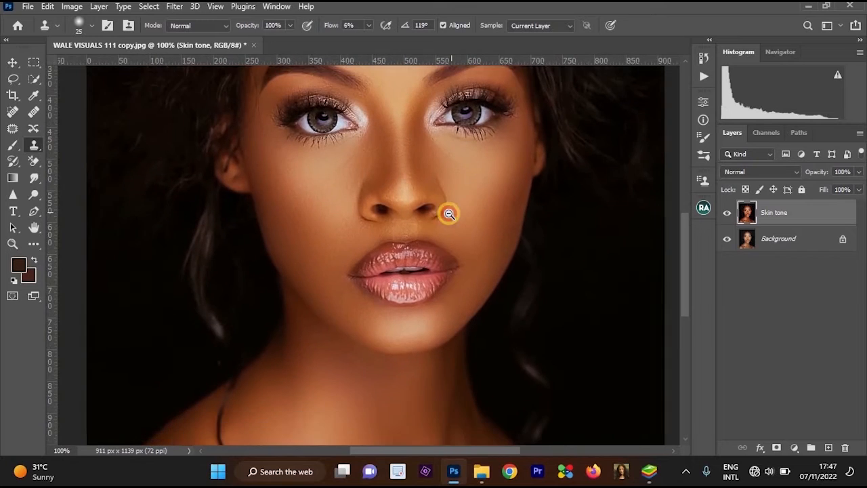
left_click(449, 213, "alt")
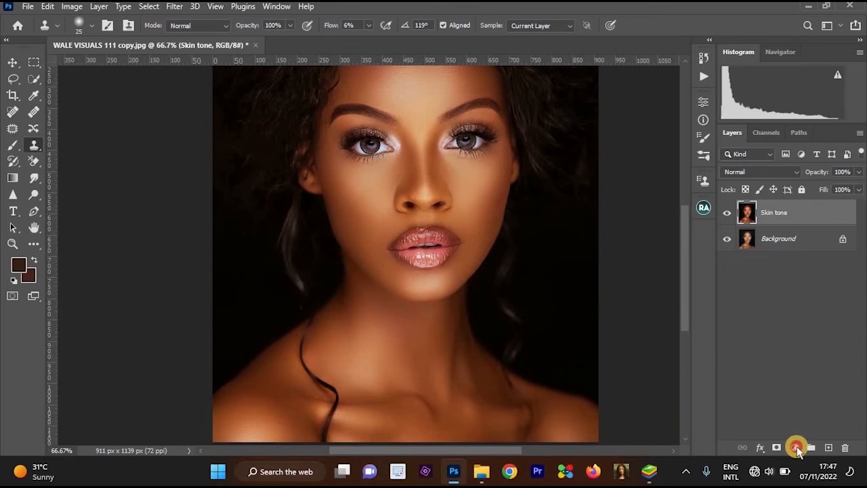
Add a Brightness/Contrast adjustment layer with brightness 10 and contrast -9.
left_click(796, 447)
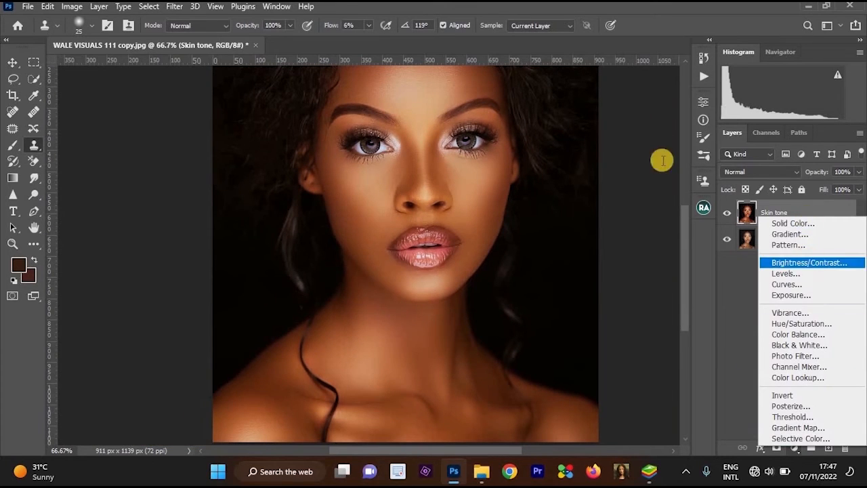
left_click(809, 263)
left_click_drag(617, 175, 610, 198)
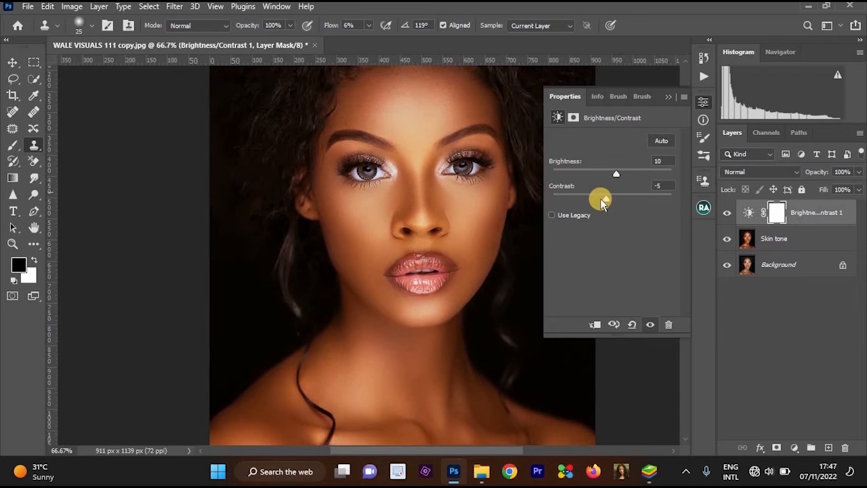
left_click_drag(605, 200, 603, 199)
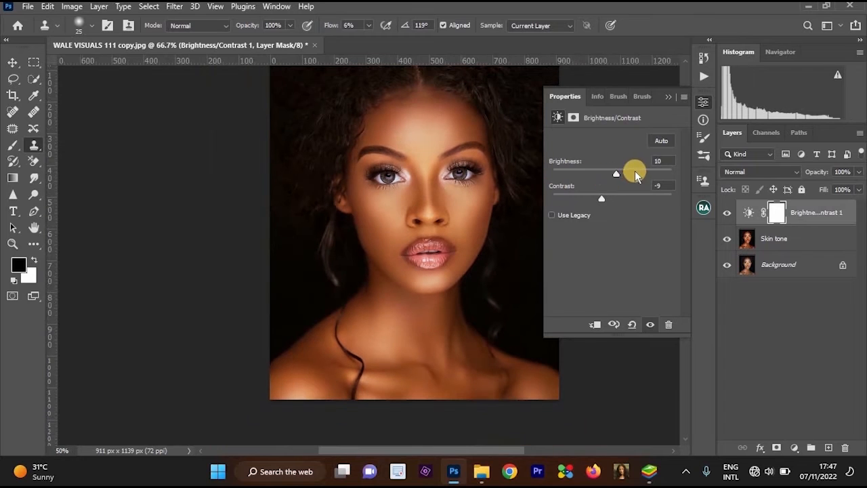
key("ctrl+minus")
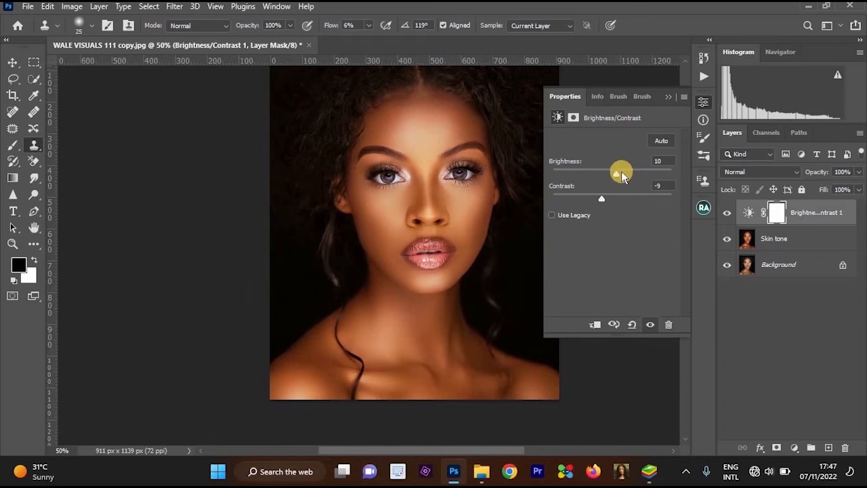
left_click(668, 97)
key("ctrl+plus")
Merge the Brightness/Contrast adjustment layer with the Skin tone layer.
left_click(785, 241)
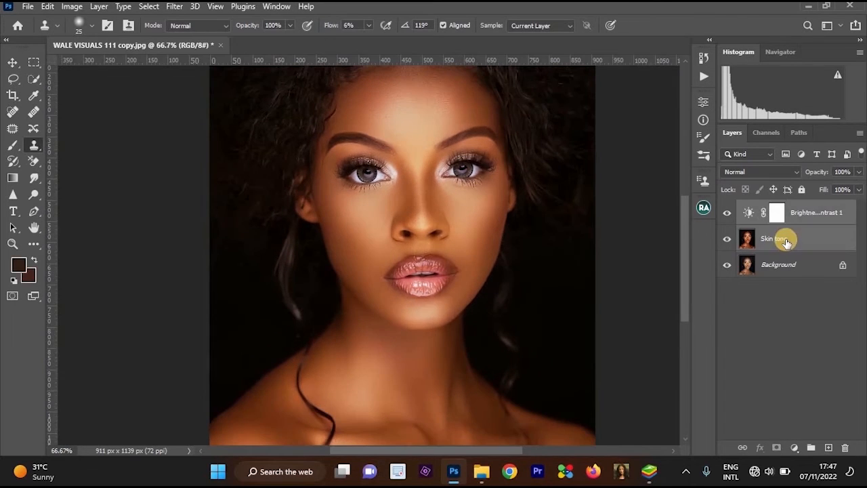
key("ctrl+e")
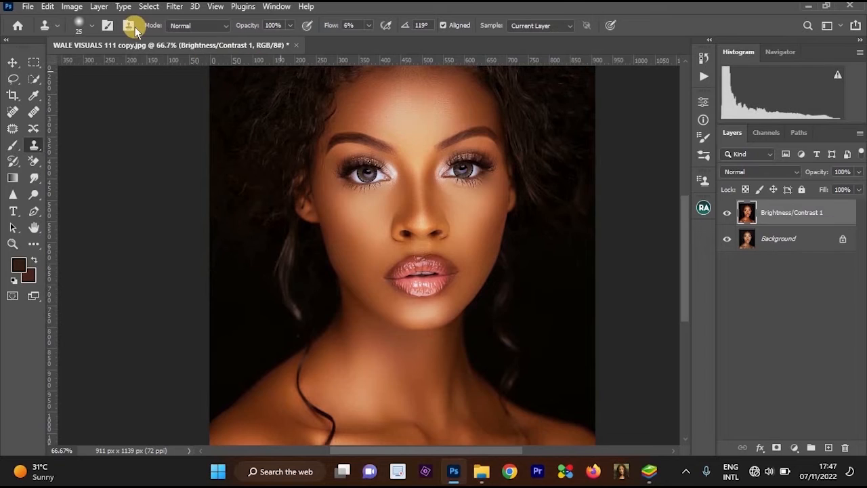
Start a Photo Filter adjustment on the merged Brightness/Contrast 1 layer and choose Cooling Filter (80).
left_click(73, 7)
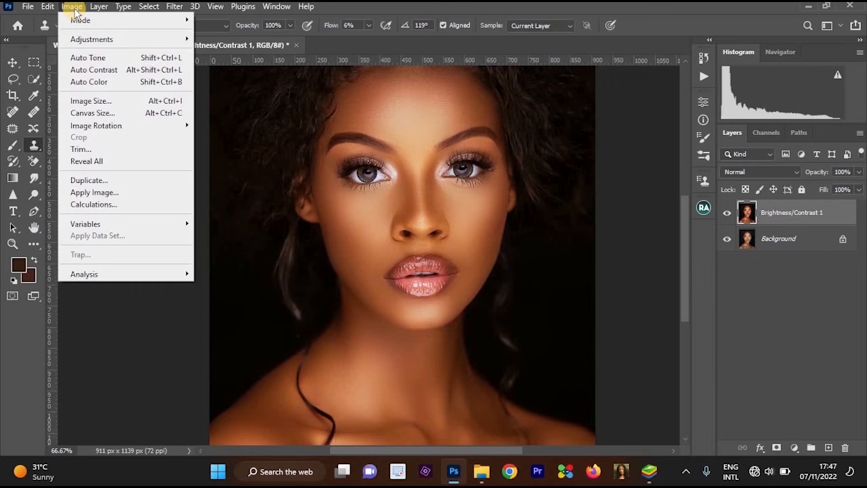
left_click(73, 9)
left_click(73, 8)
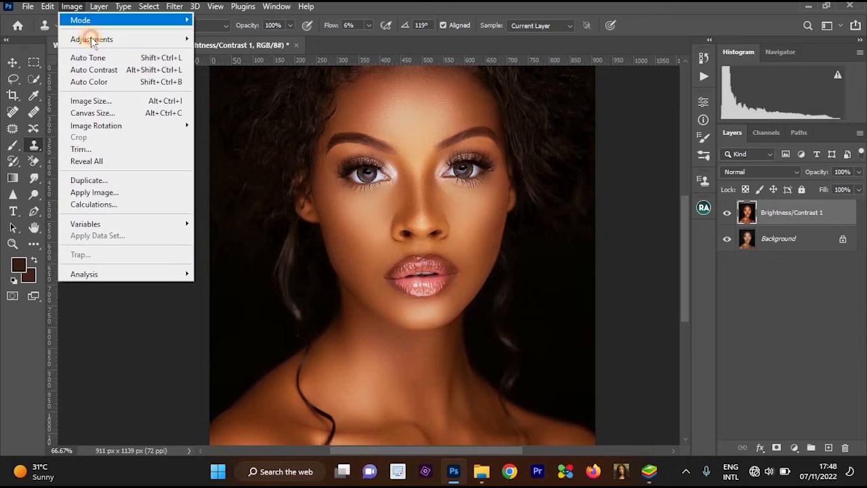
mouse_move(92, 38)
left_click(242, 142)
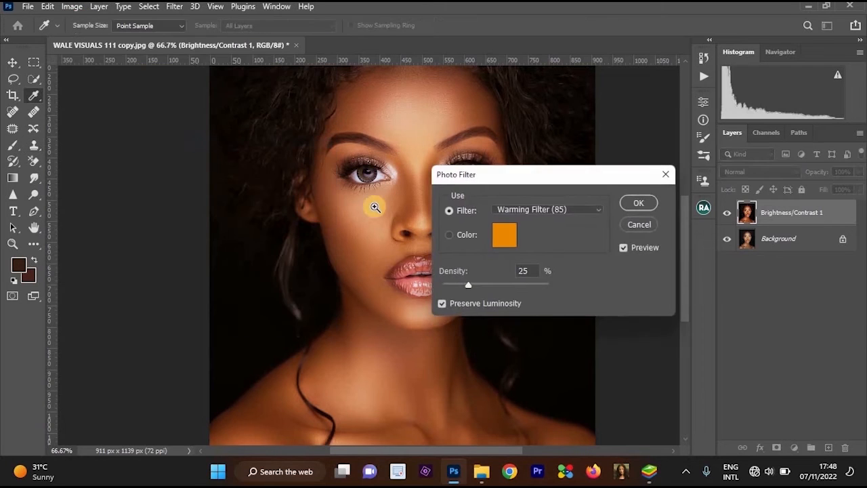
key("ctrl+plus")
left_click_drag(408, 183, 359, 188)
left_click_drag(303, 190, 237, 202)
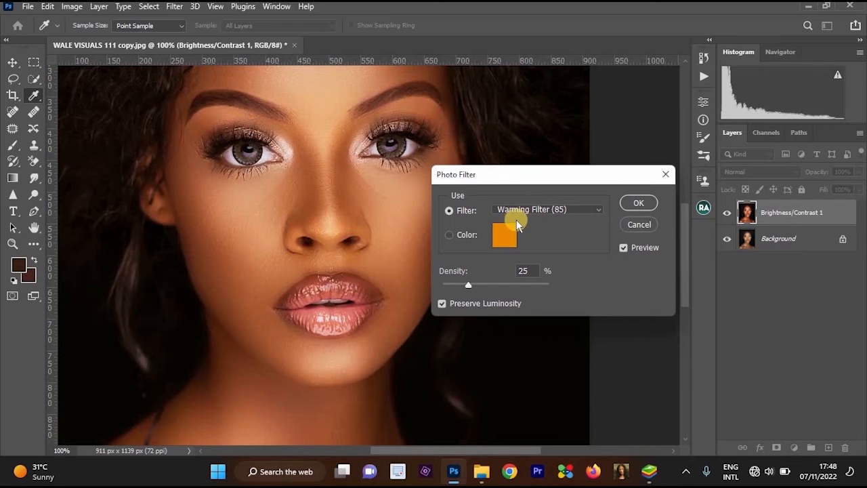
left_click(516, 219)
left_click(542, 248)
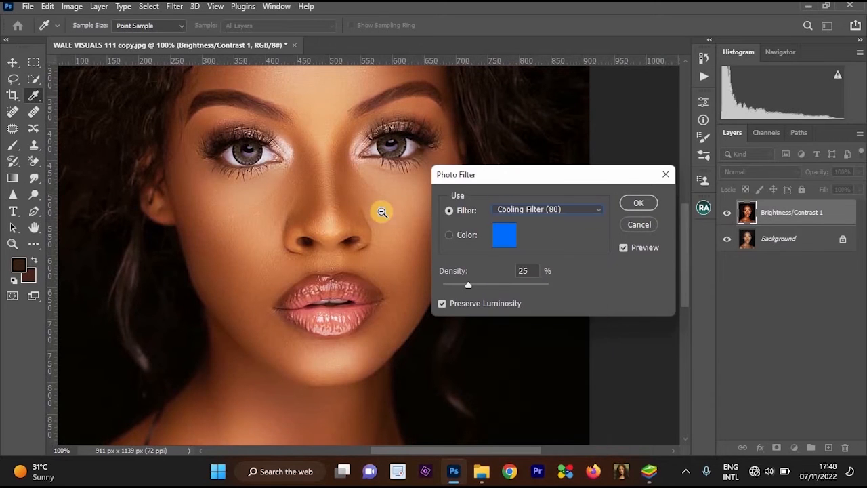
Set the Photo Filter density to 8% with Preserve Luminosity on and apply the filter to the portrait.
key("ctrl+minus")
left_click(527, 270)
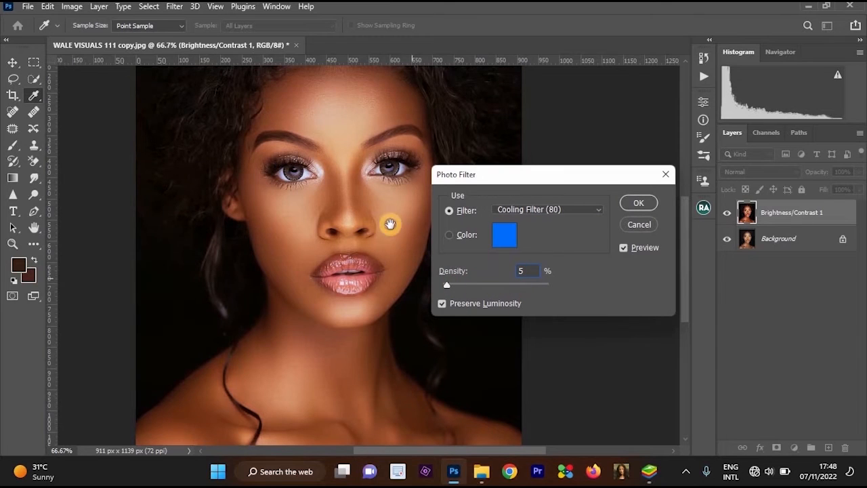
left_click_drag(526, 269, 494, 262)
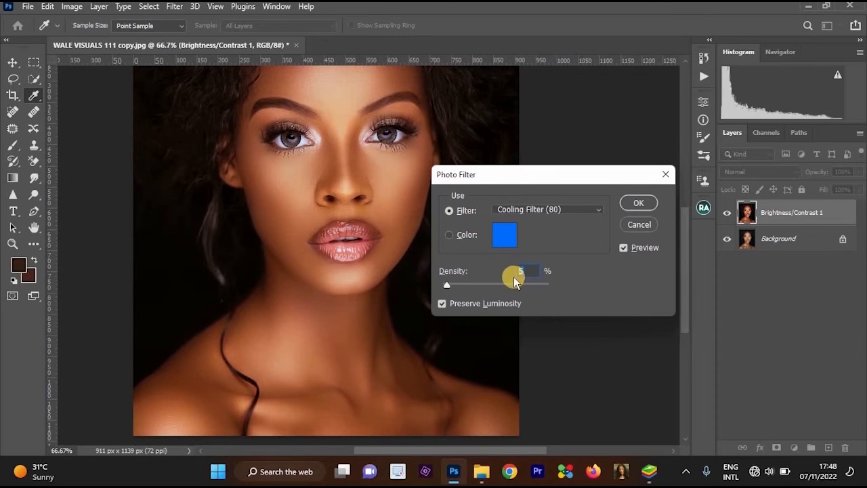
type("8")
scroll(392, 222, "up", 1)
scroll(532, 274, "down", 1)
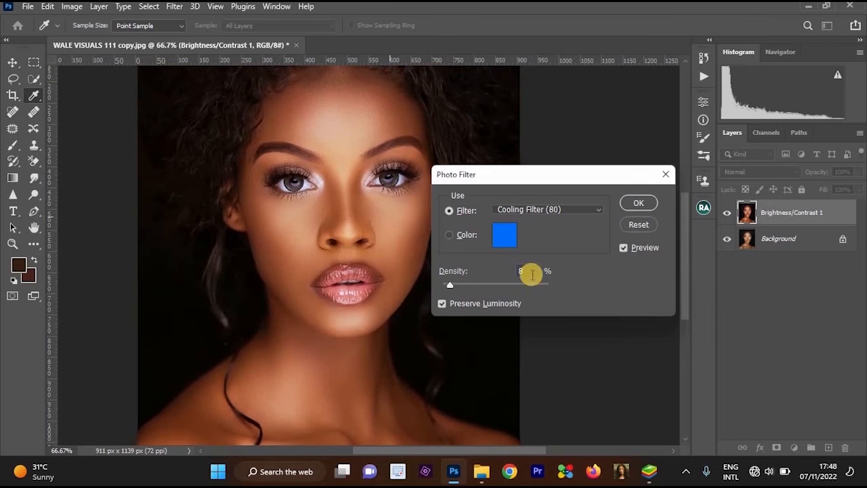
scroll(532, 274, "down", 1)
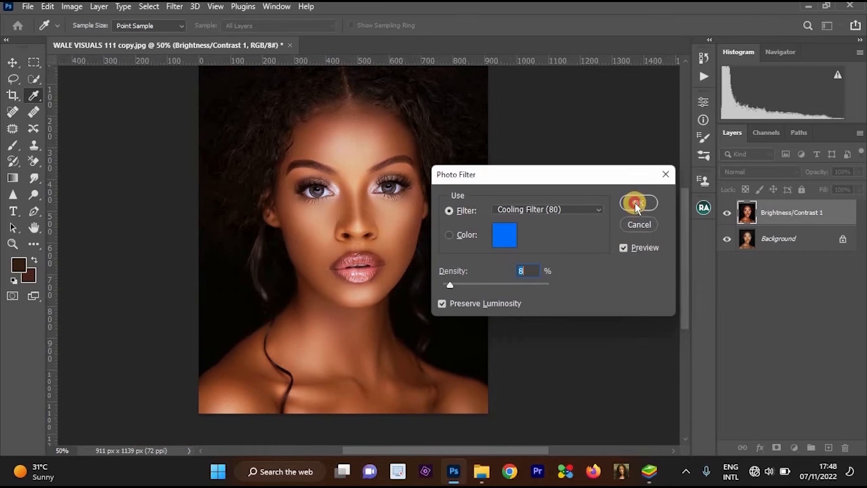
left_click(635, 203)
Examine both eyes and the surrounding skin up close to check the colour of the eye whites.
key("s")
scroll(373, 232, "up", 1)
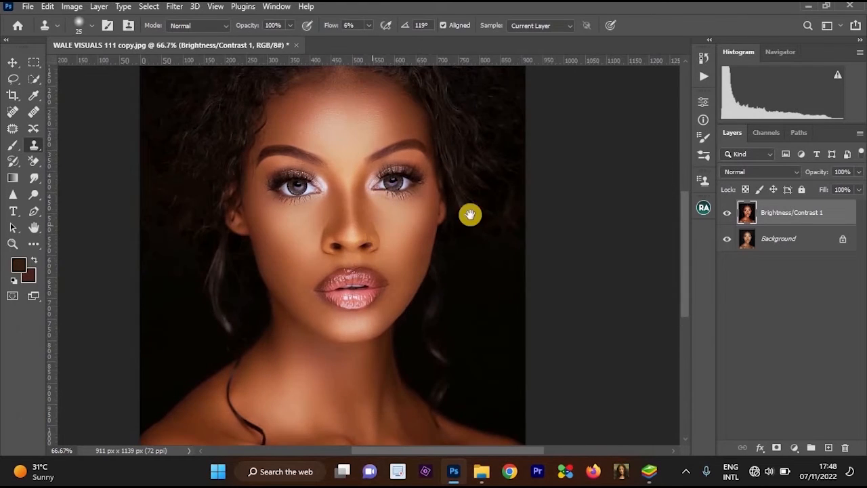
left_click_drag(470, 214, 534, 216)
left_click(438, 201, "ctrl")
left_click_drag(447, 170, 508, 170)
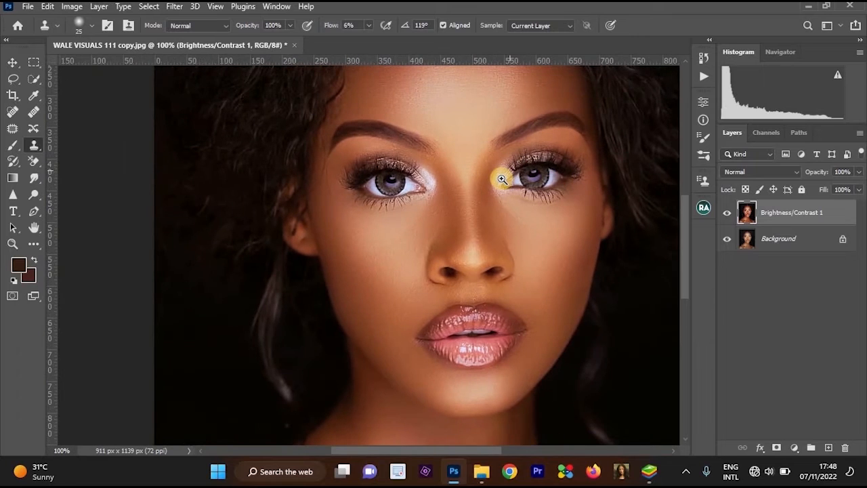
left_click(503, 178, "ctrl")
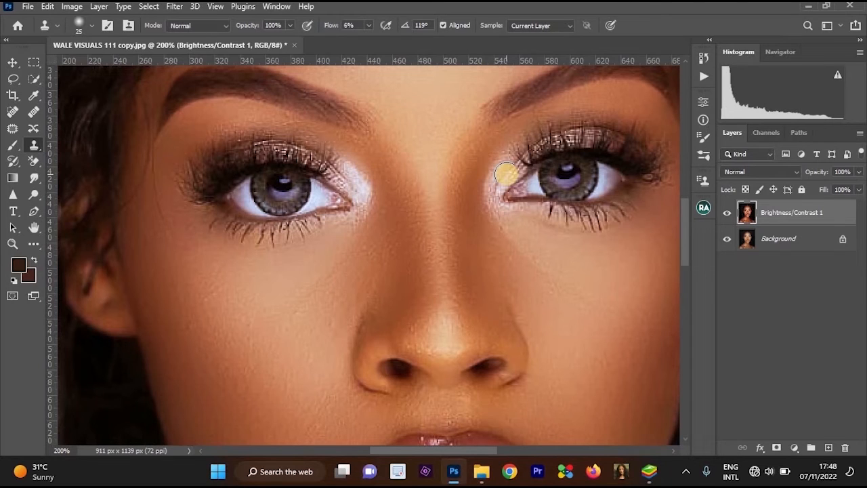
left_click(574, 192, "alt")
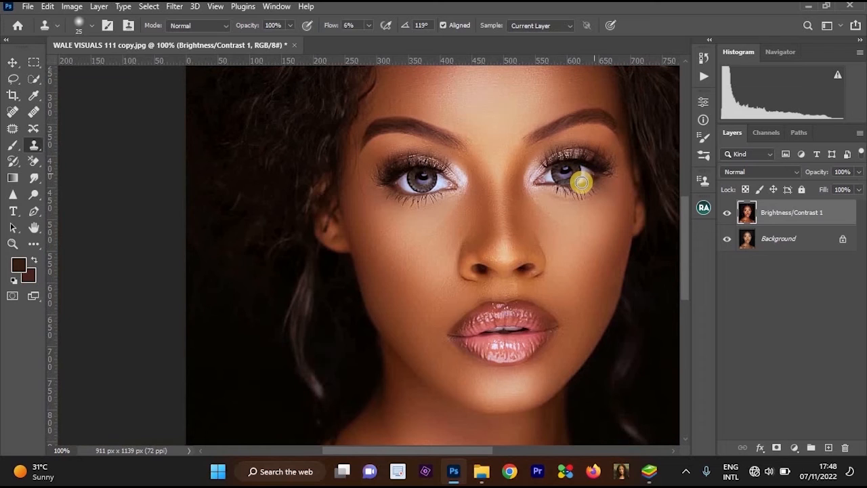
scroll(562, 246, "up", 1)
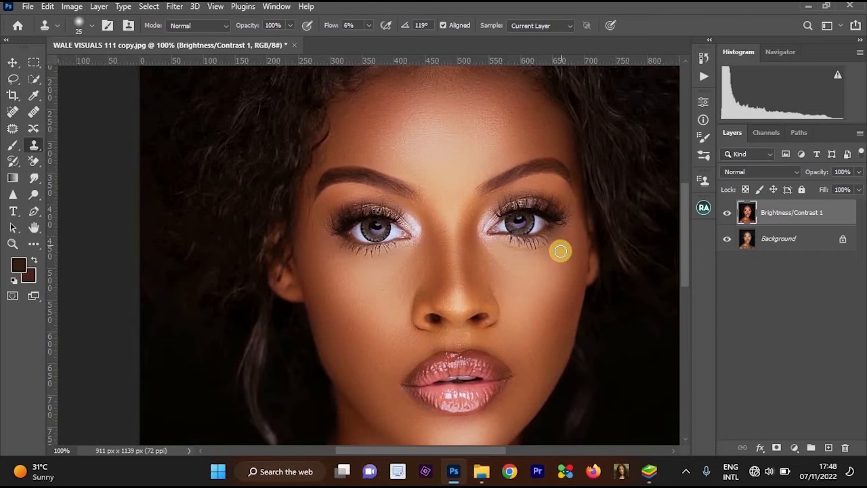
scroll(557, 233, "up", 2)
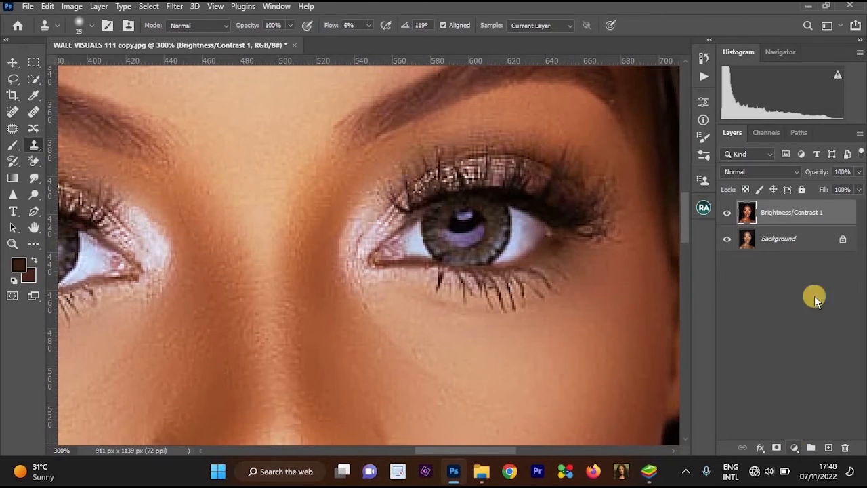
Add a Vibrance adjustment layer above the portrait with vibrance -42.
left_click(794, 448)
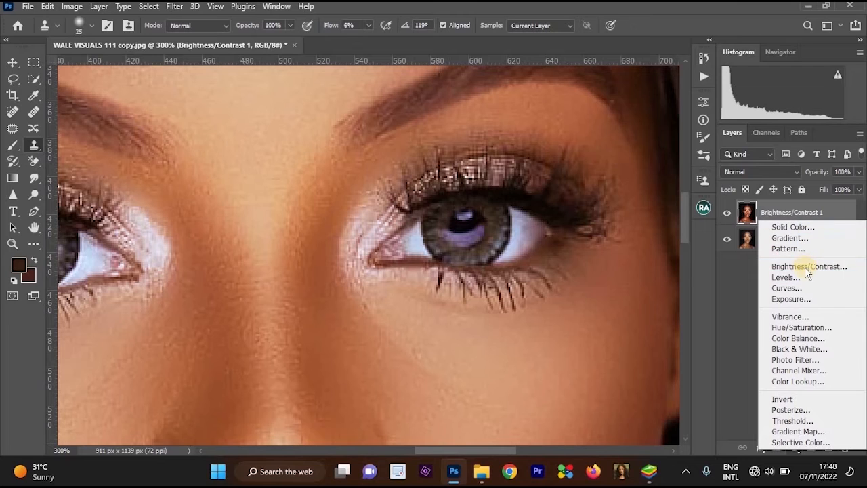
left_click(803, 318)
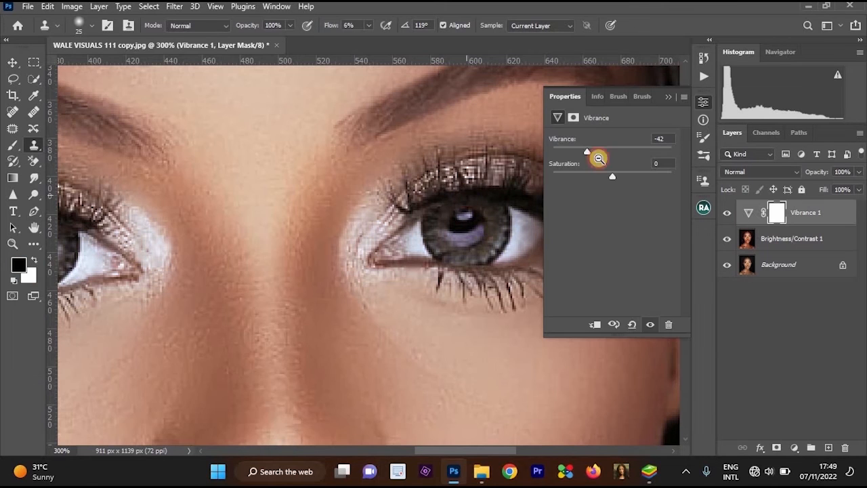
left_click_drag(600, 155, 594, 158)
key("ctrl+minus")
left_click(668, 97)
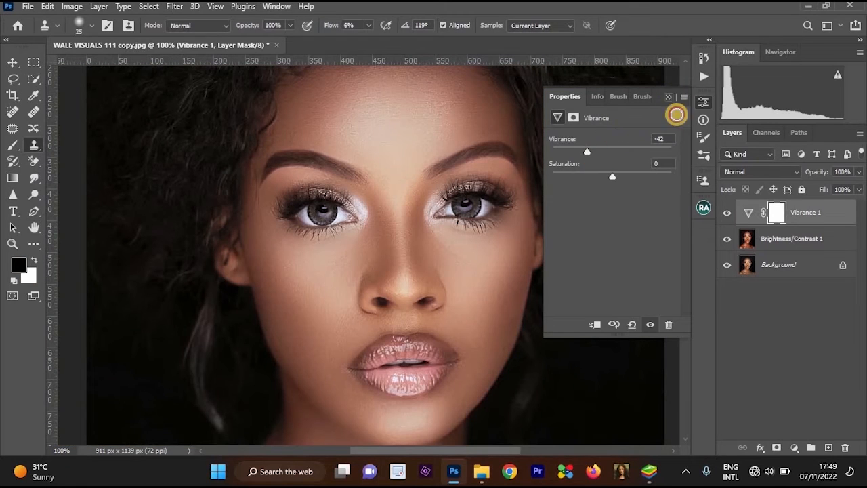
Add a Curves adjustment layer that brightens the RGB midtones, with a curve point at input 129 and output 146.
left_click(794, 447)
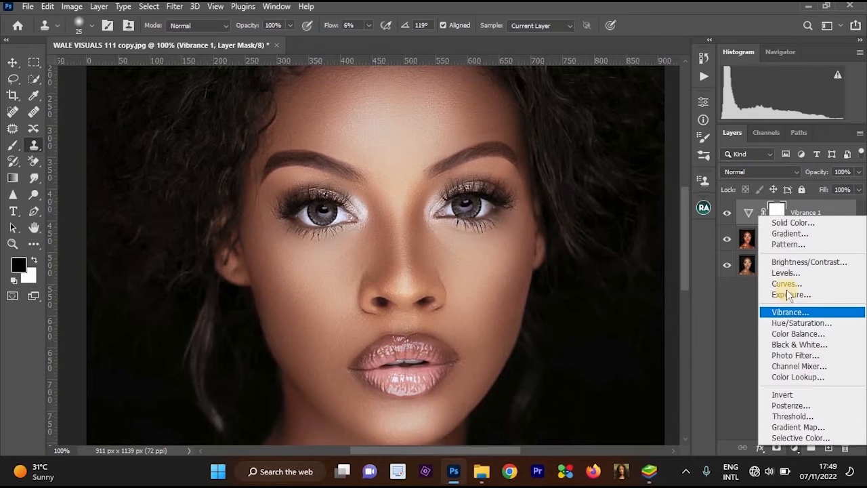
left_click(791, 294)
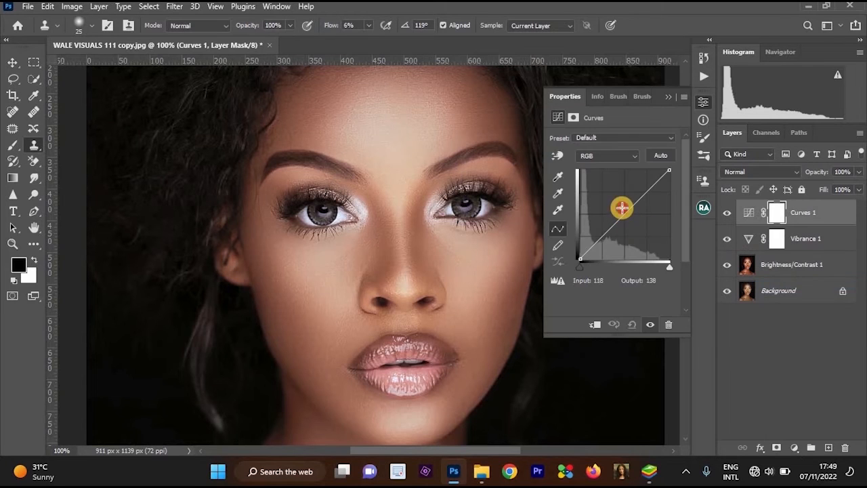
left_click_drag(622, 208, 625, 208)
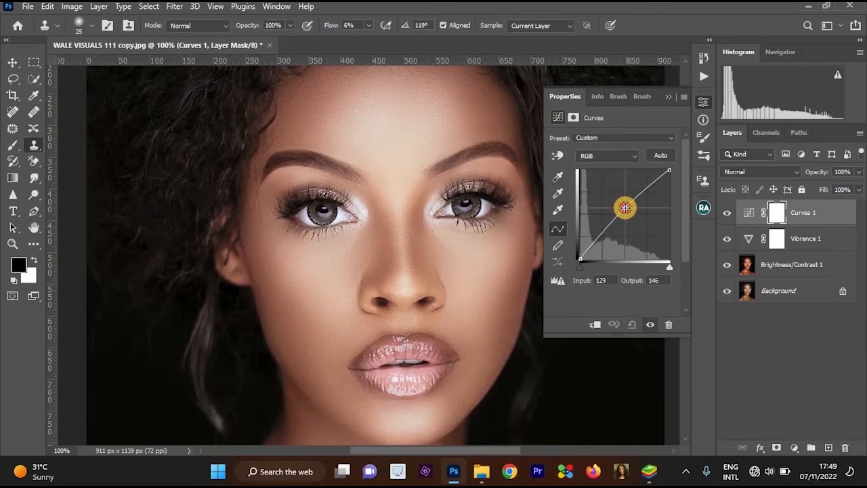
left_click(668, 97)
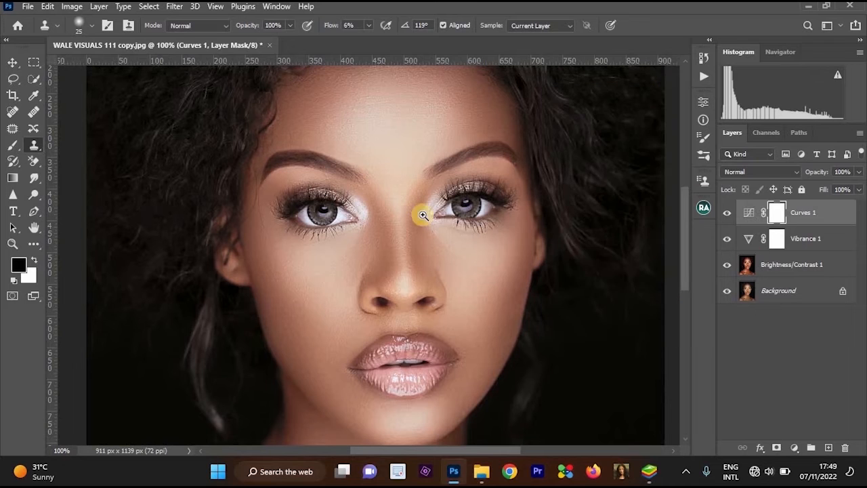
Group the Curves 1 and Vibrance 1 adjustment layers into a layer group named "eye white".
left_click(444, 199)
left_click(445, 199)
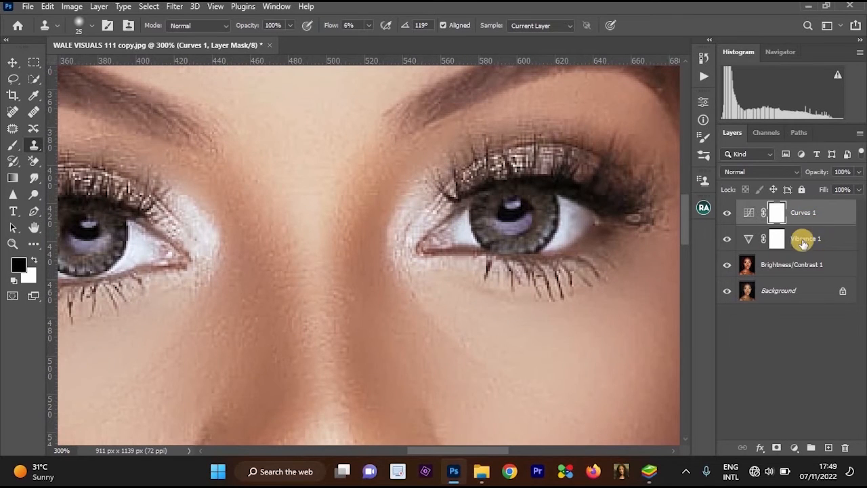
left_click(805, 238, "shift")
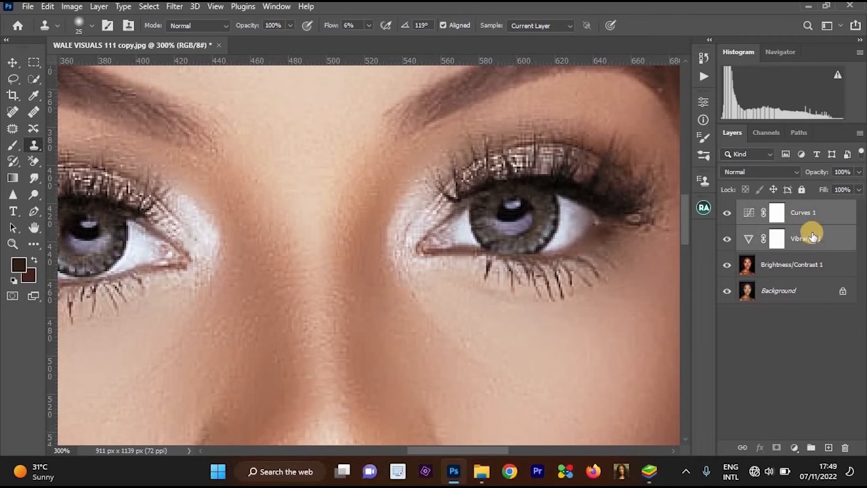
left_click(809, 214)
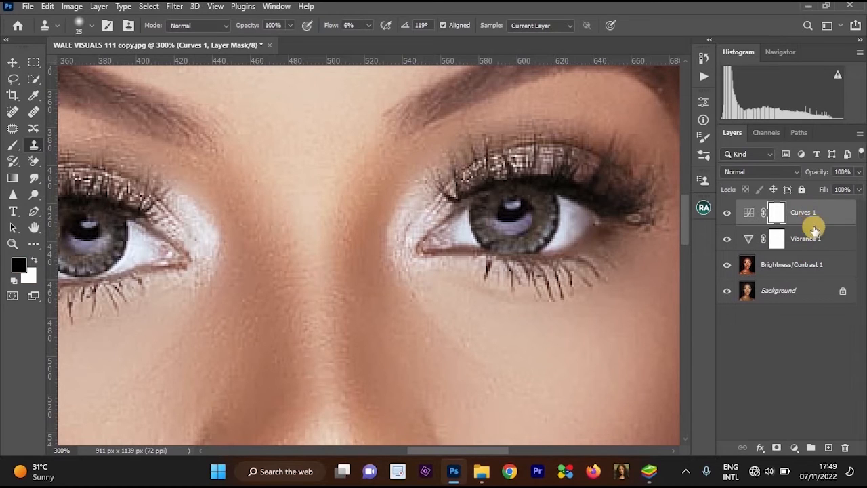
left_click(811, 241, "shift")
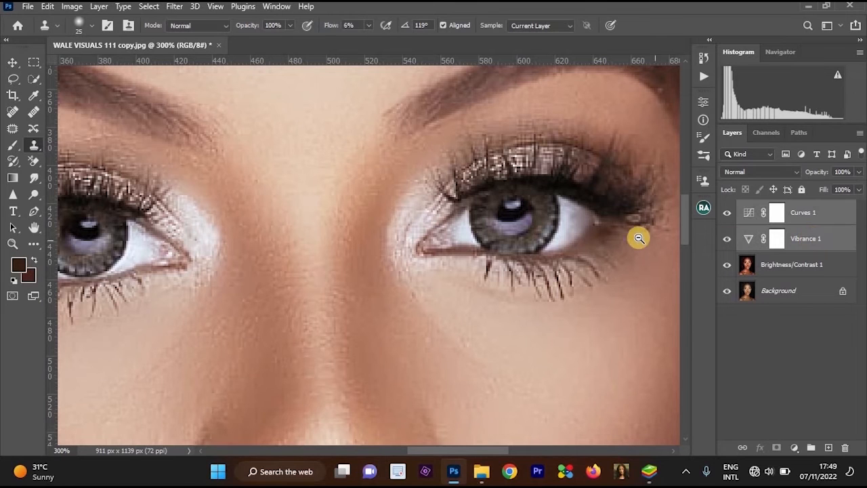
key("ctrl+minus")
key("ctrl+g")
key("ctrl+z")
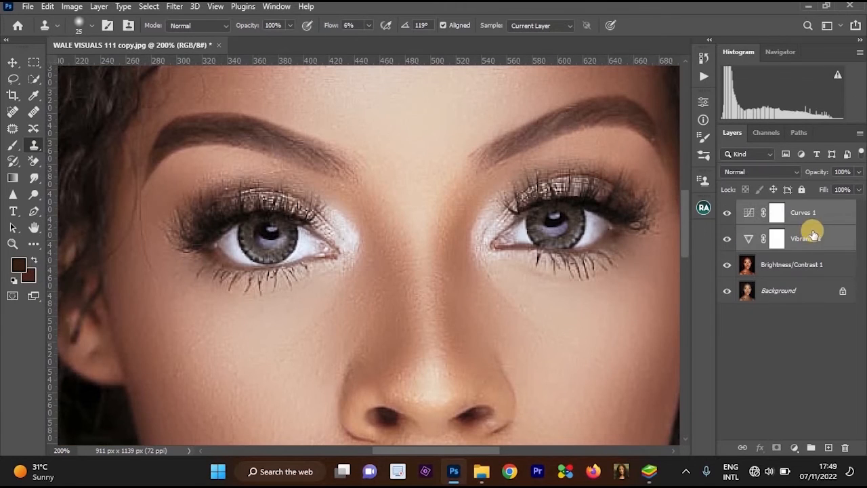
right_click(809, 223)
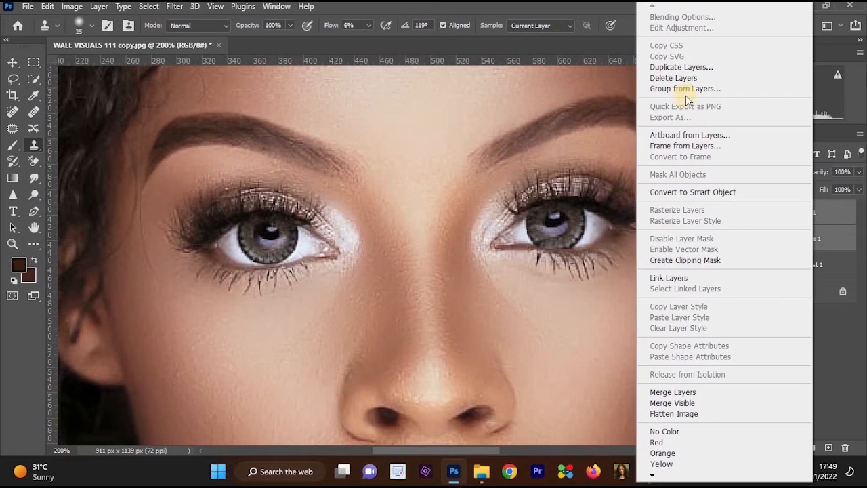
left_click(684, 92)
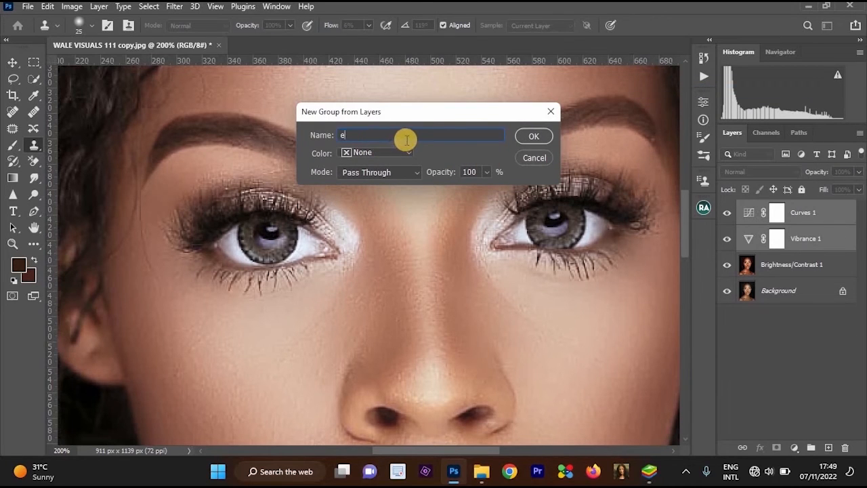
type("eye white")
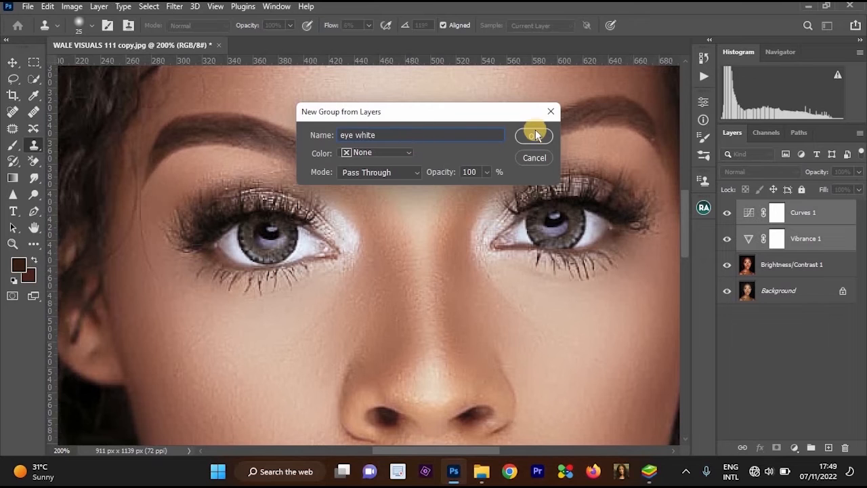
left_click(537, 136)
key("ctrl+minus")
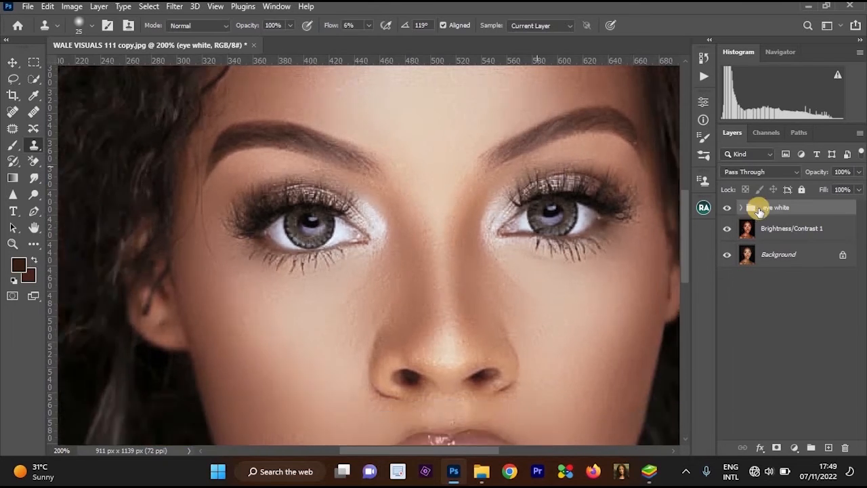
Expand the eye white group and add a black layer mask that hides its adjustments.
left_click(741, 208)
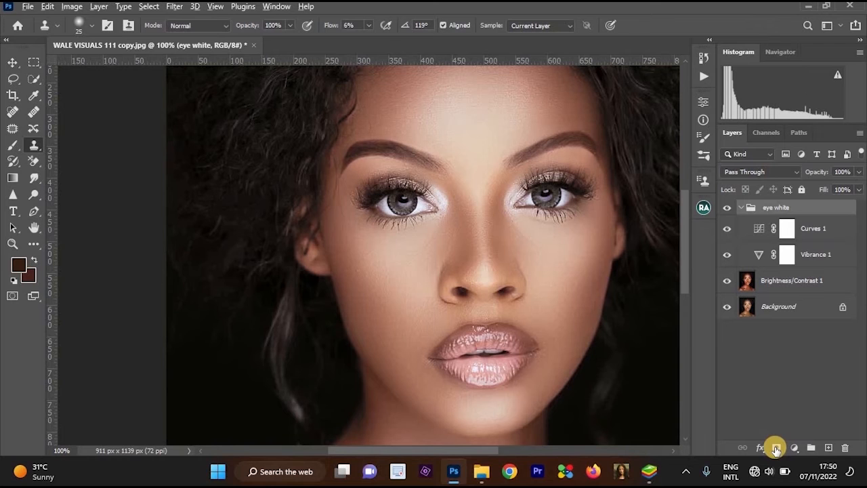
left_click(775, 447, "alt")
scroll(493, 170, "up", 2)
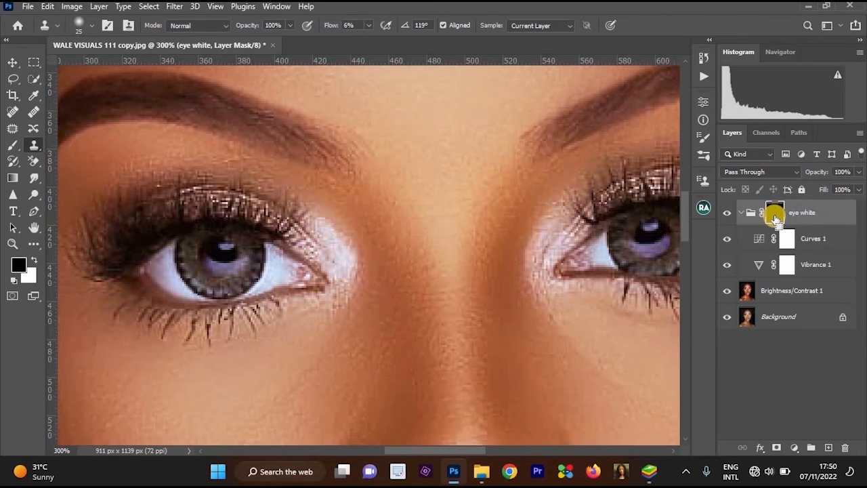
key("ctrl+z")
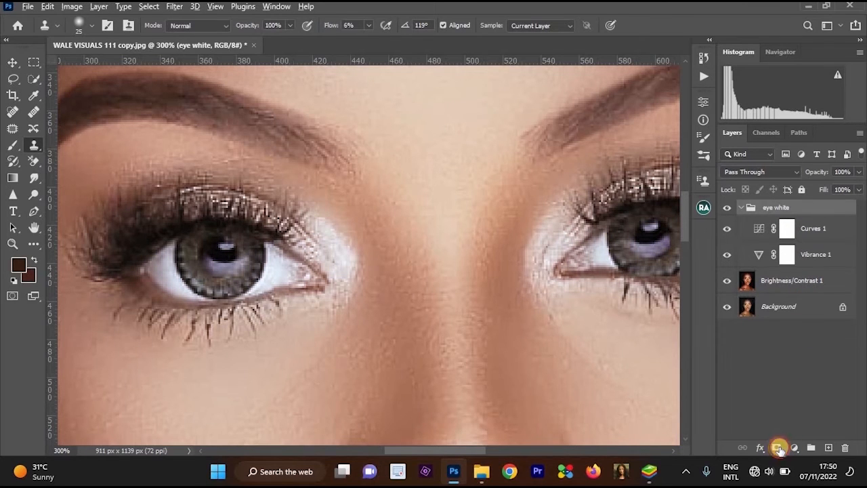
left_click(778, 448, "alt")
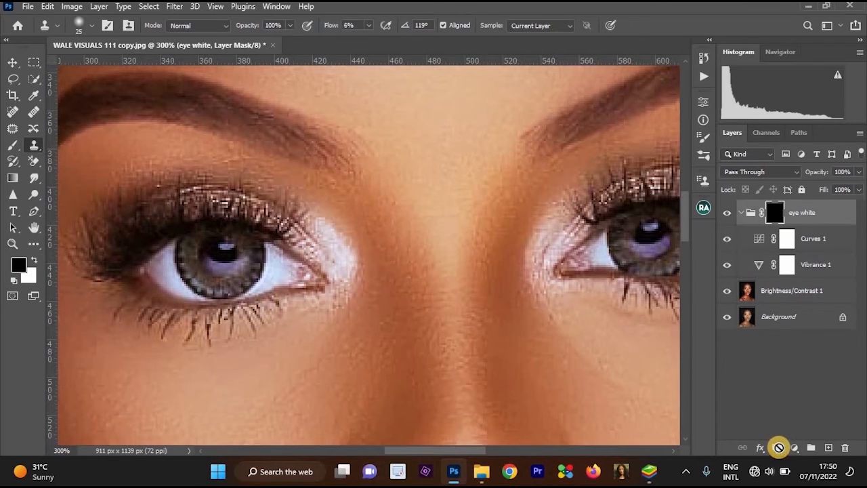
Reveal the eye white adjustments over the whites of the subject's left eye by painting the group mask white with an 8 px brush.
key("ctrl+z")
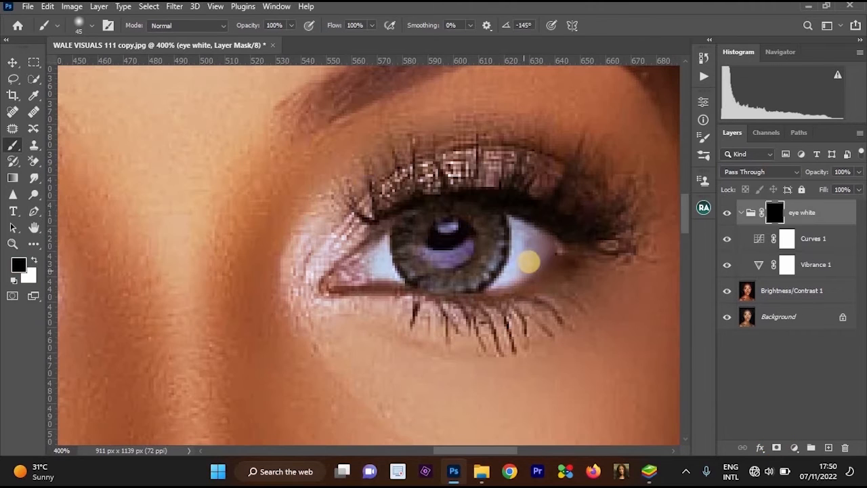
key("bracketleft")
key("bracketleft")
key("bracketleft")
key("bracketleft")
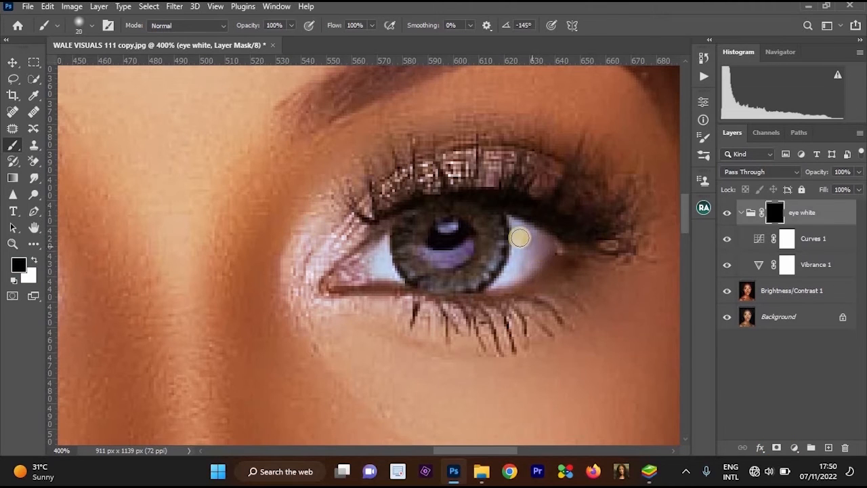
left_click(537, 246, "ctrl")
key("x")
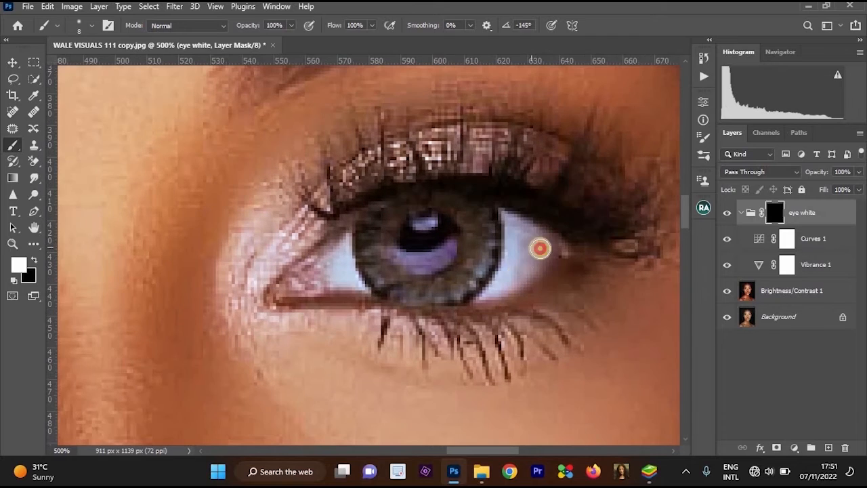
left_click_drag(515, 220, 518, 238)
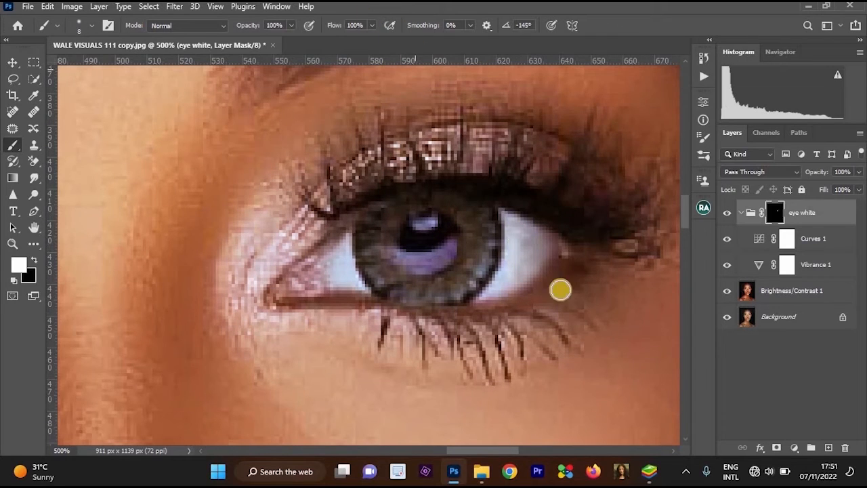
left_click_drag(540, 269, 547, 247)
left_click(532, 261, "ctrl")
mouse_move(515, 217)
left_mouse_down()
mouse_move(519, 236)
mouse_move(540, 254)
left_mouse_up()
left_click_drag(493, 290, 464, 308)
Paint the eye white group mask over the whites of the subject's right eye, refining the edges by switching between black and white.
left_click_drag(414, 297, 606, 254)
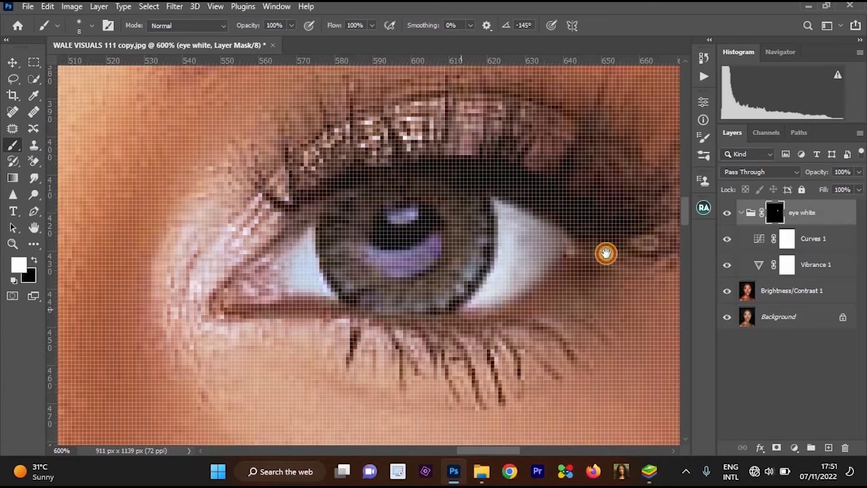
mouse_move(526, 249)
left_mouse_down()
mouse_move(504, 237)
mouse_move(506, 192)
mouse_move(494, 228)
left_mouse_up()
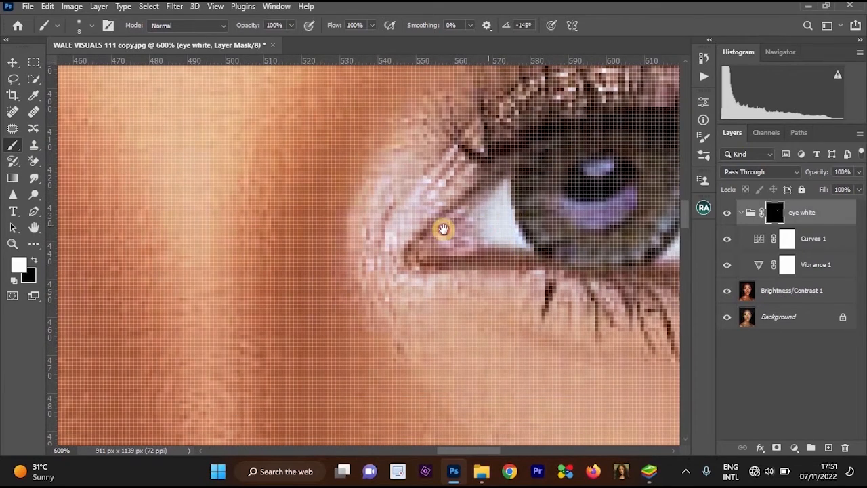
left_click_drag(303, 226, 624, 202)
left_click_drag(369, 200, 623, 200)
mouse_move(412, 187)
left_mouse_down()
mouse_move(414, 228)
mouse_move(373, 265)
mouse_move(442, 224)
mouse_move(433, 209)
mouse_move(466, 218)
mouse_move(473, 233)
mouse_move(433, 250)
mouse_move(428, 222)
mouse_move(464, 190)
left_mouse_up()
key("x")
left_click_drag(376, 205, 296, 255)
key("x")
mouse_move(270, 280)
left_mouse_down()
mouse_move(200, 234)
mouse_move(211, 190)
mouse_move(259, 274)
left_mouse_up()
scroll(412, 271, "down", 6)
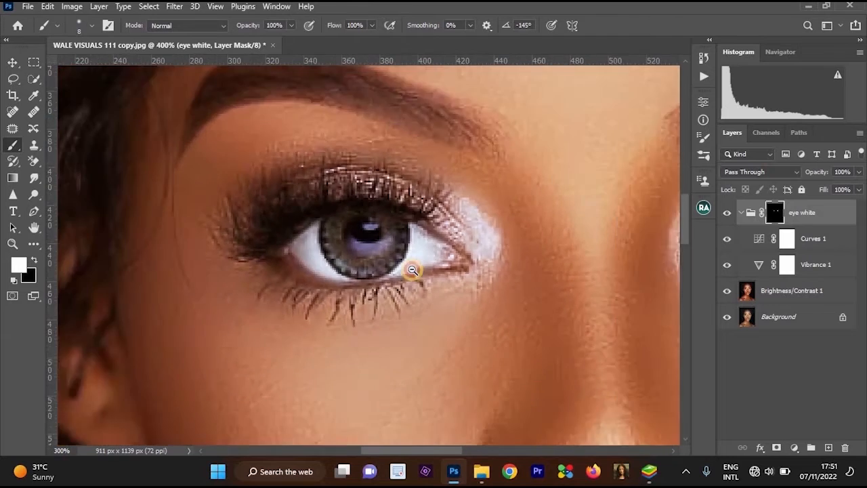
Paint white on the eye white group mask over the visible teeth between the lips with a 7 px brush.
scroll(422, 291, "up", 2)
scroll(422, 291, "up", 2)
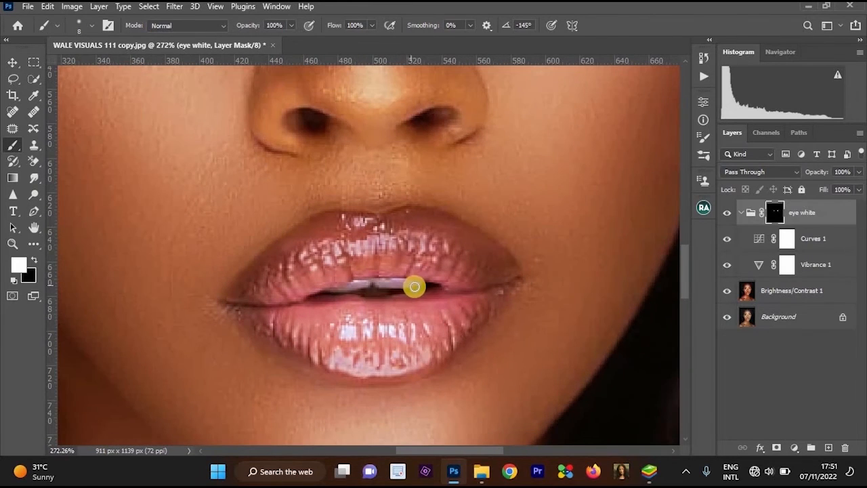
mouse_move(415, 287)
left_mouse_down()
mouse_move(343, 288)
mouse_move(407, 285)
left_mouse_up()
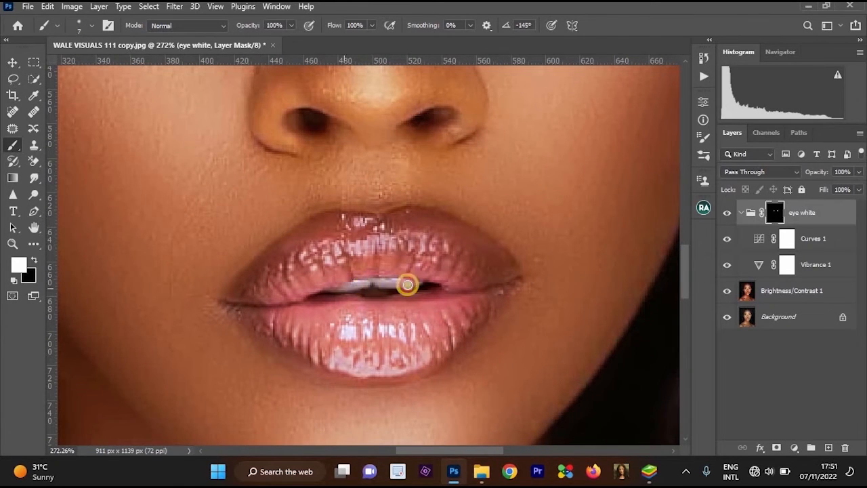
key("x")
Merge the eye white group with the Brightness/Contrast 1 layer into a single layer.
scroll(361, 264, "down", 3)
scroll(562, 246, "up", 2)
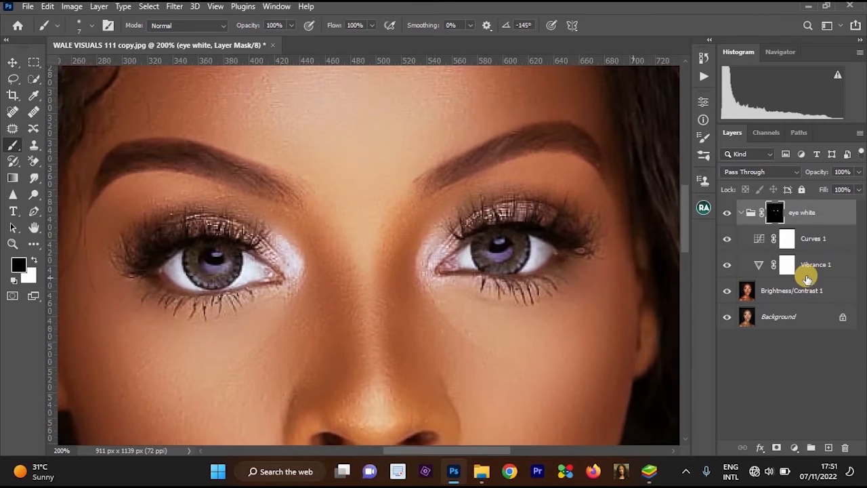
left_click(804, 294, "shift")
key("ctrl+e")
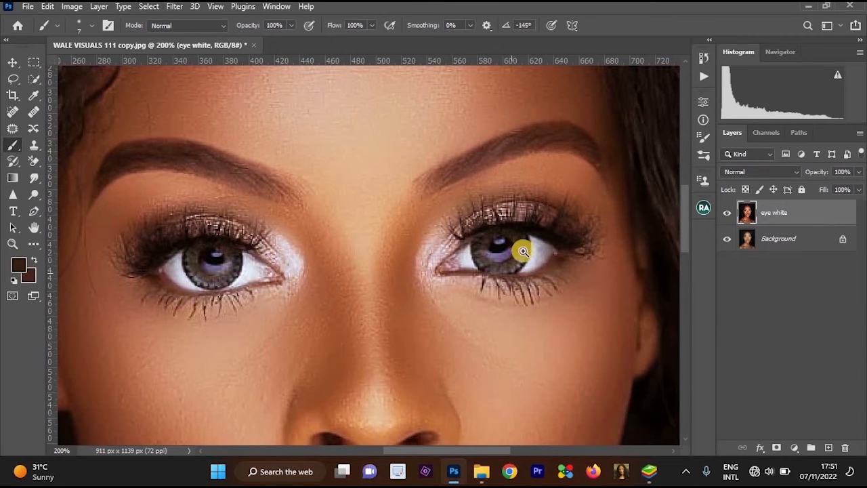
Examine the irises and whites of both eyes up close and at a wider view.
scroll(522, 251, "up", 2)
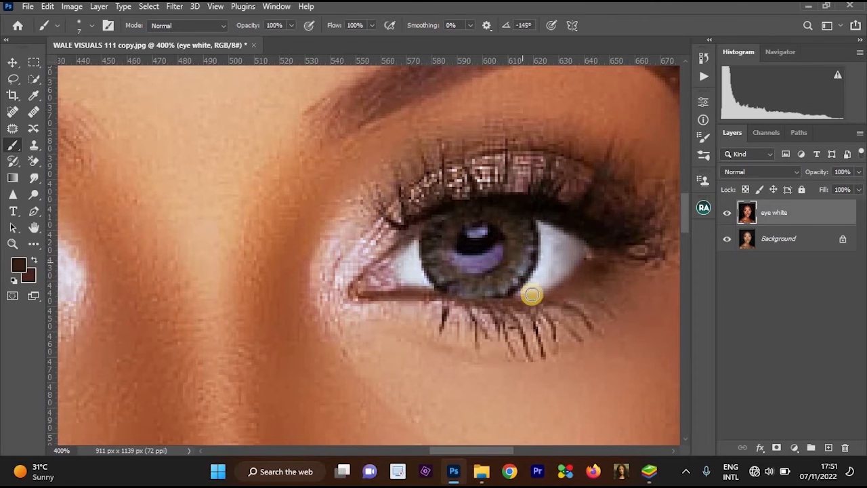
left_click_drag(593, 231, 600, 230)
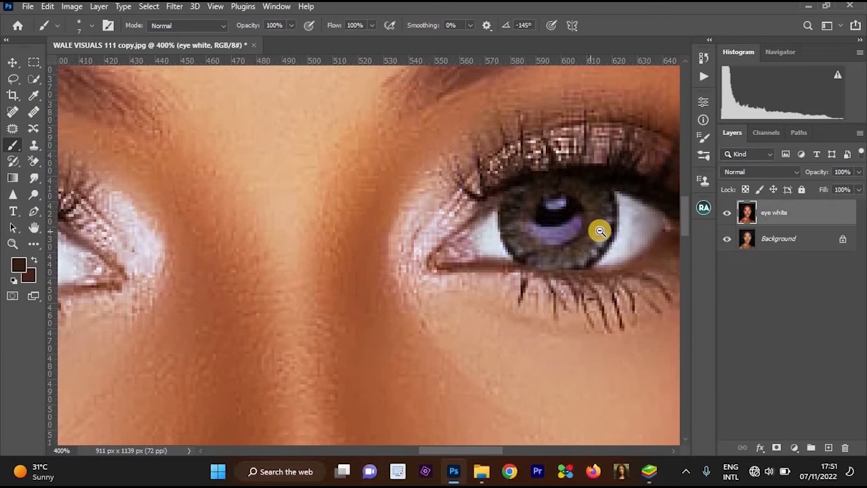
scroll(594, 255, "down", 2)
left_click_drag(577, 182, 600, 129)
left_click_drag(204, 160, 226, 113)
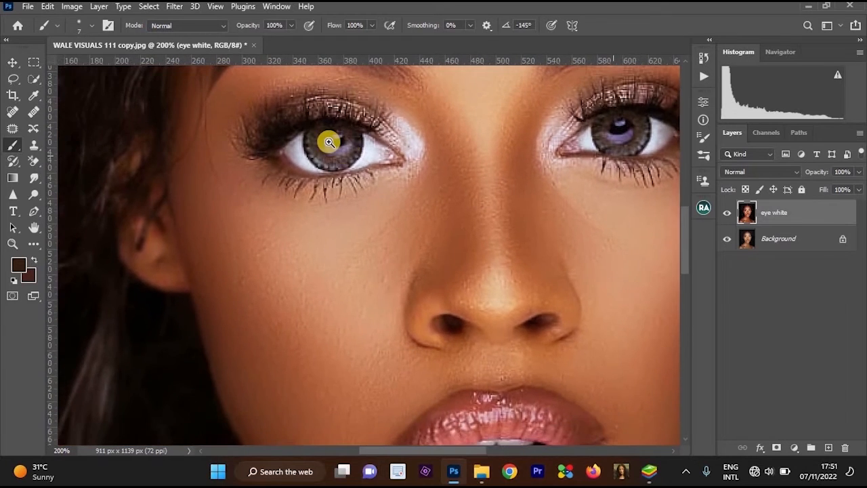
scroll(335, 135, "up", 1)
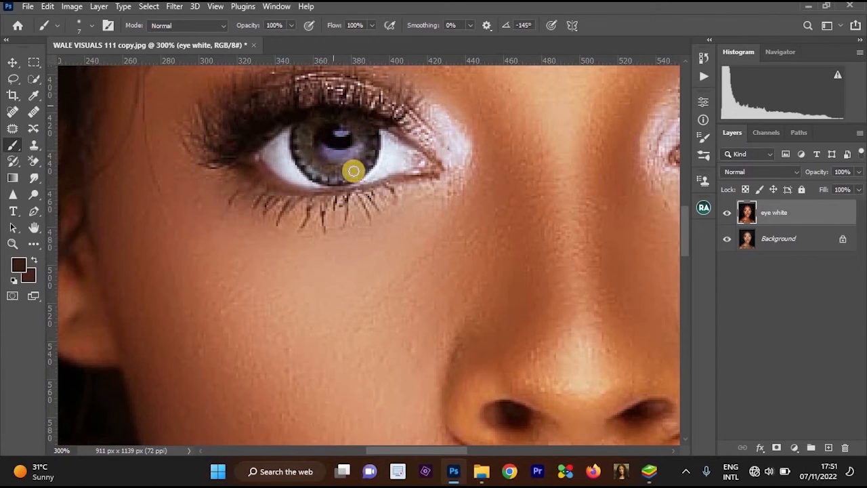
scroll(391, 159, "down", 1)
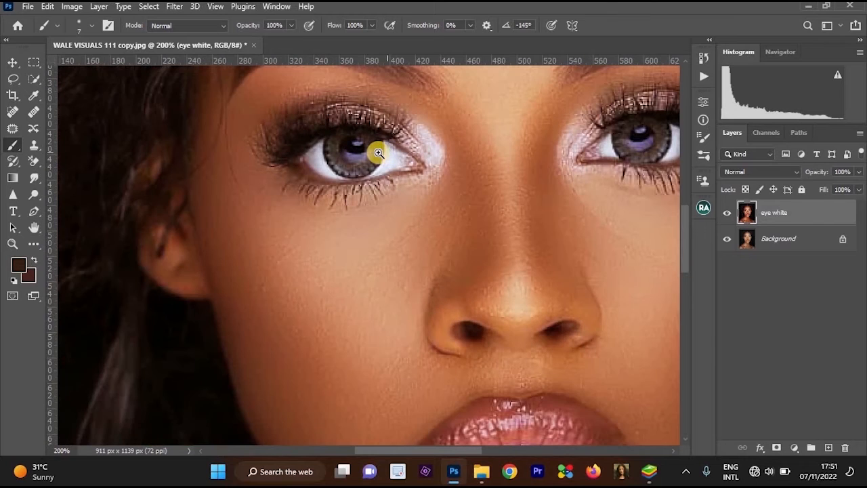
scroll(377, 156, "up", 2)
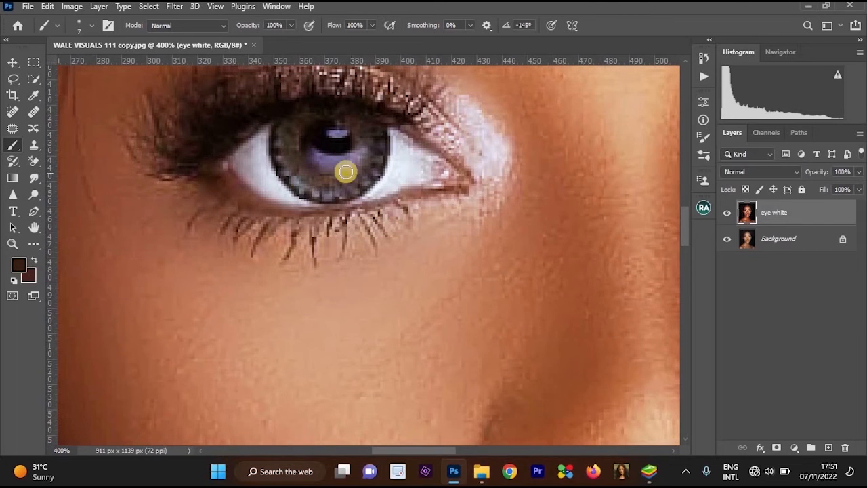
scroll(488, 203, "down", 1)
scroll(509, 214, "down", 1)
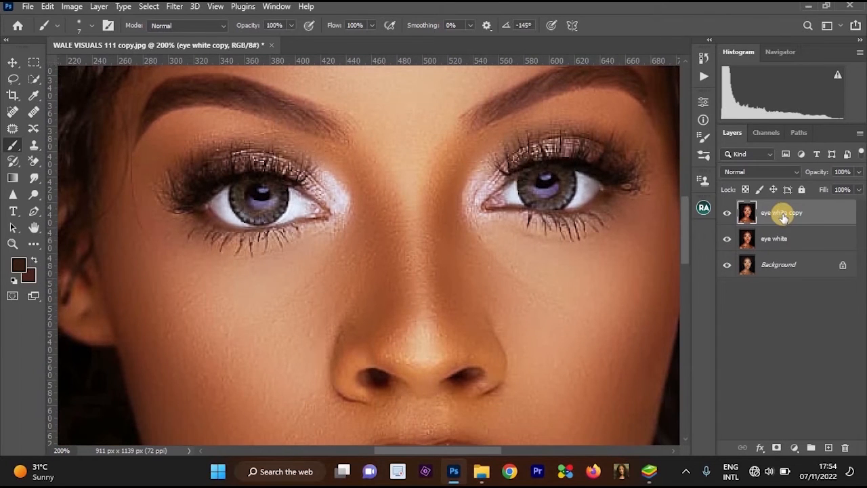
left_click(829, 447)
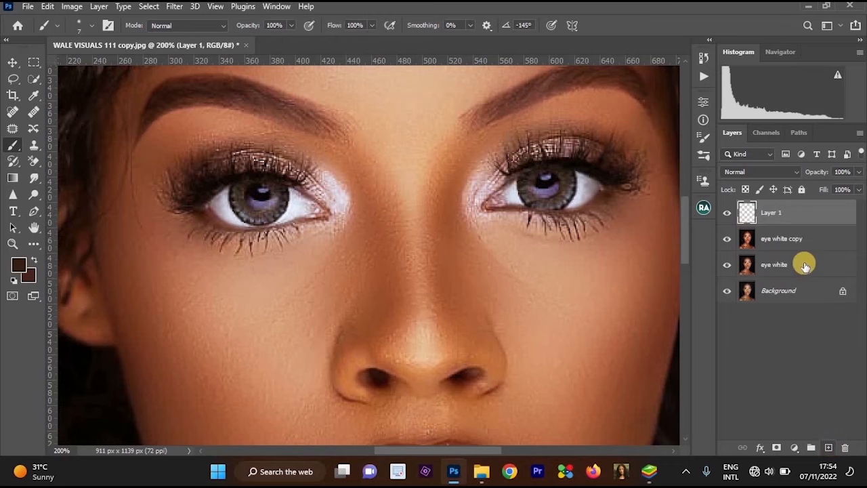
left_click(572, 196, "ctrl")
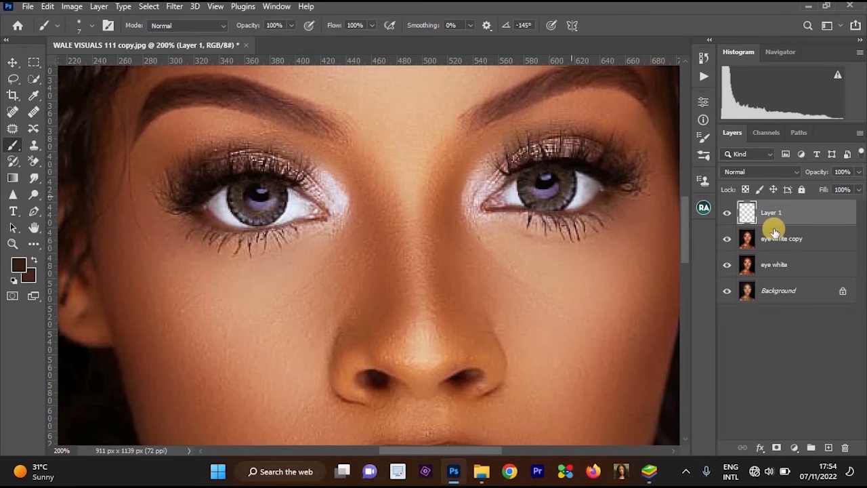
key("ctrl+z")
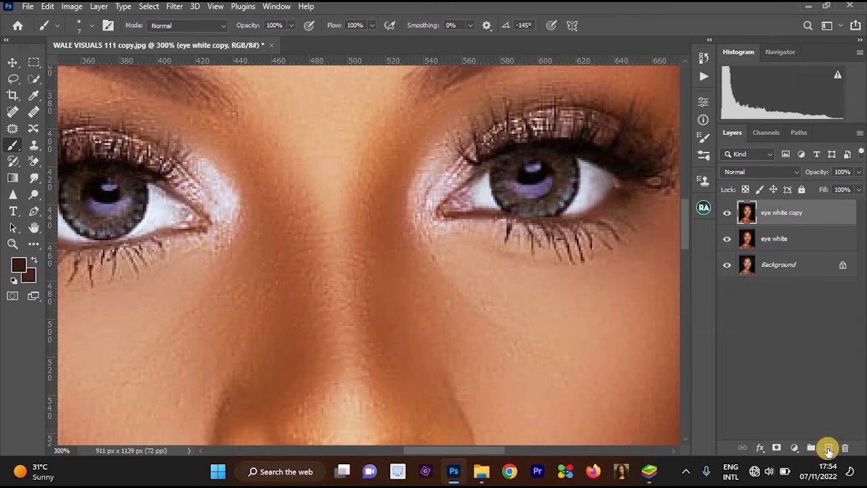
Add a new empty layer above the eye white copy layer.
left_click(828, 449)
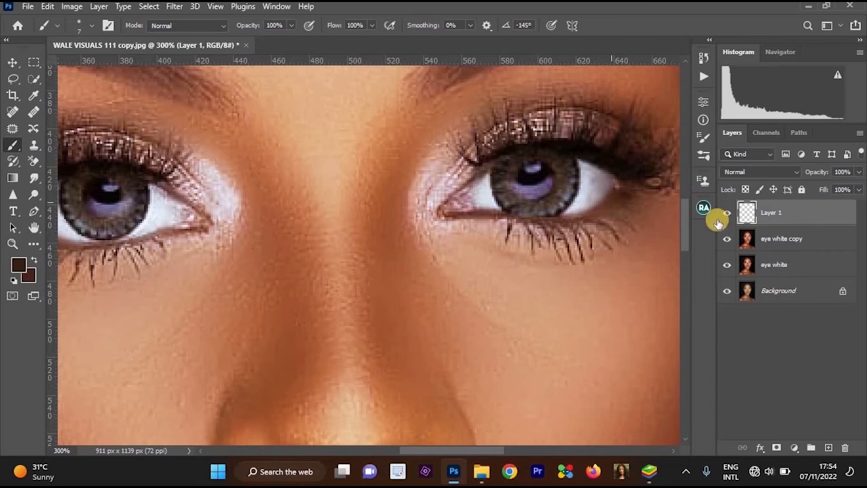
key("ctrl+minus")
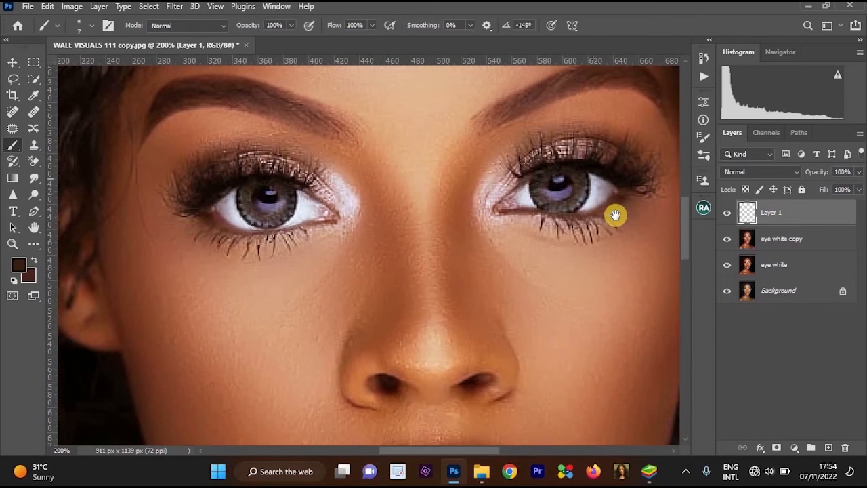
left_click(615, 215, "ctrl")
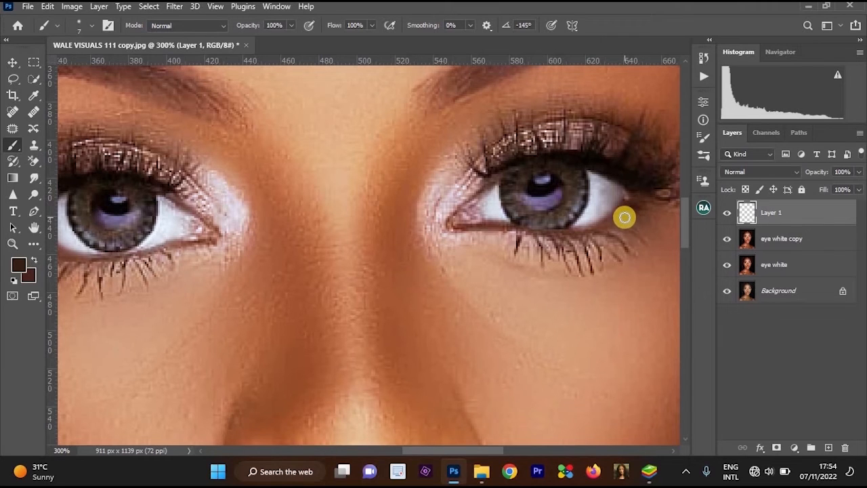
Fill the new empty layer with 50% Gray in Normal mode at 100% opacity.
key("shift+F5")
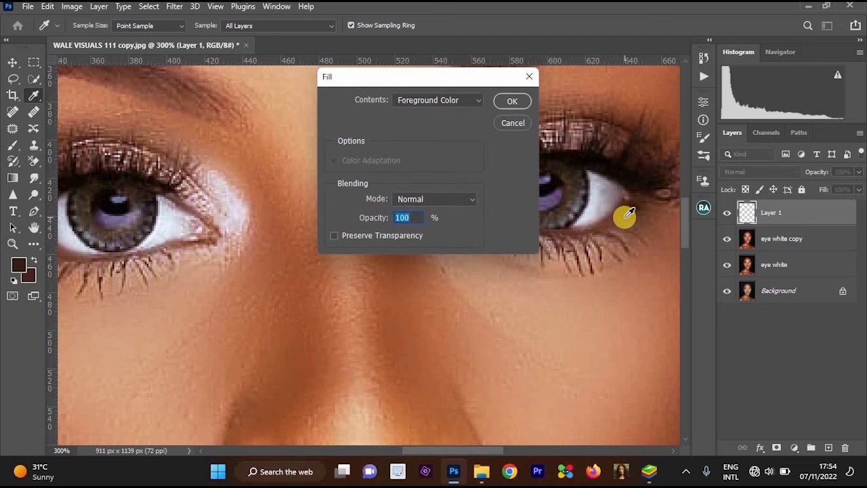
left_click(527, 100)
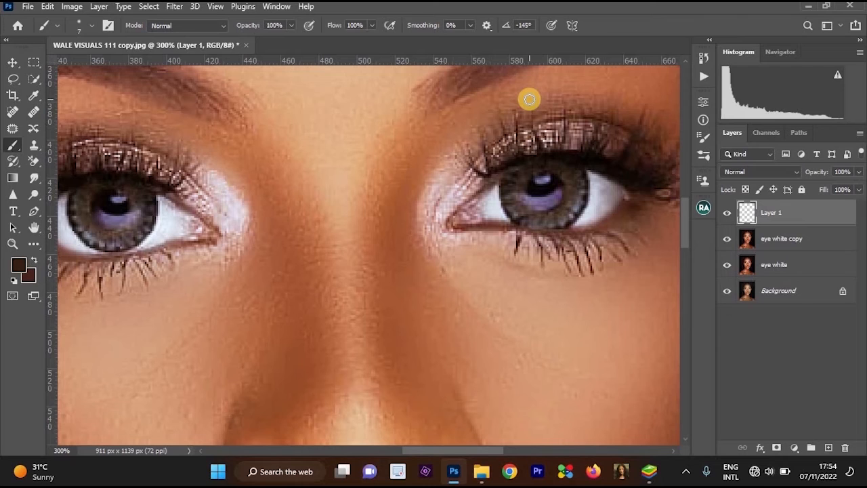
key("shift+F5")
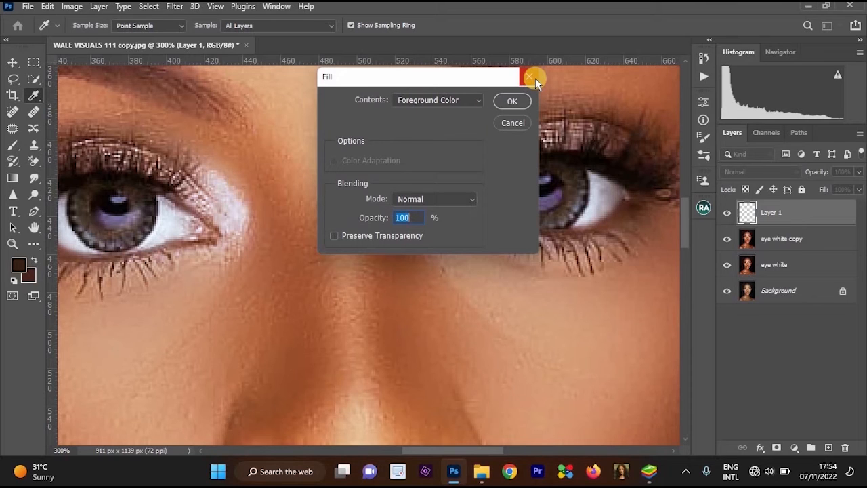
left_click(426, 198)
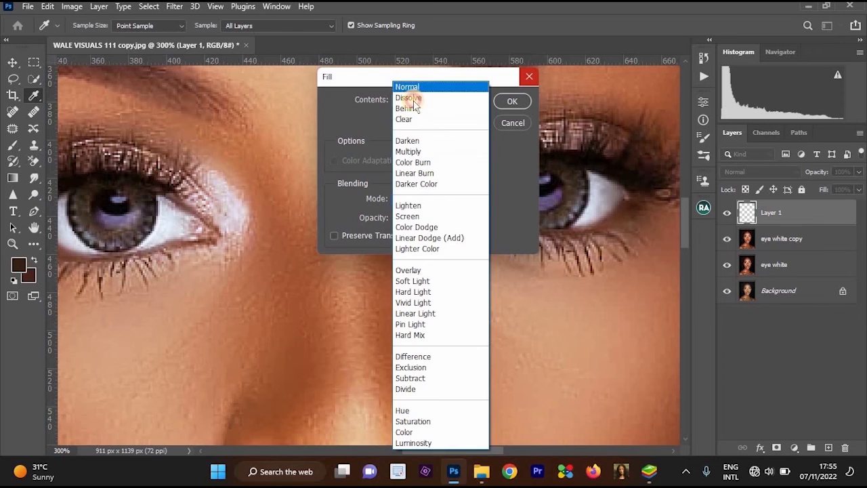
left_click(381, 103)
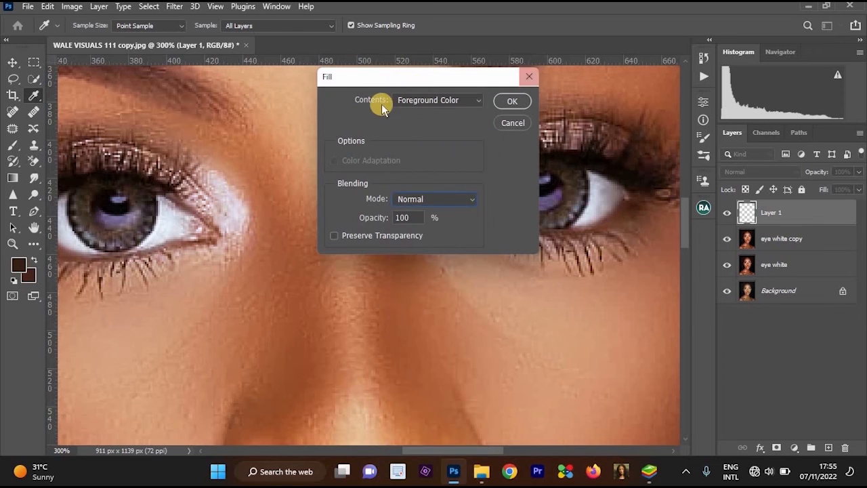
left_click(429, 100)
left_click(430, 207)
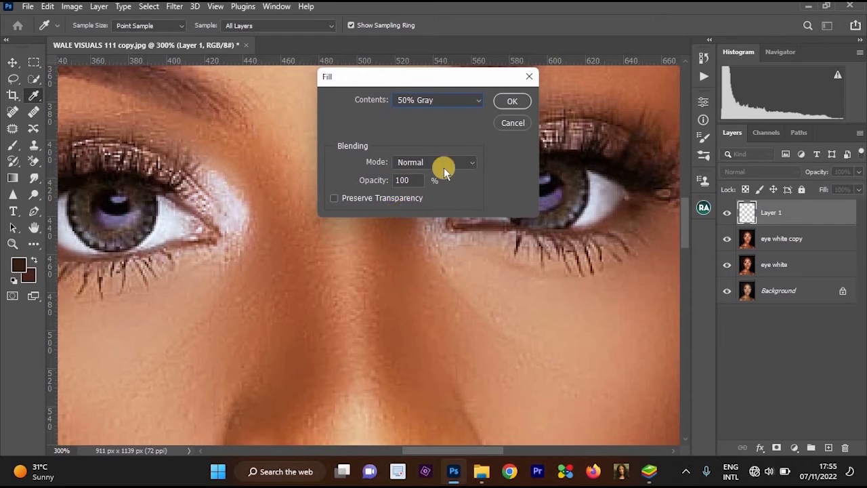
left_click(513, 102)
key("b")
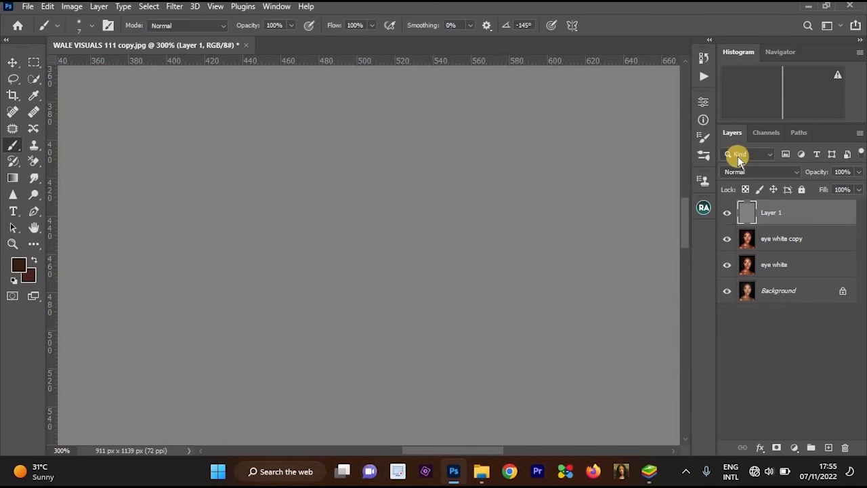
Try out different blend modes on the gray layer and set it to Color Dodge.
left_click(749, 173)
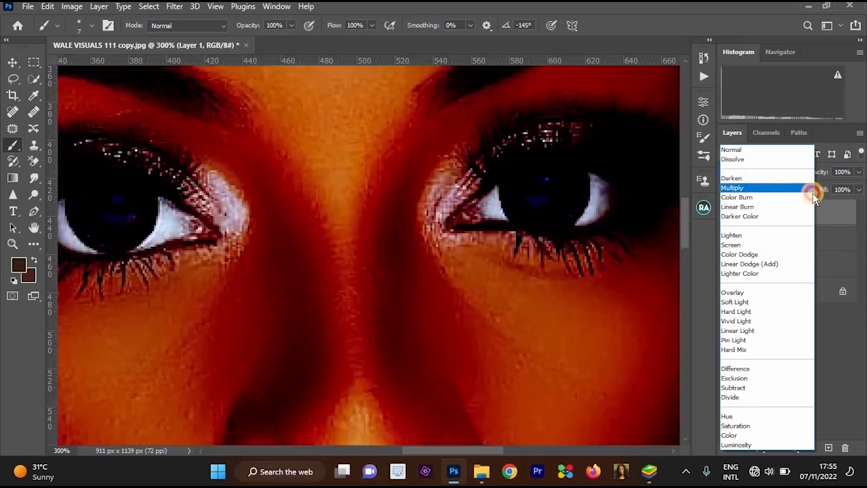
key("Escape")
left_click(780, 174)
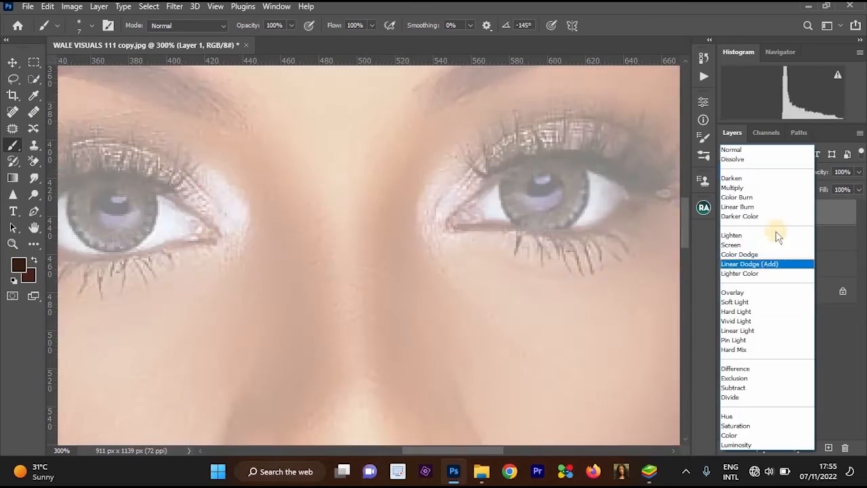
left_click(765, 254)
left_click(756, 173)
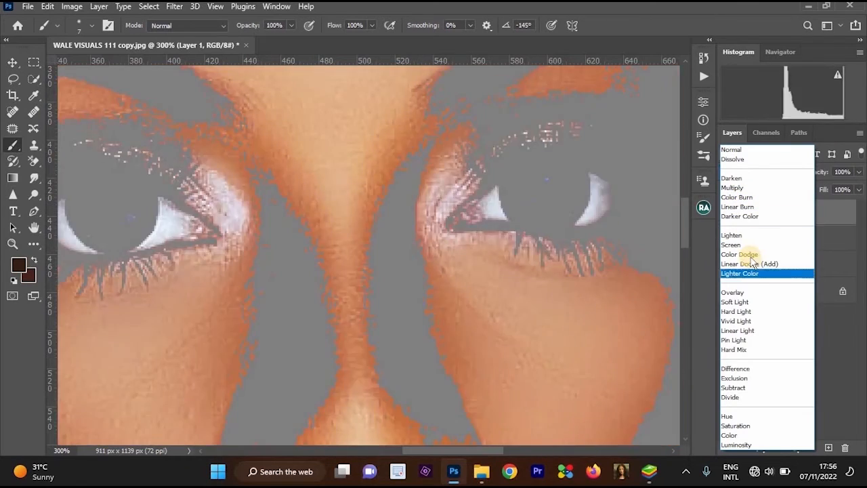
left_click(742, 254)
key("ctrl+1")
left_click(511, 182, "ctrl")
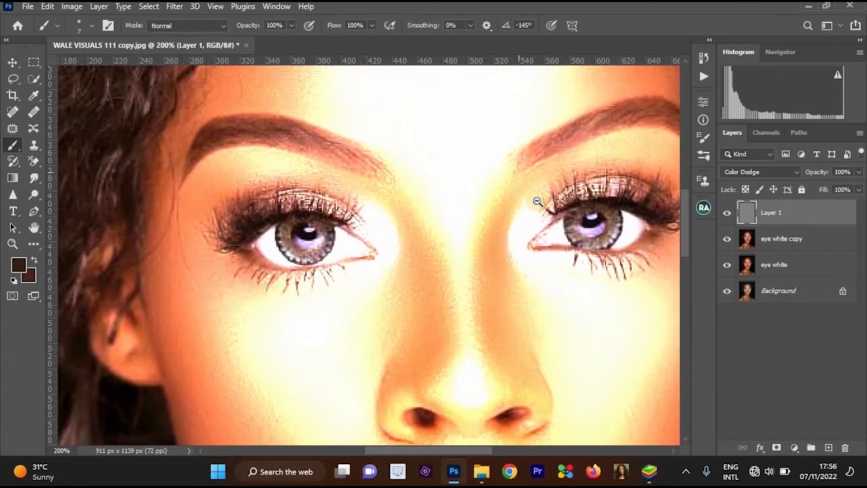
left_click(539, 200, "alt")
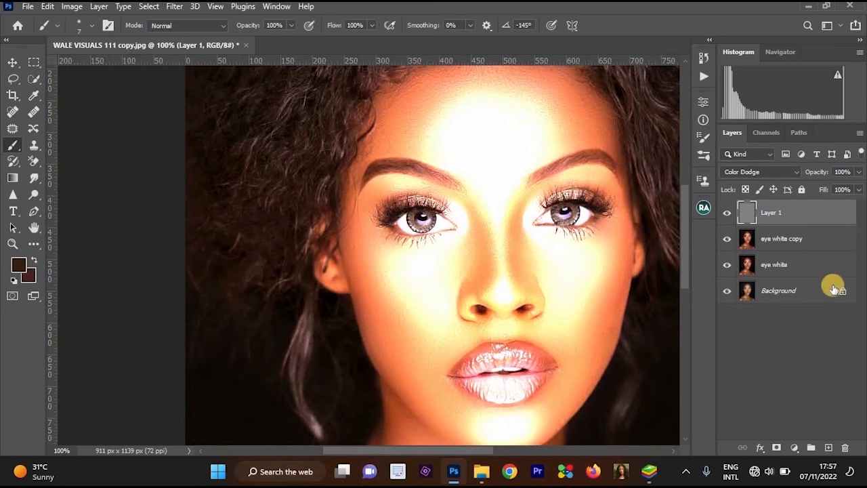
left_click(774, 447)
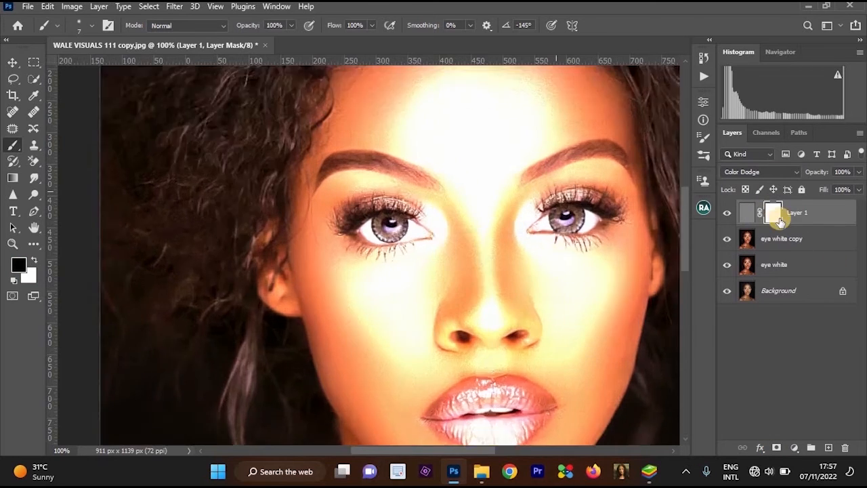
key("ctrl+plus")
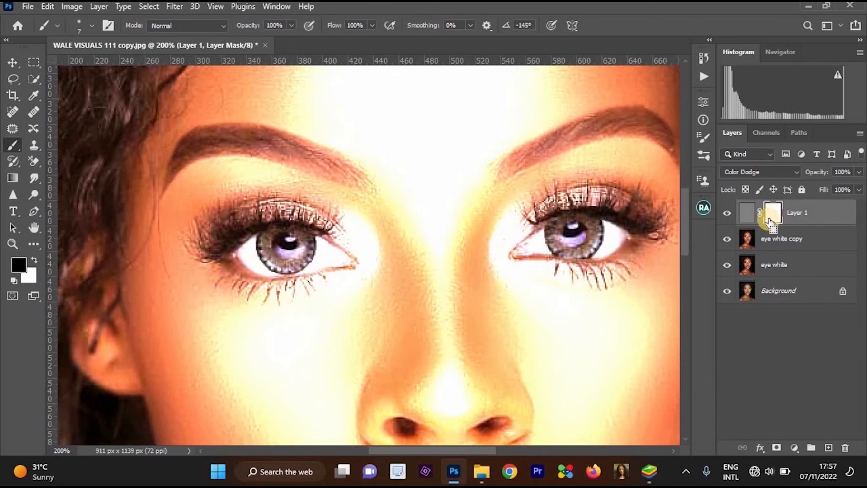
key("ctrl+i")
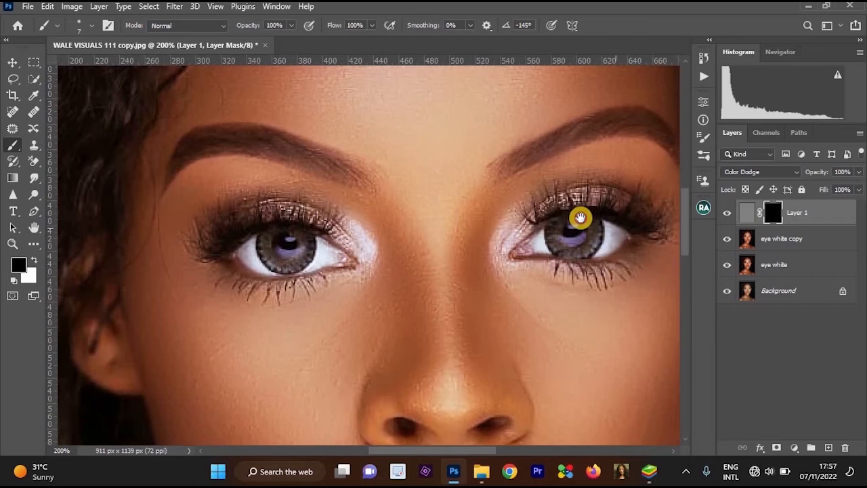
left_click_drag(579, 217, 549, 196)
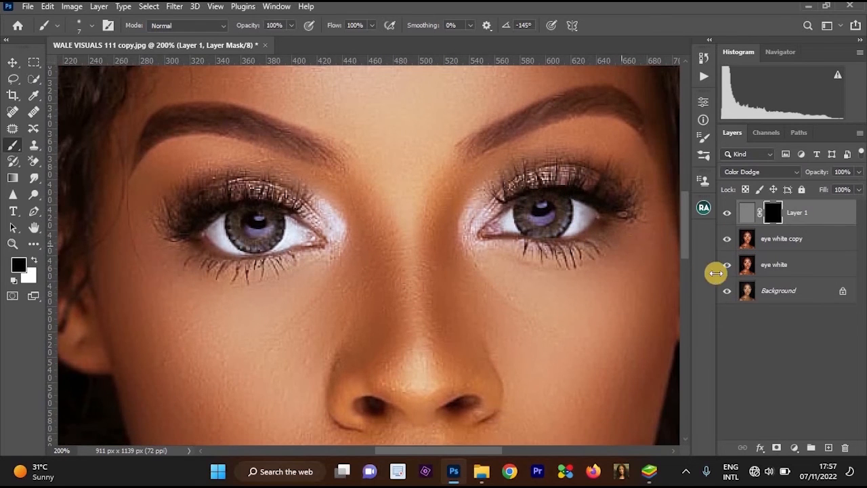
key("ctrl+z")
key("ctrl+z")
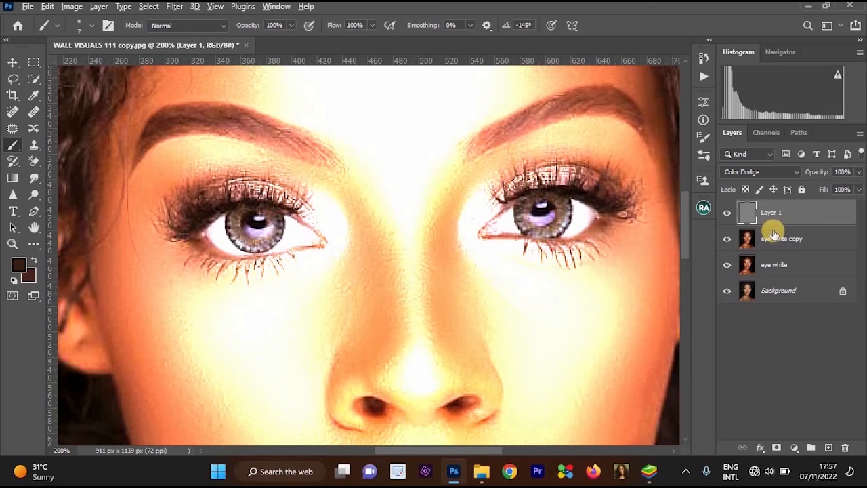
Add a black layer mask to the gray Color Dodge layer to hide its effect.
left_click(776, 446, "alt")
key("ctrl+plus")
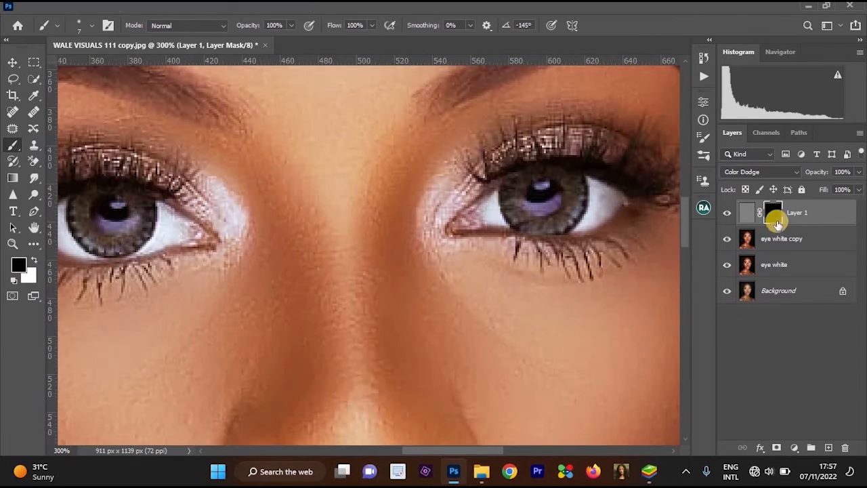
left_click_drag(632, 192, 521, 177)
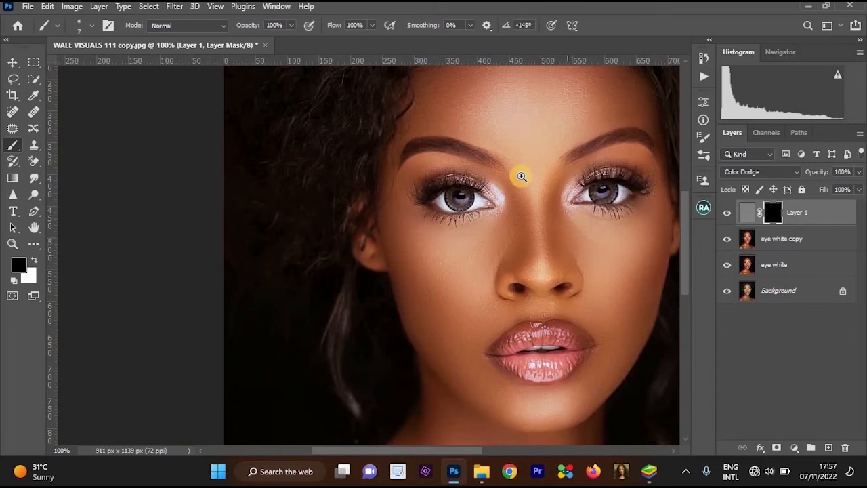
Paint white on the mask over the iris on the portrait's right side with a size 8 brush.
left_click(570, 202, "ctrl")
left_click_drag(667, 193, 604, 231)
left_click(568, 216, "alt")
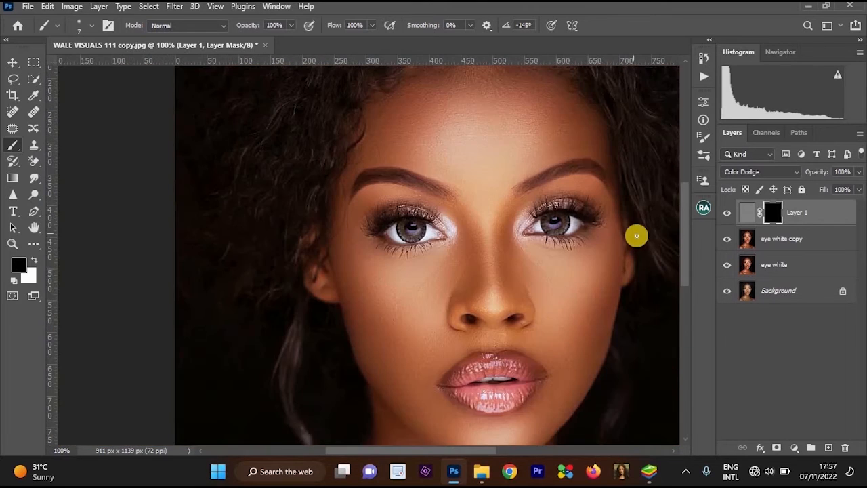
left_click(567, 202, "ctrl")
left_click(567, 202, "ctrl")
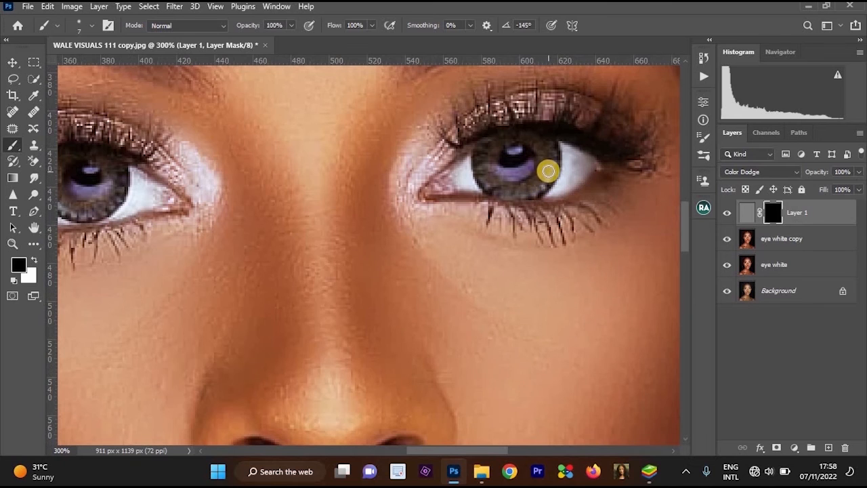
key("]")
left_click(531, 160)
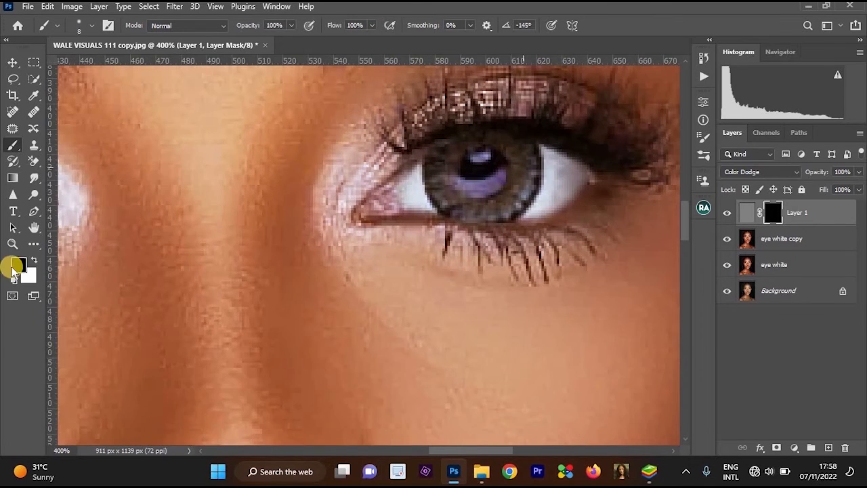
key("x")
left_click(494, 153)
mouse_move(528, 175)
left_mouse_down()
mouse_move(516, 199)
mouse_move(456, 219)
mouse_move(427, 197)
mouse_move(446, 141)
mouse_move(522, 143)
mouse_move(439, 140)
mouse_move(416, 182)
mouse_move(443, 223)
mouse_move(528, 187)
mouse_move(507, 140)
mouse_move(433, 153)
mouse_move(451, 207)
mouse_move(519, 201)
mouse_move(515, 143)
mouse_move(568, 157)
mouse_move(547, 130)
left_mouse_up()
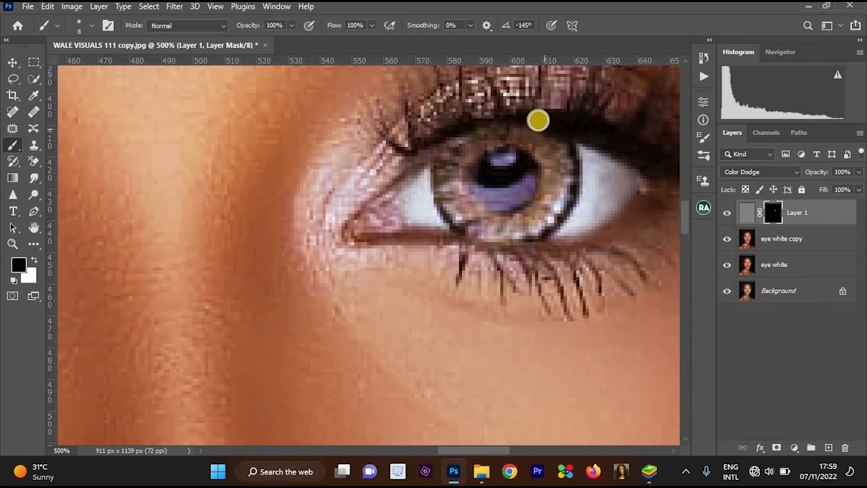
Refine the mask around the brightened iris, alternating white and black to clear spill along the upper lid and iris edge.
mouse_move(485, 126)
left_mouse_down()
mouse_move(429, 170)
mouse_move(472, 151)
mouse_move(465, 147)
left_mouse_up()
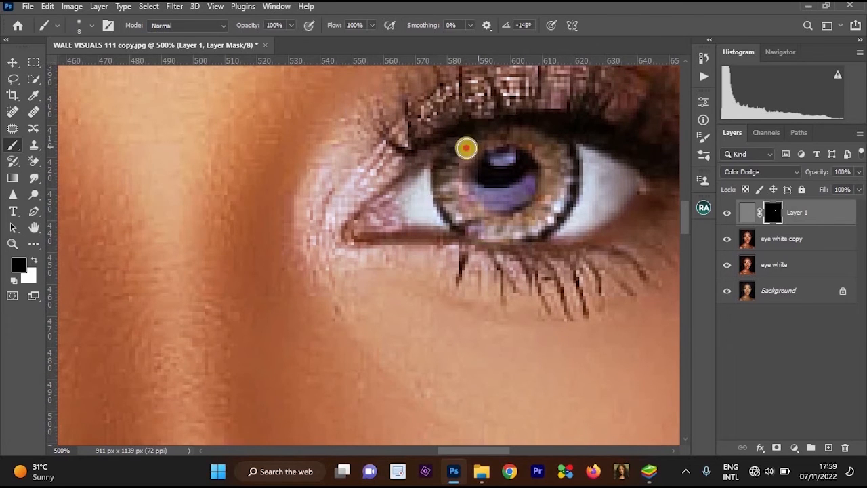
key("x")
scroll(519, 151, "up", 1)
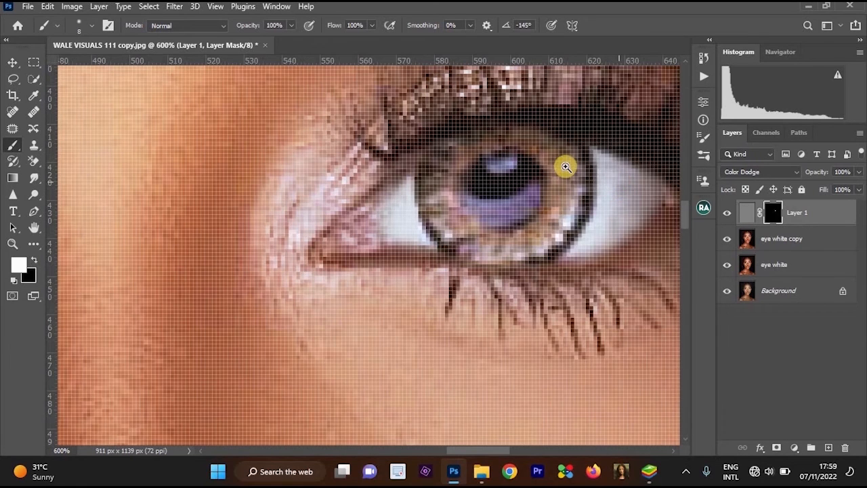
left_click(565, 208, "ctrl")
left_click_drag(556, 174, 544, 153)
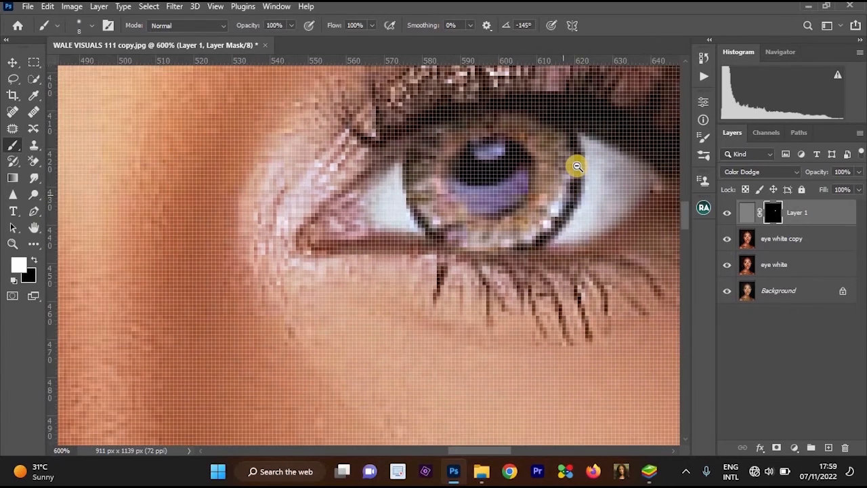
key("x")
mouse_move(464, 82)
left_mouse_down()
mouse_move(584, 123)
mouse_move(585, 210)
mouse_move(474, 265)
left_mouse_up()
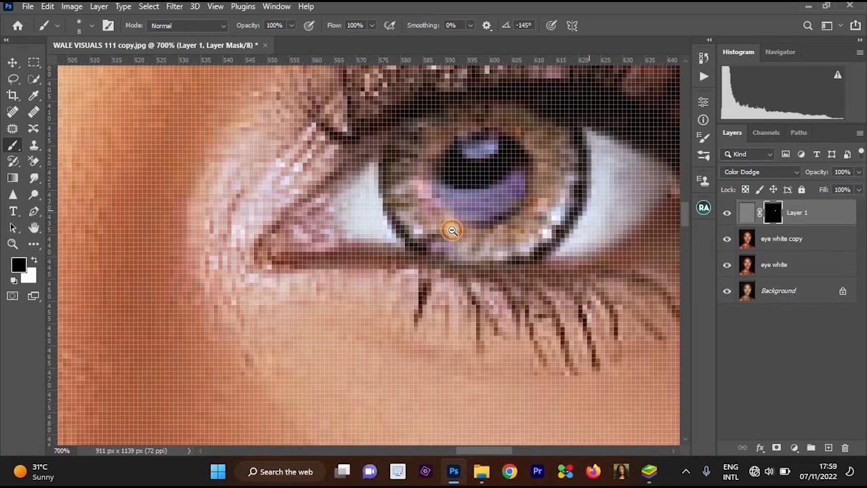
Paint white on the mask over the iris on the portrait's left side and clean the pupil and edge with black.
left_click_drag(453, 228, 302, 245)
left_click_drag(301, 237, 597, 216)
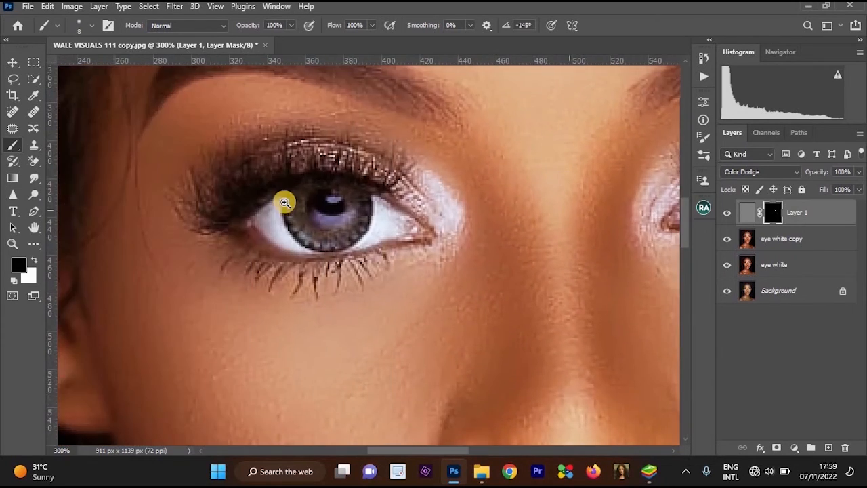
mouse_move(318, 210)
left_mouse_down()
mouse_move(304, 191)
mouse_move(325, 253)
mouse_move(370, 277)
mouse_move(409, 226)
mouse_move(406, 194)
mouse_move(411, 214)
mouse_move(385, 183)
mouse_move(319, 181)
mouse_move(302, 217)
mouse_move(304, 245)
mouse_move(338, 264)
mouse_move(392, 261)
mouse_move(416, 216)
mouse_move(398, 186)
mouse_move(344, 182)
mouse_move(363, 197)
left_mouse_up()
key("x")
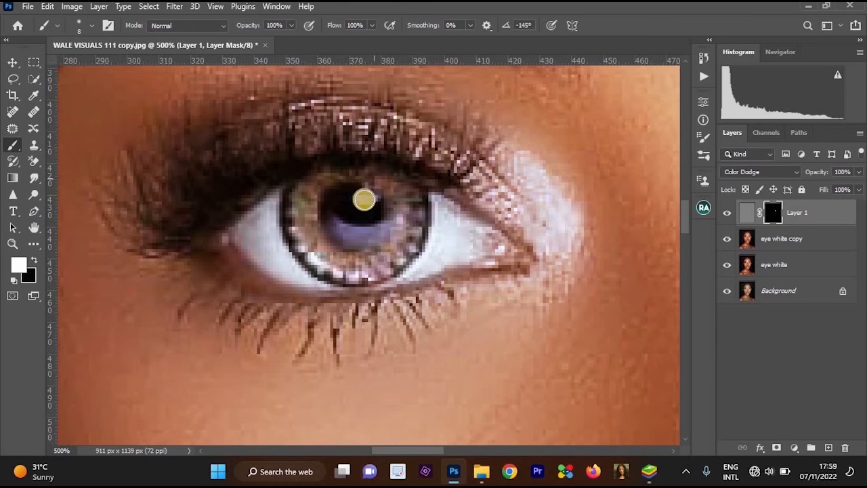
key("x")
mouse_move(401, 270)
left_mouse_down()
mouse_move(335, 290)
mouse_move(398, 282)
left_mouse_up()
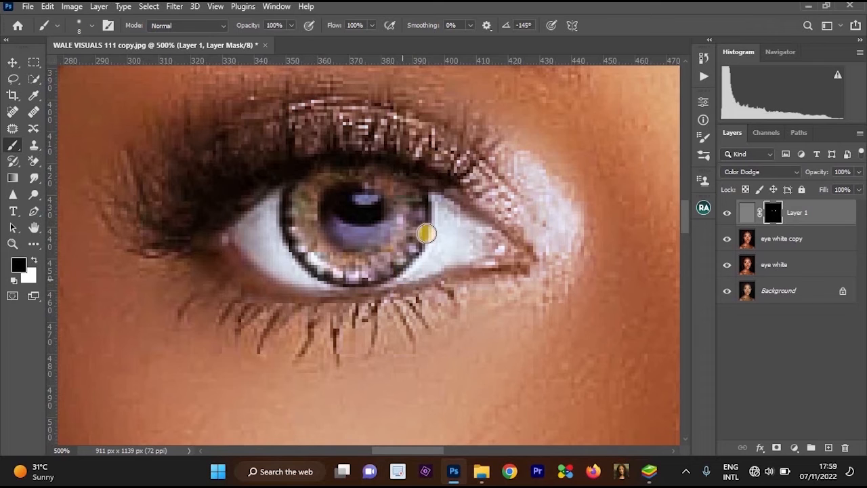
Lower the Color Dodge layer's opacity to 42%.
scroll(426, 233, "down", 2)
scroll(441, 199, "down", 2)
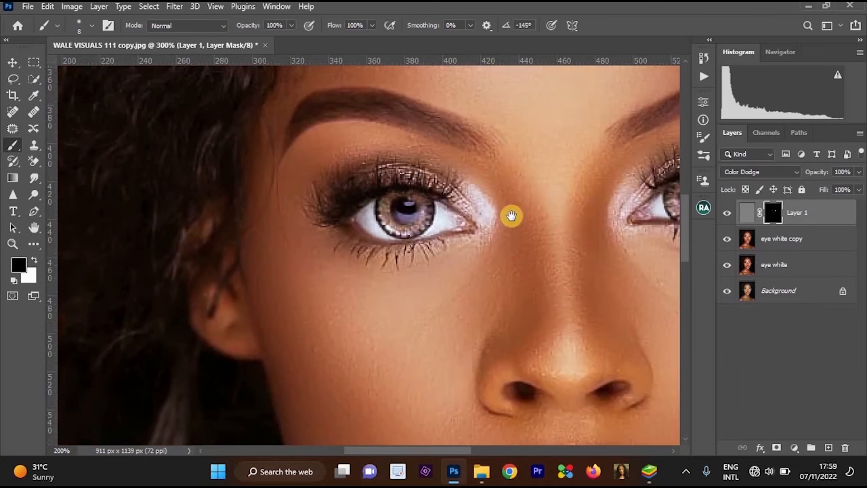
scroll(511, 215, "down", 2)
left_click(853, 175)
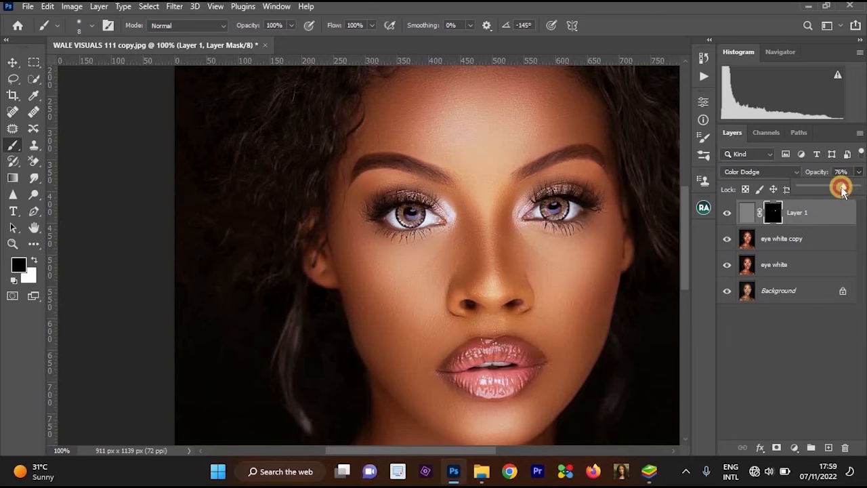
left_click_drag(838, 189, 821, 188)
left_click(593, 201)
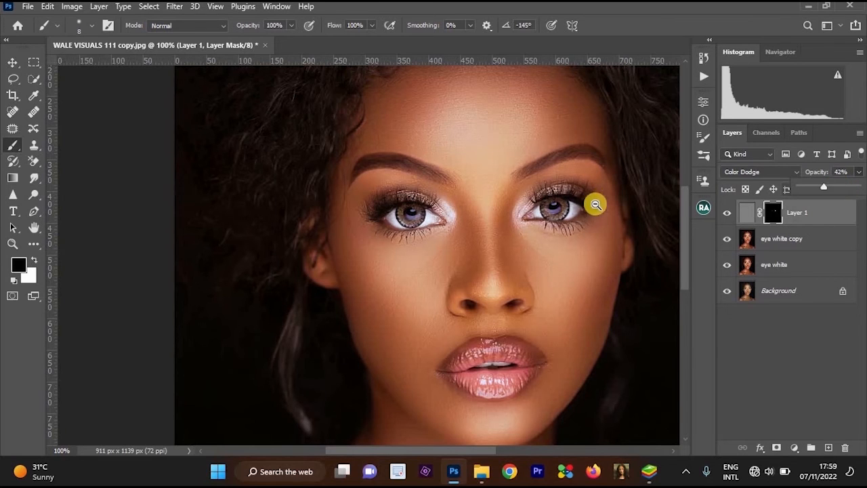
Merge the Color Dodge layer with the eye white copy and eye white layers, keeping the Background separate.
scroll(593, 203, "down", 1)
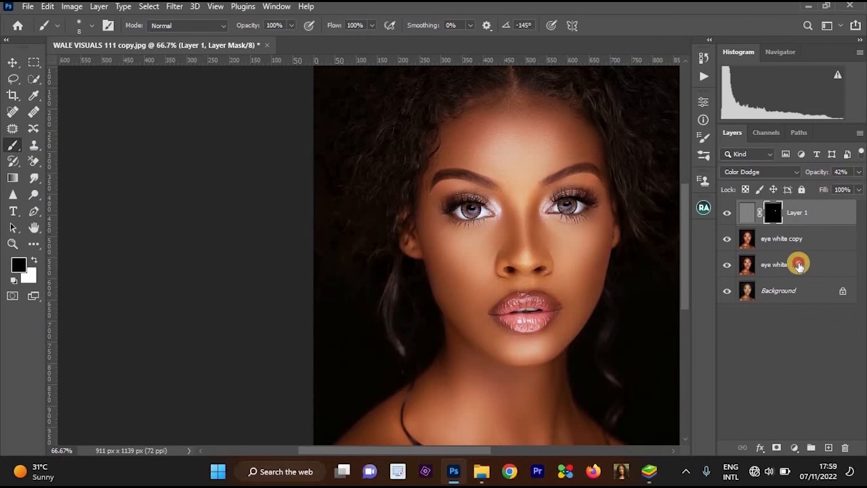
left_click(799, 265, "shift")
key("ctrl+e")
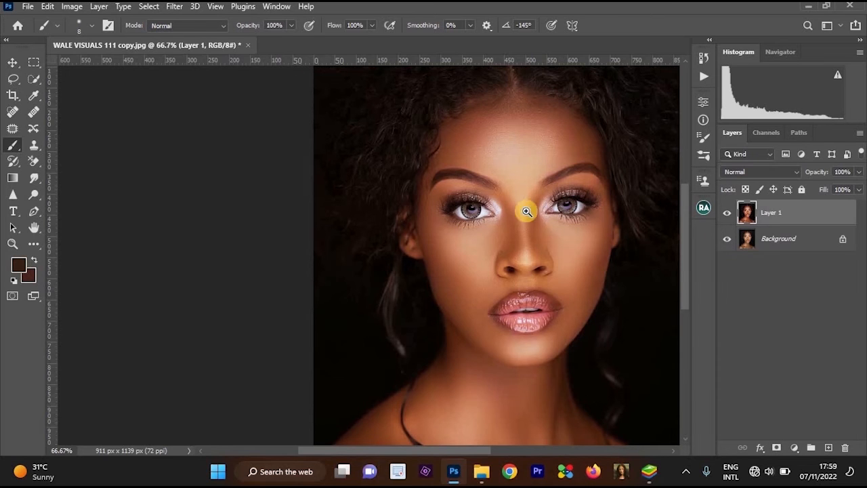
Examine the brightened irises up close and in the full-face view.
scroll(531, 210, "up", 2)
scroll(379, 224, "down", 1)
scroll(519, 224, "up", 2)
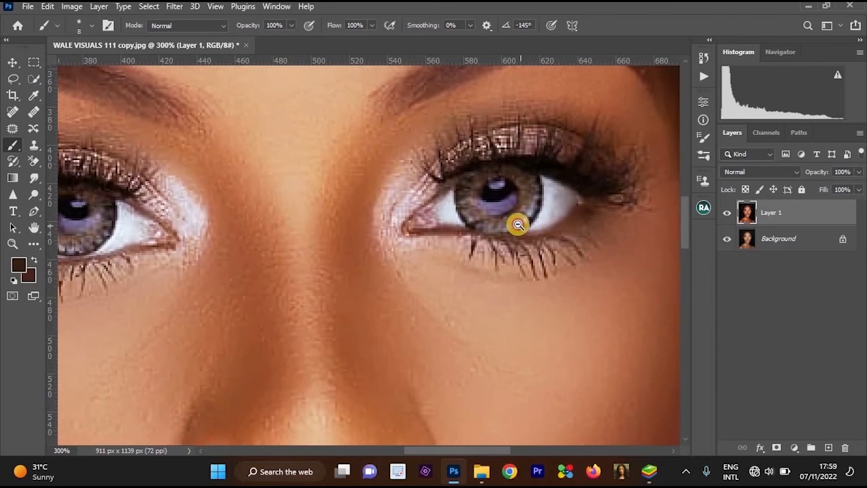
scroll(517, 224, "down", 2)
scroll(517, 223, "down", 3)
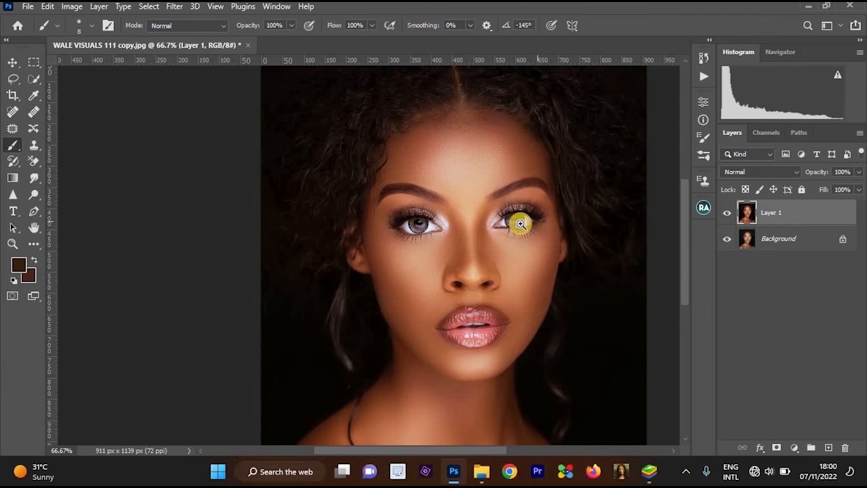
scroll(522, 223, "up", 3)
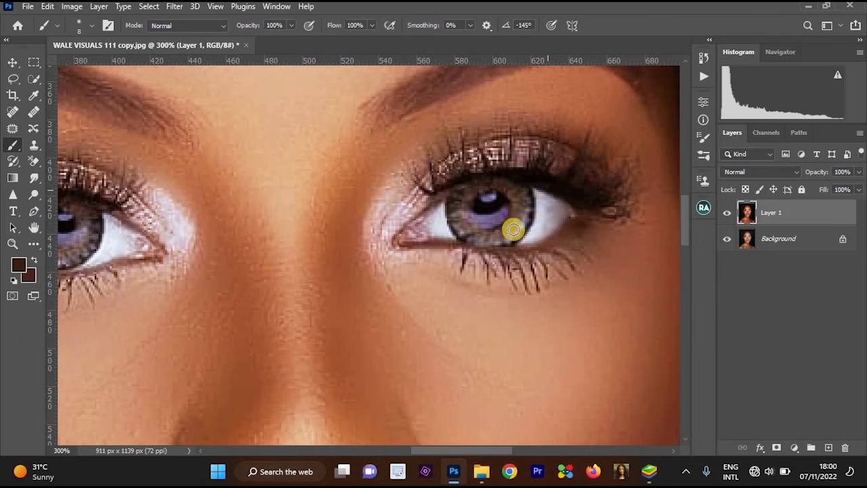
scroll(535, 224, "down", 1)
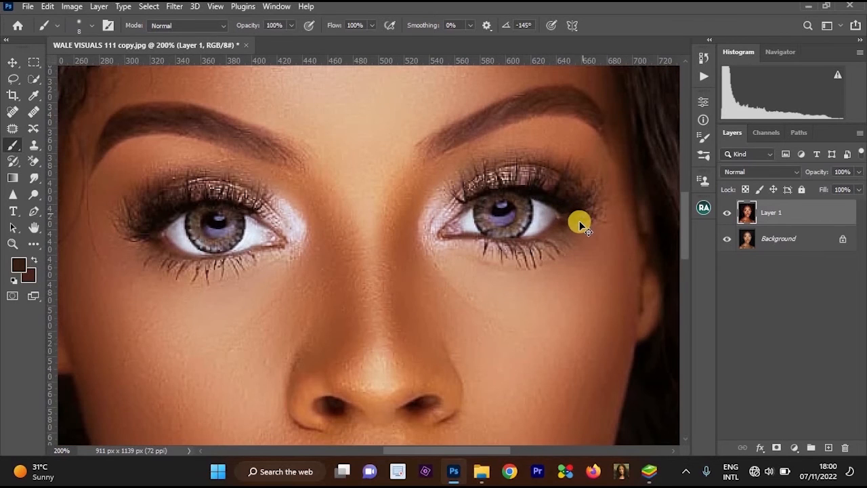
Duplicate the merged layer and open the copy in the Camera Raw filter.
key("ctrl+j")
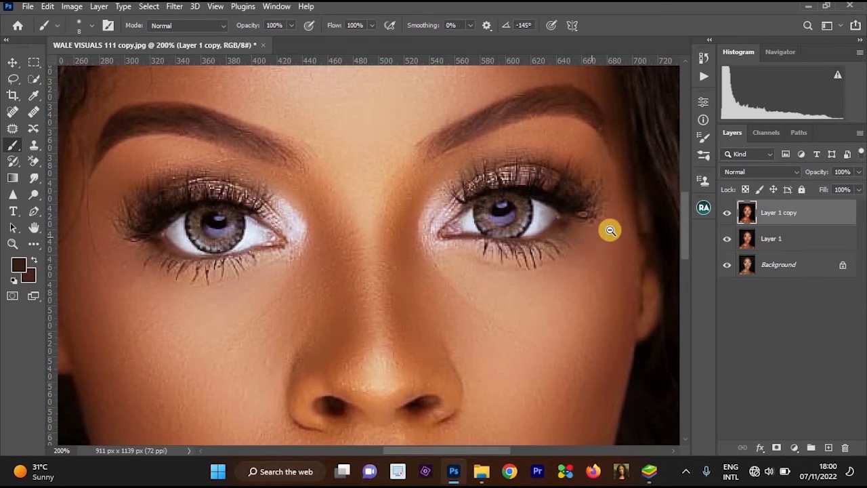
scroll(608, 230, "down", 1)
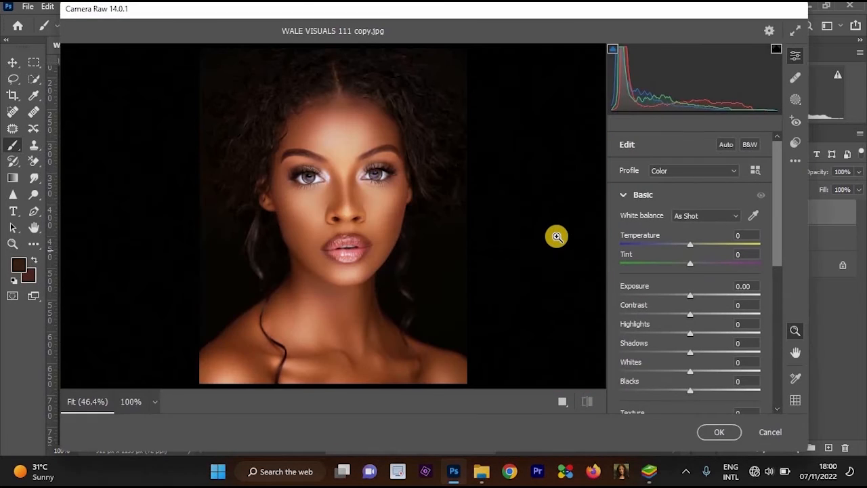
Set the Camera Raw tint to +63 and apply the filter to the duplicate layer.
left_click(431, 221)
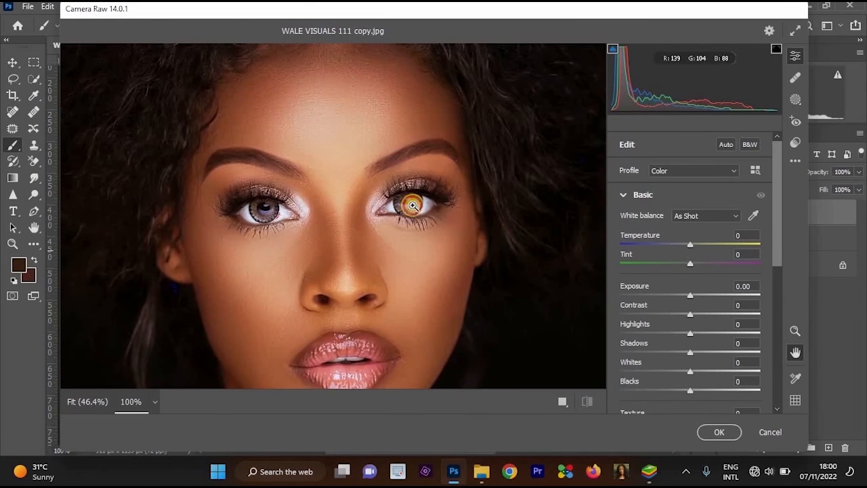
left_click(375, 192)
left_click(375, 192)
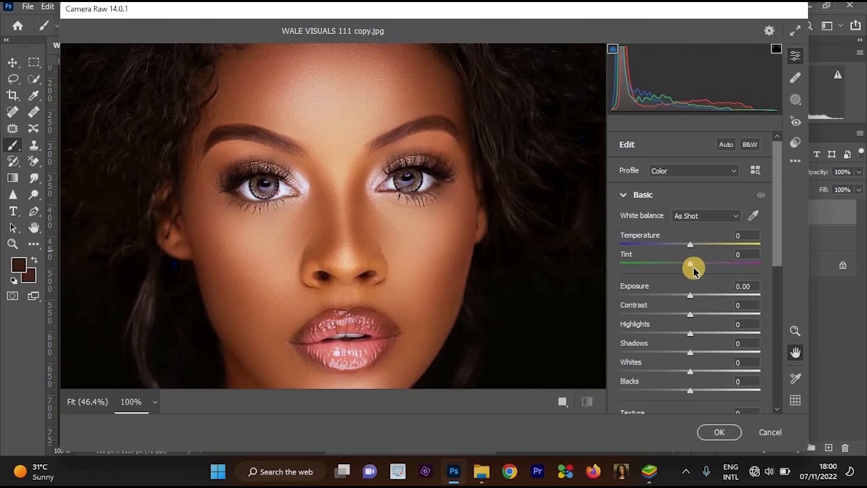
left_click_drag(709, 269, 730, 279)
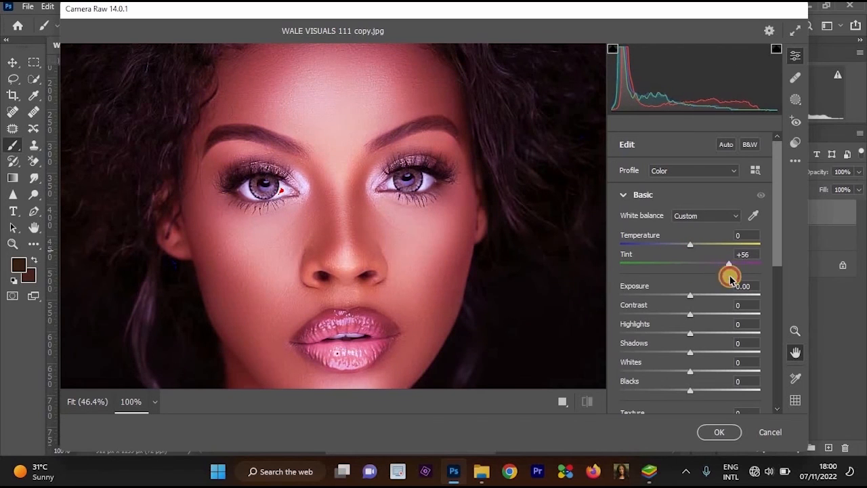
left_click(719, 431)
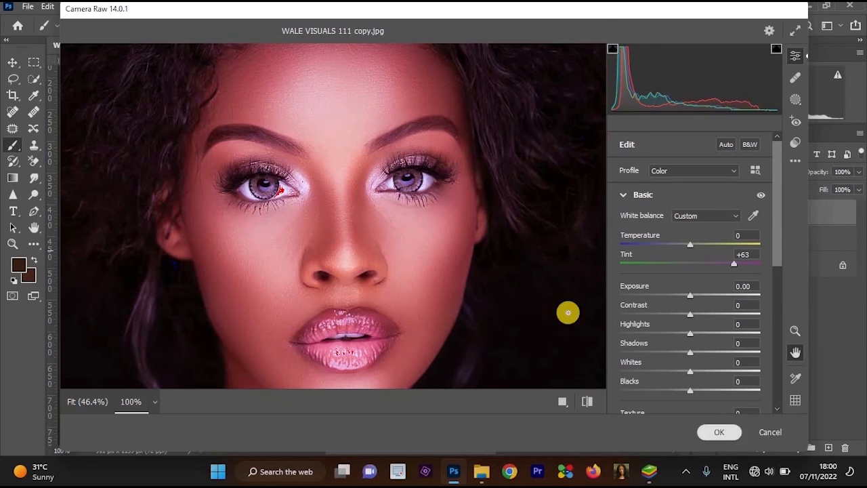
Add a black layer mask to the magenta-tinted duplicate to hide it completely.
left_click(559, 219, "ctrl")
left_click(560, 220, "ctrl")
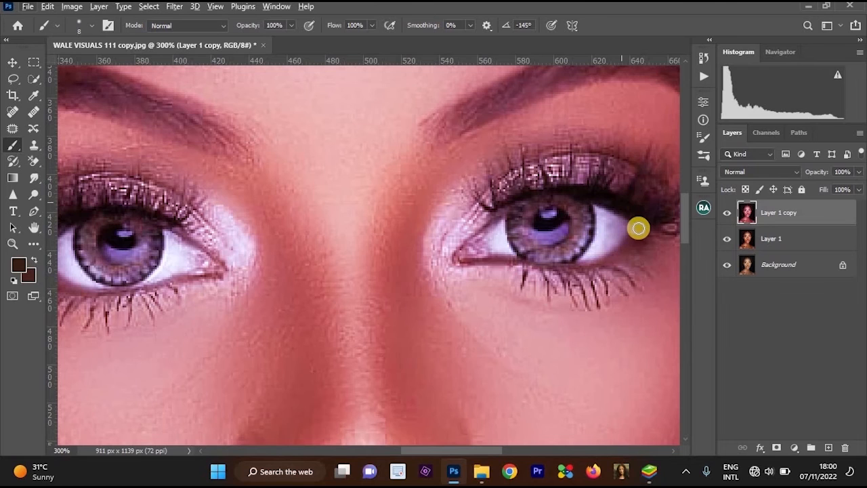
left_click(539, 172, "alt")
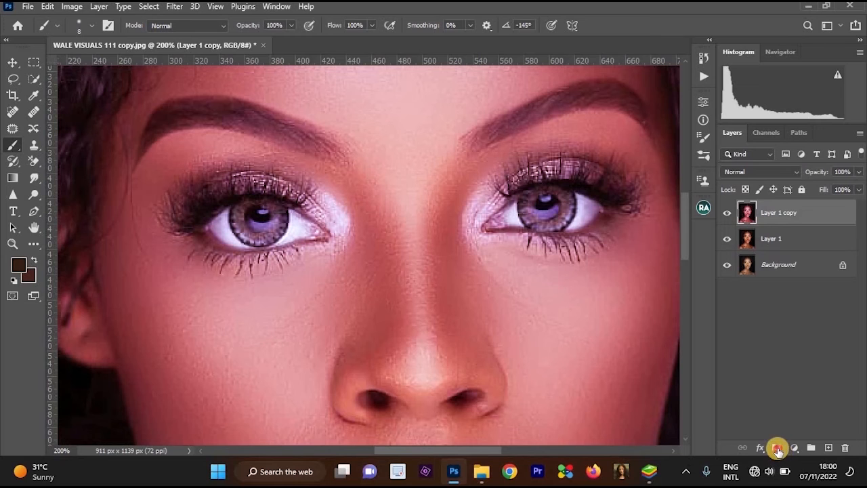
left_click(777, 448, "alt")
Paint small white dots with a size 3 brush on the mask around the right-hand iris to reveal magenta flecks.
left_click(540, 210, "ctrl")
left_click(540, 210, "ctrl")
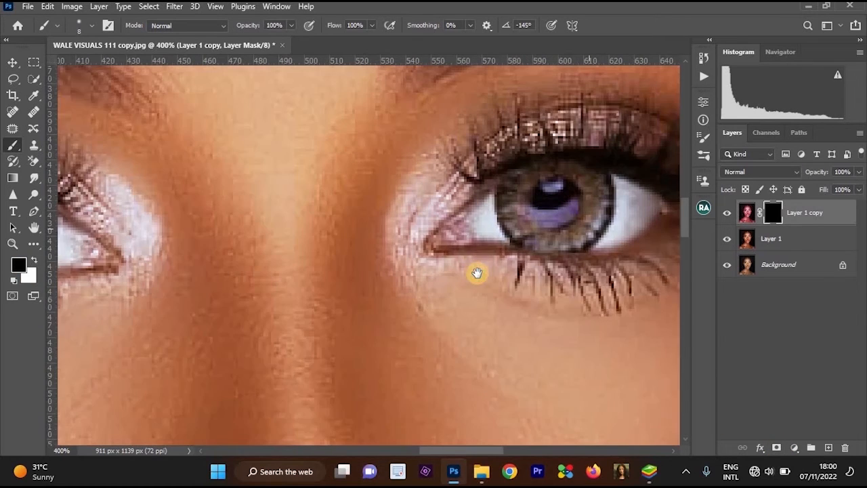
left_click_drag(588, 230, 477, 272)
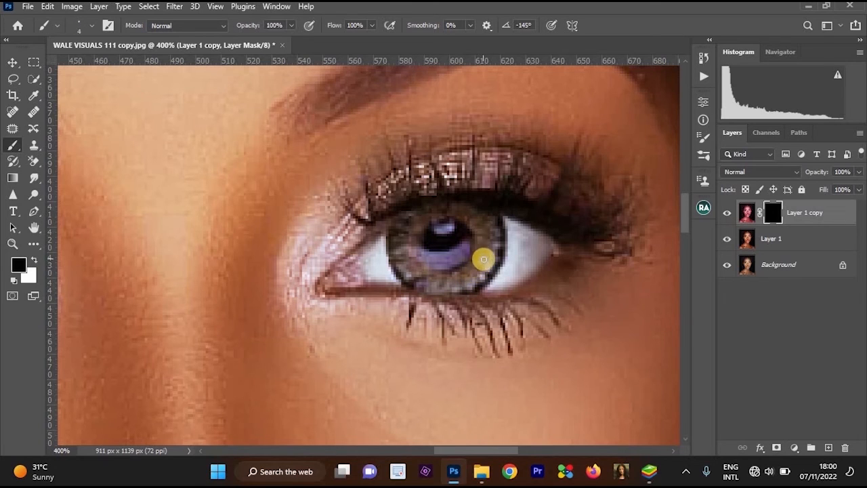
left_click(499, 219, "ctrl")
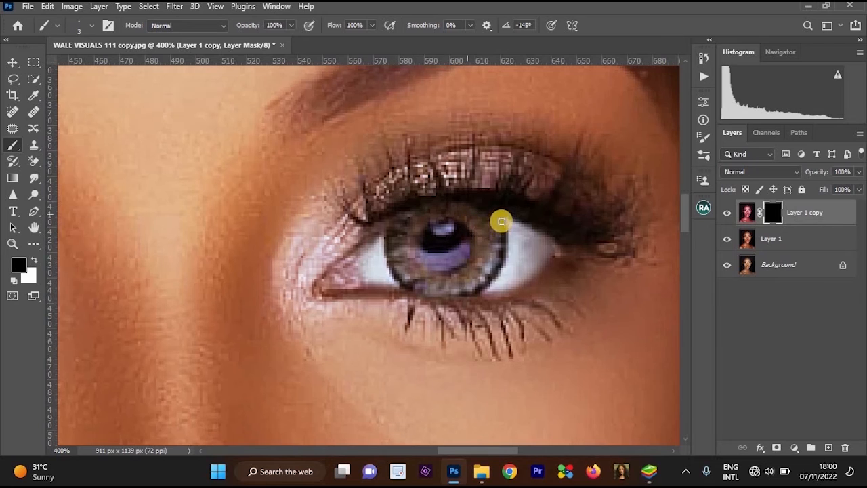
key("x")
mouse_move(501, 240)
left_mouse_down()
mouse_move(488, 272)
mouse_move(498, 278)
mouse_move(466, 286)
mouse_move(477, 296)
mouse_move(445, 295)
mouse_move(452, 306)
mouse_move(398, 302)
mouse_move(414, 296)
mouse_move(400, 298)
mouse_move(395, 279)
mouse_move(381, 283)
mouse_move(389, 232)
mouse_move(411, 218)
mouse_move(443, 206)
mouse_move(487, 214)
mouse_move(473, 236)
left_mouse_up()
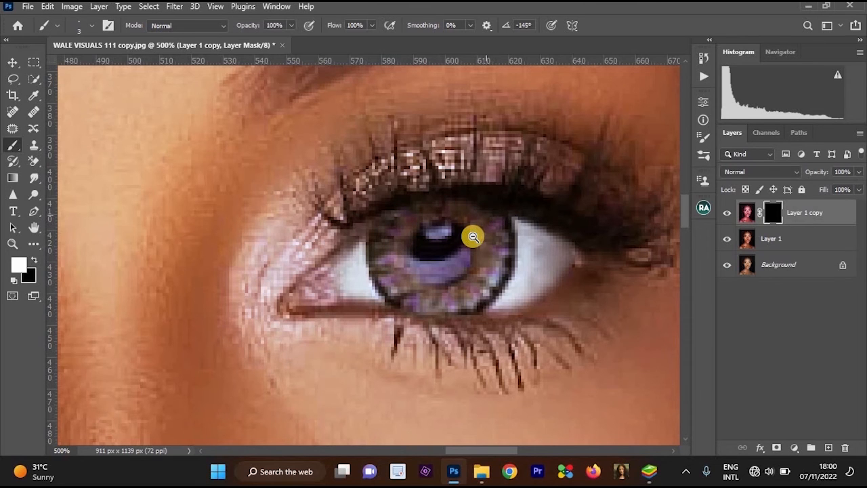
Paint matching white dots on the mask around the left-hand iris to reveal magenta flecks there.
scroll(472, 237, "down", 4)
scroll(364, 234, "down", 1)
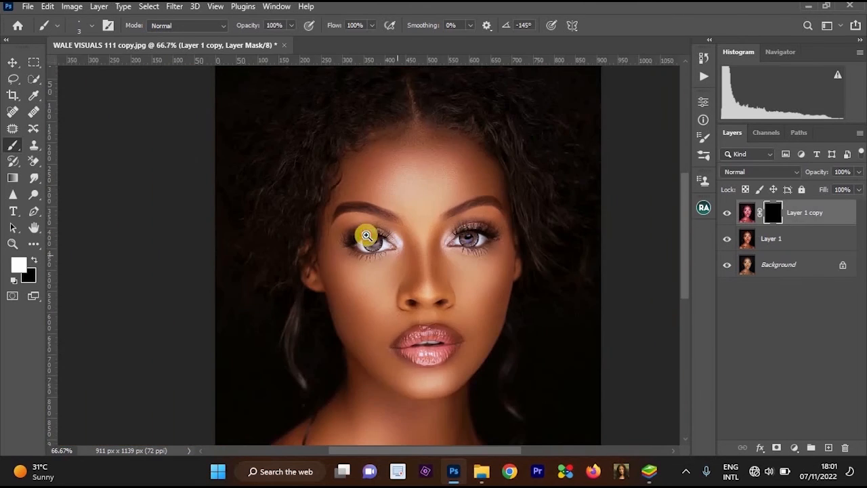
scroll(362, 248, "up", 4)
scroll(351, 281, "up", 1)
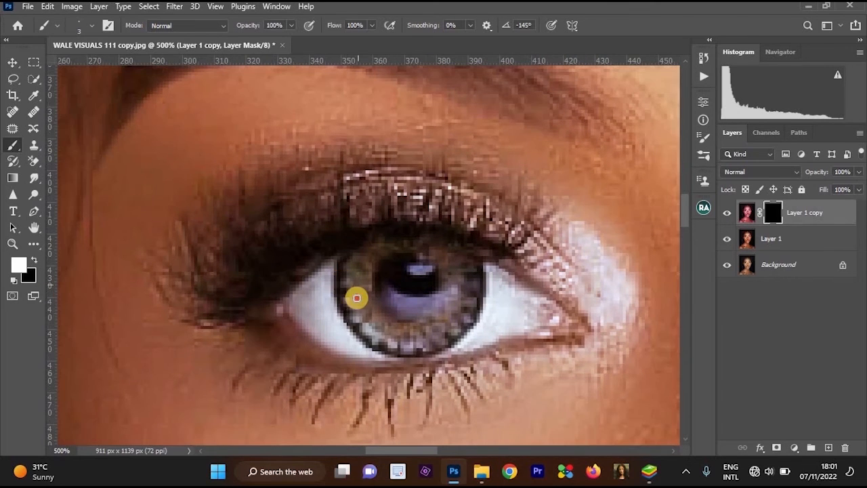
mouse_move(357, 294)
left_mouse_down()
mouse_move(366, 323)
mouse_move(412, 339)
mouse_move(464, 309)
mouse_move(456, 288)
mouse_move(471, 264)
mouse_move(445, 244)
mouse_move(389, 238)
mouse_move(352, 247)
mouse_move(344, 273)
left_mouse_up()
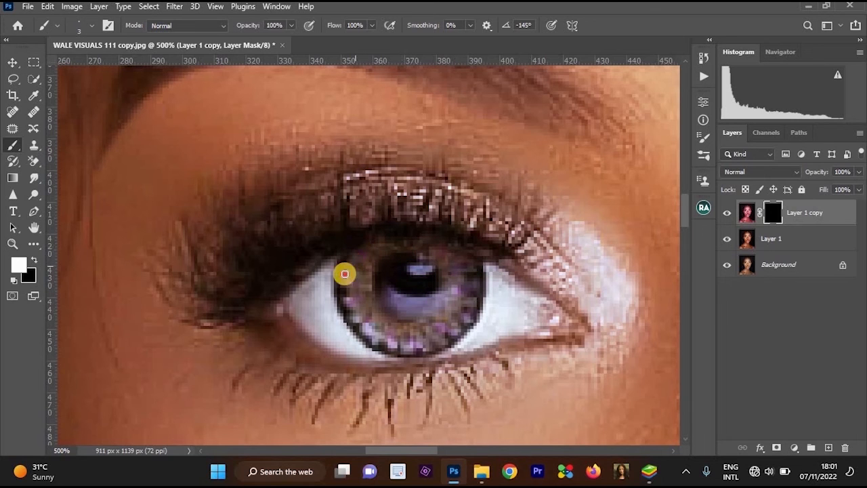
left_click(386, 277, "alt")
left_click(386, 277, "alt")
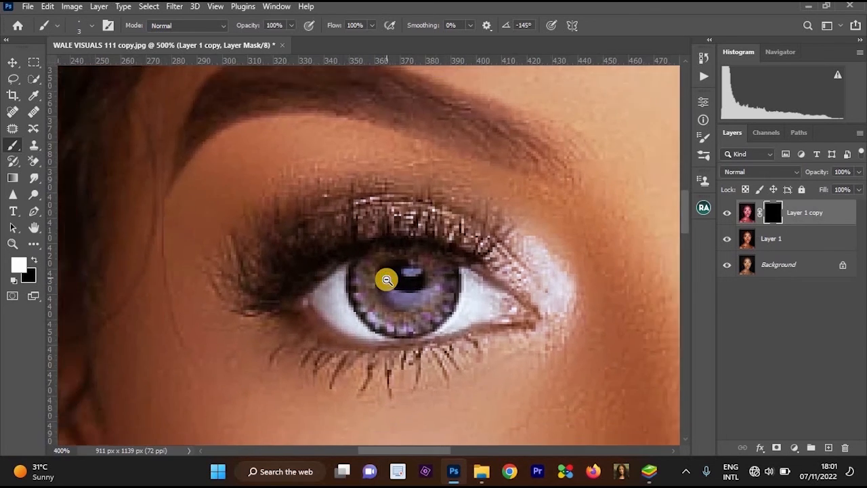
left_click(386, 278, "alt")
left_click(386, 277, "alt")
Merge the masked magenta layer with Layer 1, keeping the Background separate.
left_click_drag(422, 267, 432, 194)
left_click(432, 193)
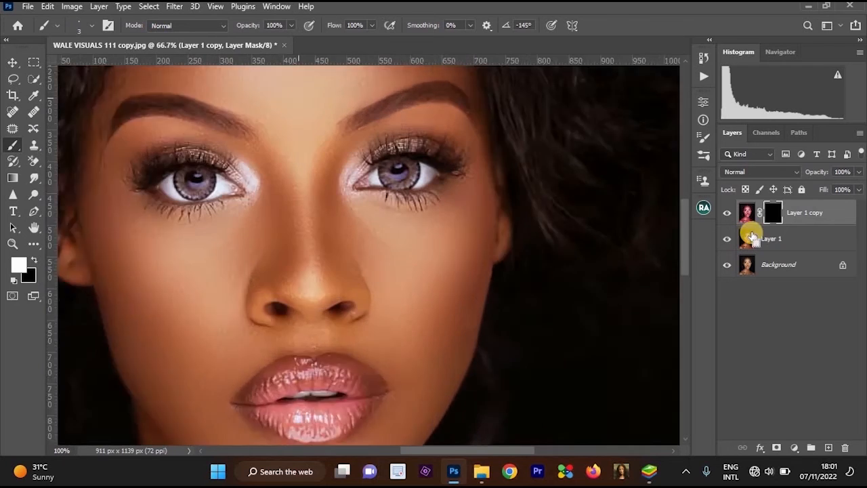
left_click(773, 245, "ctrl")
key("ctrl+e")
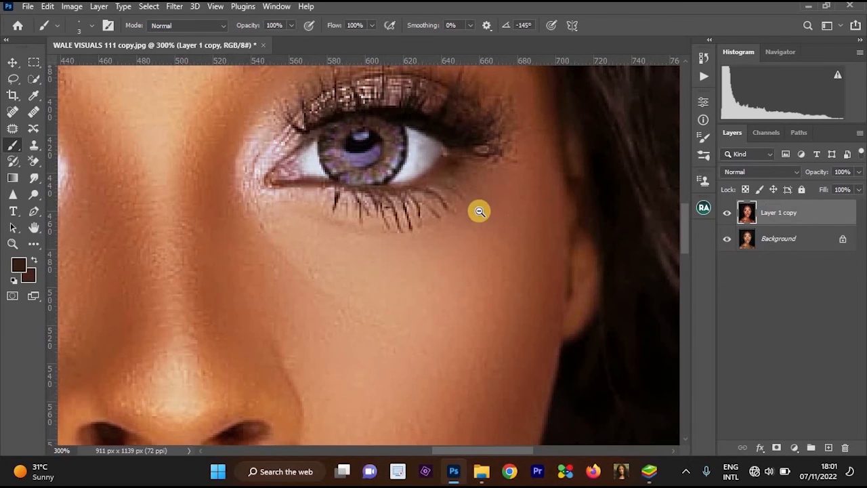
Duplicate the merged Layer 1 copy and open the duplicate in the Camera Raw filter.
left_click_drag(378, 212, 386, 207)
left_click(472, 205, "alt")
left_click(471, 203, "alt")
left_click_drag(468, 201, 485, 199)
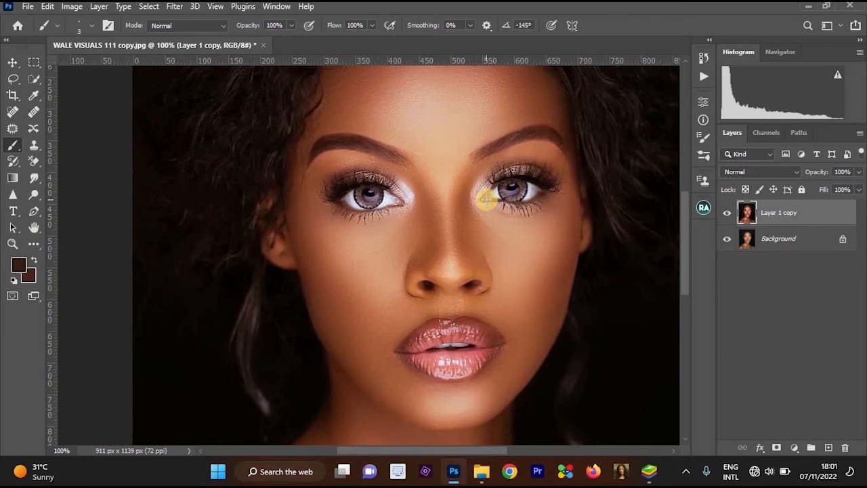
key("ctrl+j")
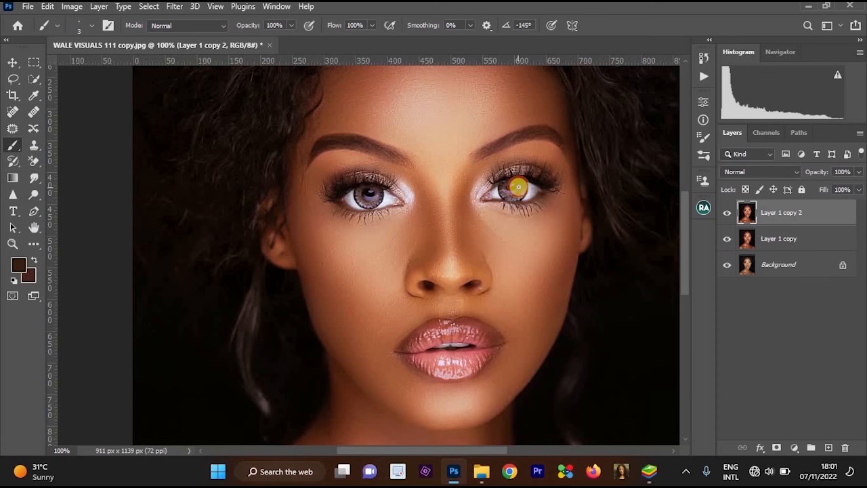
left_click(518, 186, "ctrl")
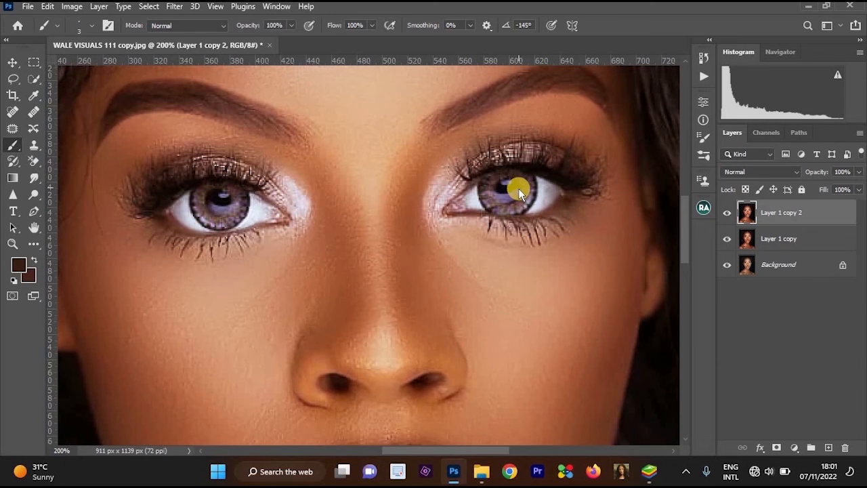
key("ctrl+shift+a")
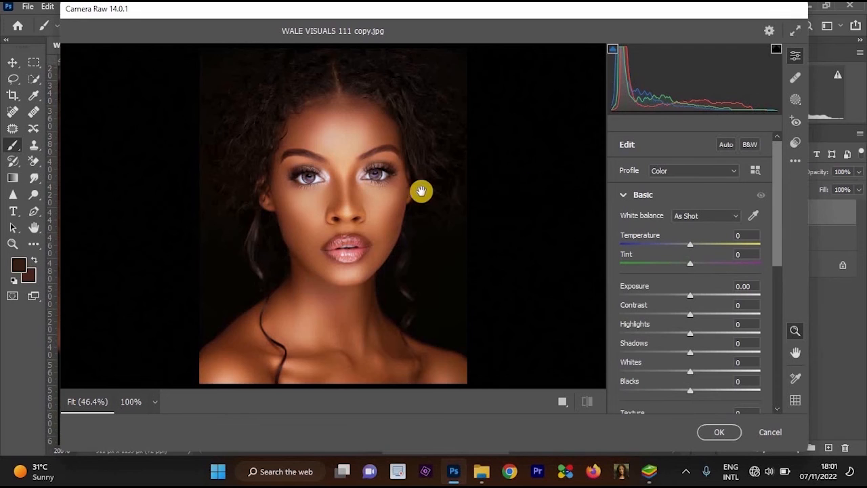
Set the Camera Raw tint to -100 and apply the filter to Layer 1 copy 2.
left_click(348, 198)
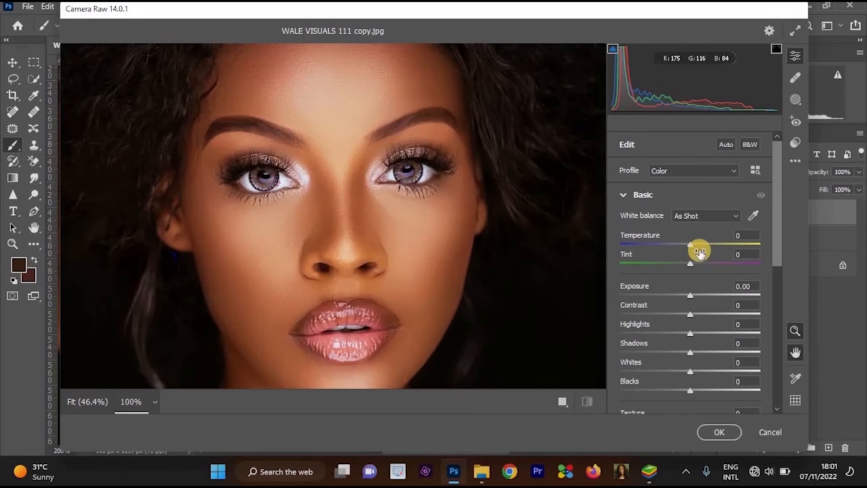
left_click_drag(689, 263, 613, 270)
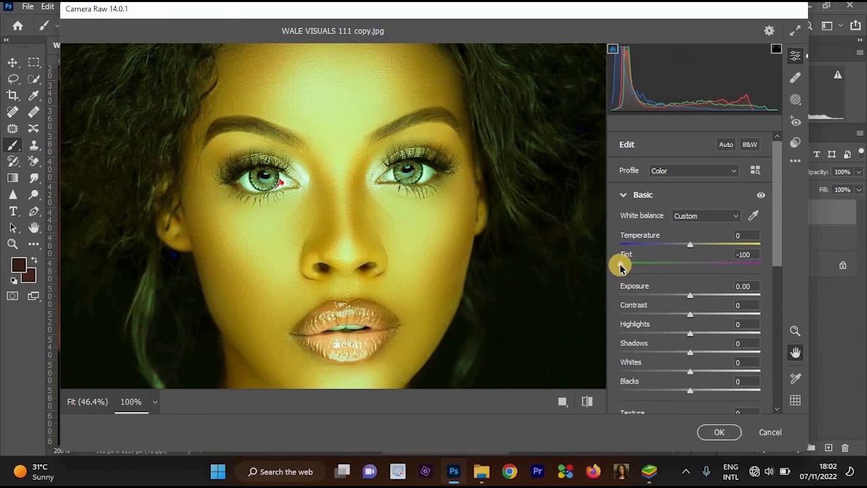
key("ctrl+minus")
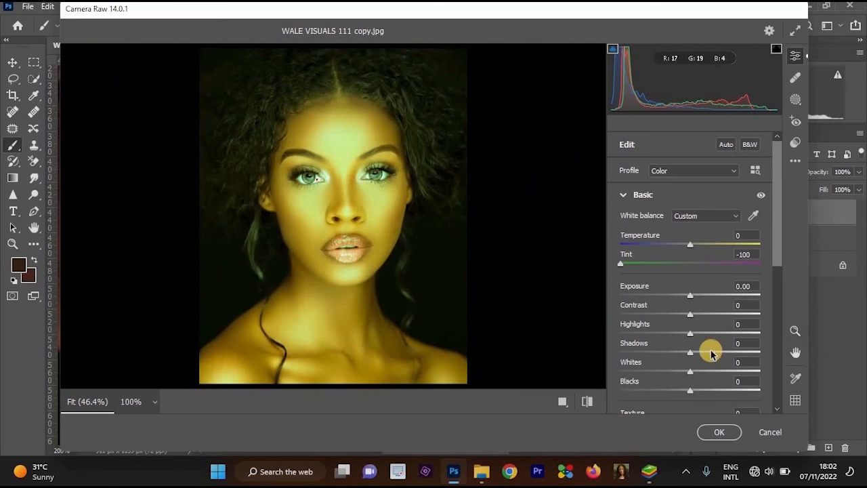
key("ctrl+plus")
left_click(720, 432)
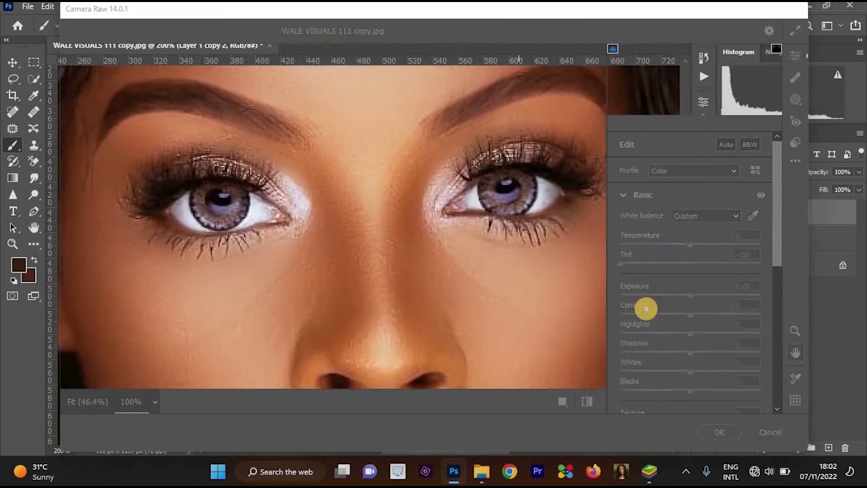
Hide the green-tinted Layer 1 copy 2 behind a black layer mask.
key("ctrl+minus")
key("ctrl+minus")
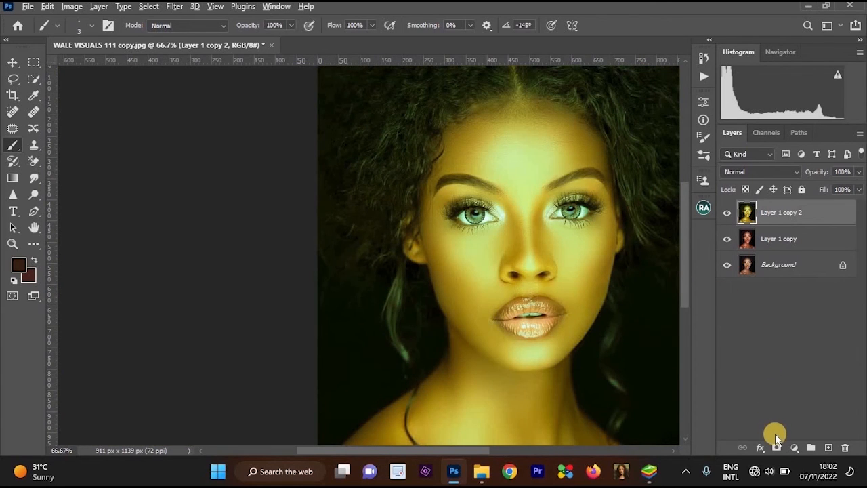
left_click(776, 447, "alt")
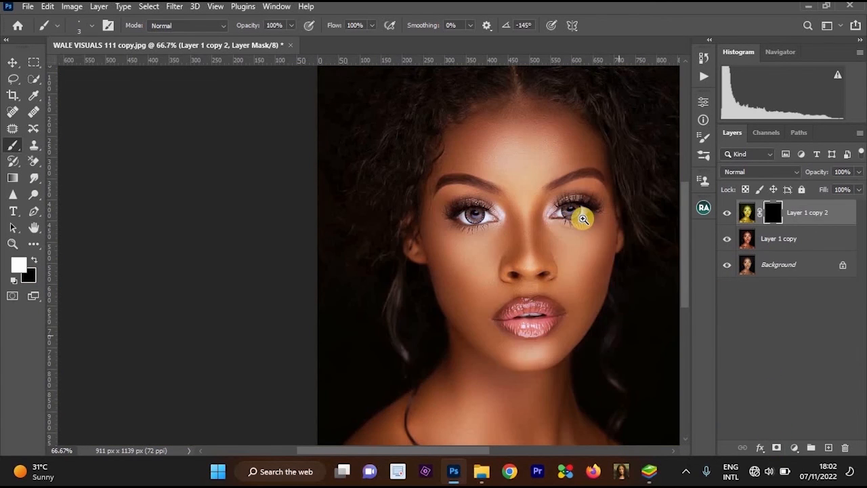
Dab white dots with a size 2 brush on the mask in a ring around the right-hand iris to reveal green flecks.
left_click(582, 218, "ctrl")
left_click(581, 216, "ctrl")
left_click(574, 201, "ctrl")
left_click_drag(542, 244, 514, 302)
left_click(532, 274, "ctrl")
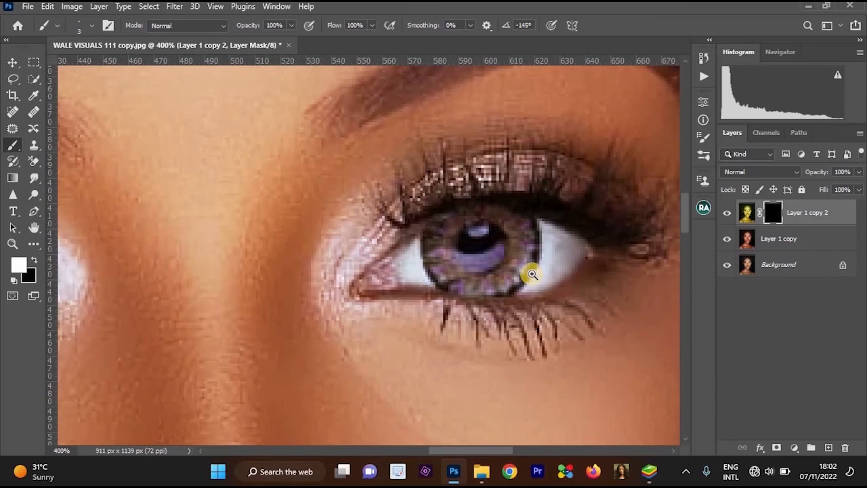
left_click(533, 266, "ctrl")
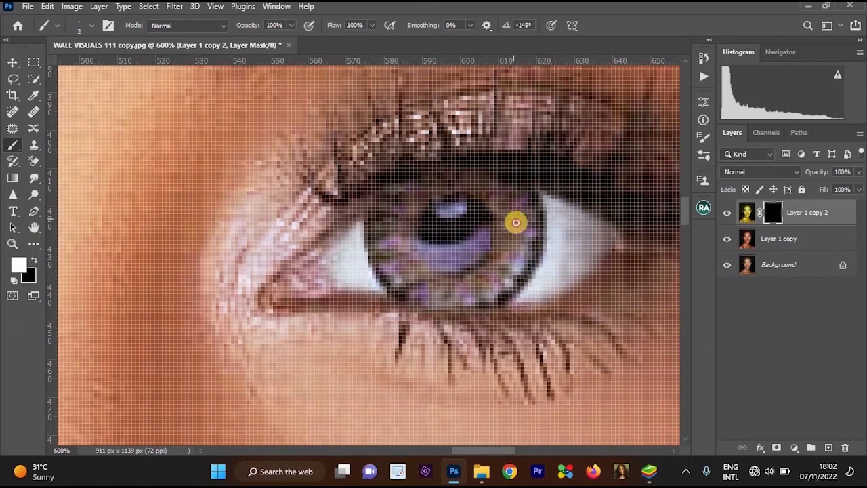
left_click(516, 222)
left_click(512, 245)
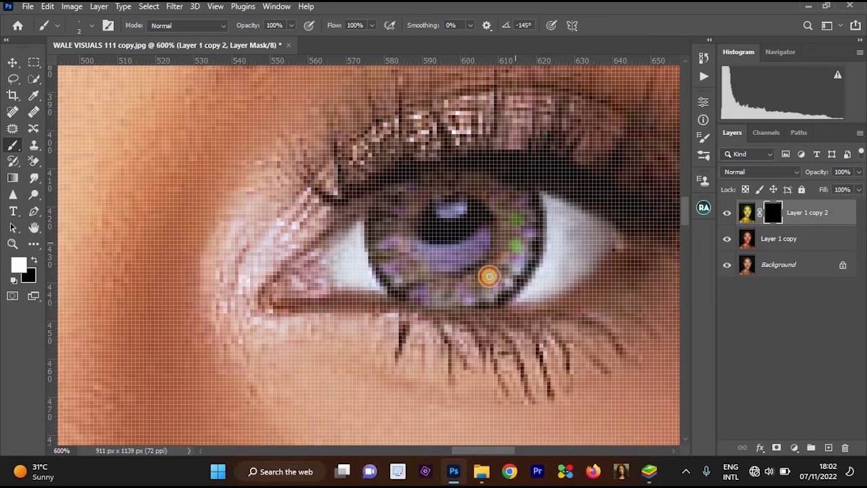
left_click(466, 287)
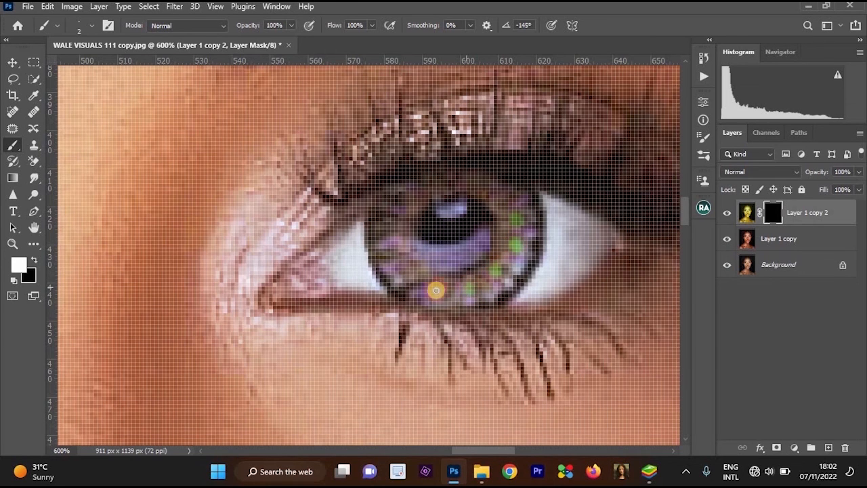
left_click(438, 290)
left_click(413, 275)
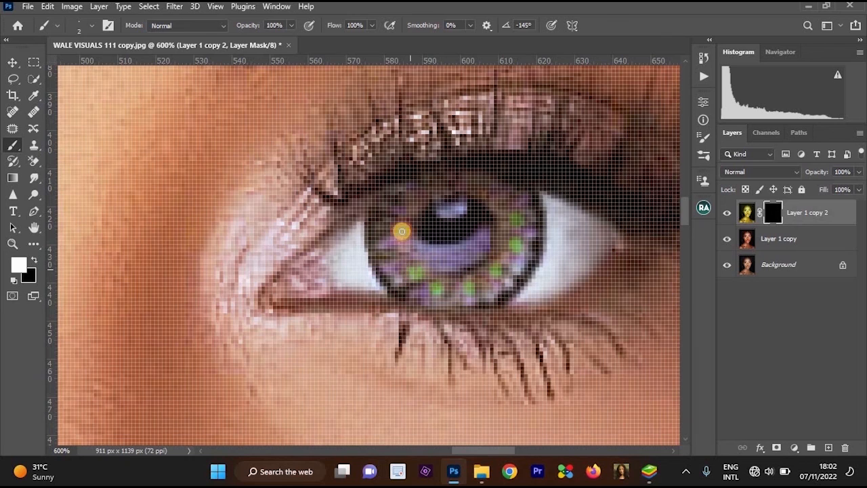
left_click(399, 234)
left_click(411, 196)
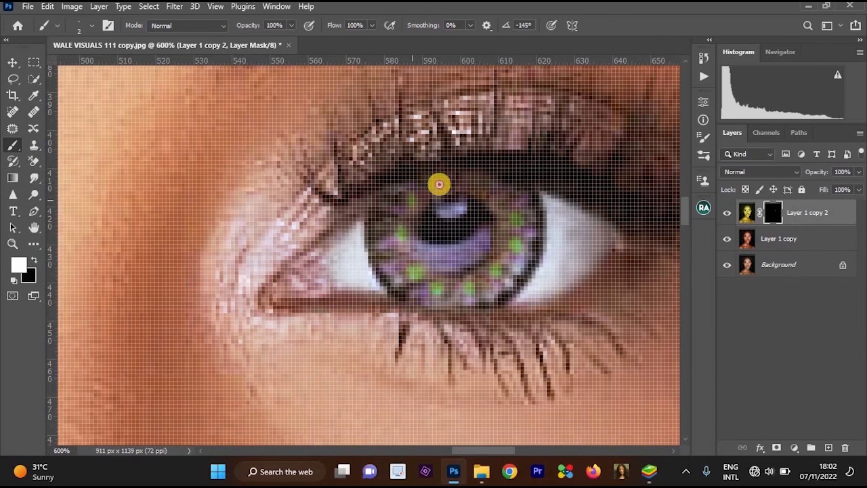
left_click(439, 184)
left_click(476, 181)
left_click(500, 194)
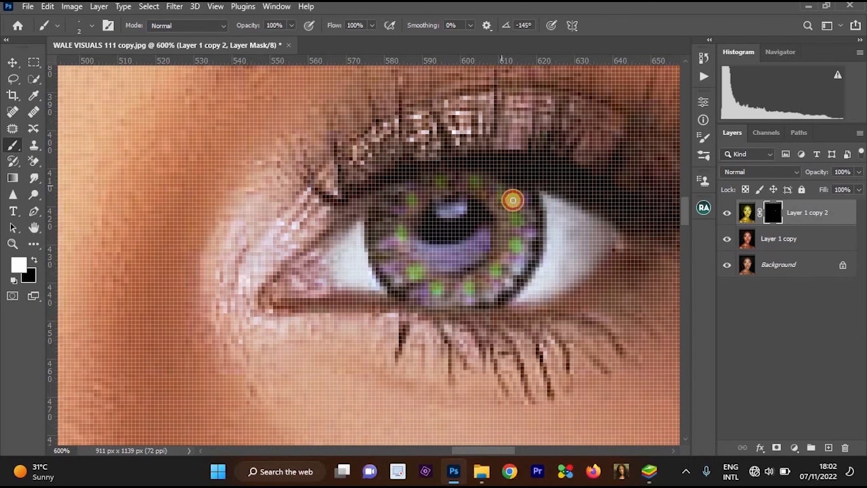
left_click(517, 200, "alt")
left_click(517, 199, "alt")
left_click(518, 200, "alt")
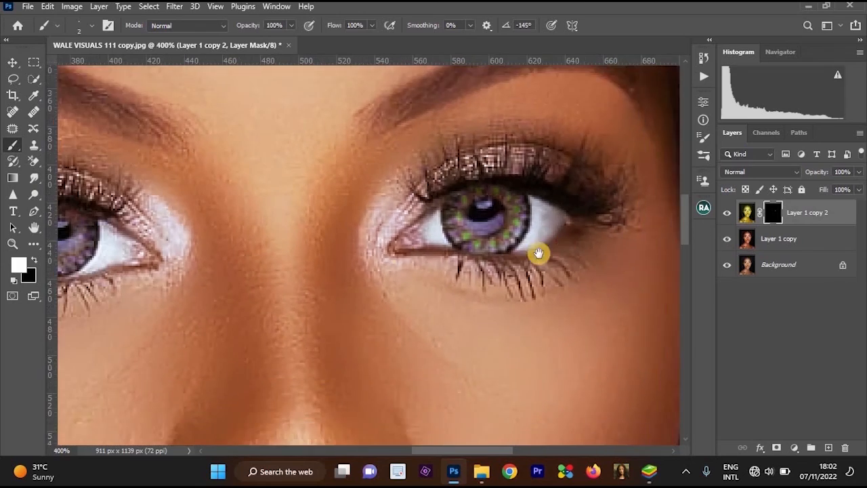
Dab a matching ring of white dots on the mask around the left-hand iris with the size 2 brush to reveal green flecks.
left_click_drag(436, 274, 512, 242)
left_click_drag(81, 241, 215, 239)
left_click(222, 222, "ctrl")
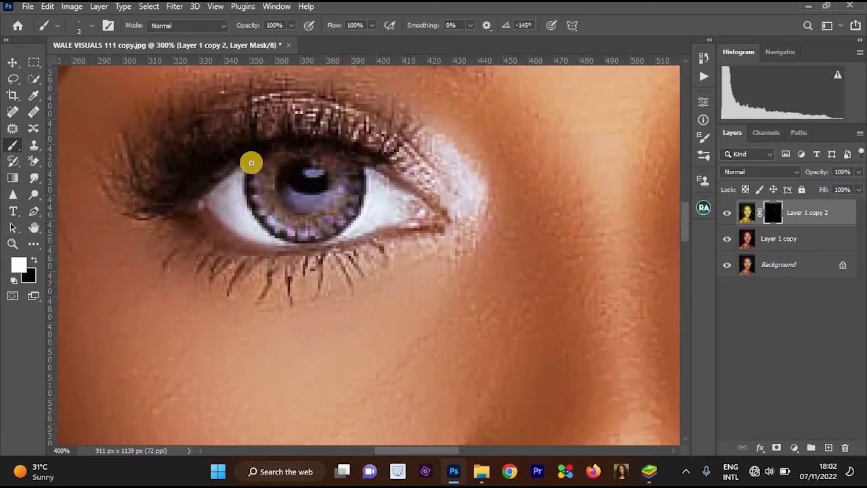
left_click(251, 164, "ctrl")
left_click(281, 174)
left_click(288, 197)
left_click(291, 205)
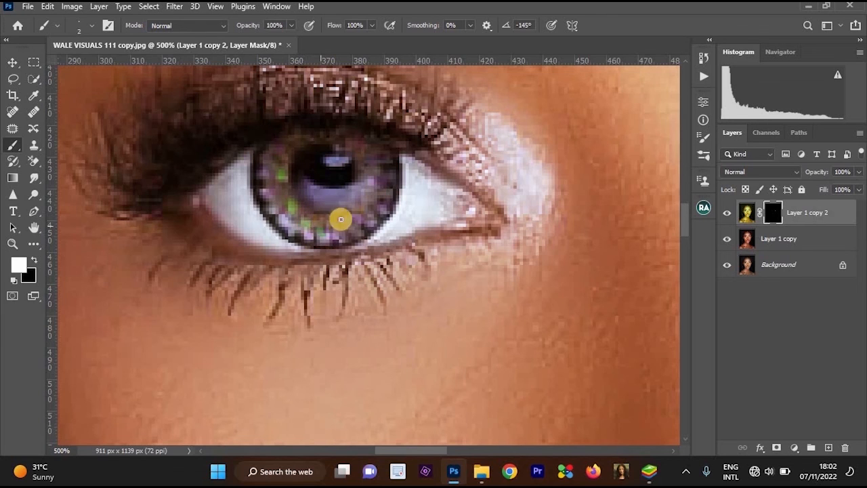
left_click(348, 218)
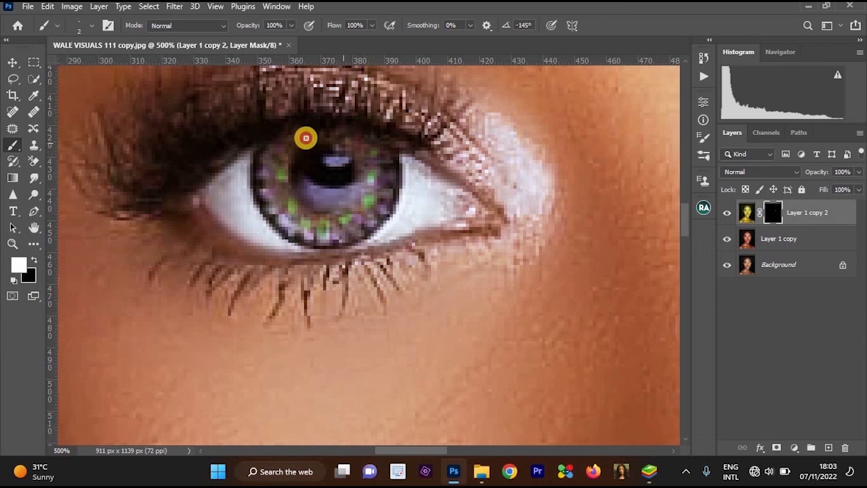
left_click(305, 138)
left_click(307, 153, "alt")
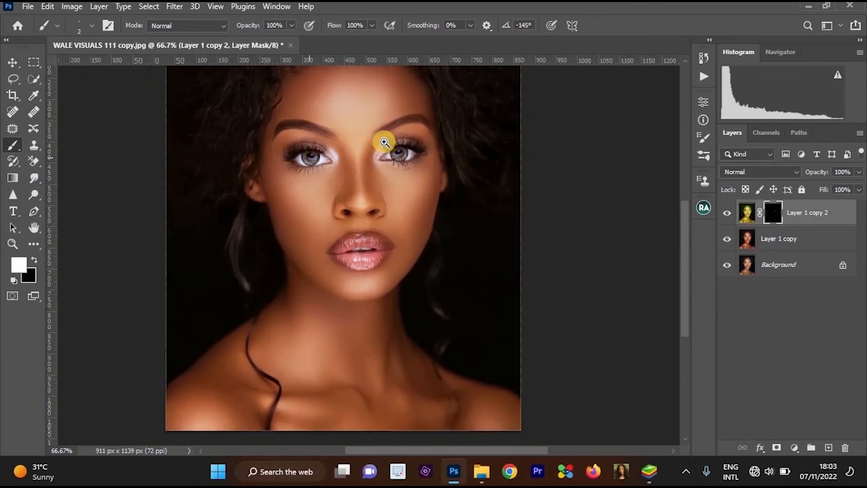
left_click(384, 142)
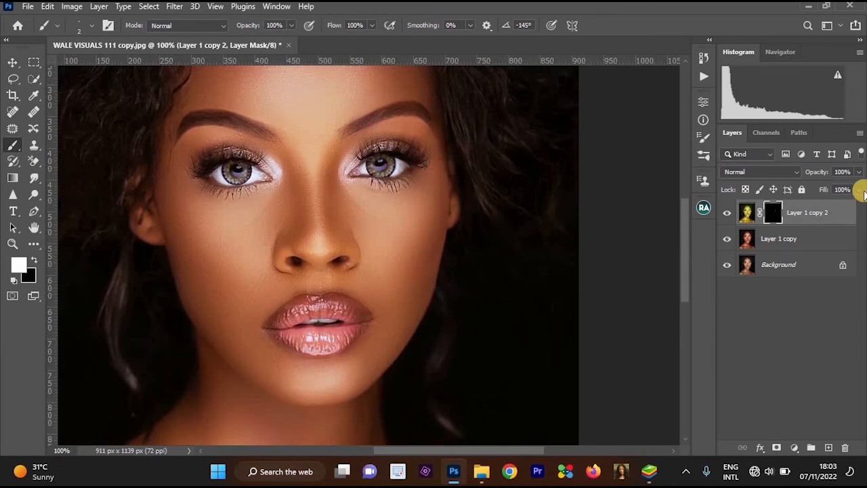
Lower the opacity of Layer 1 copy 2 to 66% to soften the green iris flecks.
left_click(858, 173)
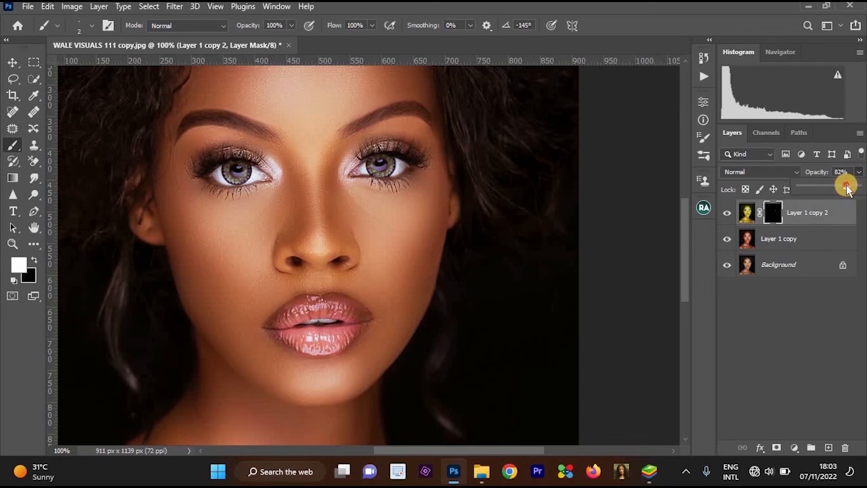
left_click_drag(846, 186, 844, 186)
left_click_drag(360, 203, 467, 204)
left_click(448, 189, "ctrl")
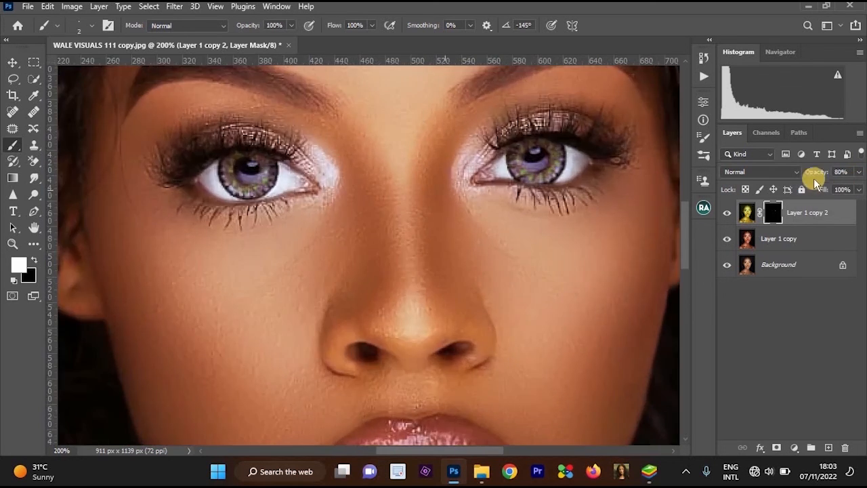
key("ctrl+0")
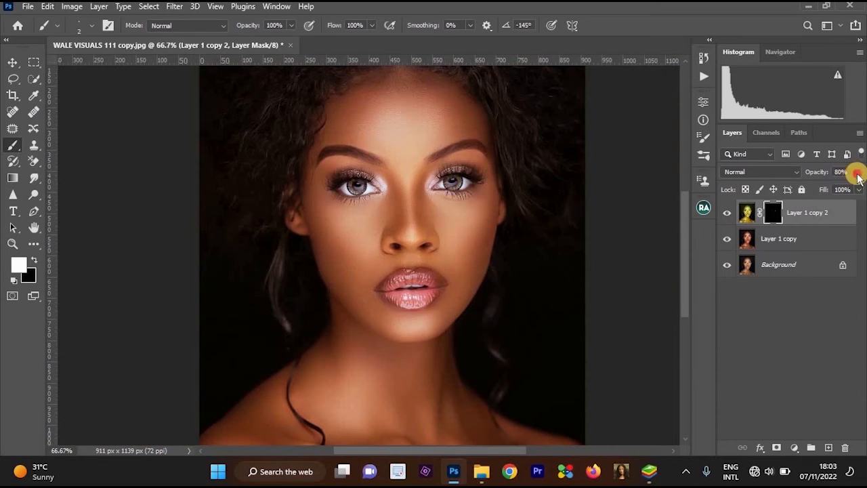
left_click(858, 173)
left_click_drag(840, 189, 837, 188)
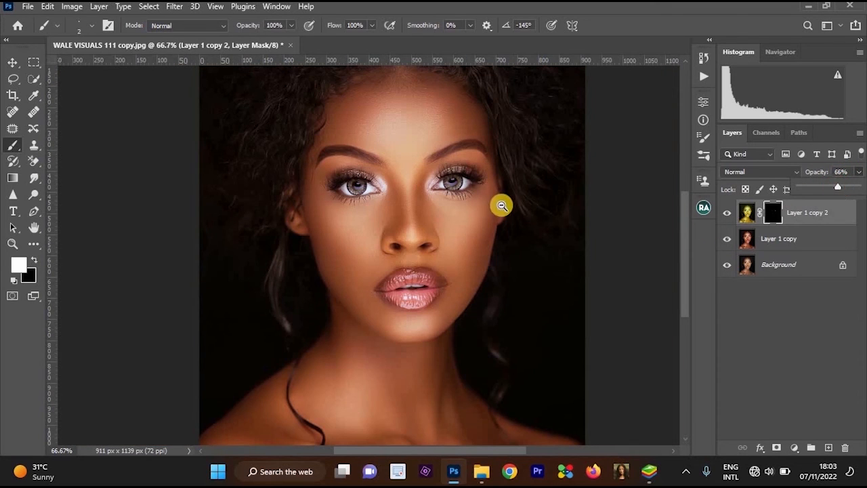
key("ctrl+minus")
Merge Layer 1 copy 2 with Layer 1 copy and duplicate the merged layer.
left_click(813, 240, "shift")
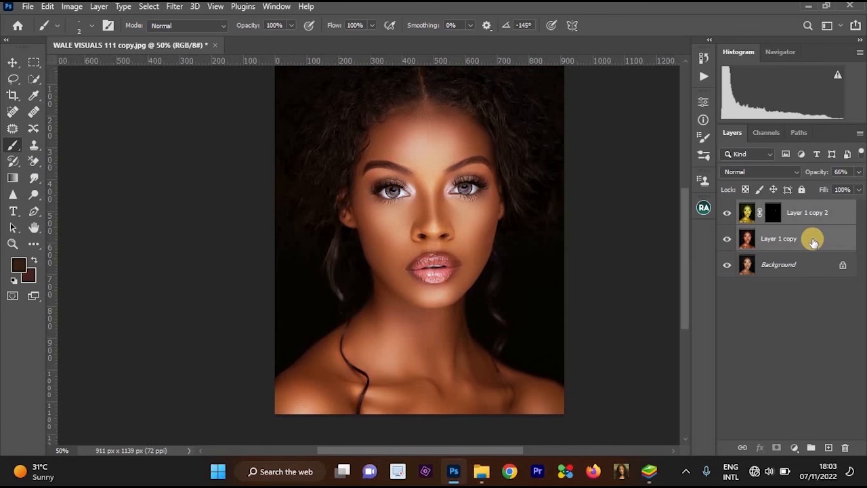
key("ctrl+e")
scroll(466, 198, "up", 1)
scroll(465, 197, "up", 1)
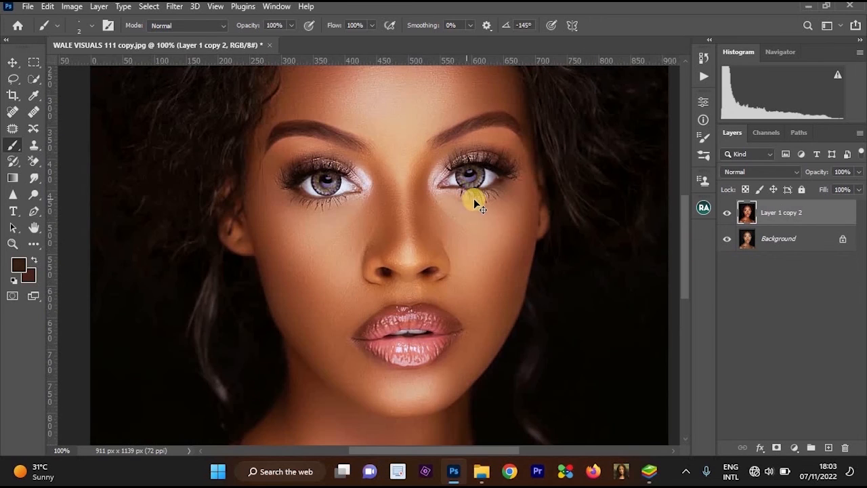
key("ctrl+j")
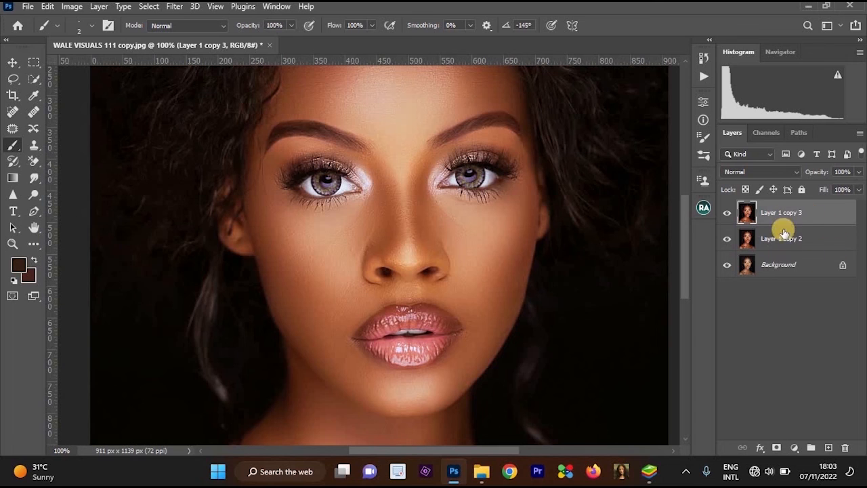
Set the Camera Raw temperature to +100 and apply the filter to Layer 1 copy 3.
scroll(568, 227, "up", 1)
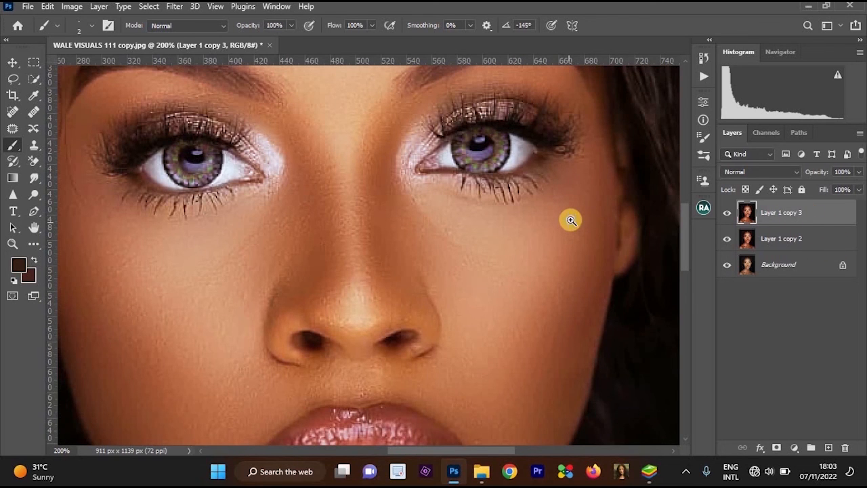
key("ctrl+shift+a")
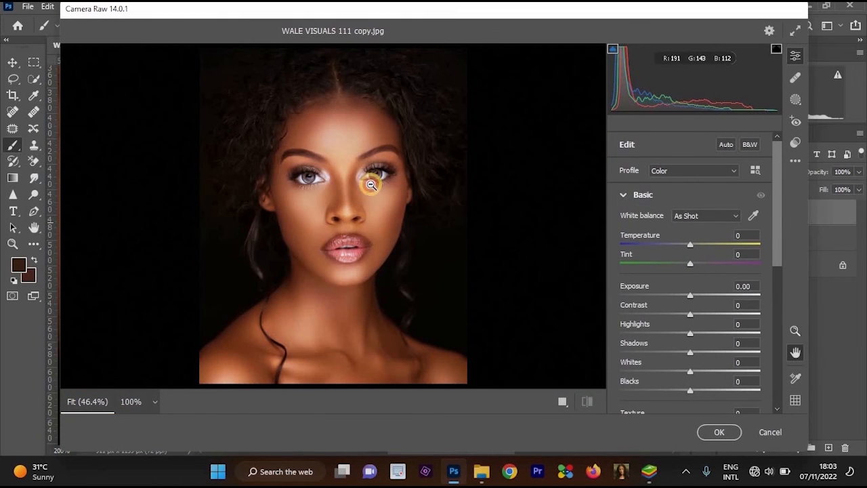
left_click(389, 216)
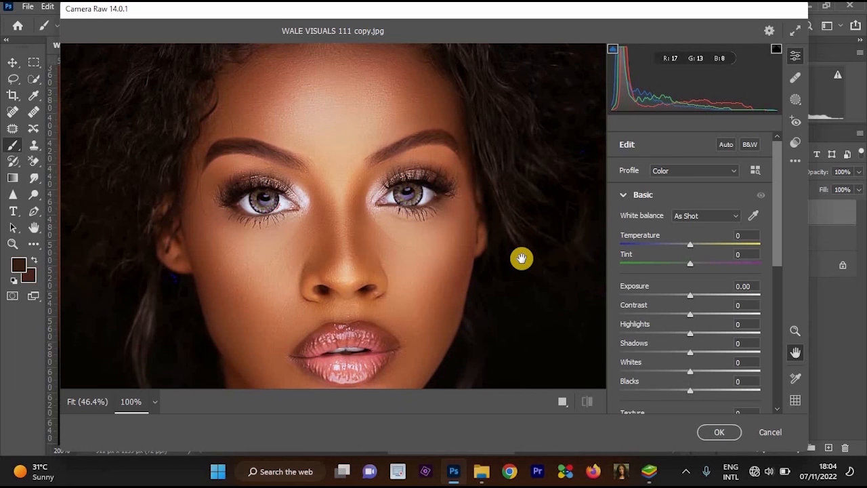
left_click(492, 201)
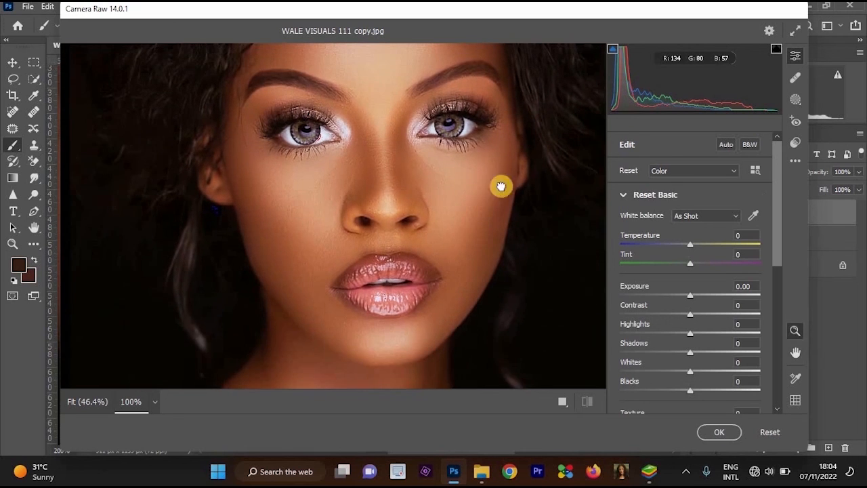
left_click(396, 226)
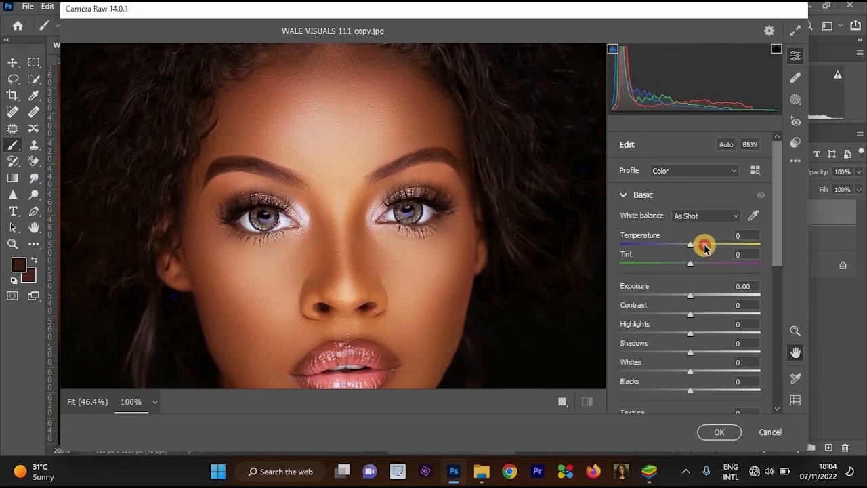
left_click_drag(704, 247, 776, 240)
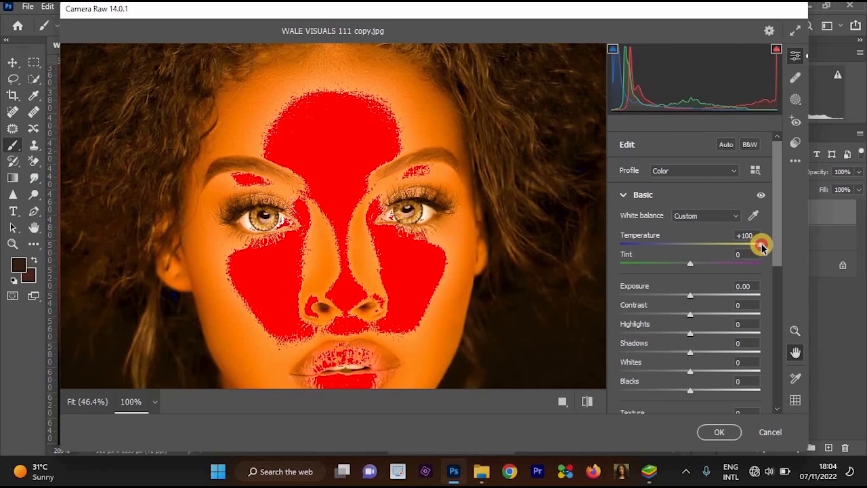
left_click(731, 438)
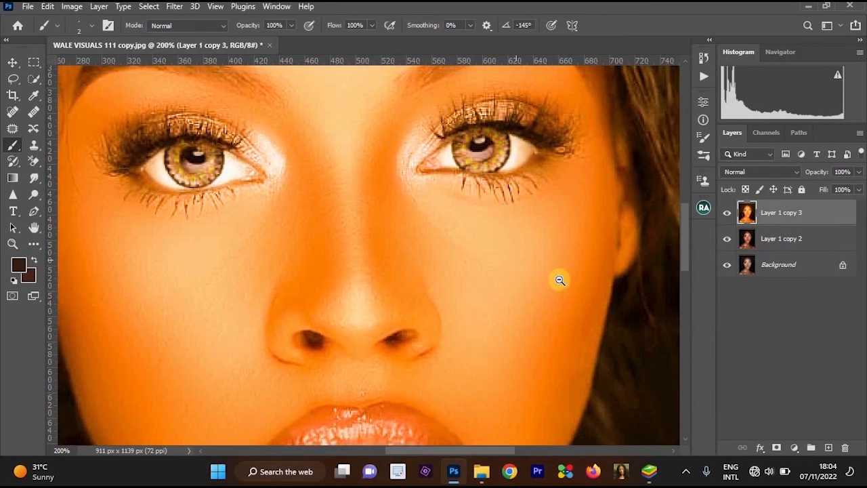
Hide the orange-tinted Layer 1 copy 3 behind a black layer mask.
left_click_drag(558, 275, 511, 240)
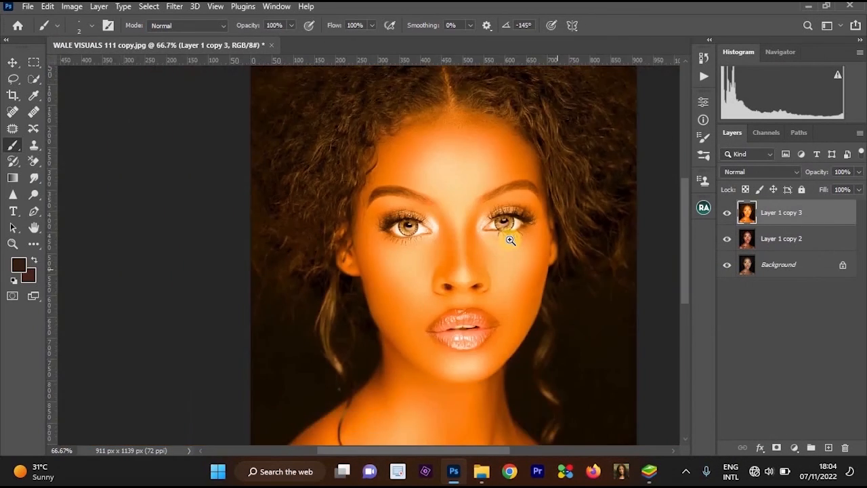
key("ctrl+1")
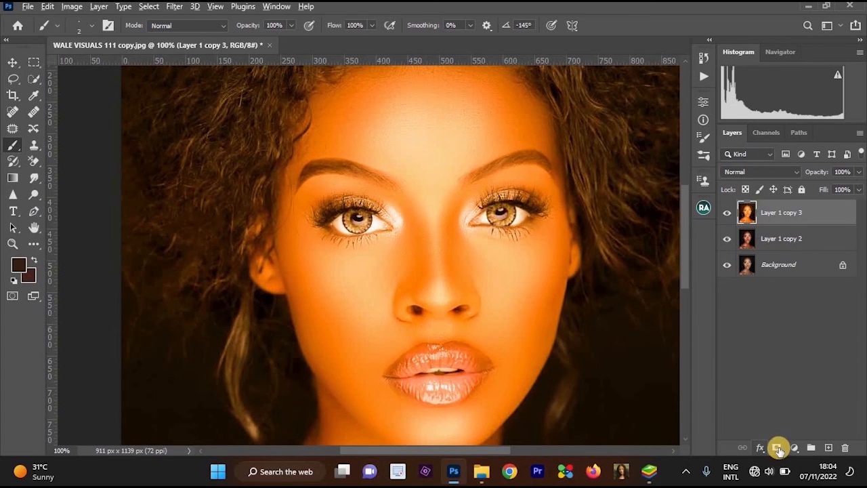
left_click(776, 447, "alt")
Paint short white radial strokes on the mask around the right-hand iris with the size 2 brush to reveal orange streaks.
scroll(509, 210, "up", 5)
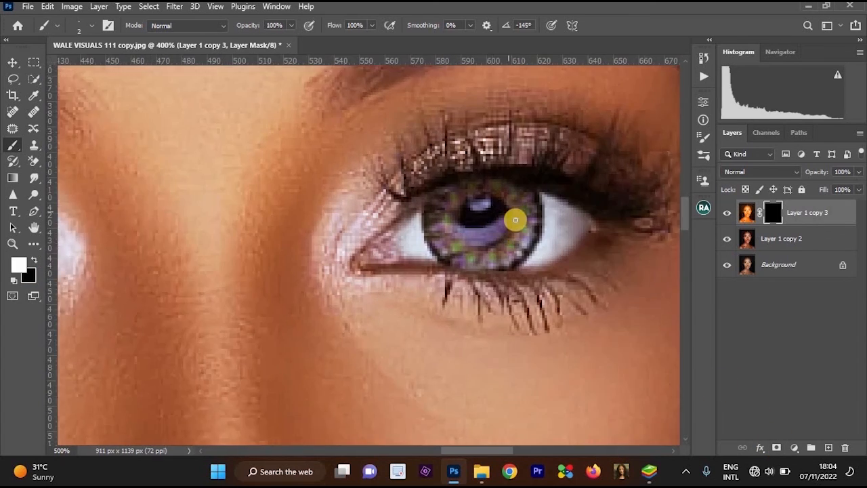
scroll(520, 217, "up", 1)
scroll(526, 207, "up", 1)
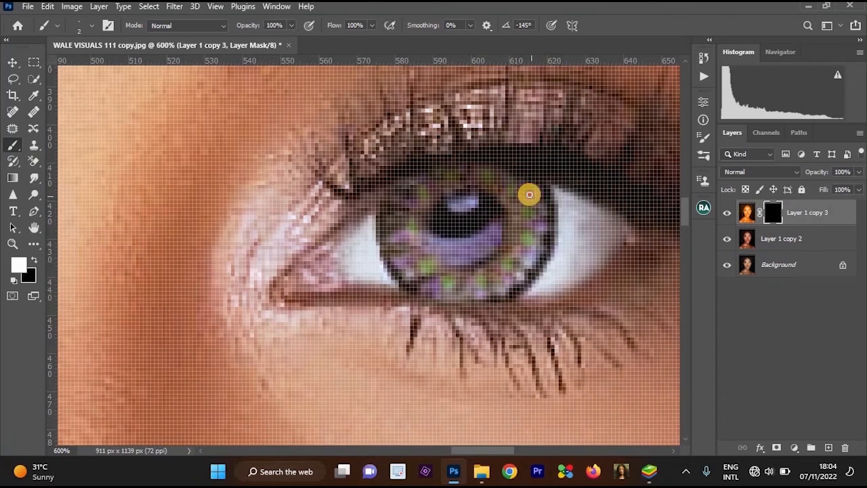
mouse_move(522, 201)
left_mouse_down()
mouse_move(526, 231)
mouse_move(539, 232)
mouse_move(518, 249)
mouse_move(515, 242)
mouse_move(523, 261)
mouse_move(493, 263)
mouse_move(506, 280)
mouse_move(465, 277)
mouse_move(465, 287)
mouse_move(450, 288)
mouse_move(439, 271)
mouse_move(424, 278)
mouse_move(424, 251)
mouse_move(397, 256)
mouse_move(421, 212)
mouse_move(407, 204)
mouse_move(428, 178)
mouse_move(448, 192)
mouse_move(440, 184)
mouse_move(452, 172)
mouse_move(464, 180)
mouse_move(471, 165)
mouse_move(504, 180)
mouse_move(510, 171)
mouse_move(493, 191)
left_mouse_up()
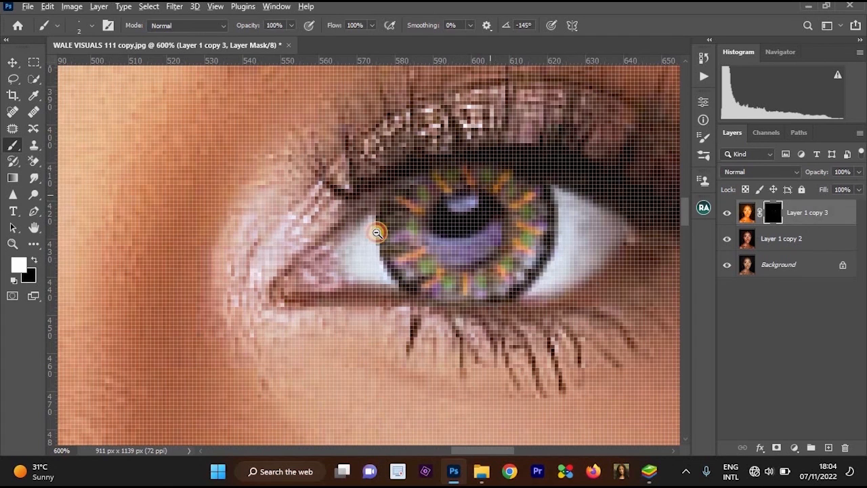
Paint a matching ring of short white radial strokes on the mask around the left-hand iris to reveal orange streaks.
scroll(539, 185, "down", 2)
left_click_drag(178, 223, 372, 181)
left_click_drag(316, 196, 514, 176)
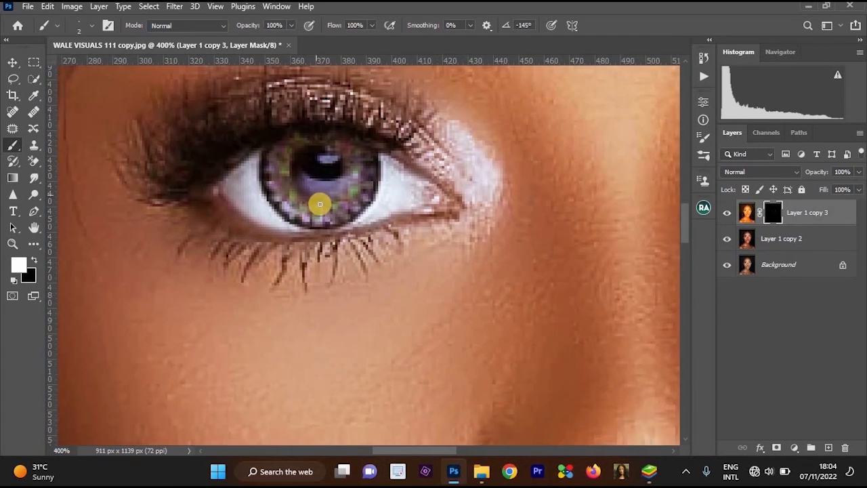
scroll(319, 203, "up", 1)
left_click_drag(348, 197, 366, 222)
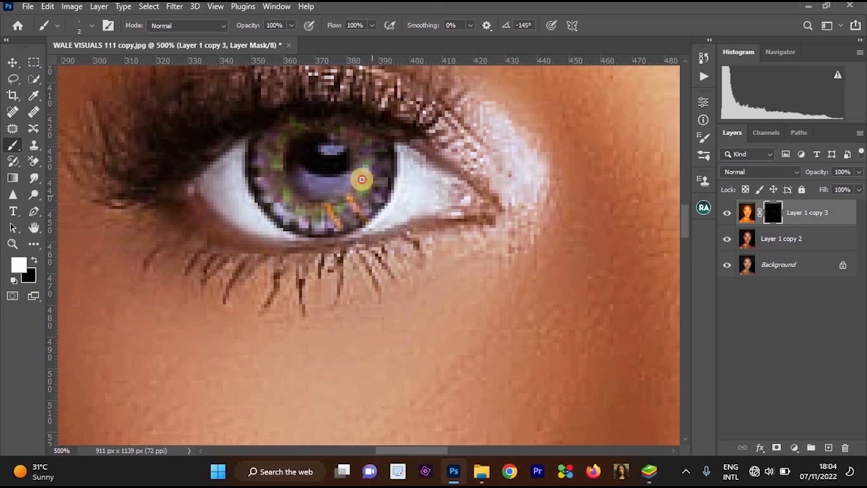
mouse_move(360, 178)
left_mouse_down()
mouse_move(385, 179)
mouse_move(379, 149)
left_mouse_up()
mouse_move(357, 141)
left_mouse_down()
mouse_move(362, 132)
mouse_move(348, 126)
left_mouse_up()
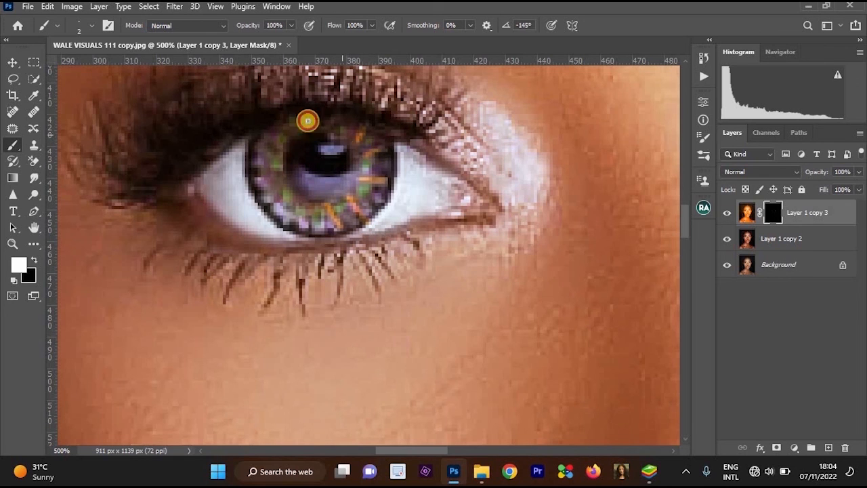
left_click_drag(291, 135, 283, 126)
mouse_move(269, 157)
left_mouse_down()
mouse_move(257, 154)
mouse_move(261, 181)
left_mouse_up()
mouse_move(282, 188)
left_mouse_down()
mouse_move(300, 207)
mouse_move(290, 219)
mouse_move(311, 229)
left_mouse_up()
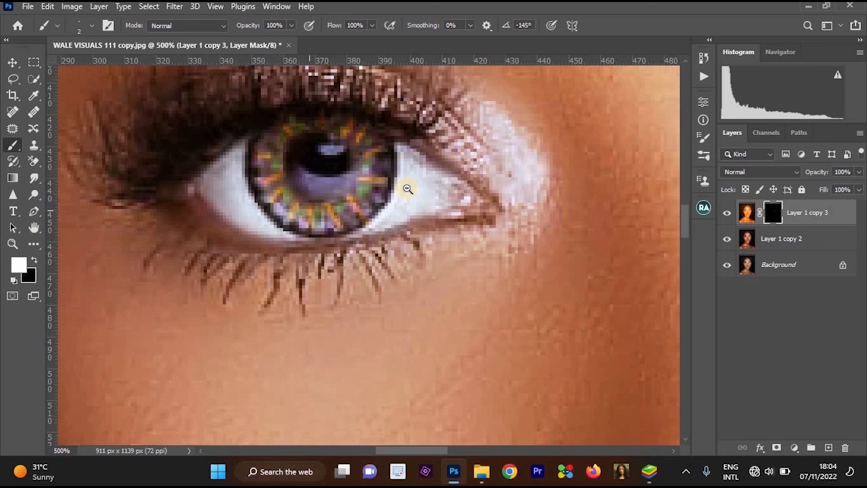
Lower the opacity of Layer 1 copy 3 to 49% to soften the orange iris streaks.
scroll(421, 195, "down", 2)
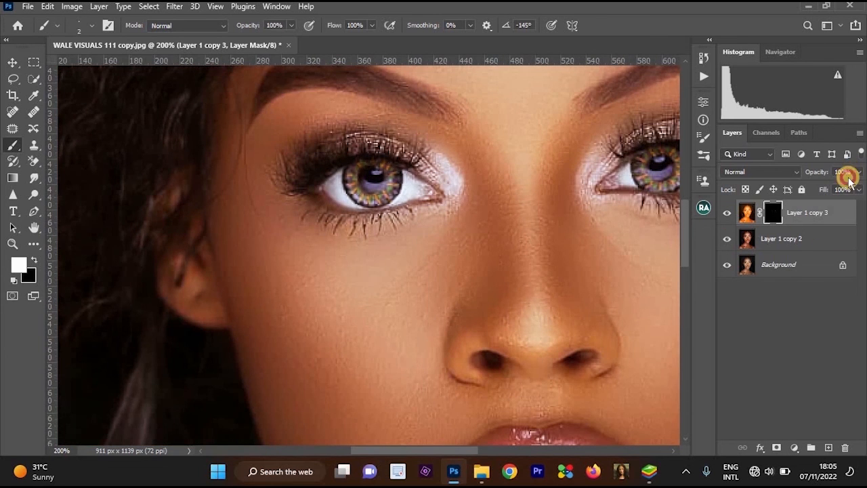
left_click_drag(839, 187, 833, 188)
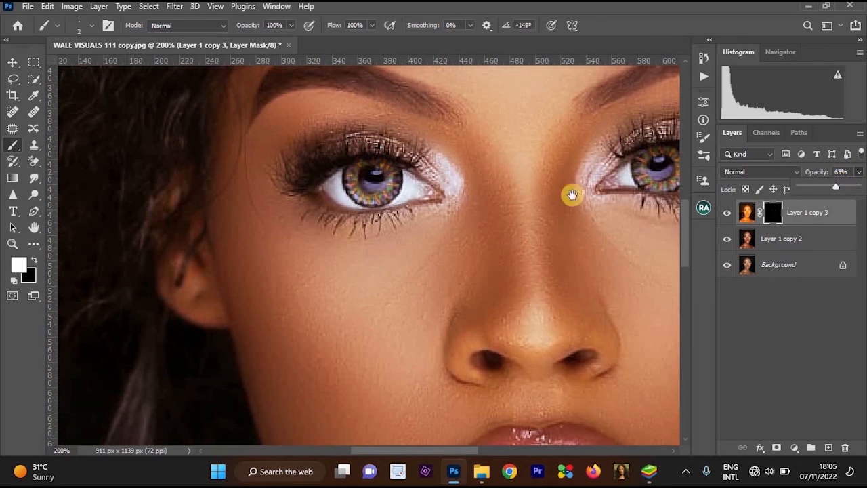
left_click_drag(571, 195, 524, 187)
left_click(856, 173)
left_click_drag(836, 187, 827, 187)
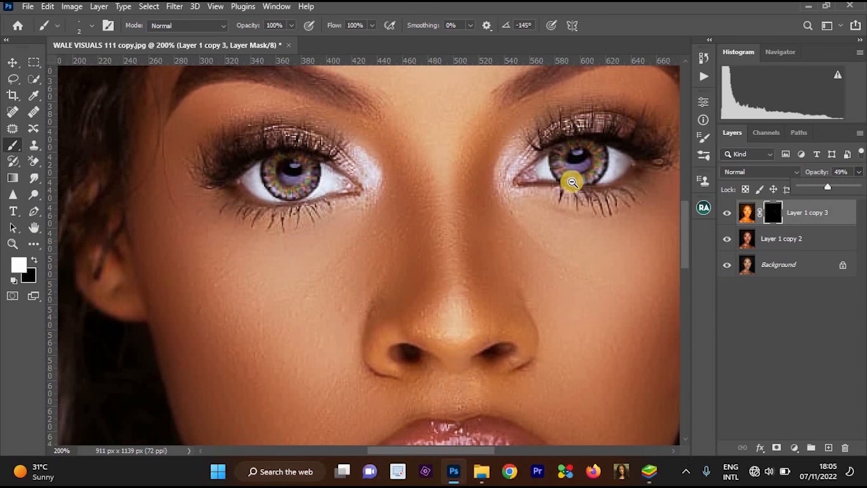
scroll(571, 180, "down", 5)
scroll(590, 180, "up", 4)
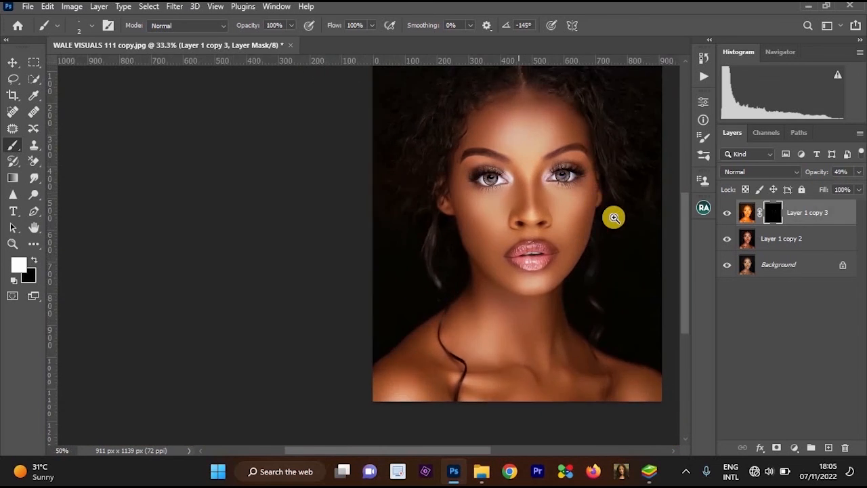
left_click_drag(575, 203, 579, 182)
scroll(576, 170, "down", 1)
scroll(587, 168, "up", 1)
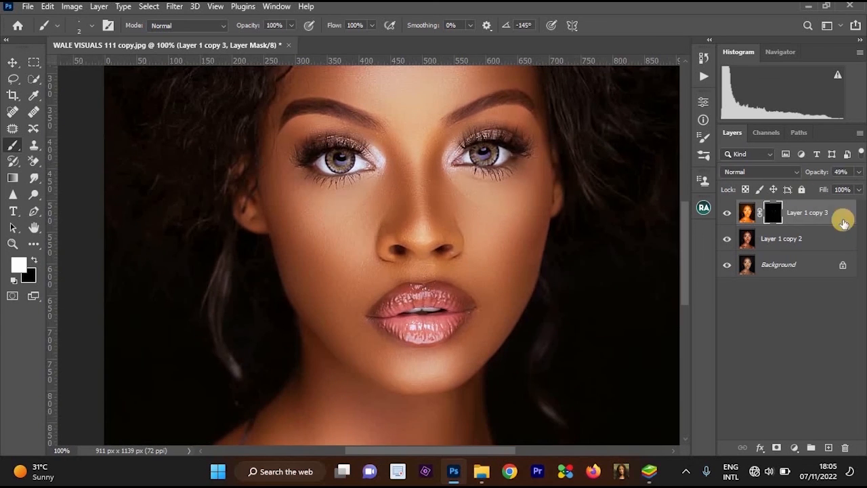
Merge Layer 1 copy 3 with Layer 1 copy 2 and duplicate the merged layer.
scroll(439, 151, "up", 1)
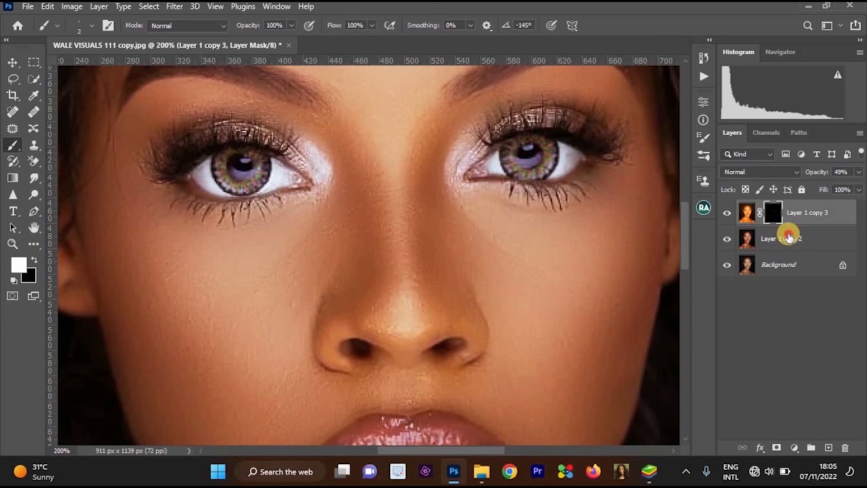
left_click(788, 238, "shift")
key("ctrl+e")
scroll(576, 216, "down", 2)
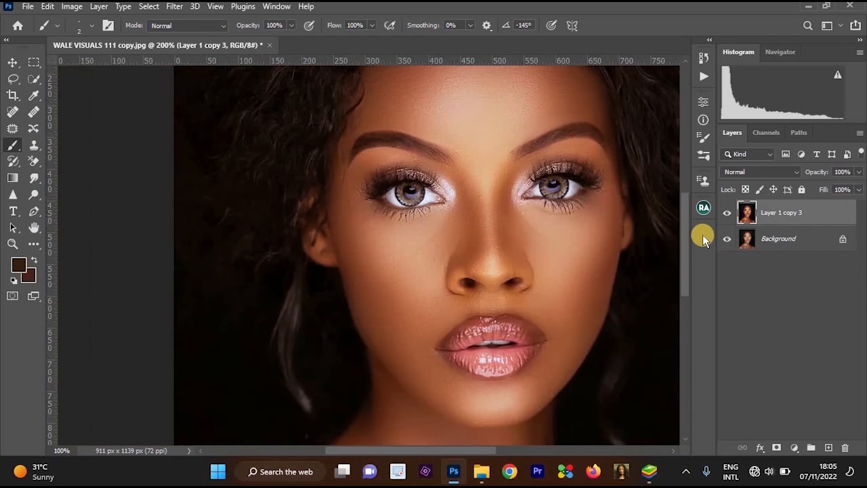
key("ctrl+j")
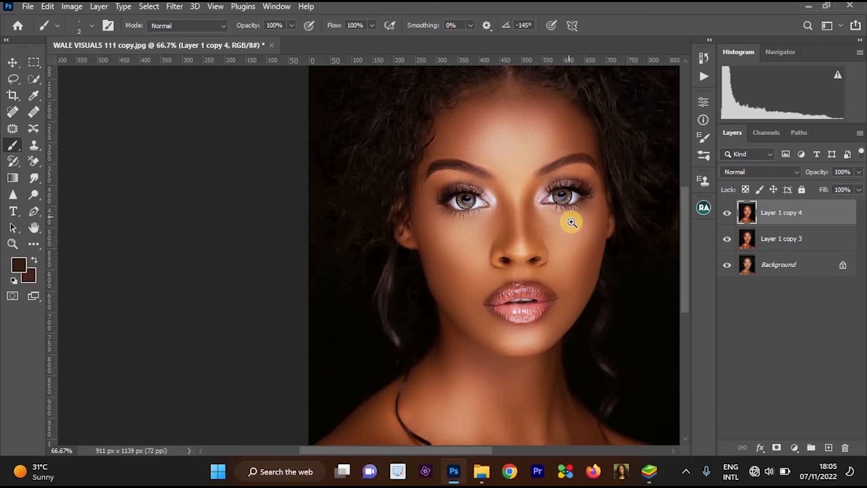
Shift the Camera Raw temperature fully to the blue end and apply the filter to Layer 1 copy 4.
key("ctrl+shift+a")
left_click_drag(636, 243, 621, 244)
left_click(714, 431)
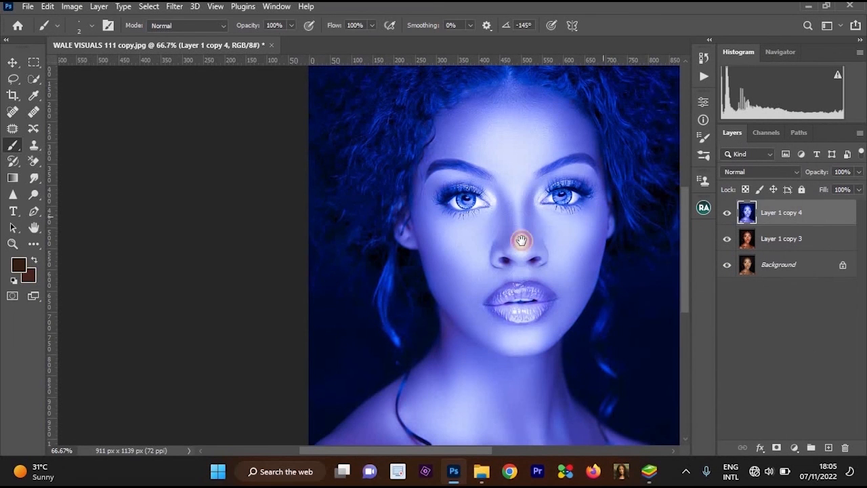
Hide the blue-tinted Layer 1 copy 4 behind a black layer mask.
left_click_drag(582, 162, 519, 195)
scroll(547, 221, "up", 1)
scroll(548, 221, "up", 1)
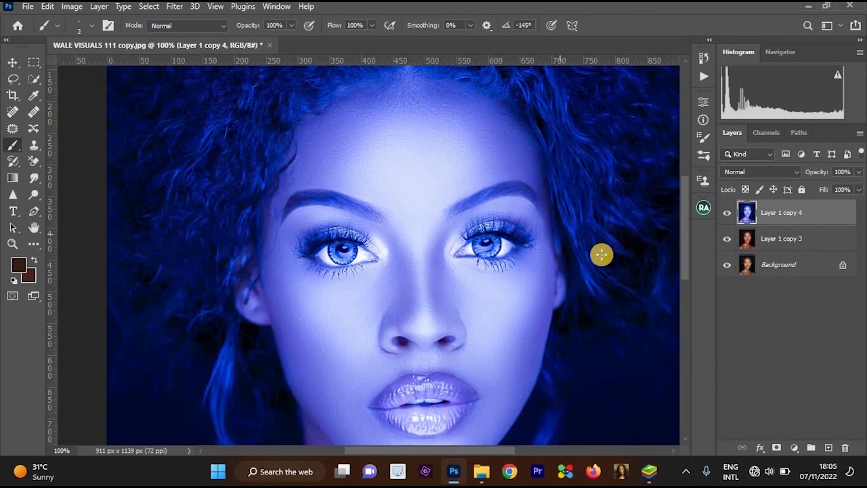
key("ctrl+minus")
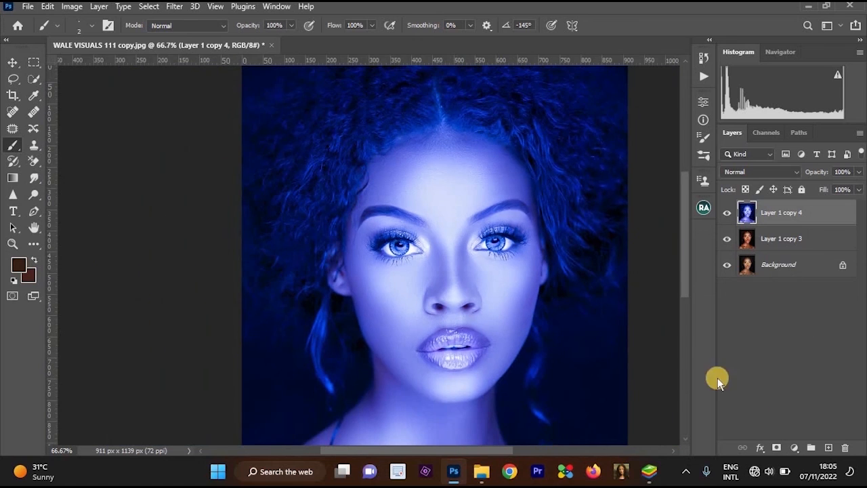
left_click(777, 448, "alt")
left_click(481, 247, "ctrl")
left_click(479, 248, "ctrl")
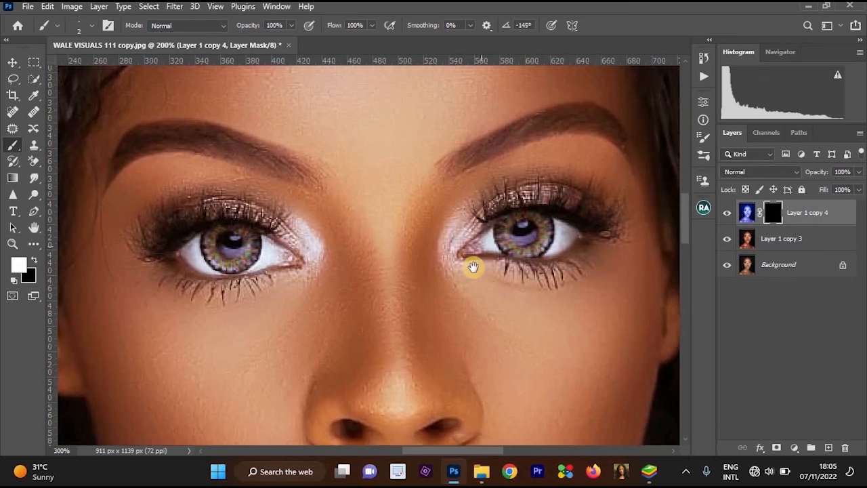
Reveal small blue accents around both irises by painting white with the 2 px brush on the Layer 1 copy 4 mask.
left_click(481, 256, "ctrl")
left_click(491, 253, "ctrl")
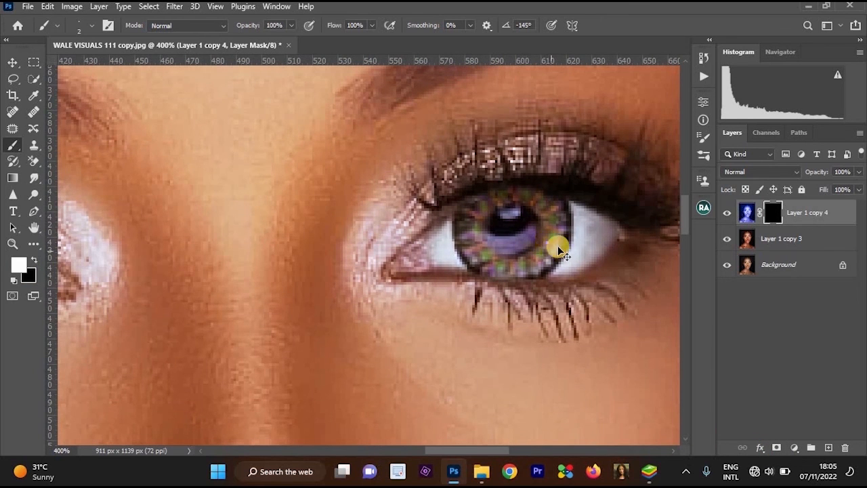
mouse_move(548, 265)
left_mouse_down()
mouse_move(523, 276)
mouse_move(473, 271)
mouse_move(463, 230)
left_mouse_up()
mouse_move(112, 281)
left_mouse_down()
mouse_move(413, 204)
mouse_move(348, 192)
mouse_move(344, 151)
mouse_move(355, 138)
left_mouse_up()
key("ctrl+minus")
key("ctrl+minus")
key("ctrl+minus")
key("ctrl+plus")
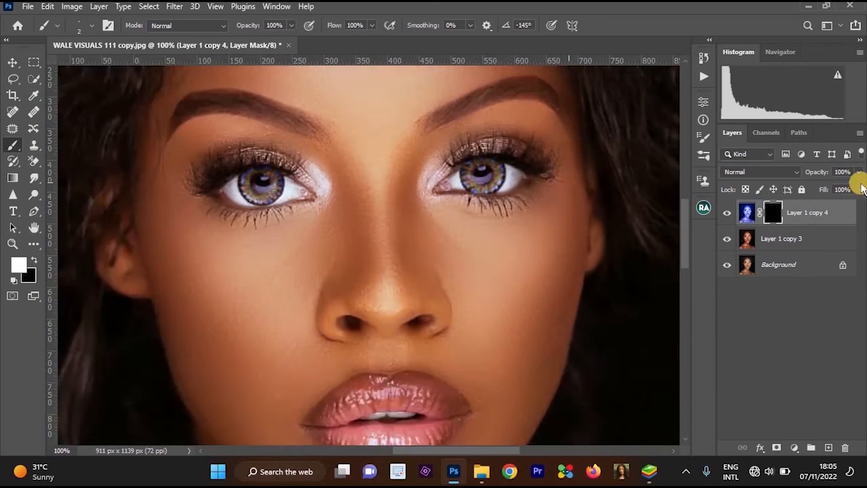
Lower the opacity of Layer 1 copy 4 to 33% to soften the blue iris accents.
left_click(858, 171)
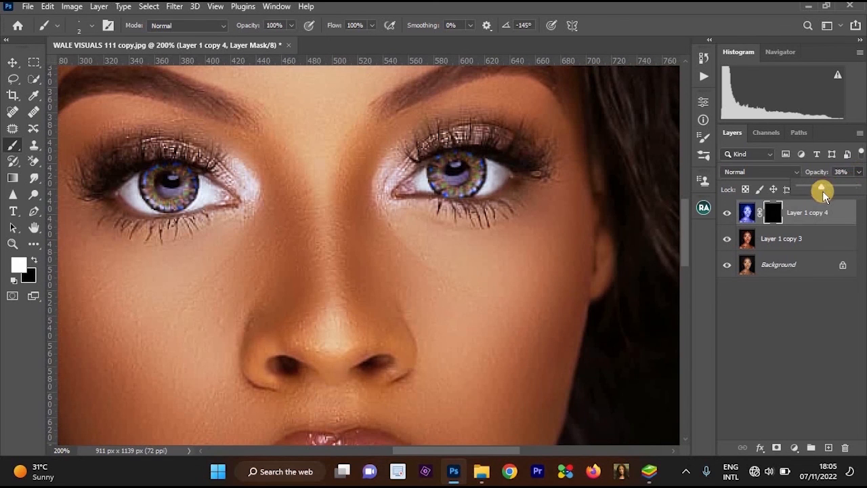
left_click_drag(822, 191, 817, 189)
key("ctrl+minus")
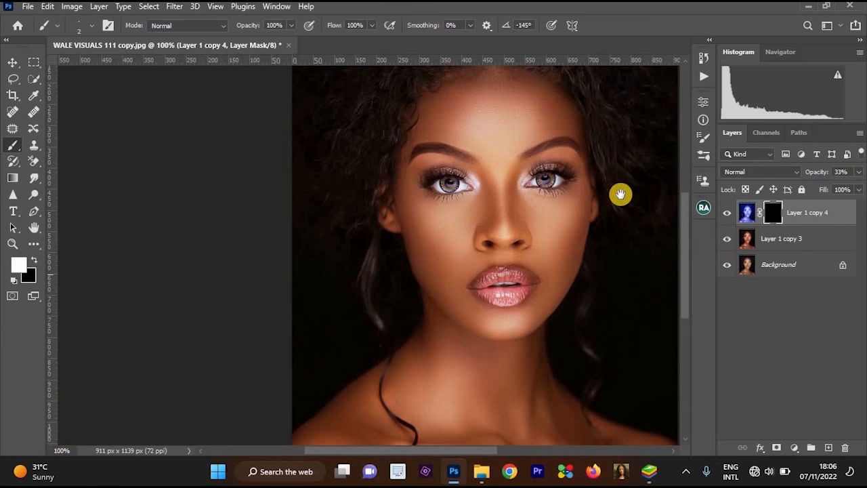
key("ctrl+minus")
Merge Layer 1 copy 4 with Layer 1 copy 3 into a single retouched layer.
left_click(818, 242, "shift")
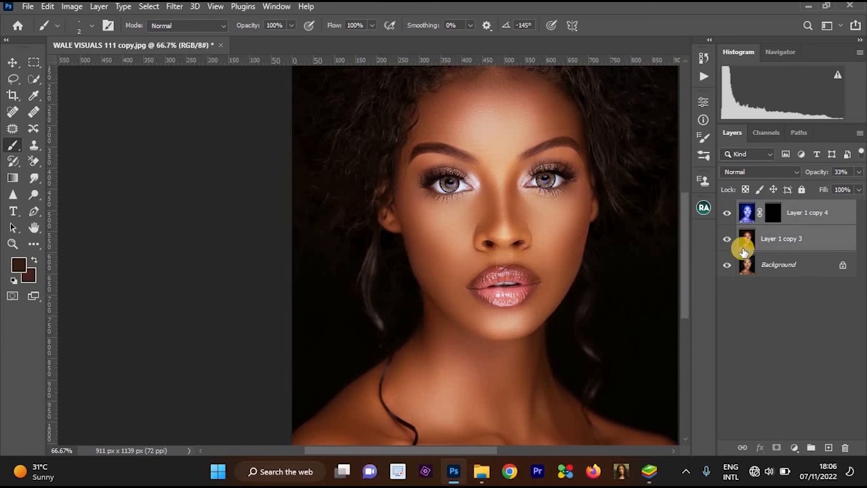
key("ctrl+e")
scroll(447, 187, "up", 2)
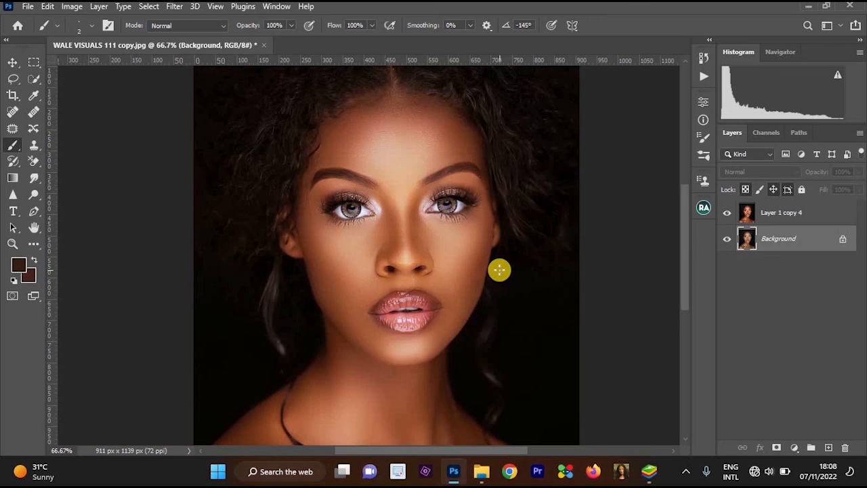
Compare the finished retouch with the original portrait by toggling the visibility of Layer 1 copy 4, both close up and at full view.
left_click(727, 214)
left_click(727, 214)
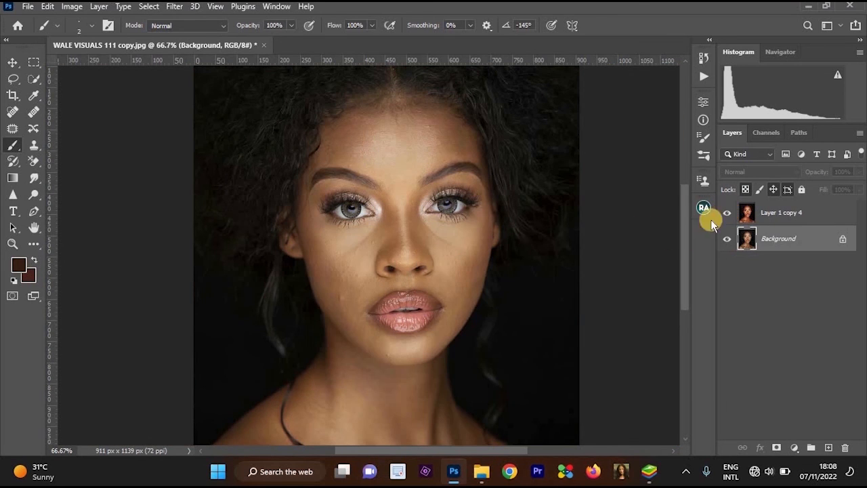
left_click(370, 215)
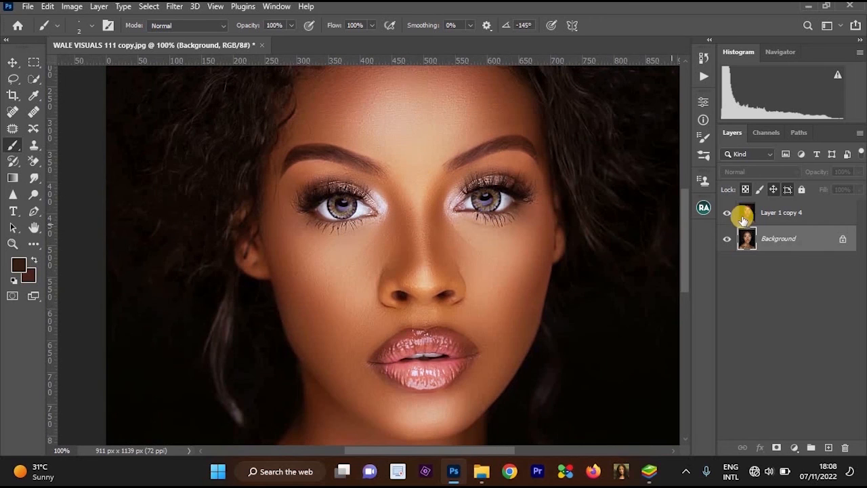
left_click(730, 214)
left_click(729, 218)
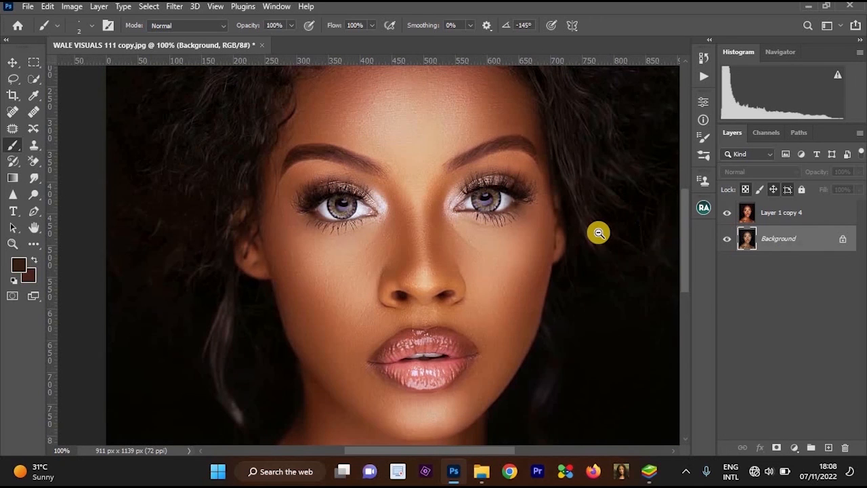
scroll(587, 257, "down", 2)
scroll(560, 259, "up", 1)
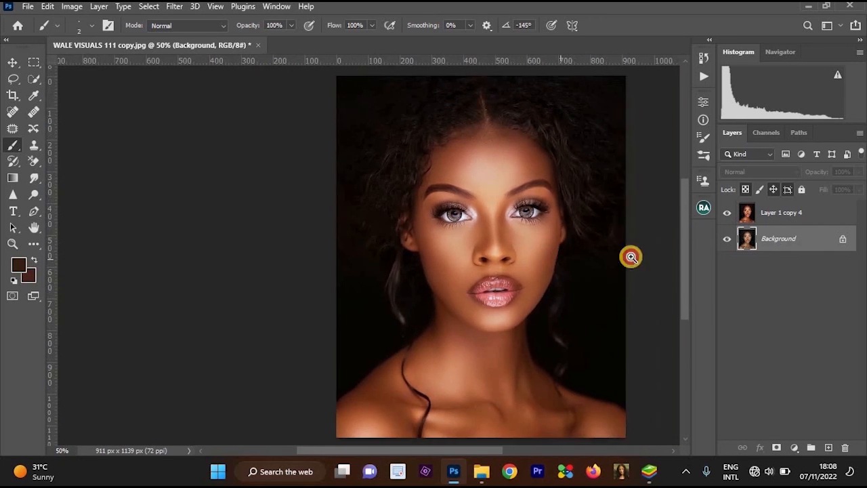
left_click(728, 216)
left_click(727, 215)
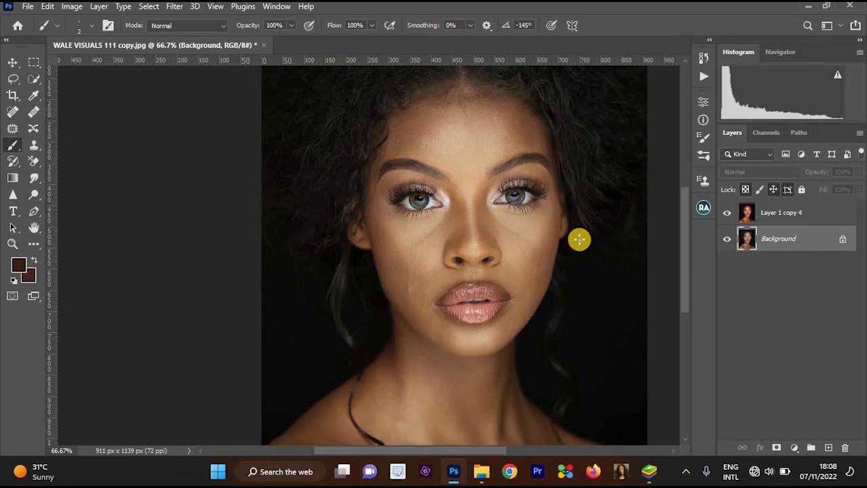
scroll(499, 226, "up", 1)
left_click_drag(573, 212, 571, 233)
scroll(569, 231, "down", 1)
left_click(727, 214)
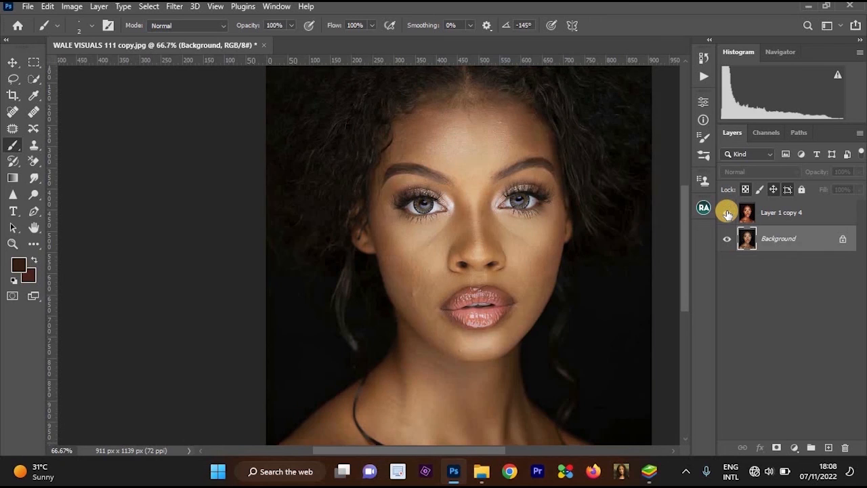
left_click(728, 214)
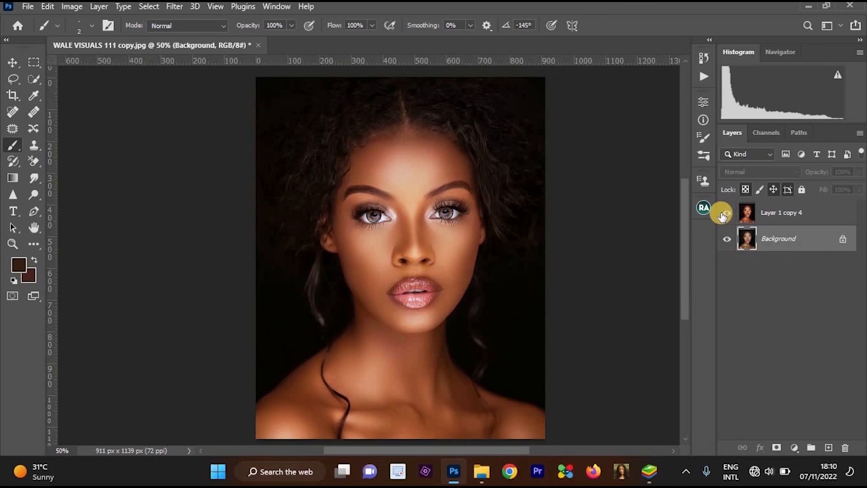
left_click(725, 214)
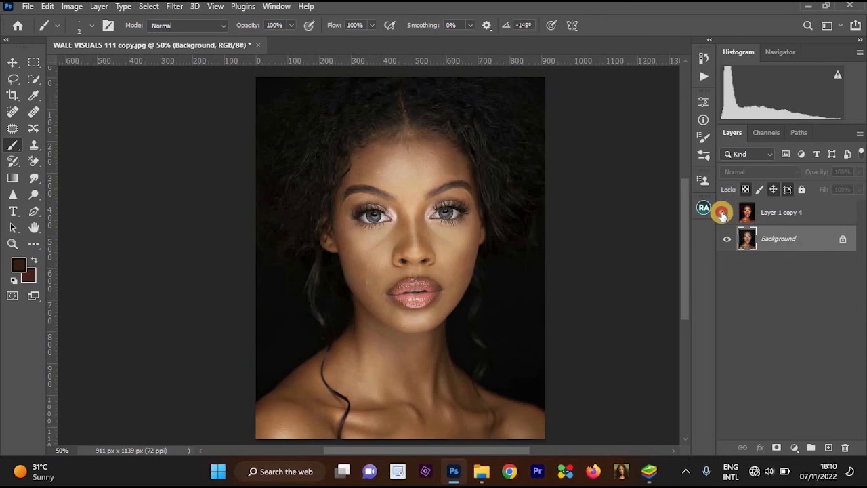
left_click(725, 214)
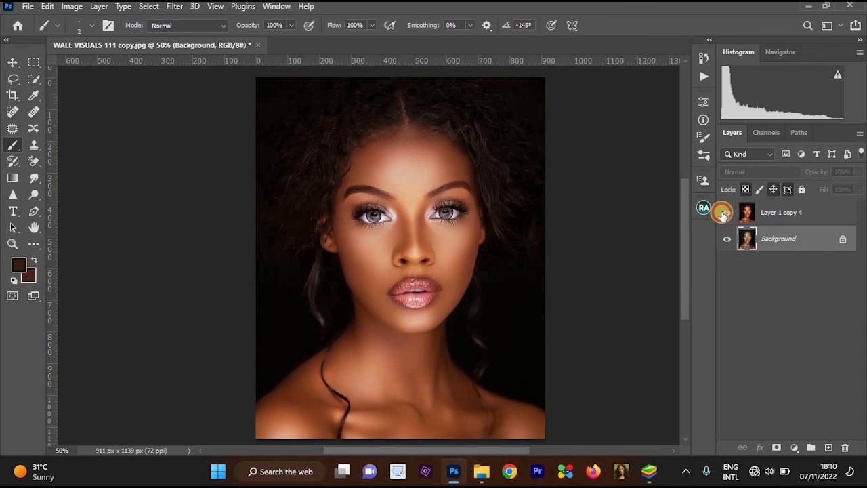
left_click(723, 215)
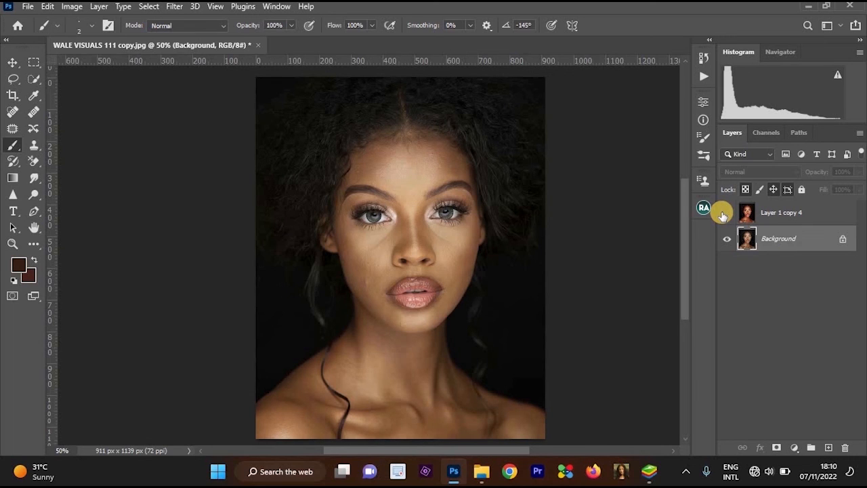
left_click(723, 214)
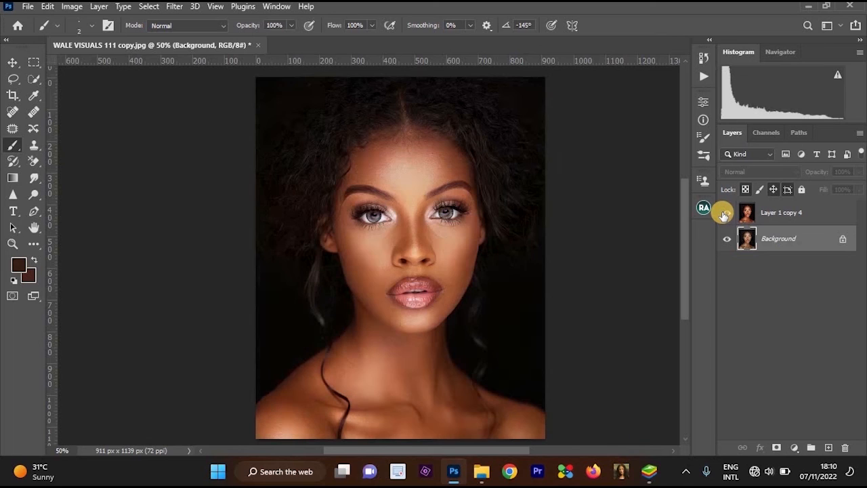